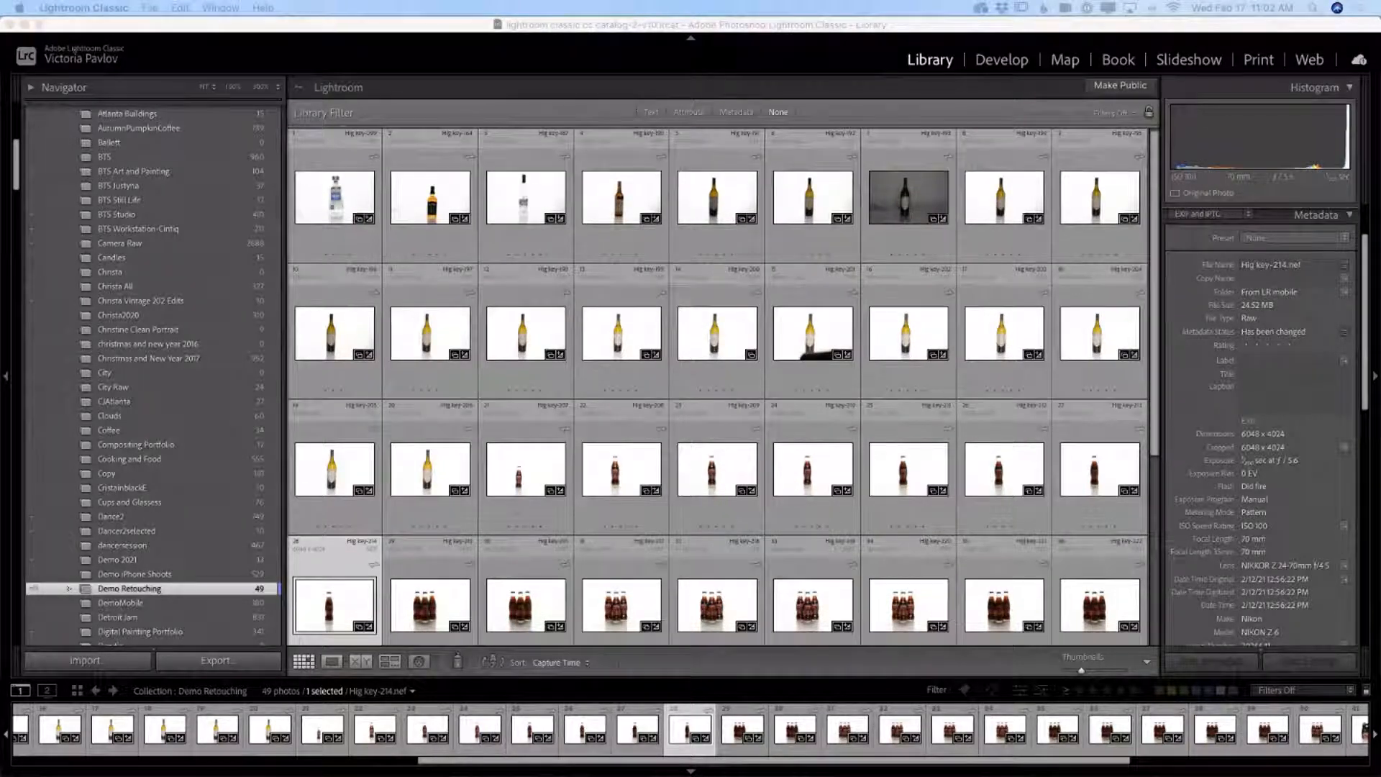
Switch to Chrome and arrange the blog post "Removing An Unwanted Reflection" window so it fills the screen.
drag(1380, 432, 319, 36)
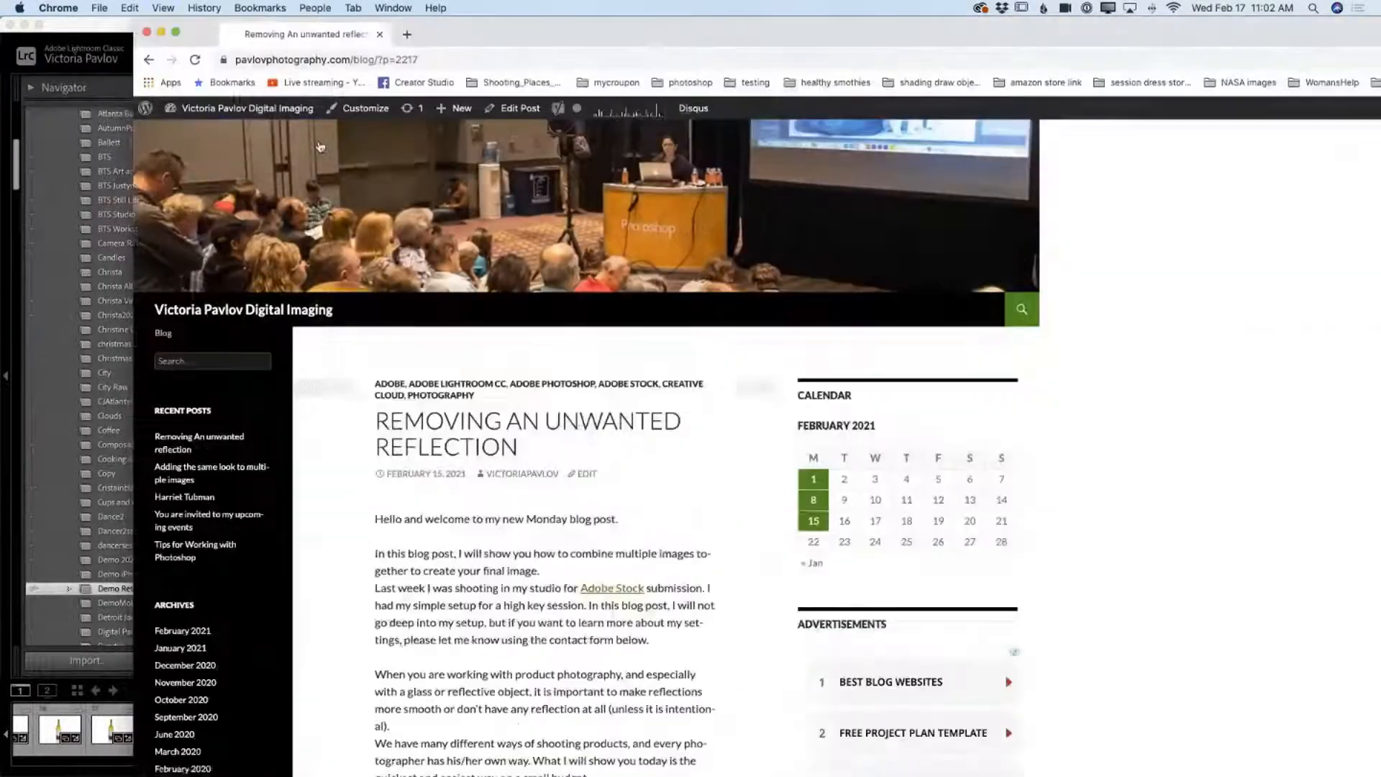
drag(156, 30, 395, 143)
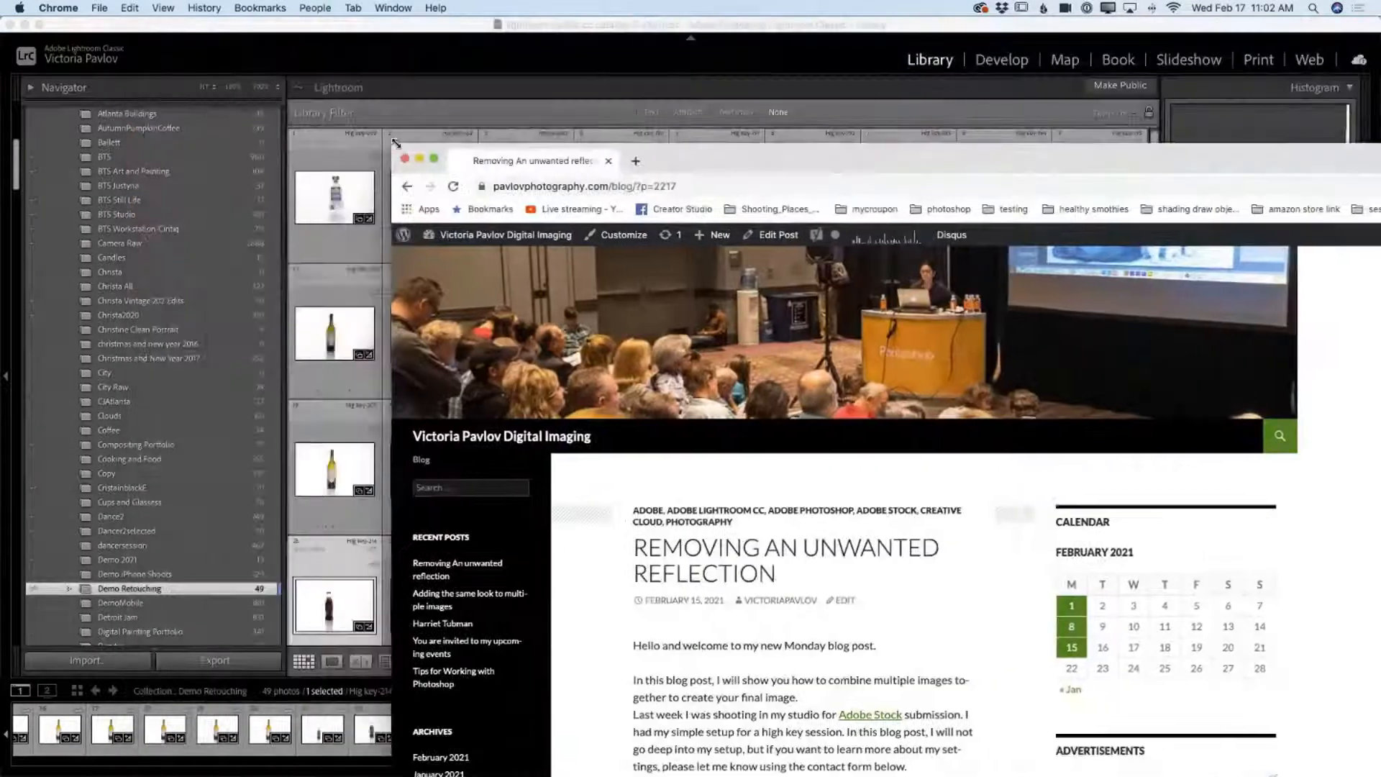
drag(789, 156, 413, 62)
drag(28, 52, 411, 49)
drag(735, 64, 325, 53)
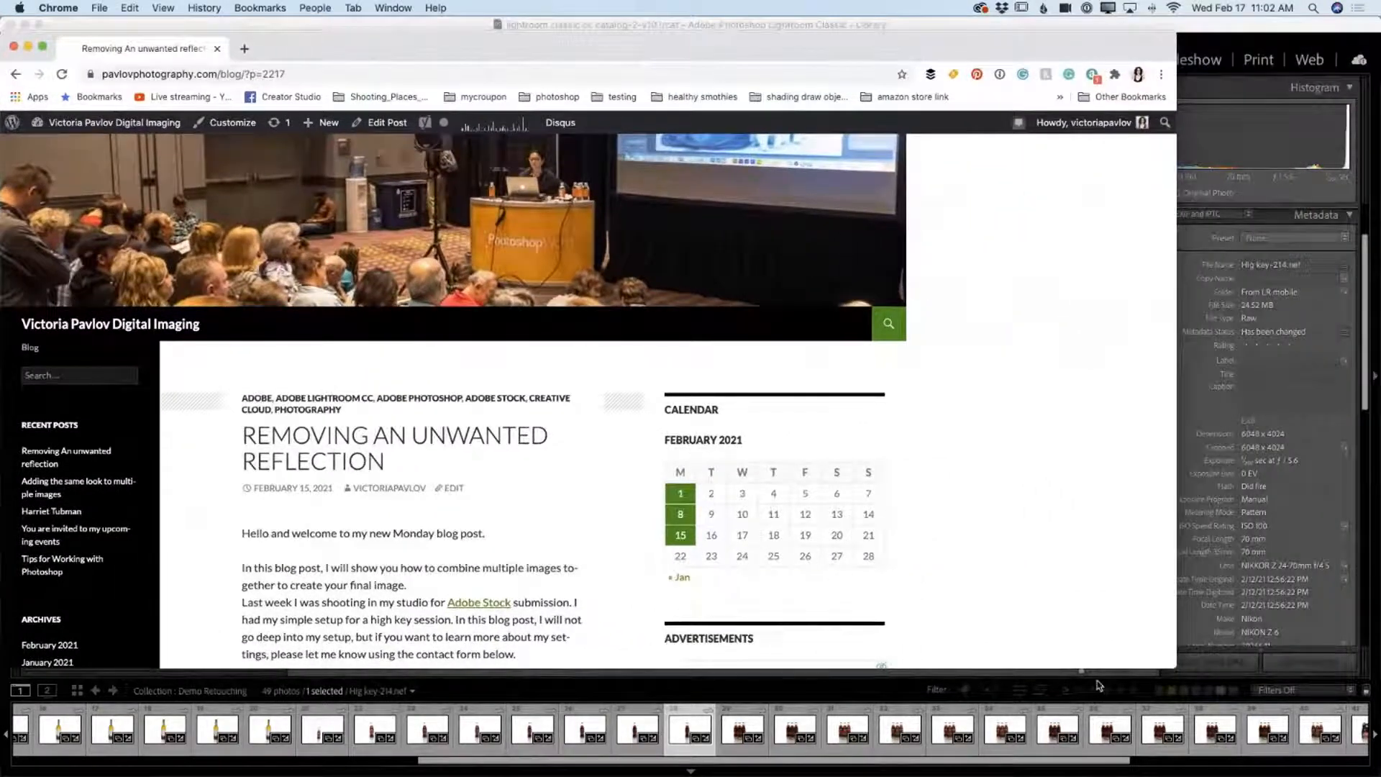
drag(1170, 662, 1377, 773)
Examine the blog post's introduction and its diagrams of the back light and main light setup.
scroll(374, 485, down, 5)
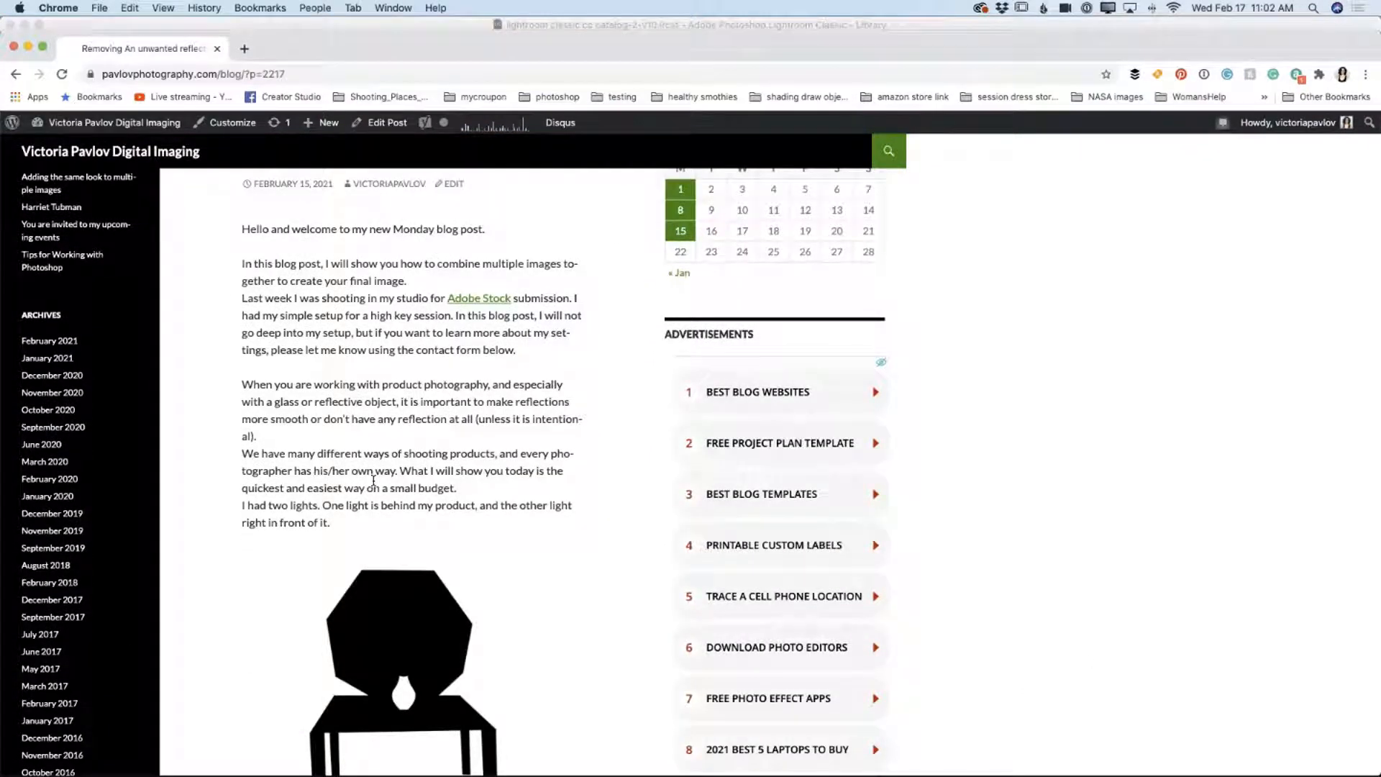
scroll(373, 480, down, 2)
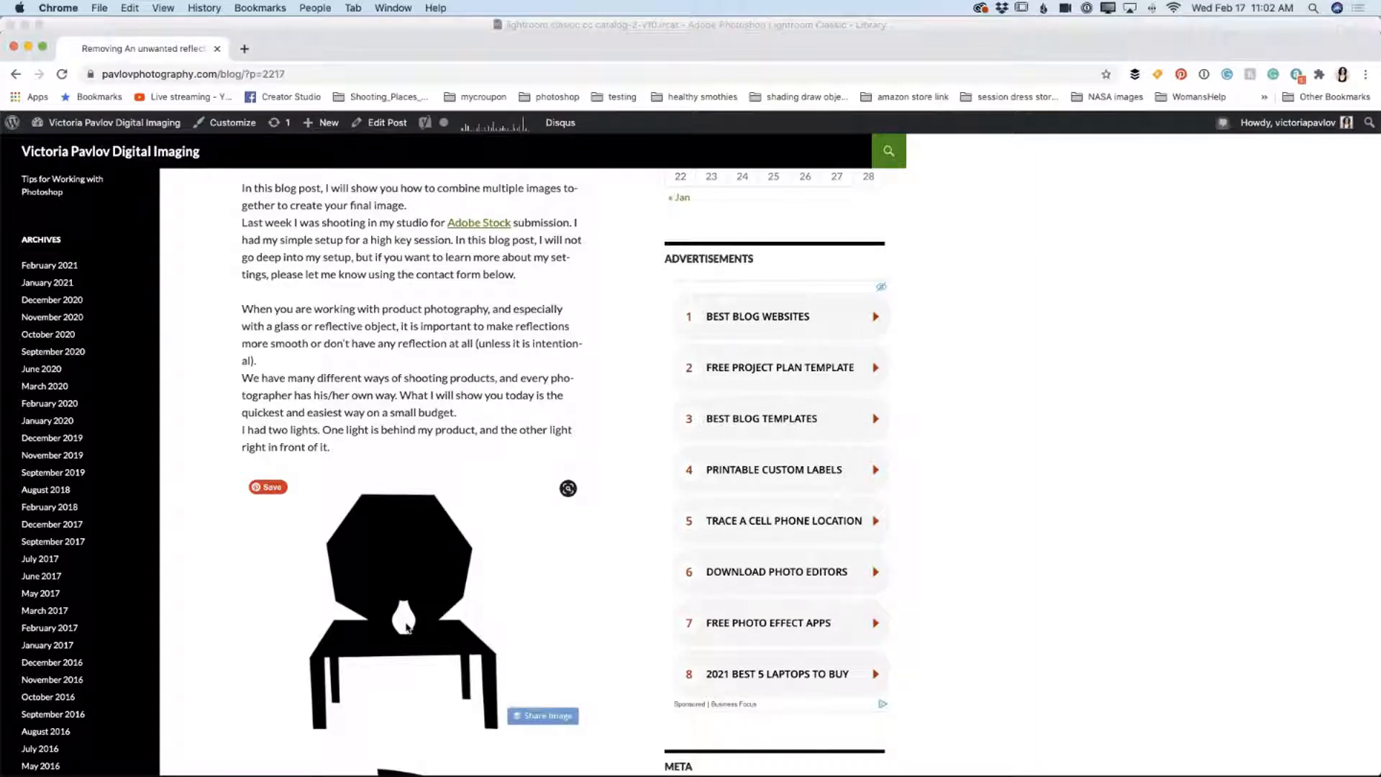
scroll(406, 628, down, 9)
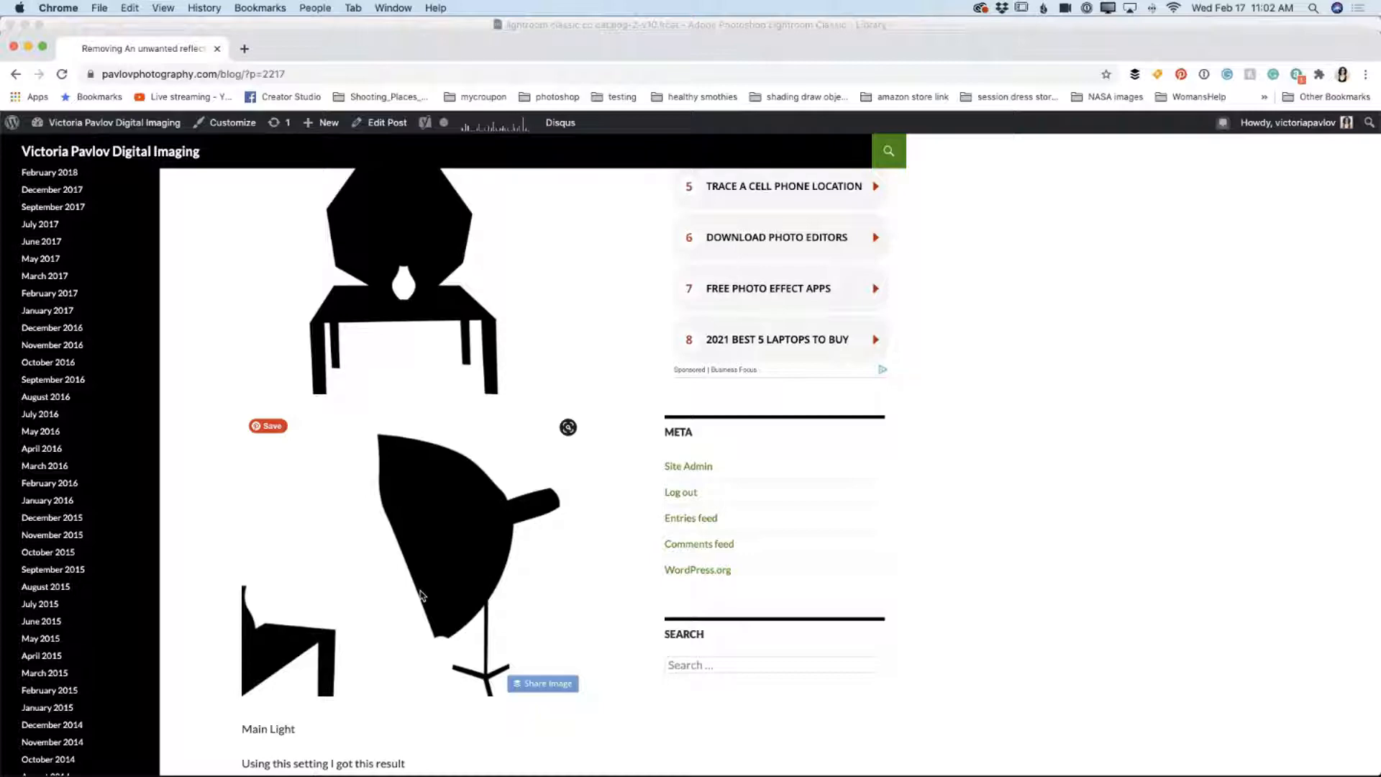
scroll(420, 595, down, 4)
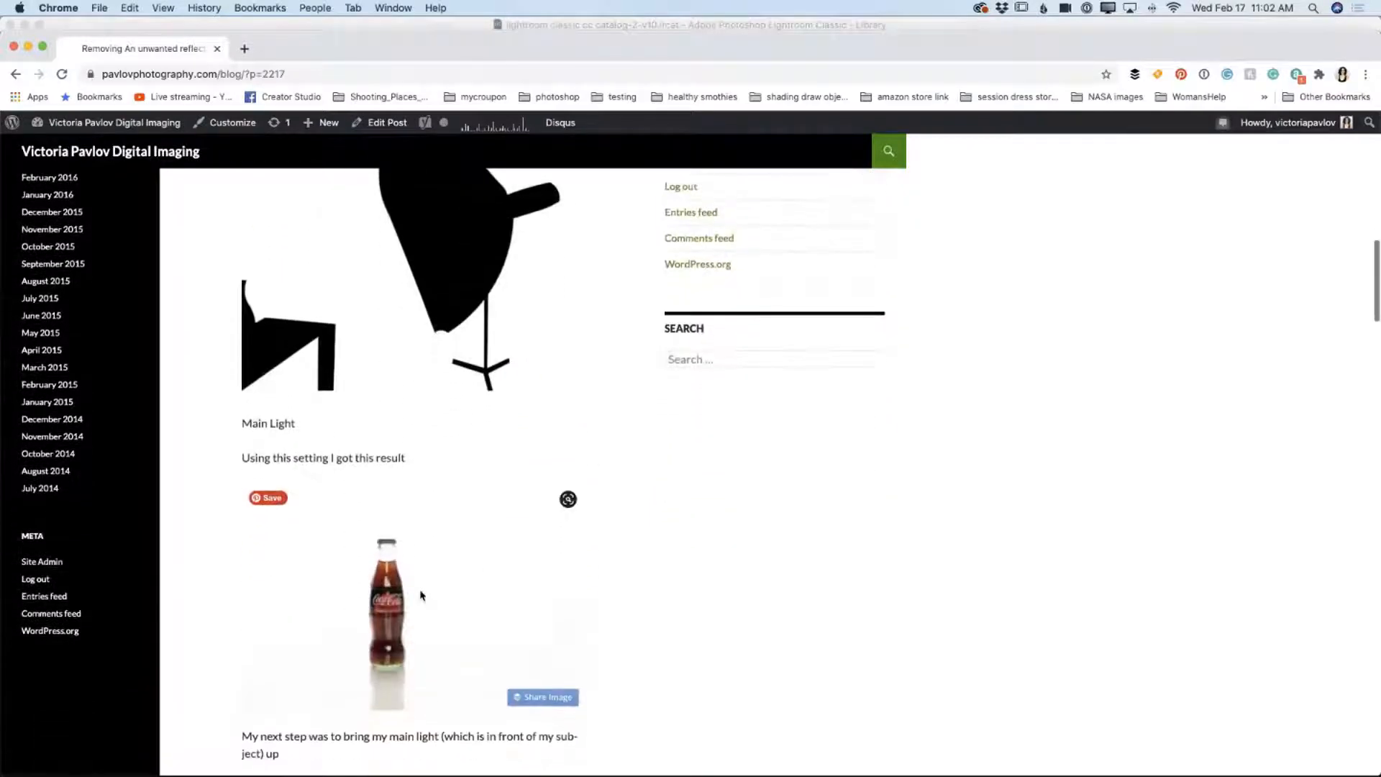
scroll(421, 595, up, 2)
scroll(421, 596, up, 2)
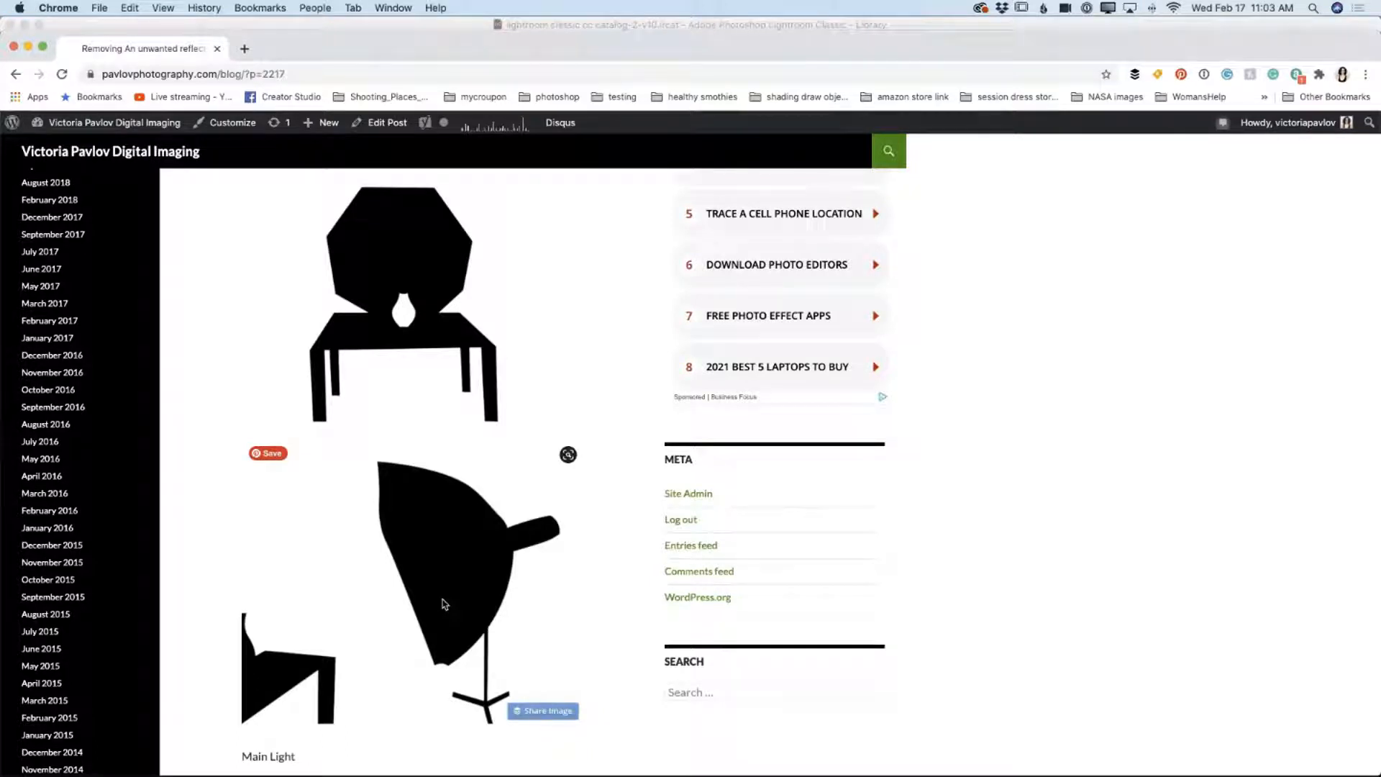
Review the blog's bottle photos and the raised main light diagram, and return to Lightroom Classic.
scroll(442, 604, down, 6)
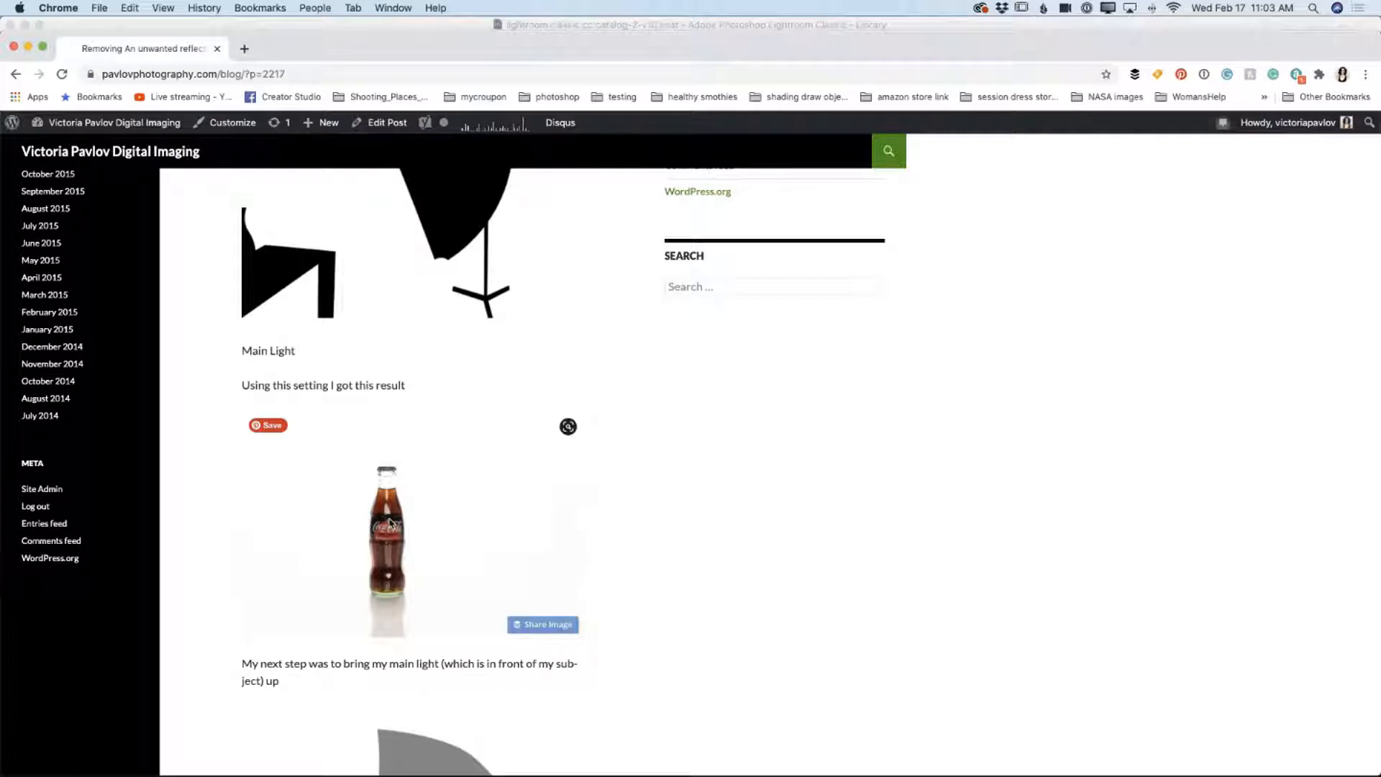
scroll(389, 523, down, 3)
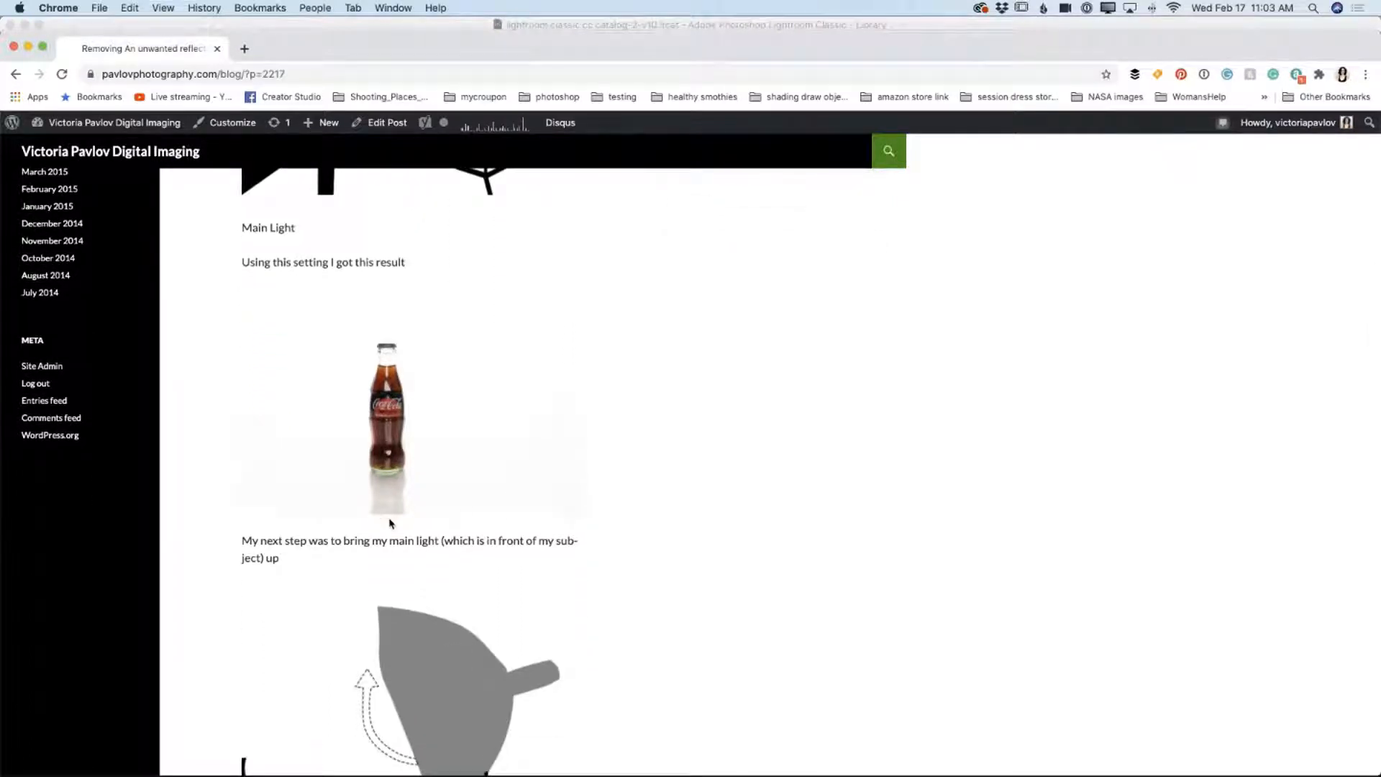
scroll(389, 523, down, 8)
scroll(389, 522, down, 4)
scroll(389, 522, up, 3)
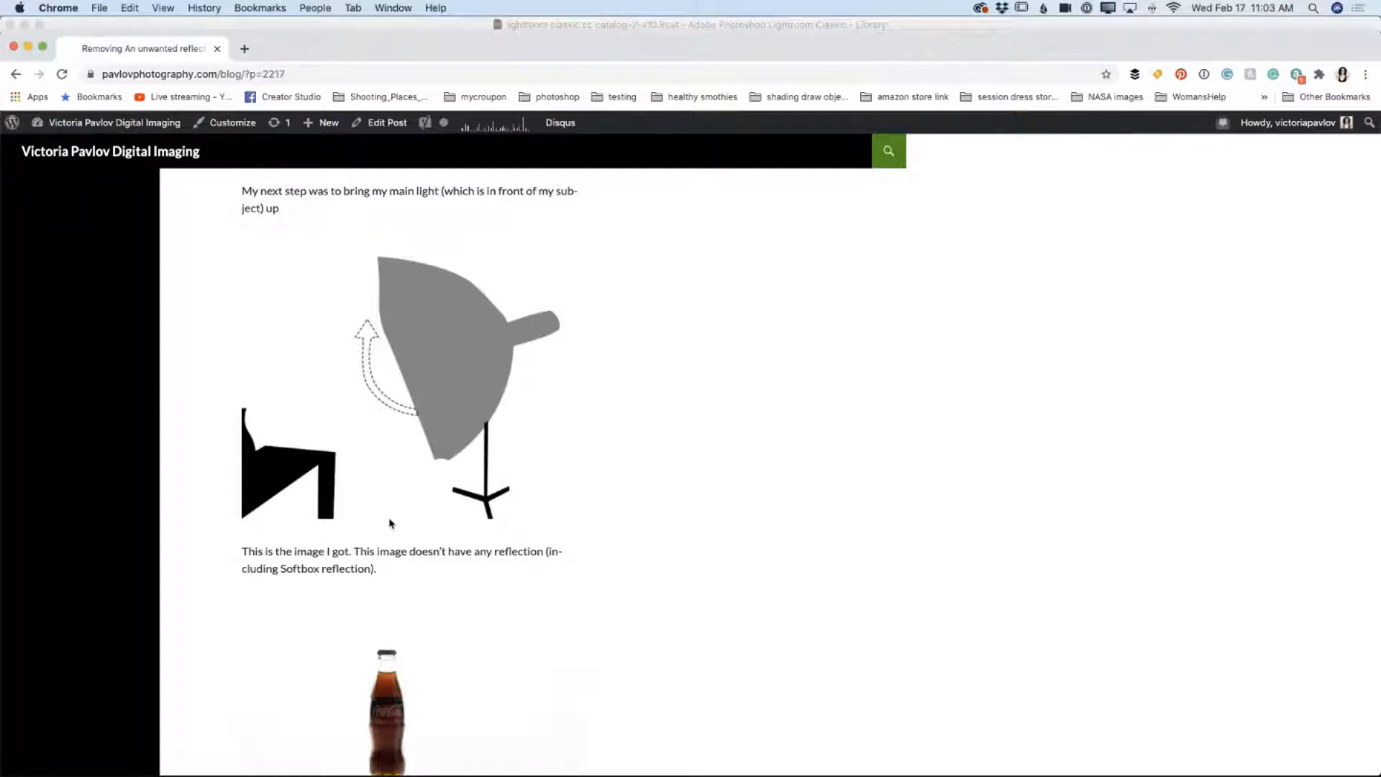
scroll(390, 523, down, 5)
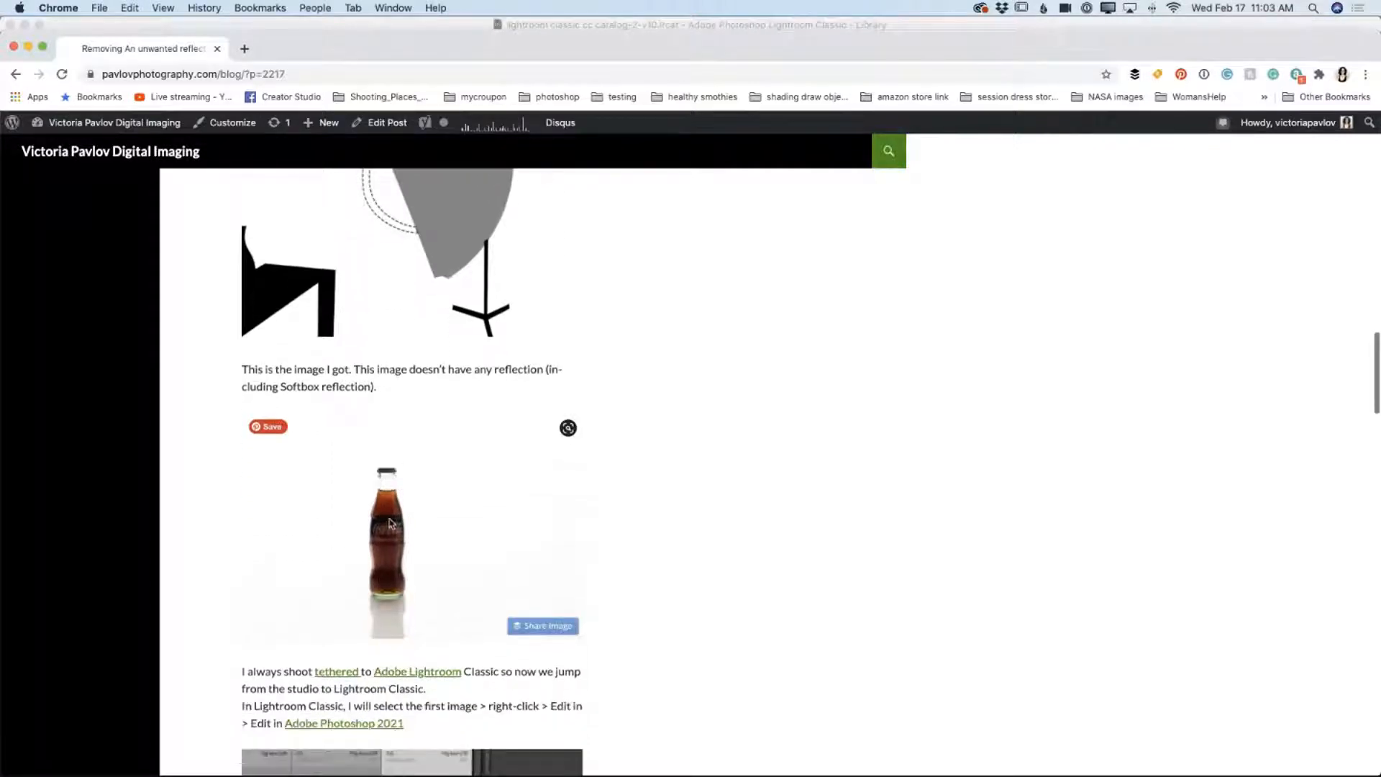
scroll(391, 536, down, 3)
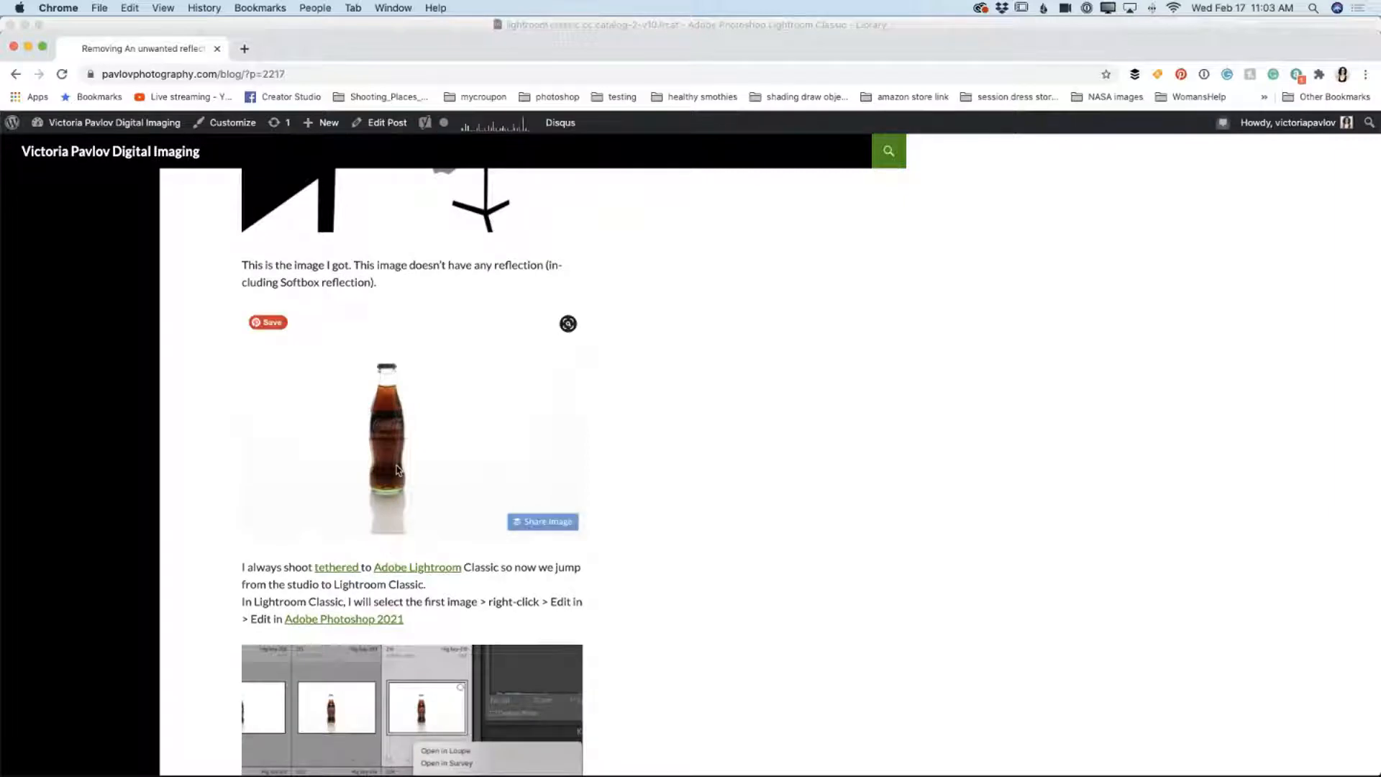
scroll(404, 501, up, 1)
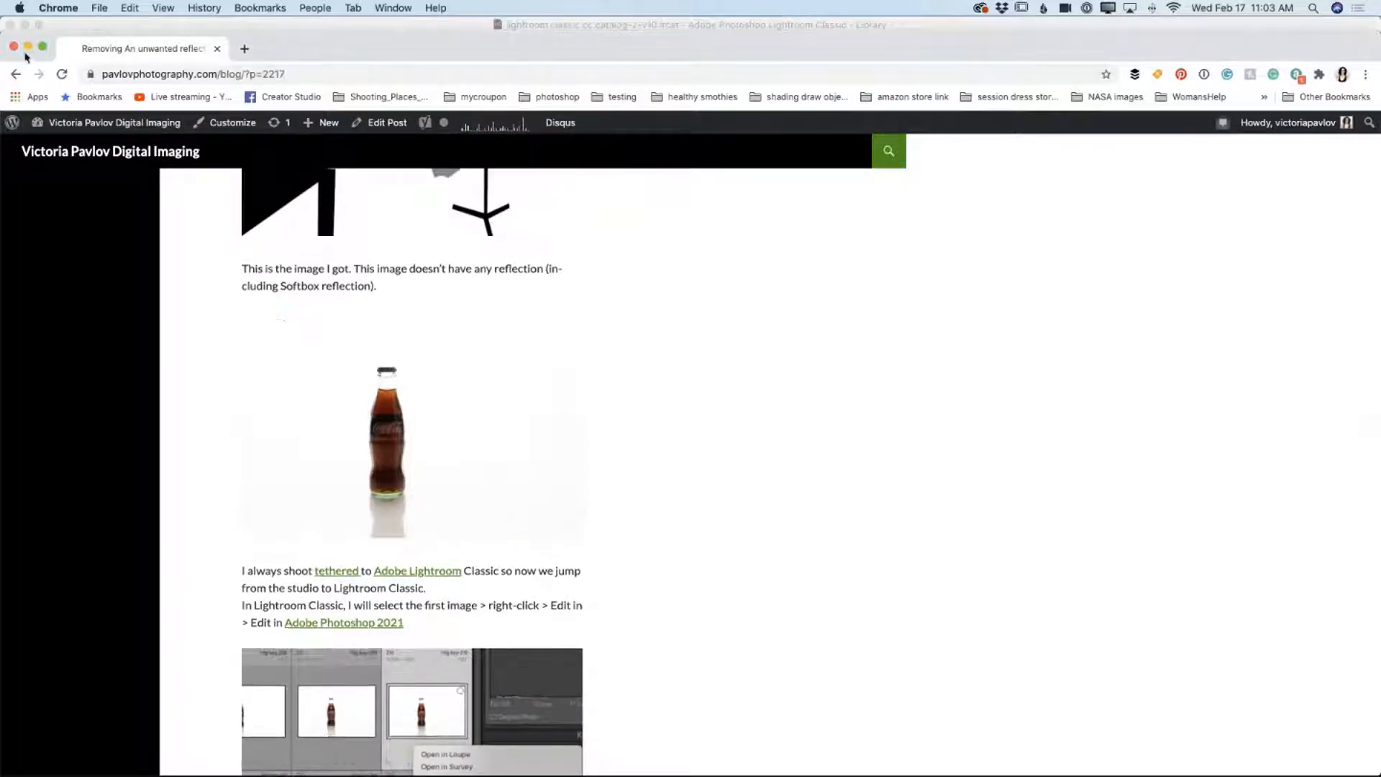
click(16, 49)
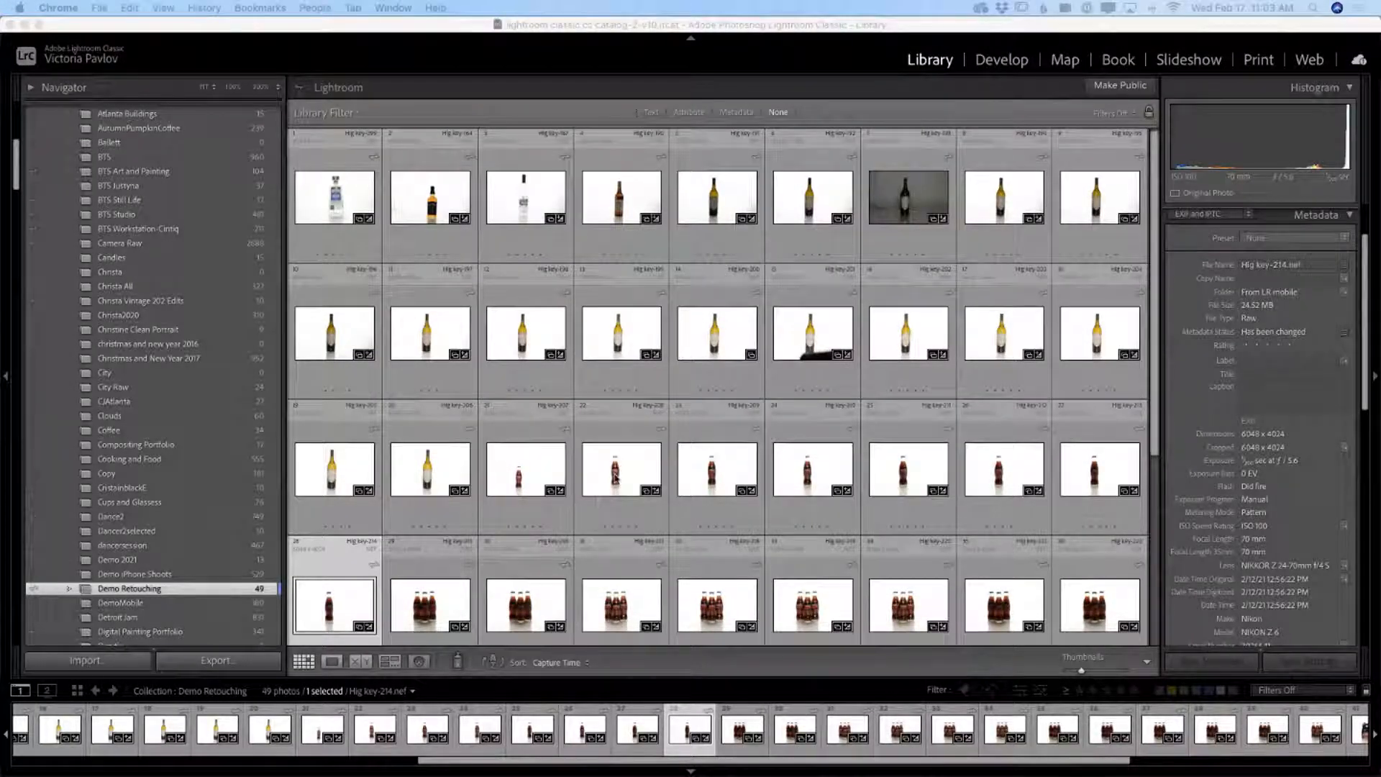
Select Hig key-208.nef in the grid and inspect the bottle's reflections in full-screen view.
click(616, 479)
click(616, 471)
scroll(615, 479, down, 1)
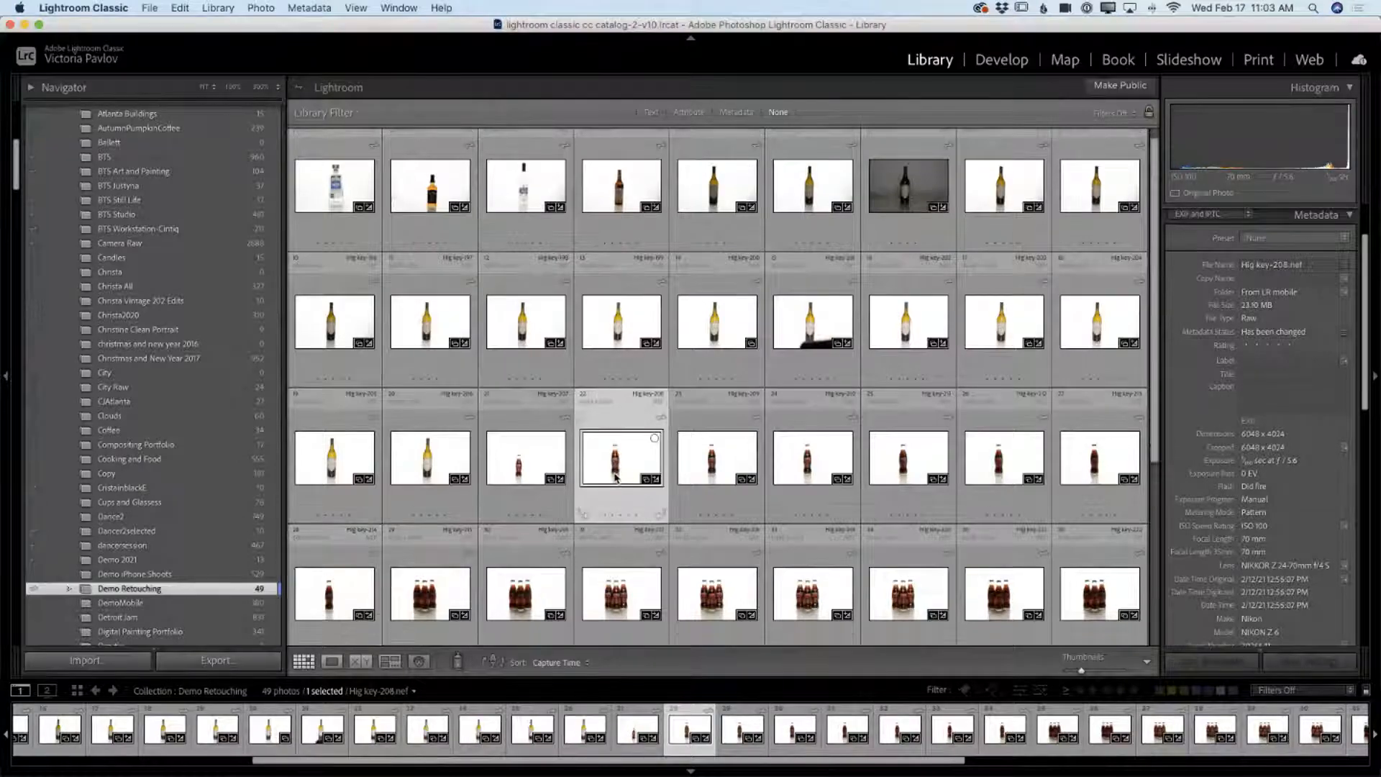
key(f)
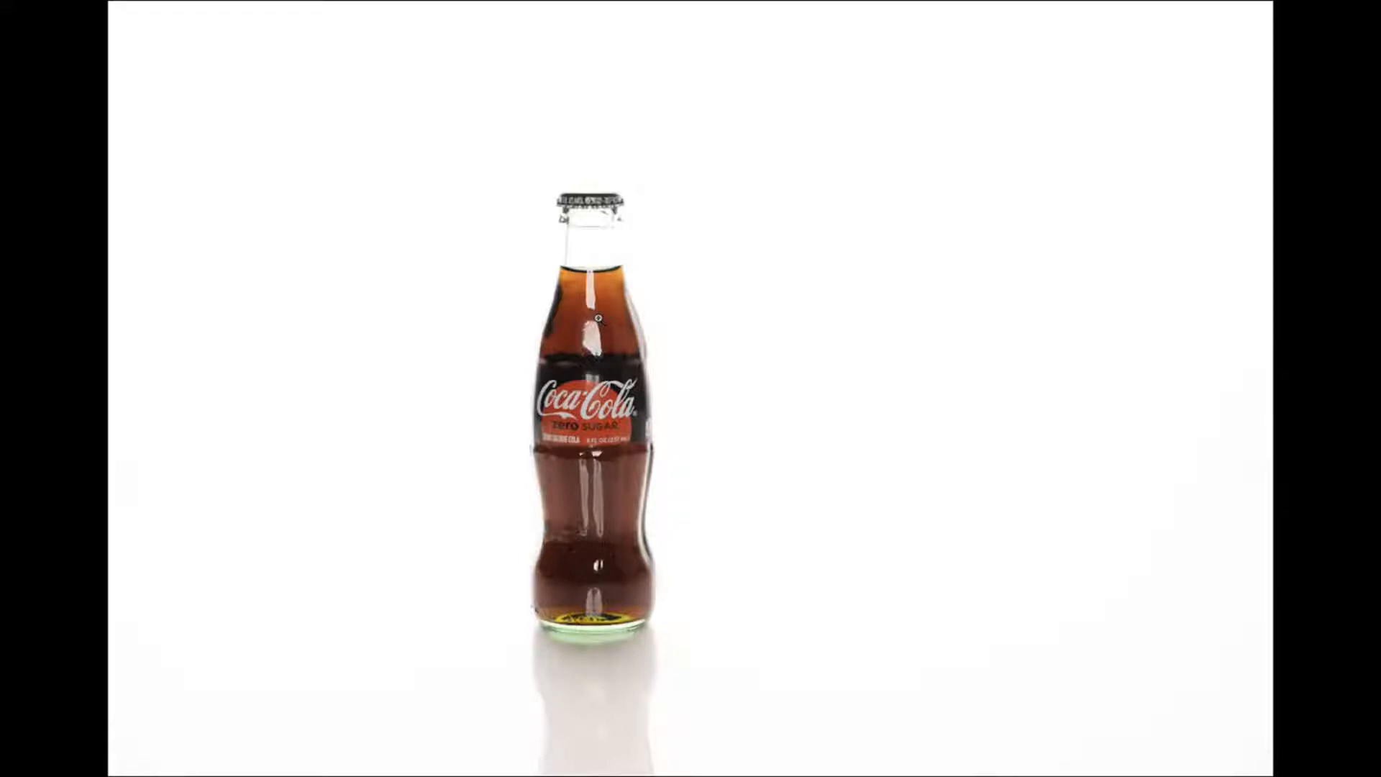
key(f)
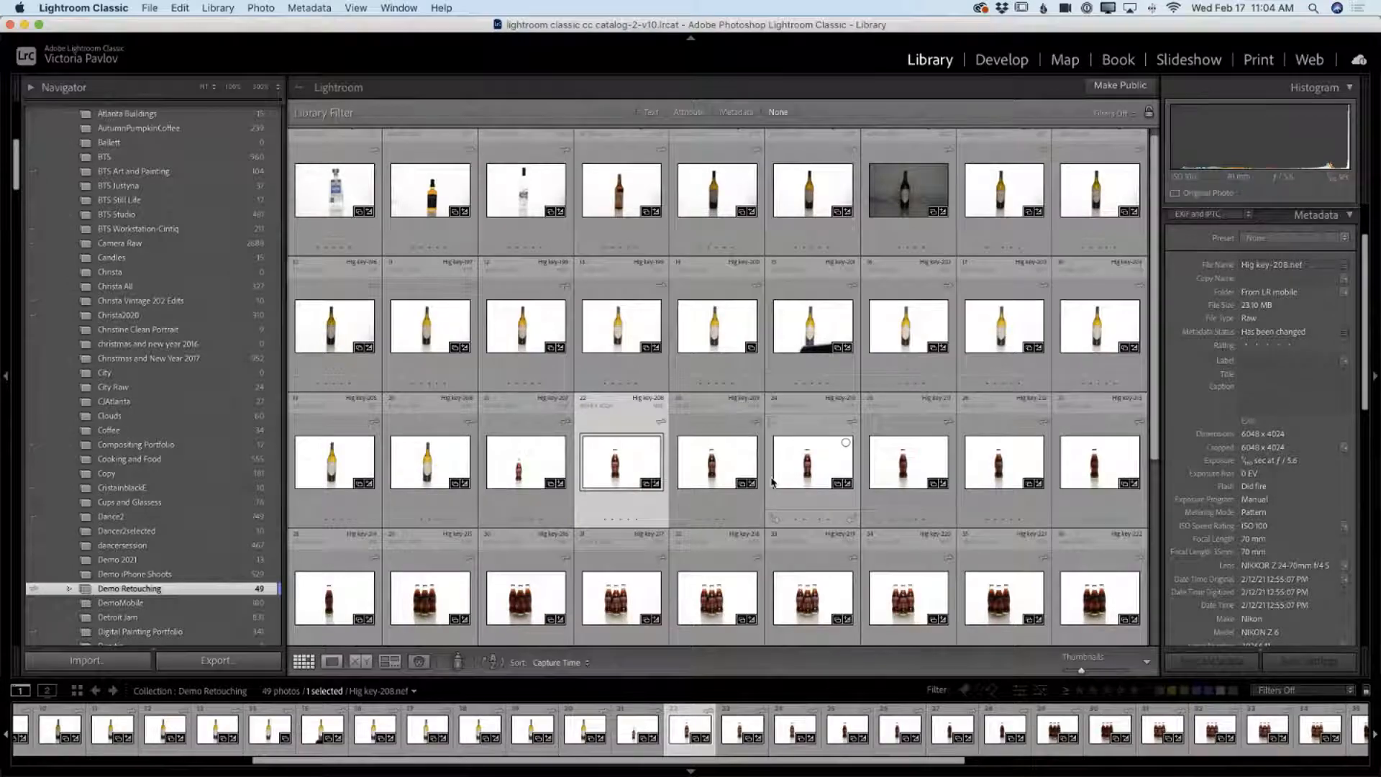
Select Hig key-213.nef and inspect the bottle shot in full-screen view.
click(991, 475)
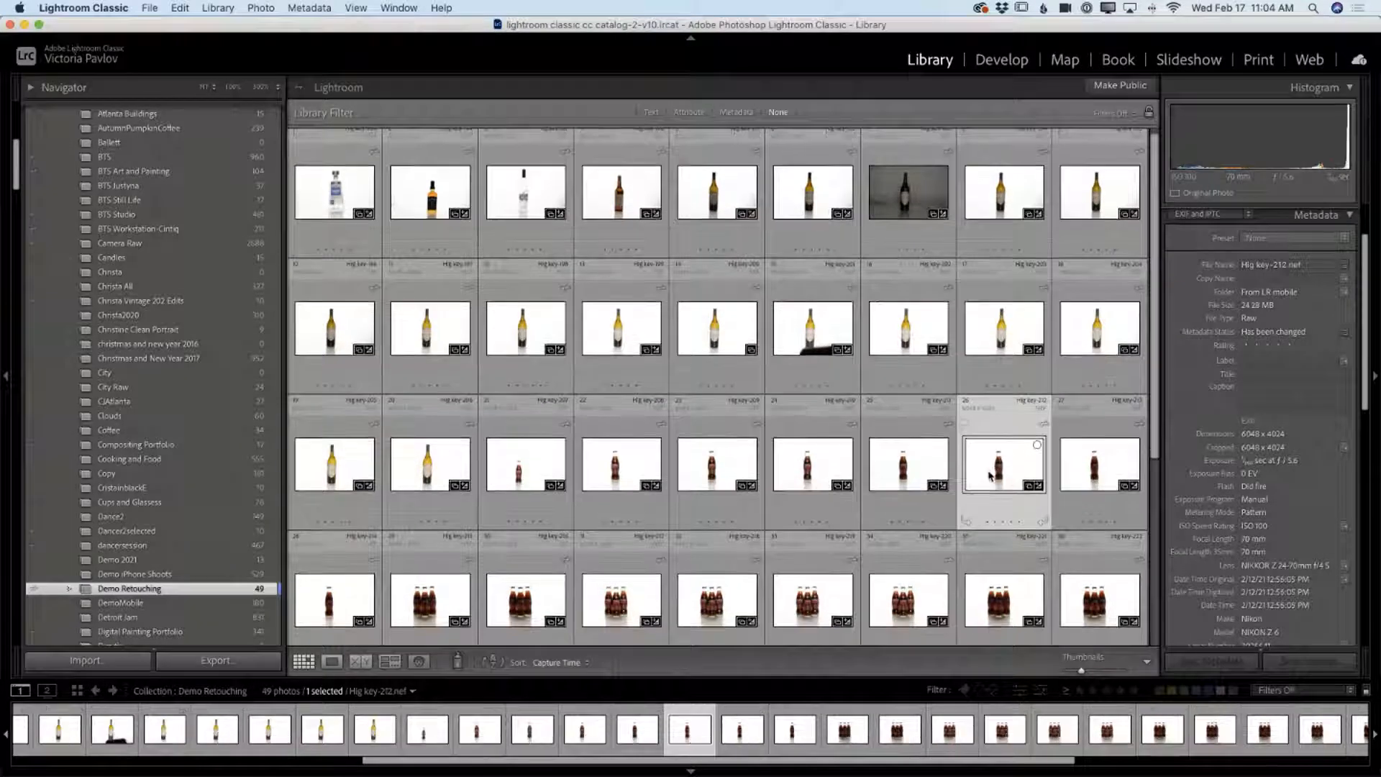
click(1091, 469)
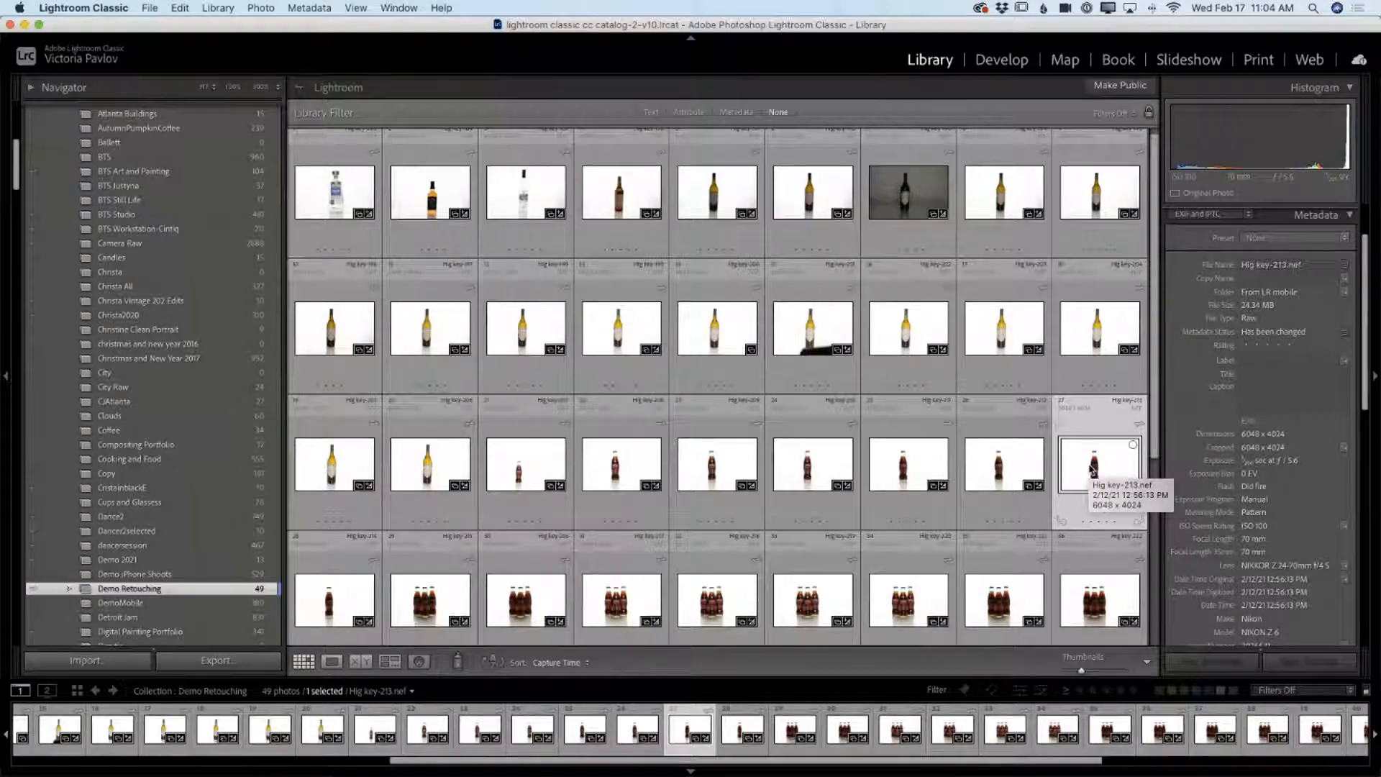
key(f)
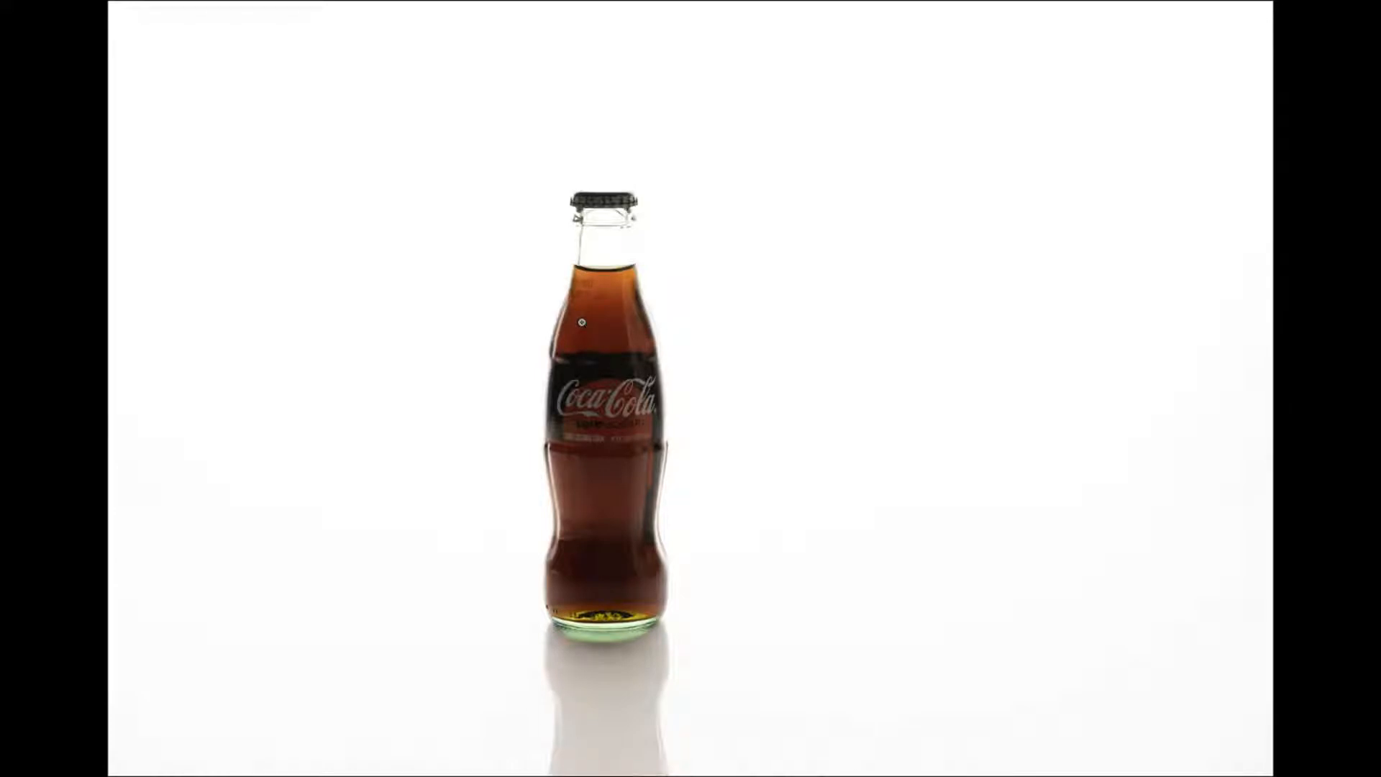
key(Escape)
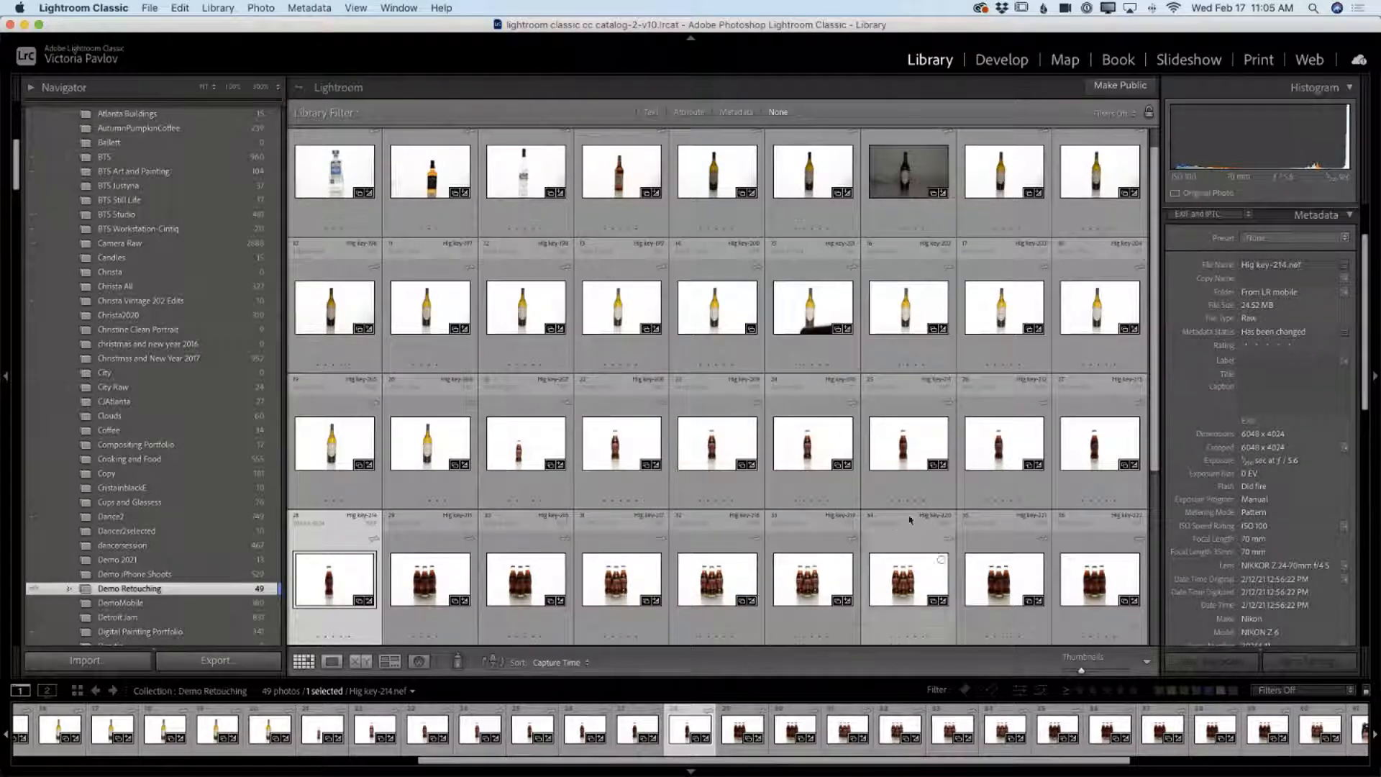
Select Hig key-212.nef, check it in full-screen view, and bring it into the Develop module.
click(990, 459)
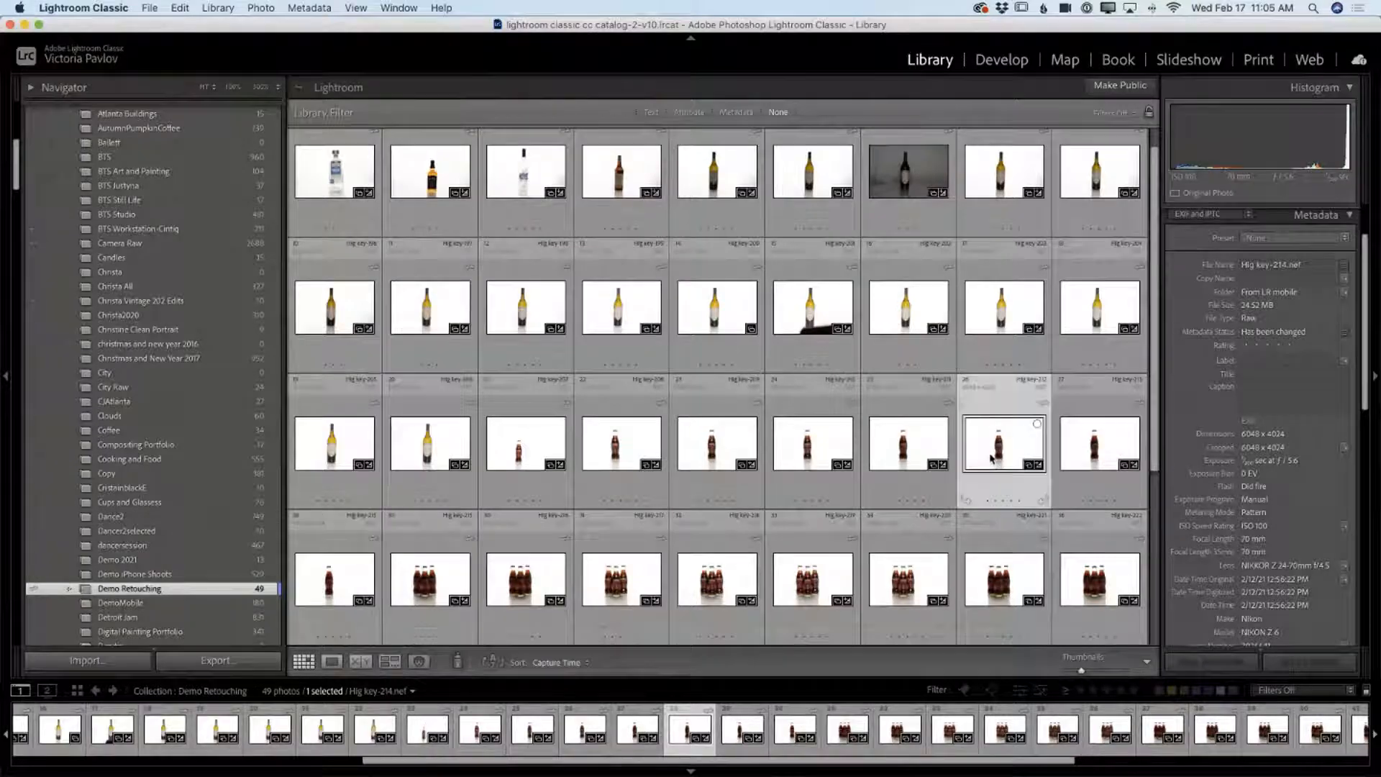
key(f)
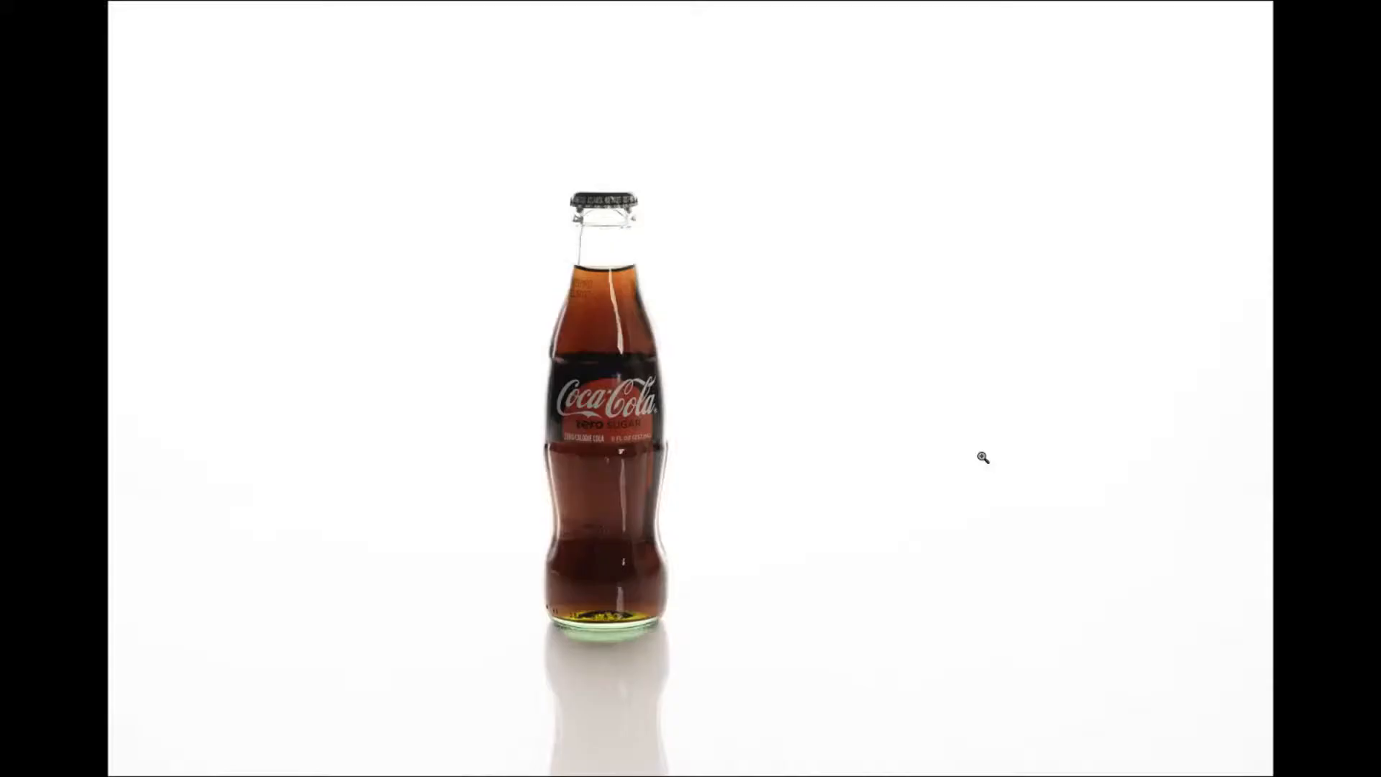
key(Escape)
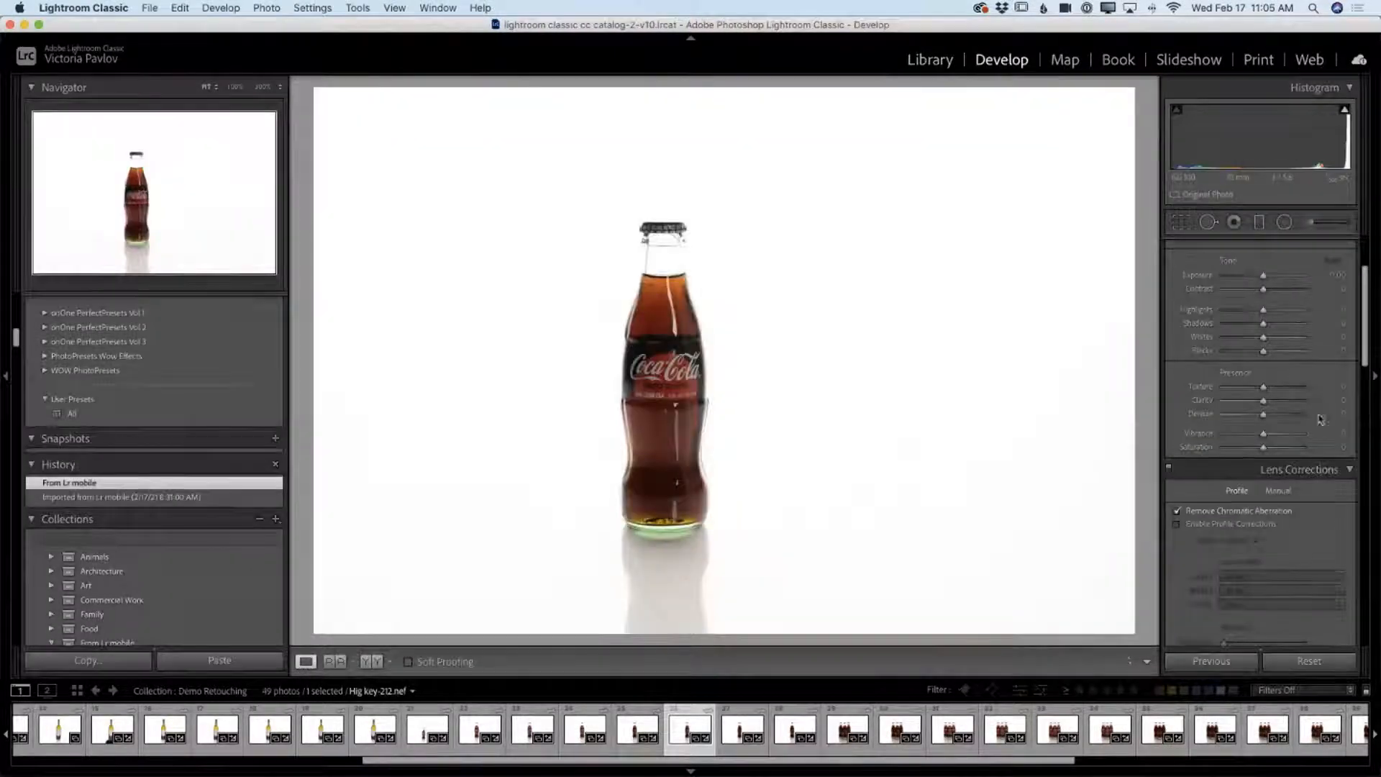
Enable lens profile corrections for the bottle photo and set its white balance to Auto.
click(1178, 525)
scroll(1251, 548, down, 1)
scroll(1252, 548, up, 5)
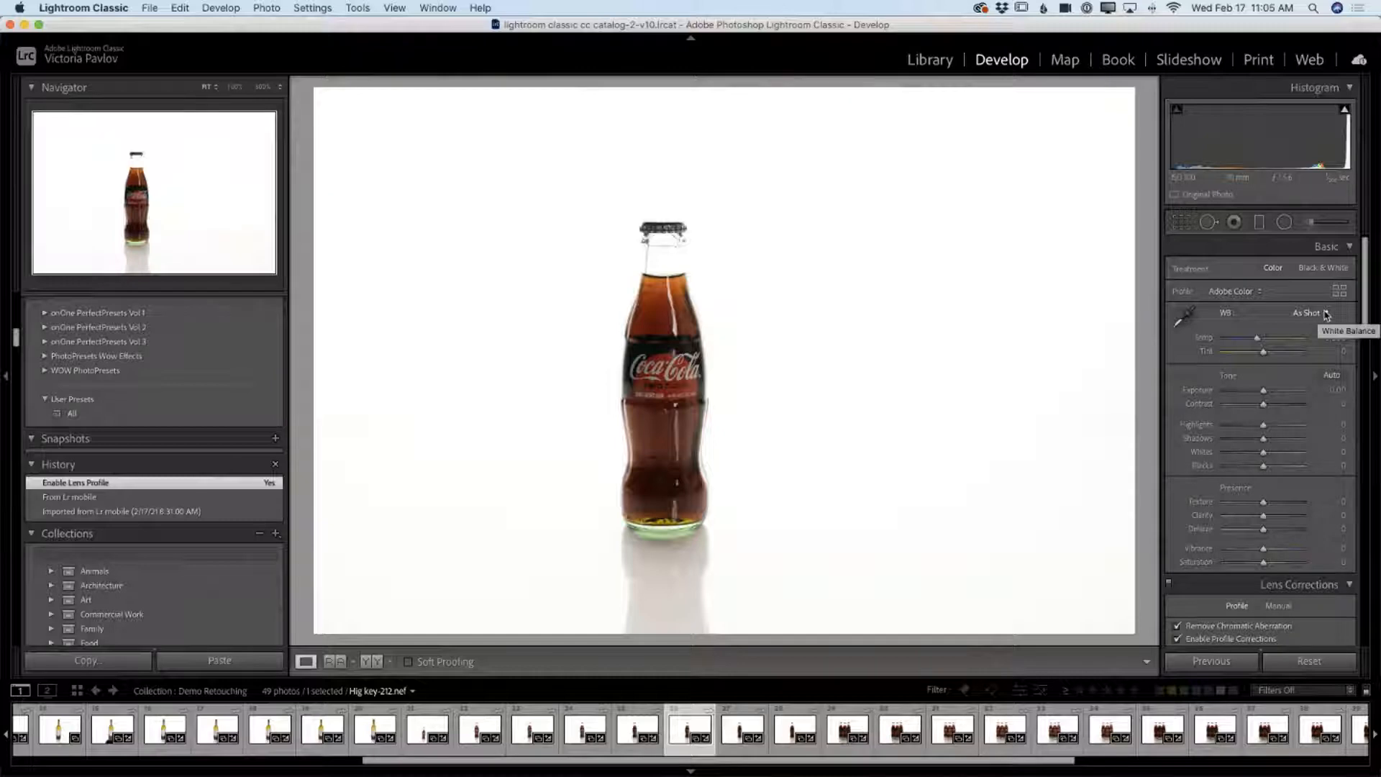
click(1326, 314)
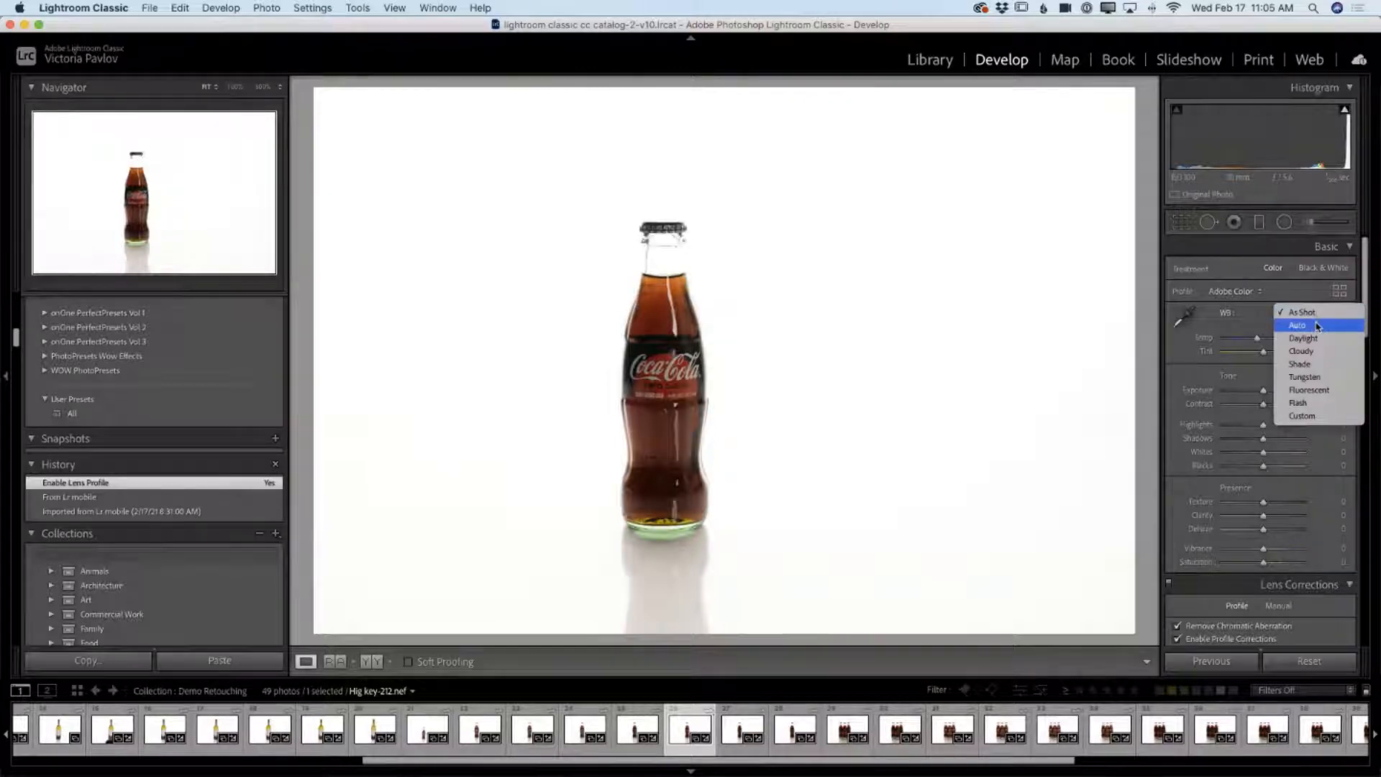
click(1316, 326)
scroll(1275, 446, down, 5)
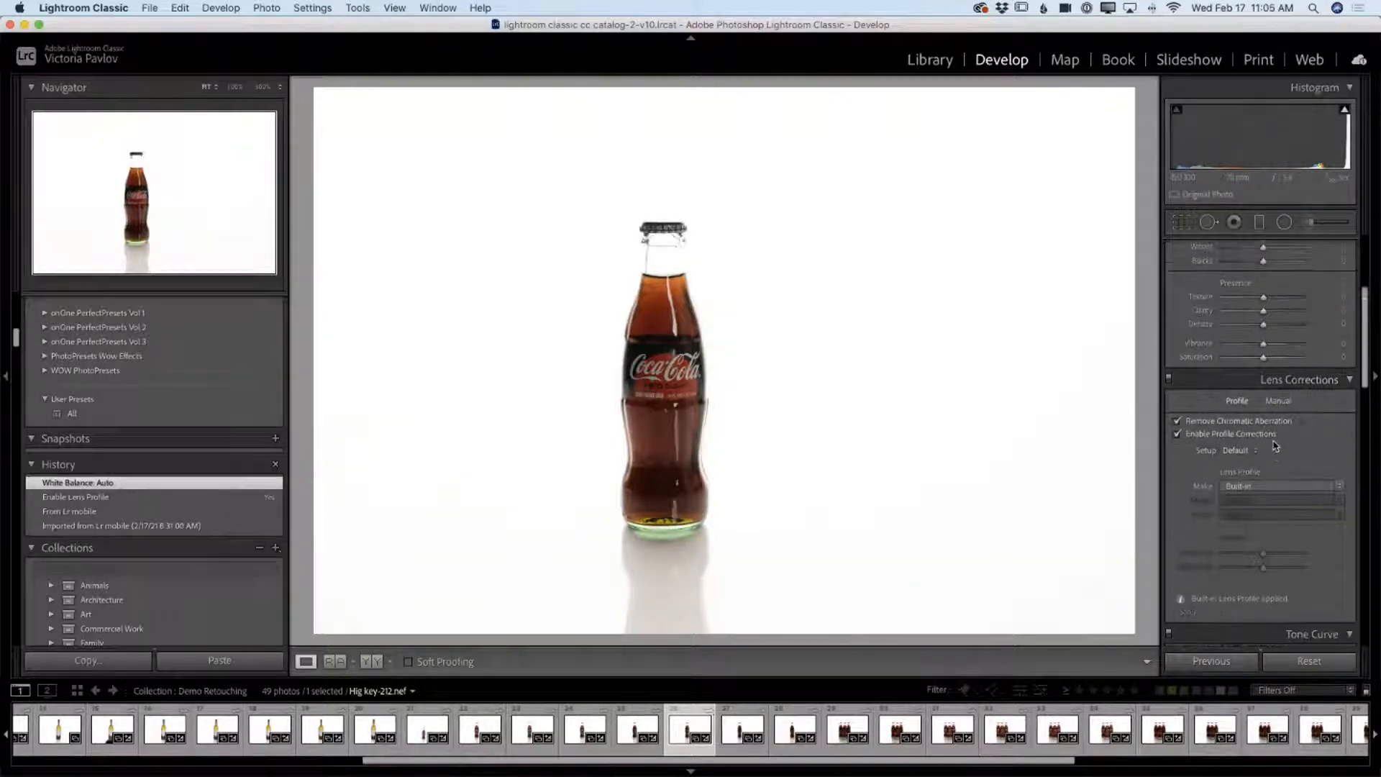
Set the lens profile make to Nikon in the lens corrections.
scroll(1275, 445, up, 2)
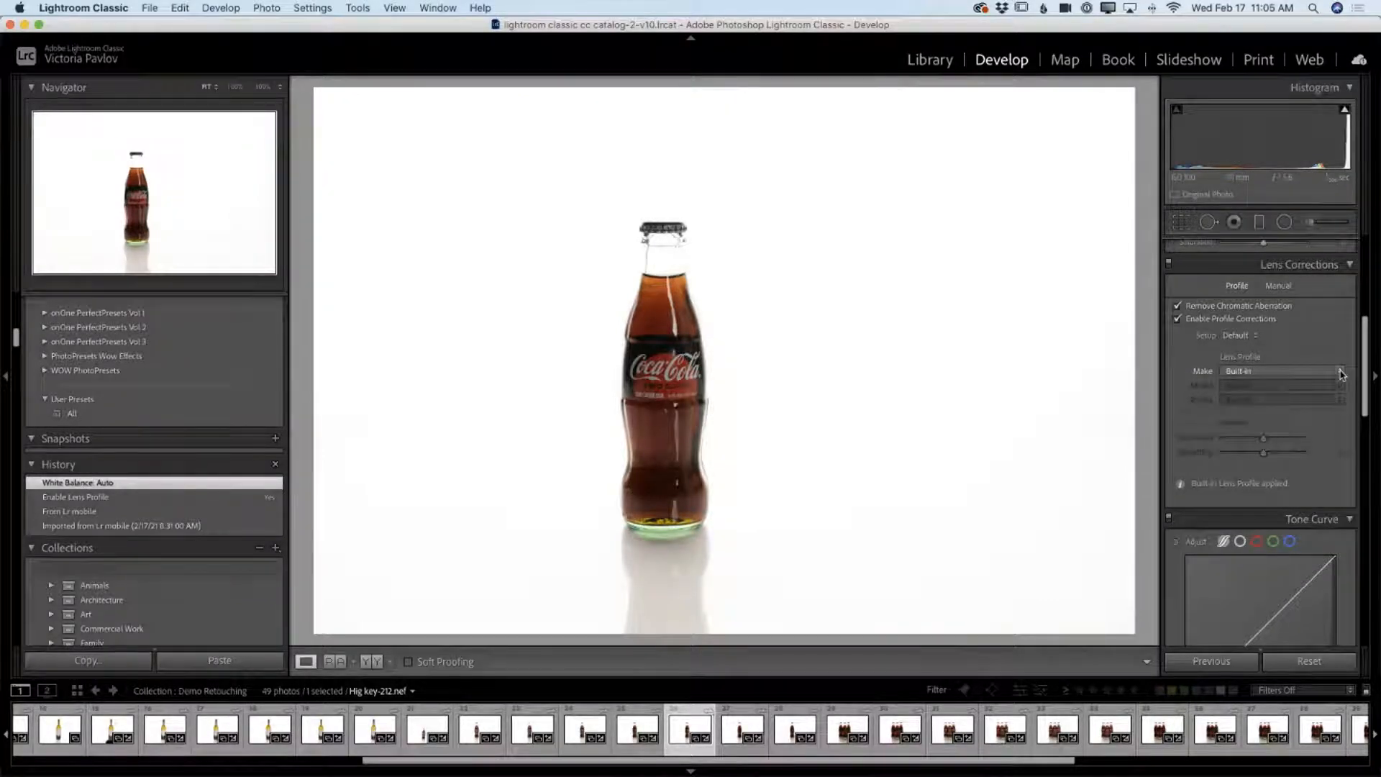
click(1340, 374)
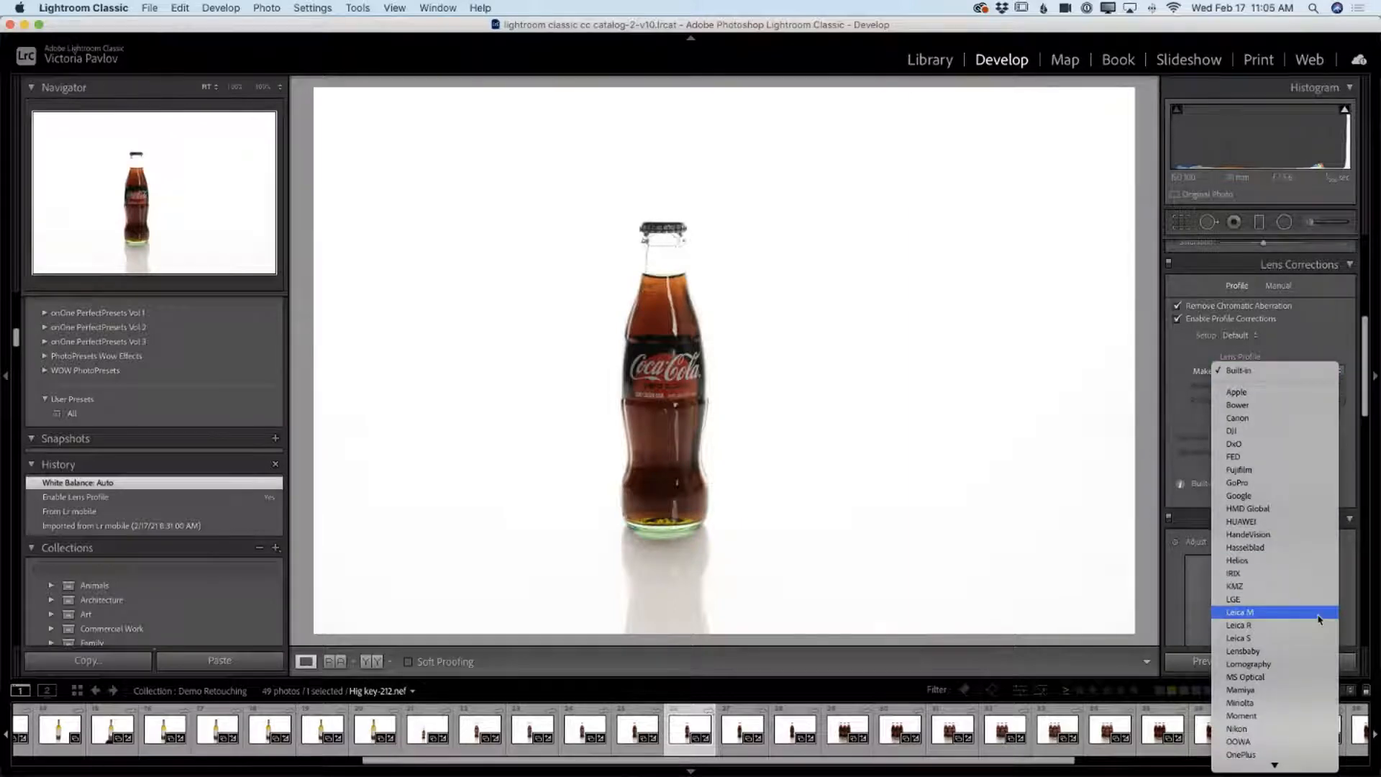
scroll(1319, 618, down, 8)
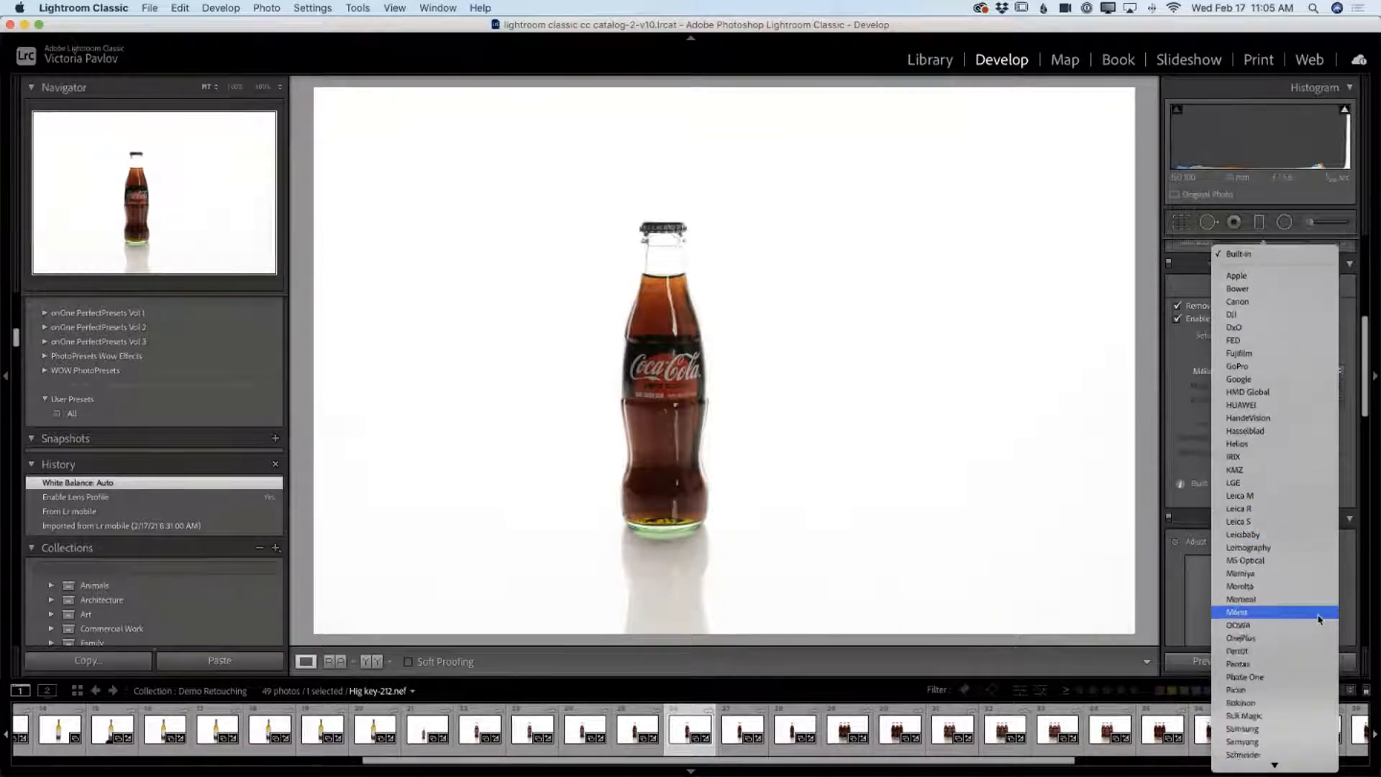
scroll(1319, 618, down, 5)
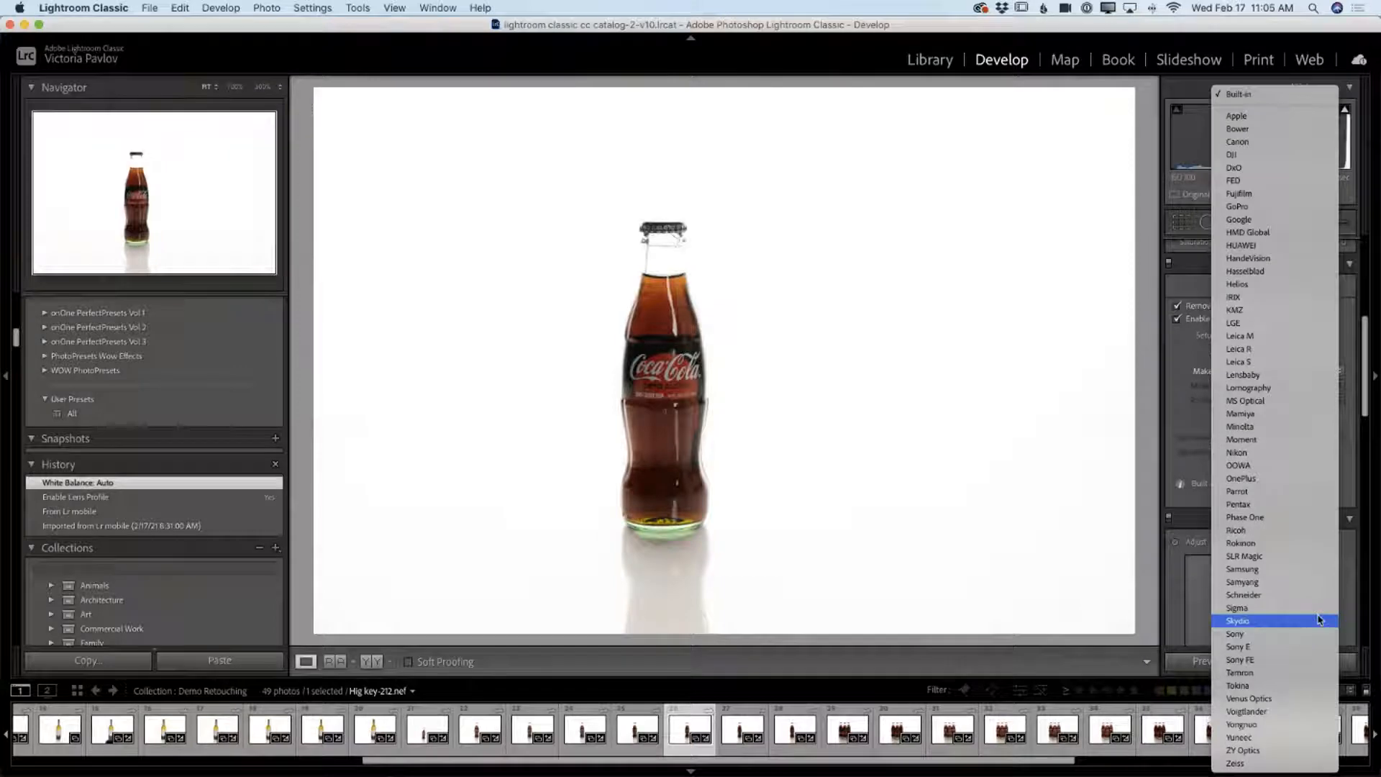
click(1248, 453)
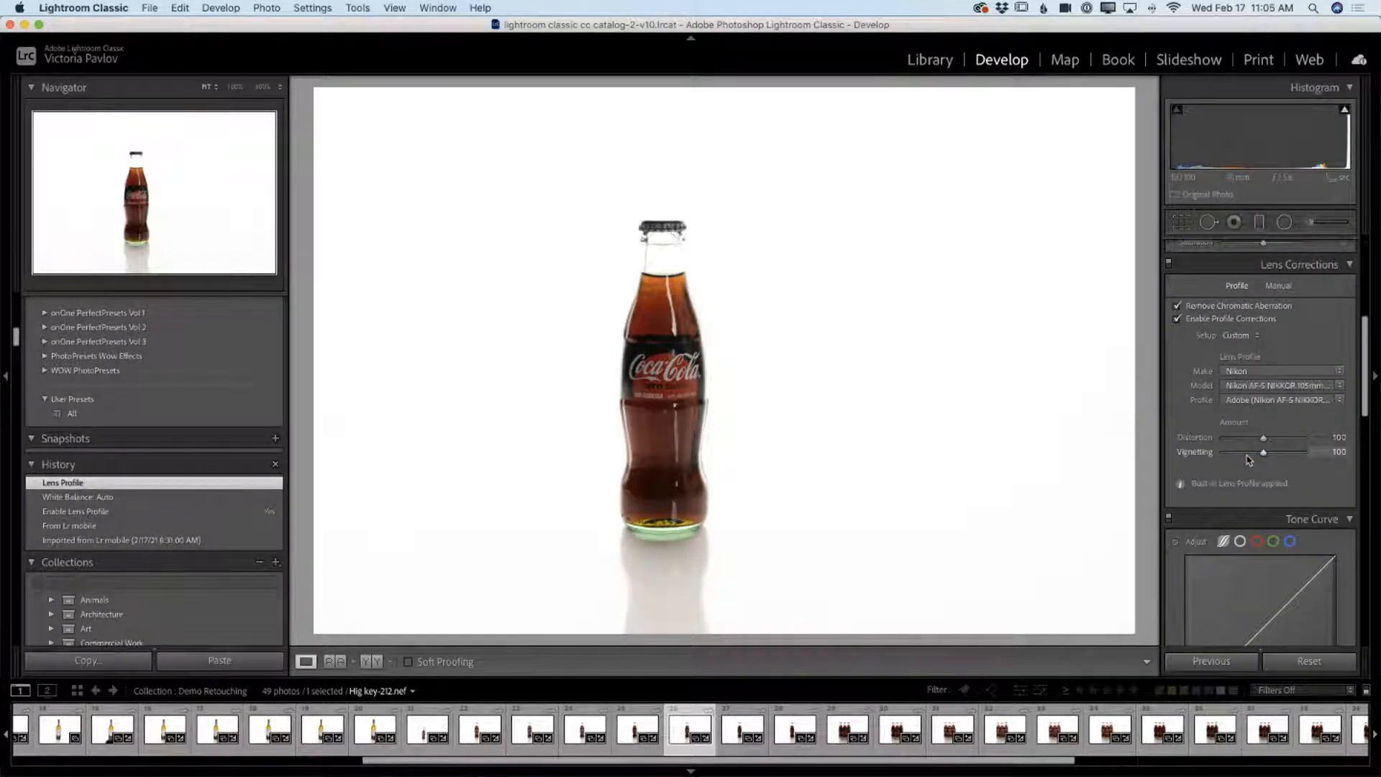
Raise the lens profile's vignetting amount to 134.
scroll(1254, 461, up, 1)
drag(1264, 460, 1272, 462)
scroll(1275, 465, down, 1)
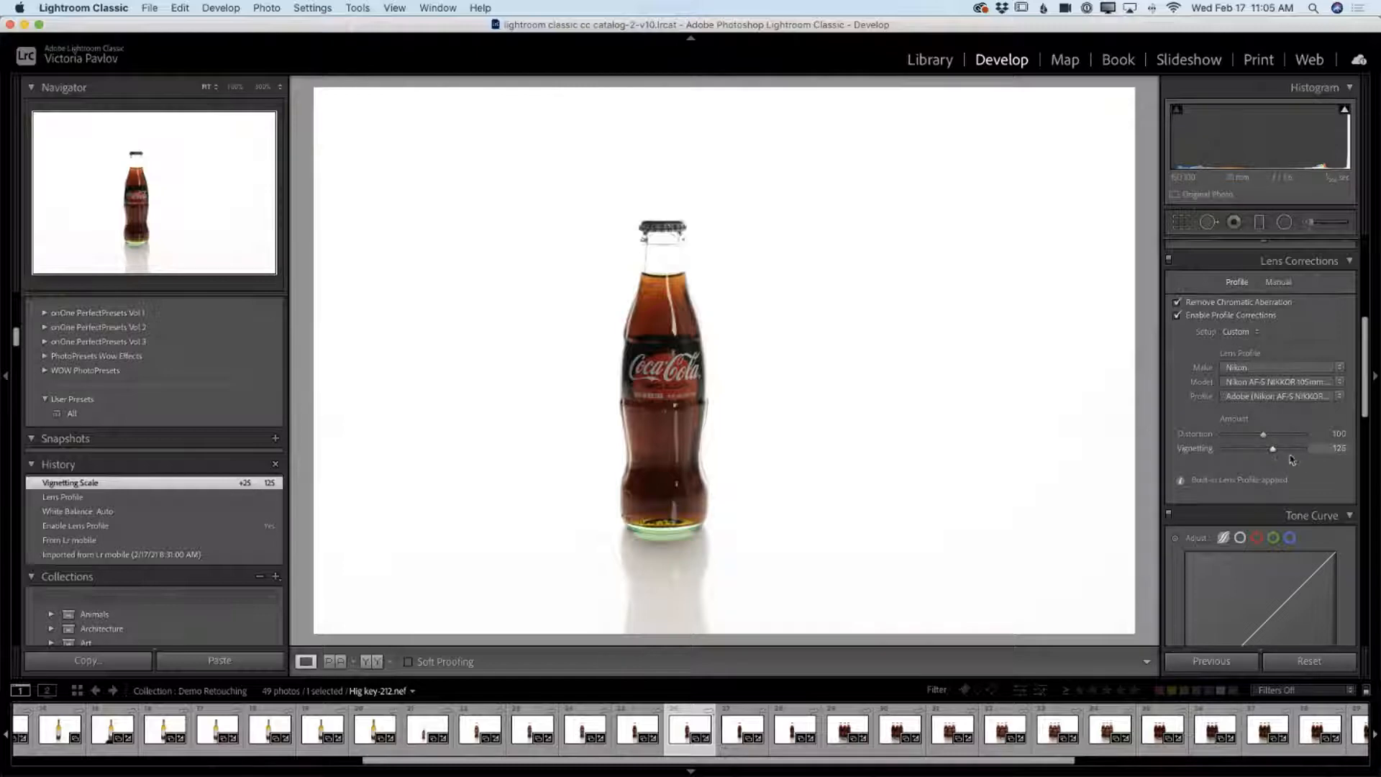
drag(1273, 451, 1276, 452)
Open Hig key-212.nef from Lightroom Classic in Adobe Photoshop 2021 for editing.
right_click(691, 735)
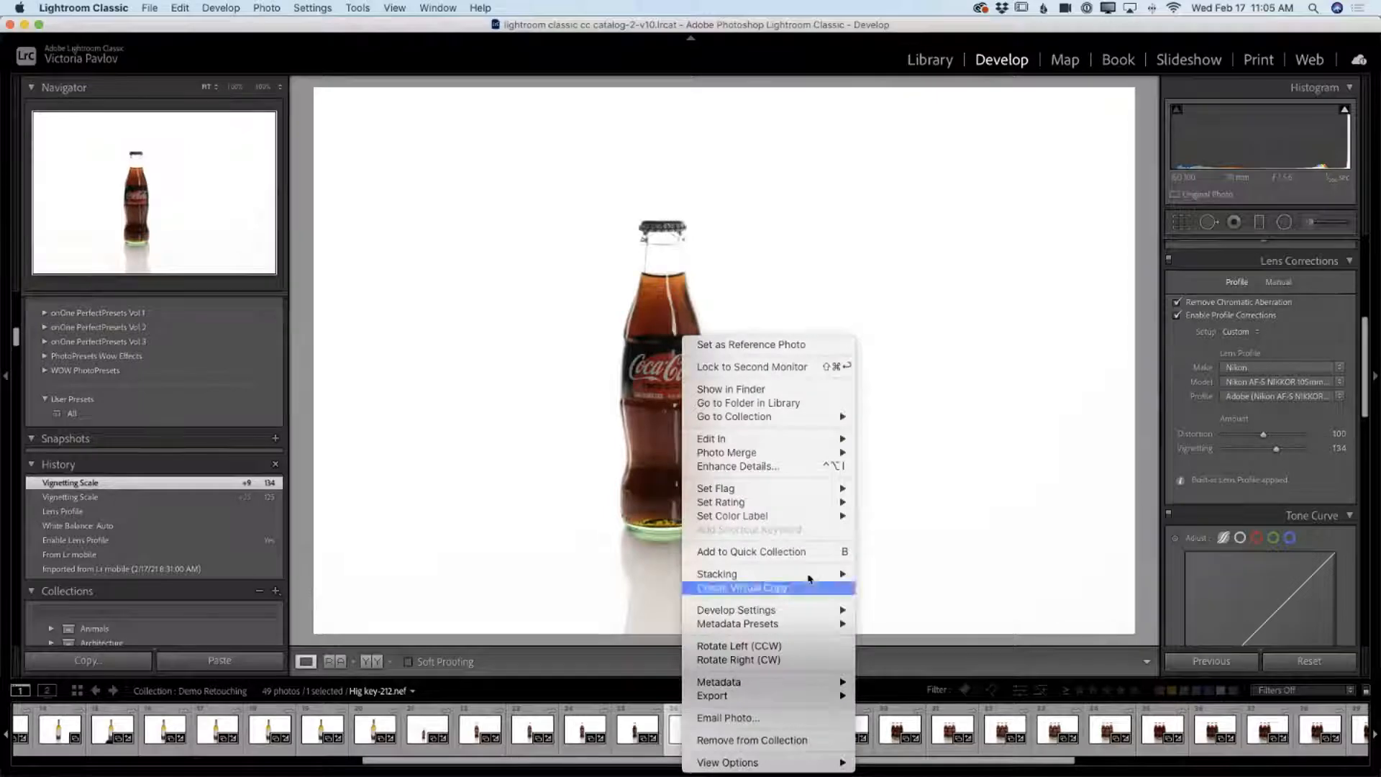
mouse_move(805, 442)
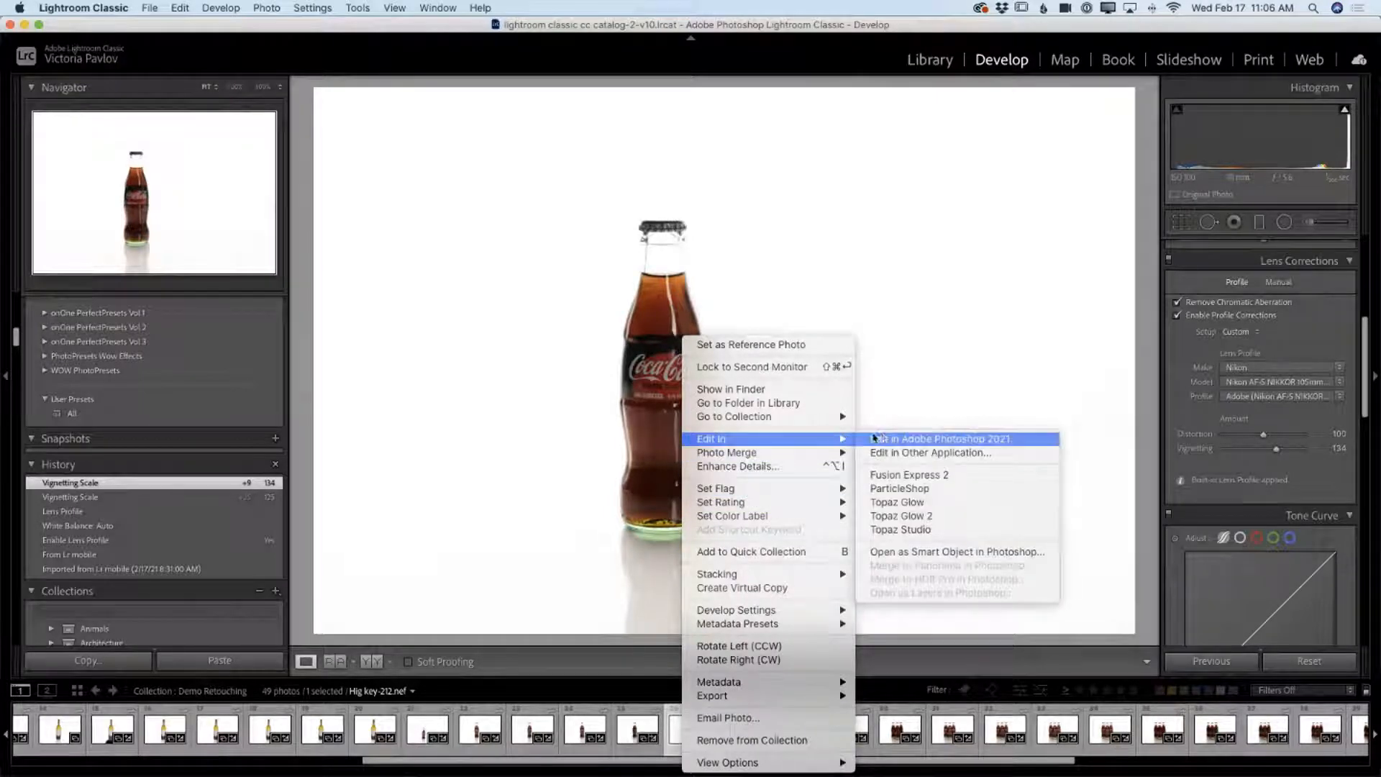
click(901, 437)
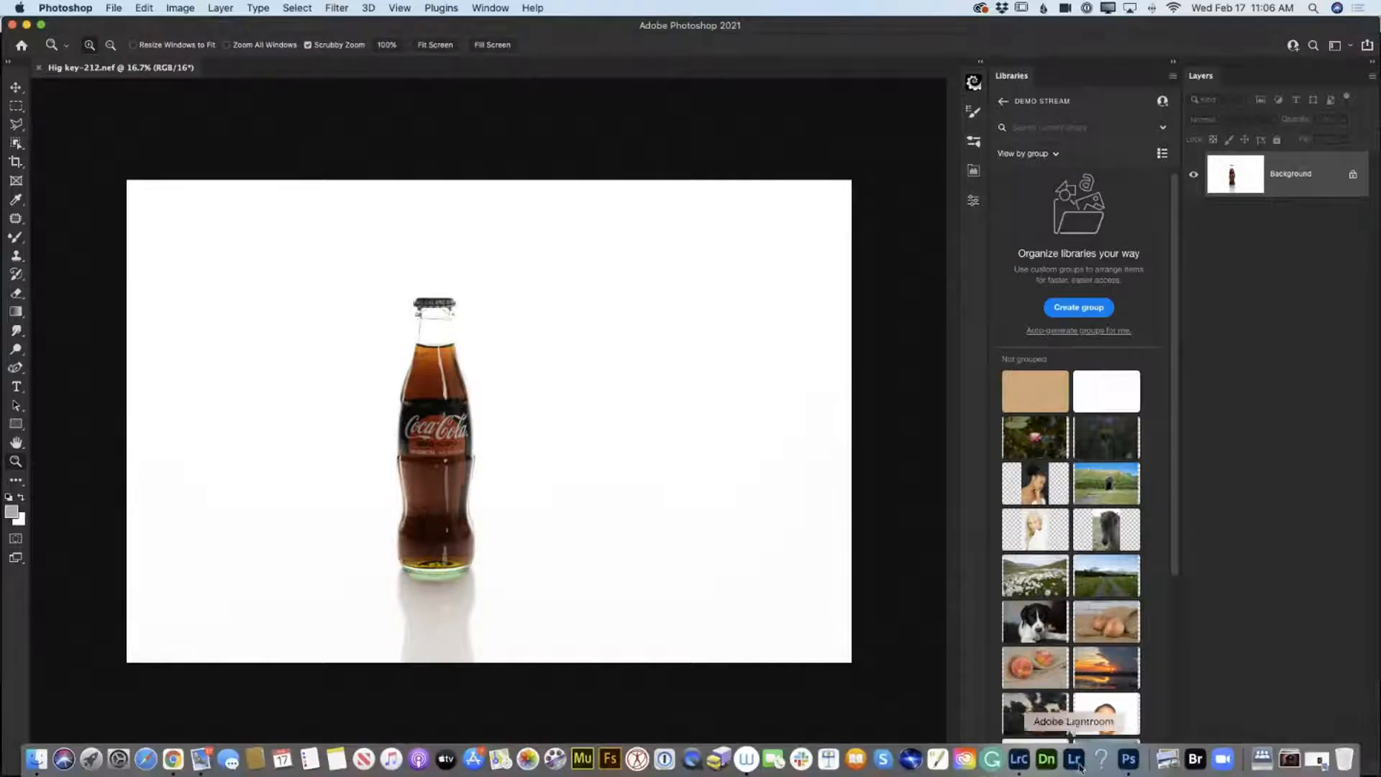
Switch back to Lightroom Classic, select Hig key-213.nef in the Library, and bring it into the Develop module.
click(1019, 758)
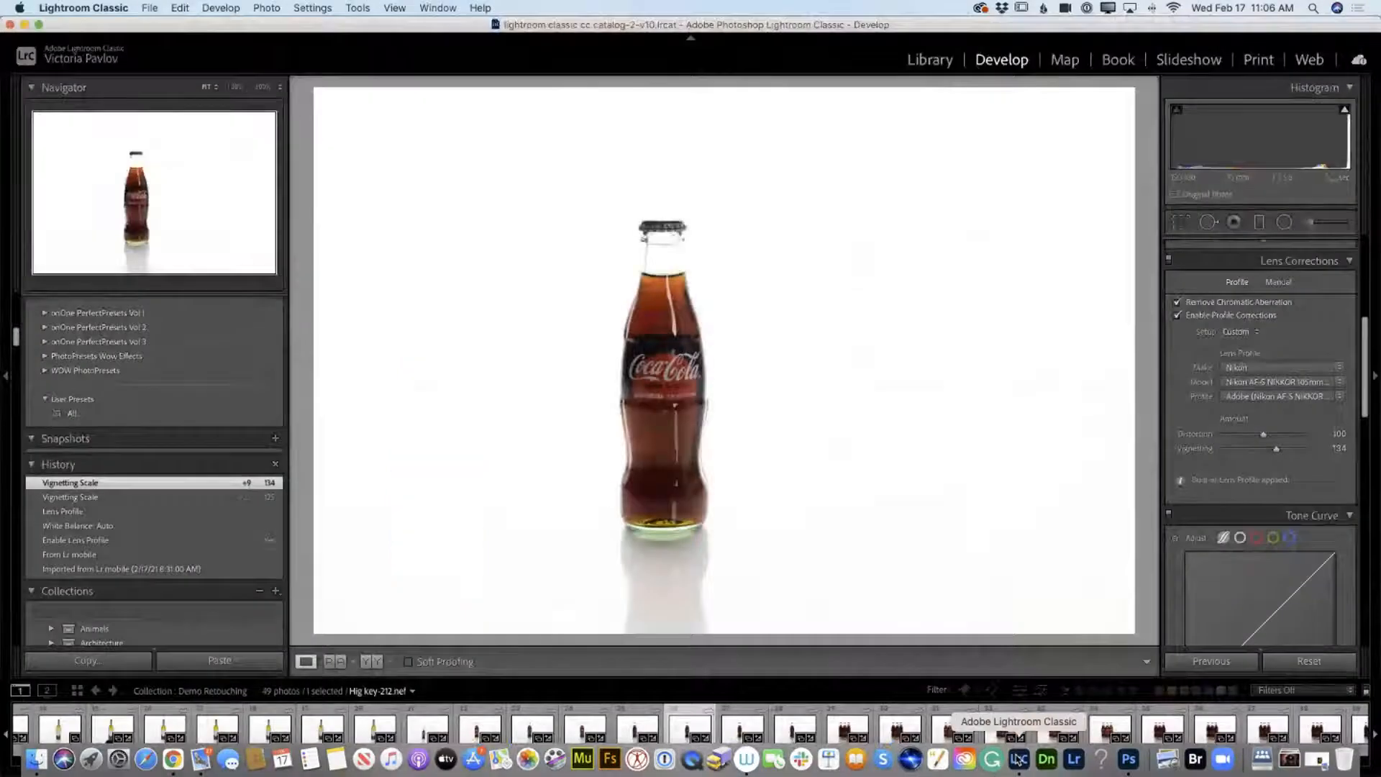
click(935, 61)
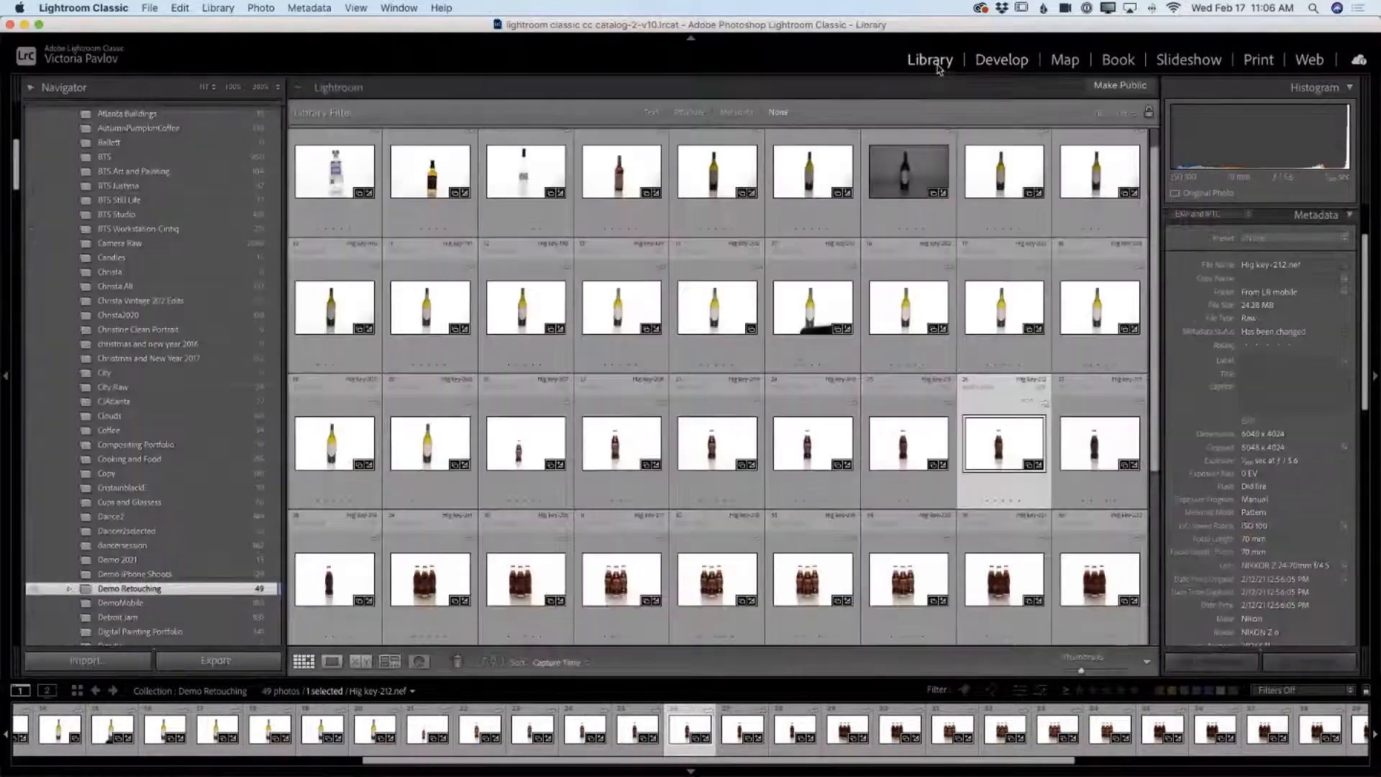
click(1097, 465)
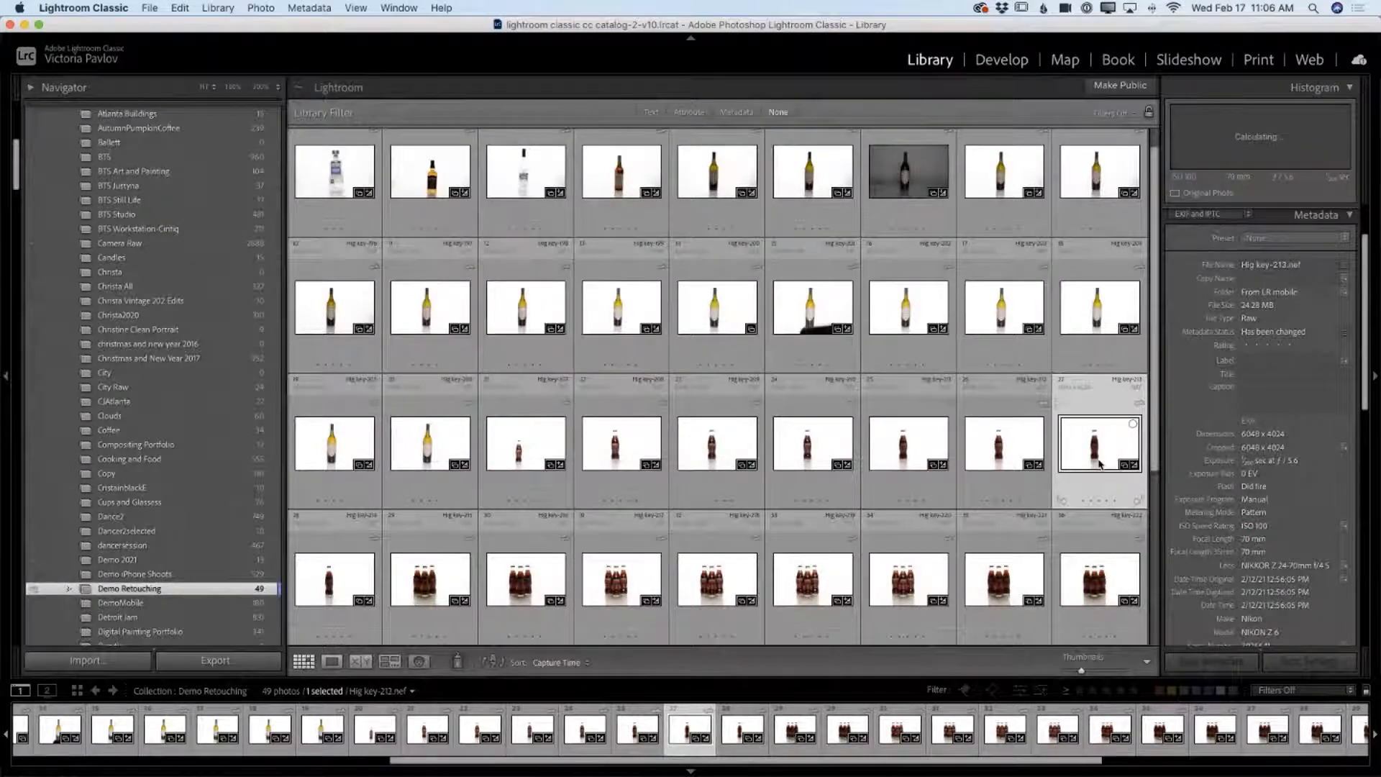
key(f)
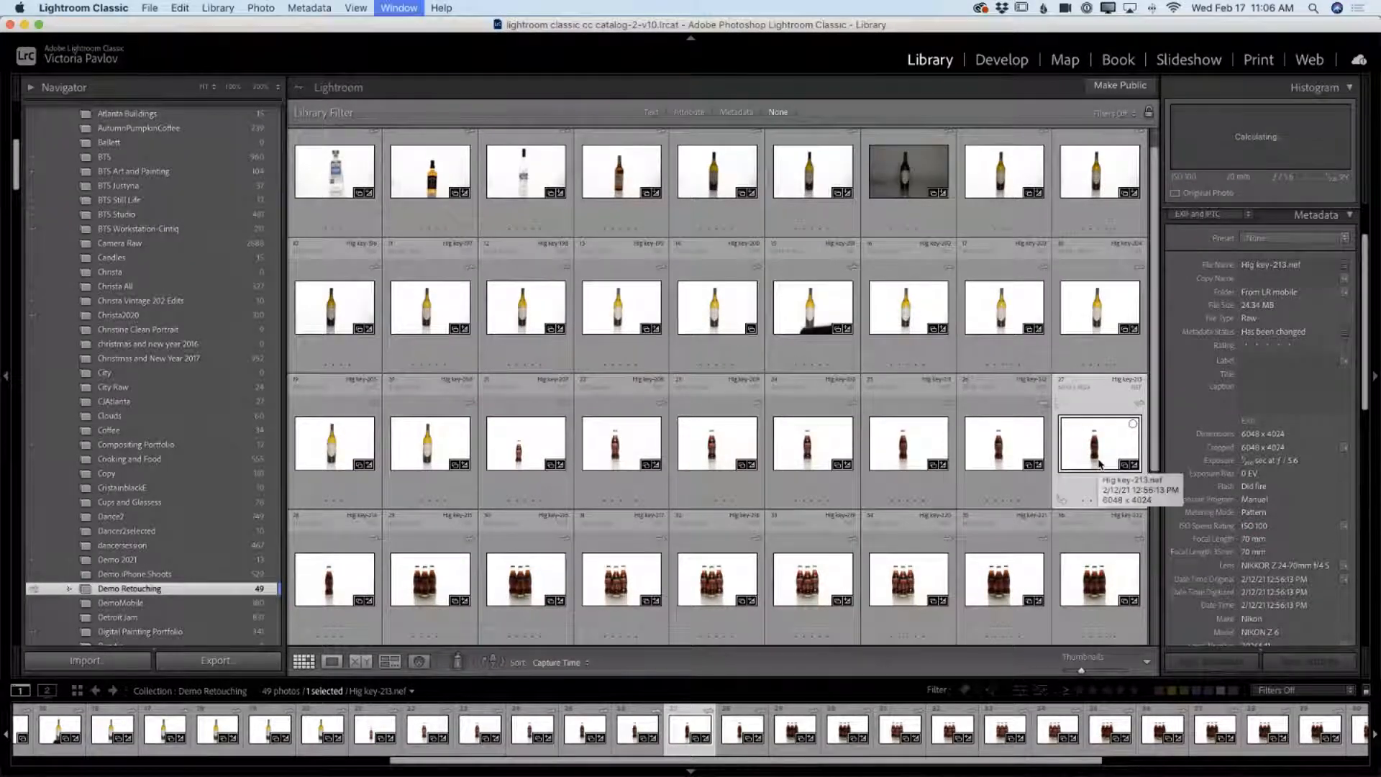
key(Escape)
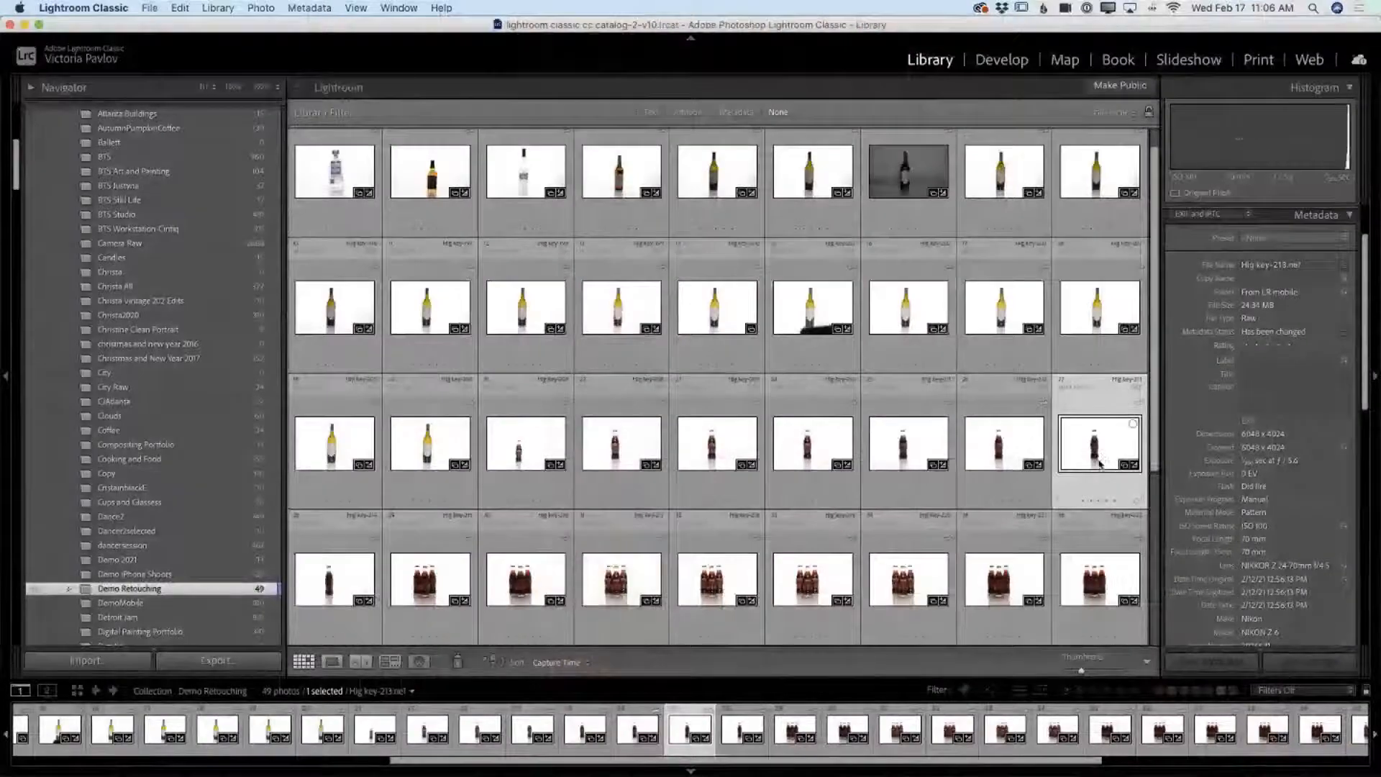
click(1001, 63)
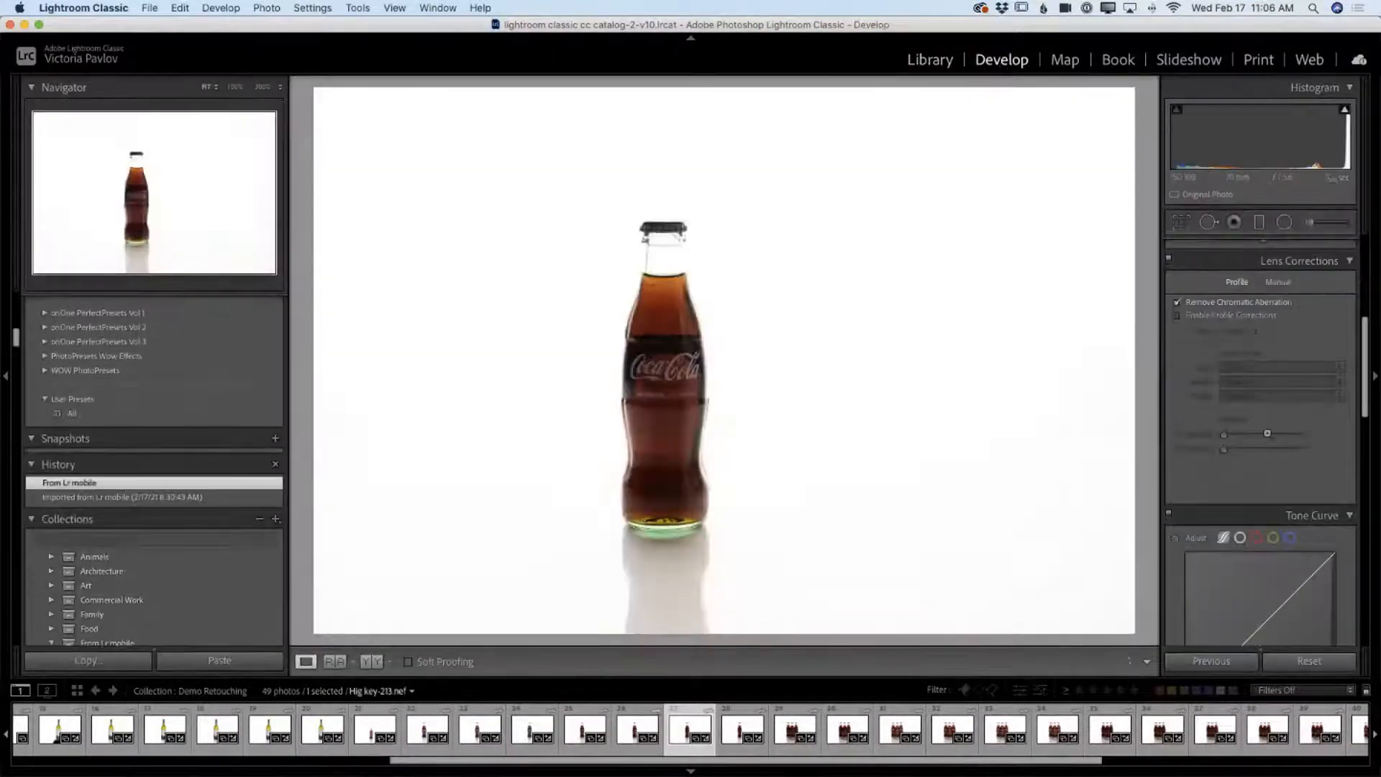
Enable lens profile corrections for Hig key-213.nef and set the lens profile make to Nikon.
click(1178, 316)
click(1341, 369)
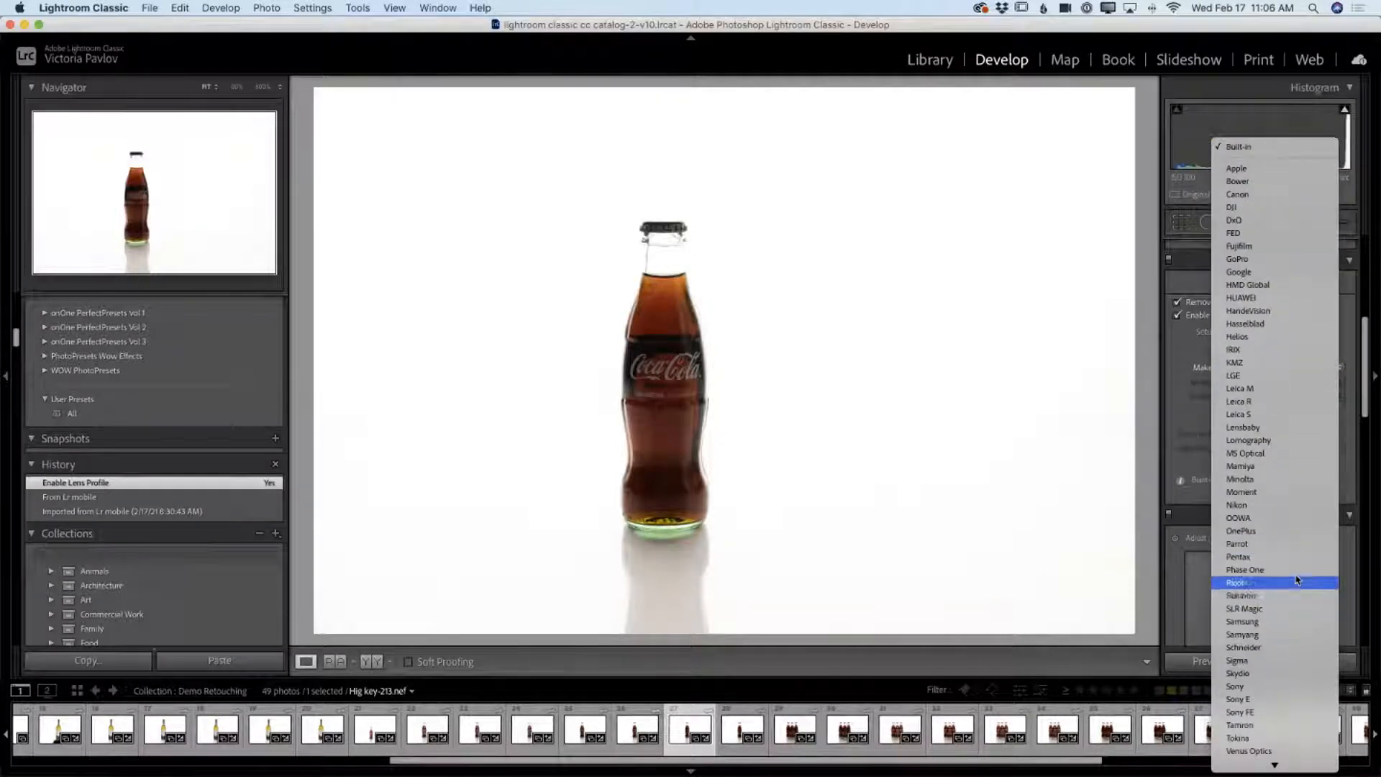
click(1279, 505)
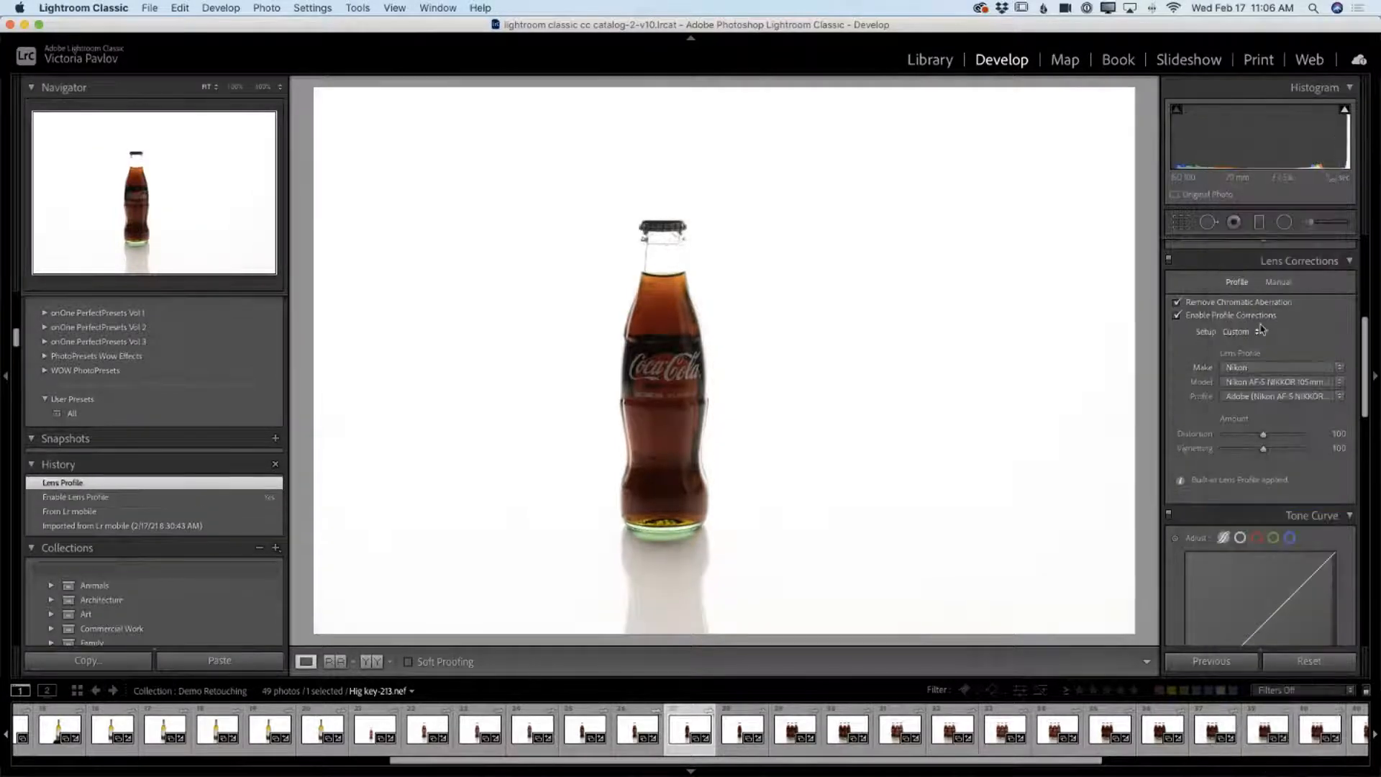
Set the photo's white balance to Auto and raise the lens profile's vignetting amount to 144.
scroll(1260, 329, up, 3)
scroll(1260, 330, up, 5)
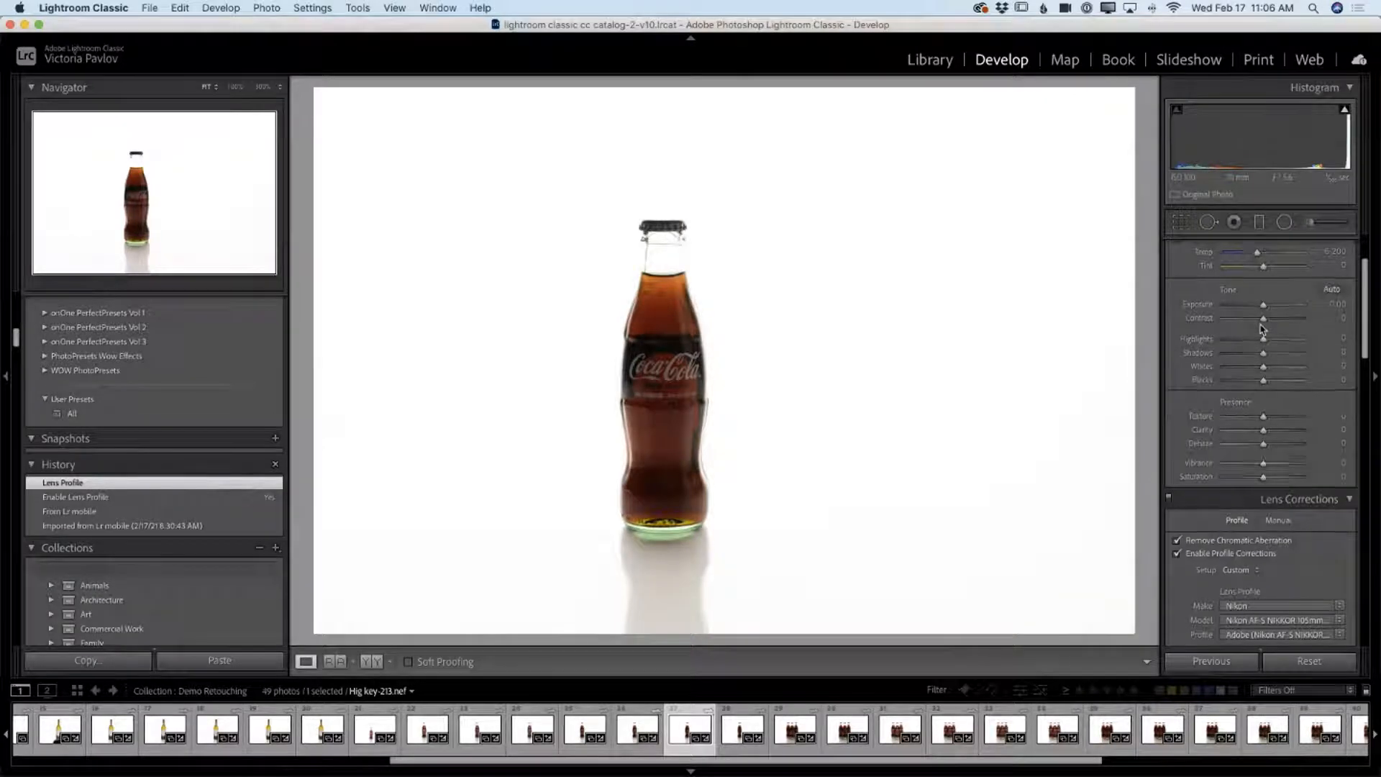
click(1327, 313)
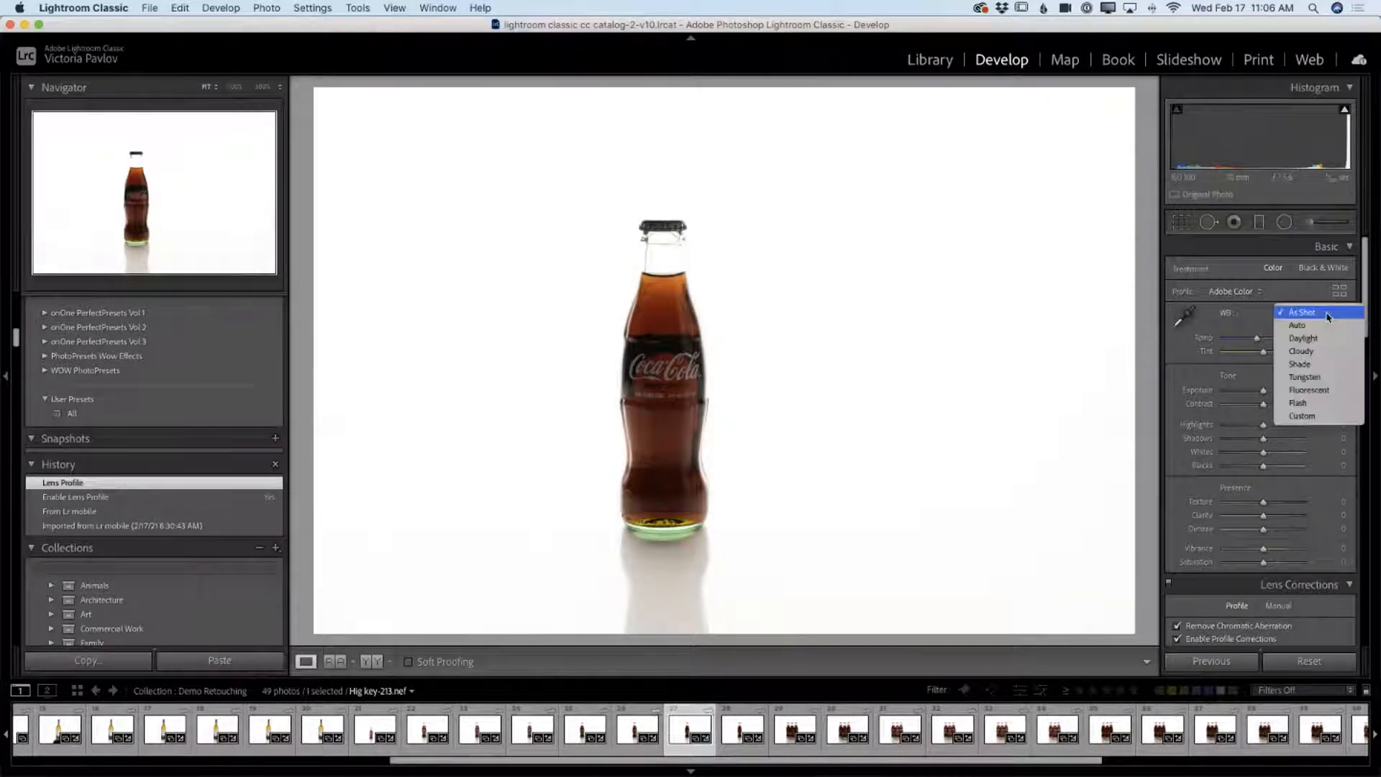
click(1302, 325)
scroll(1268, 499, down, 7)
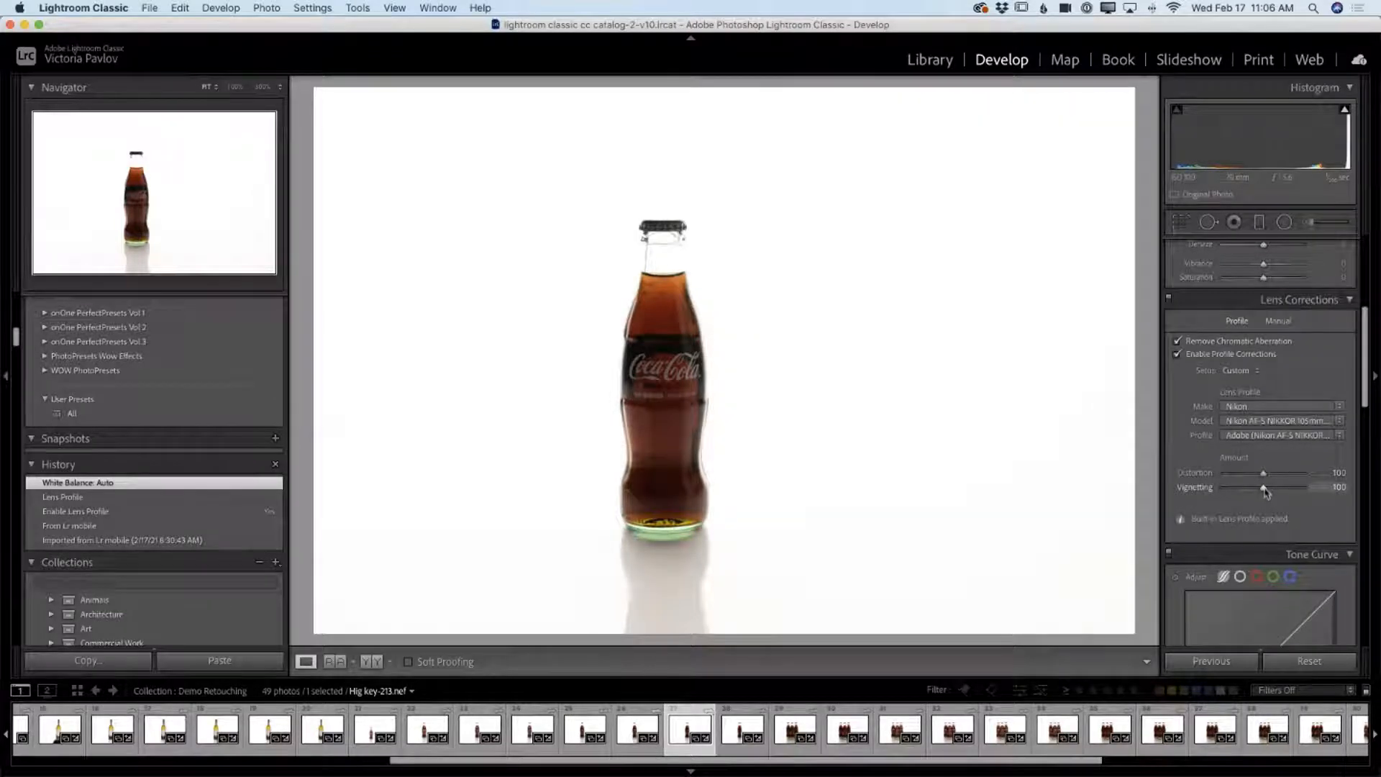
drag(1265, 489, 1281, 492)
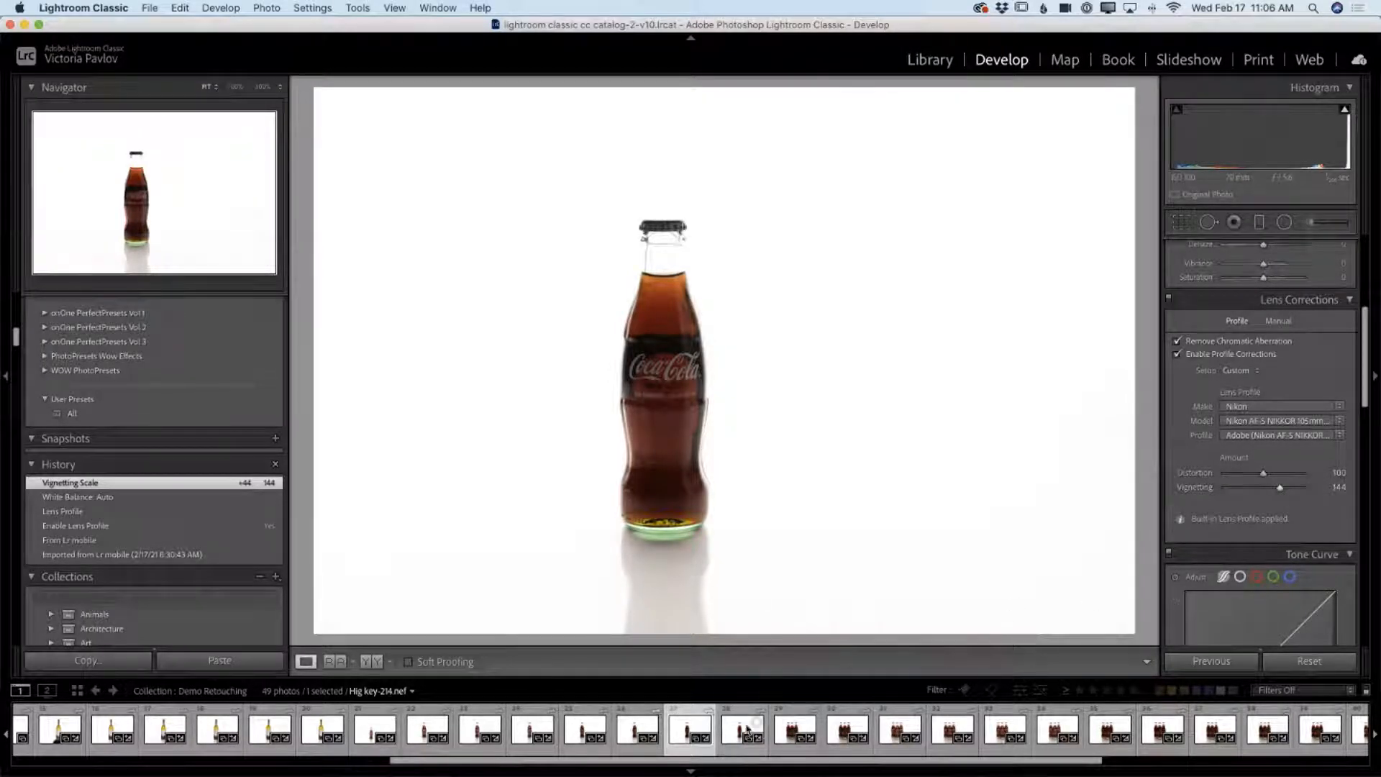
Open Hig key-213.nef in Adobe Photoshop 2021 and compare it with the open Hig key-212.nef document.
right_click(687, 728)
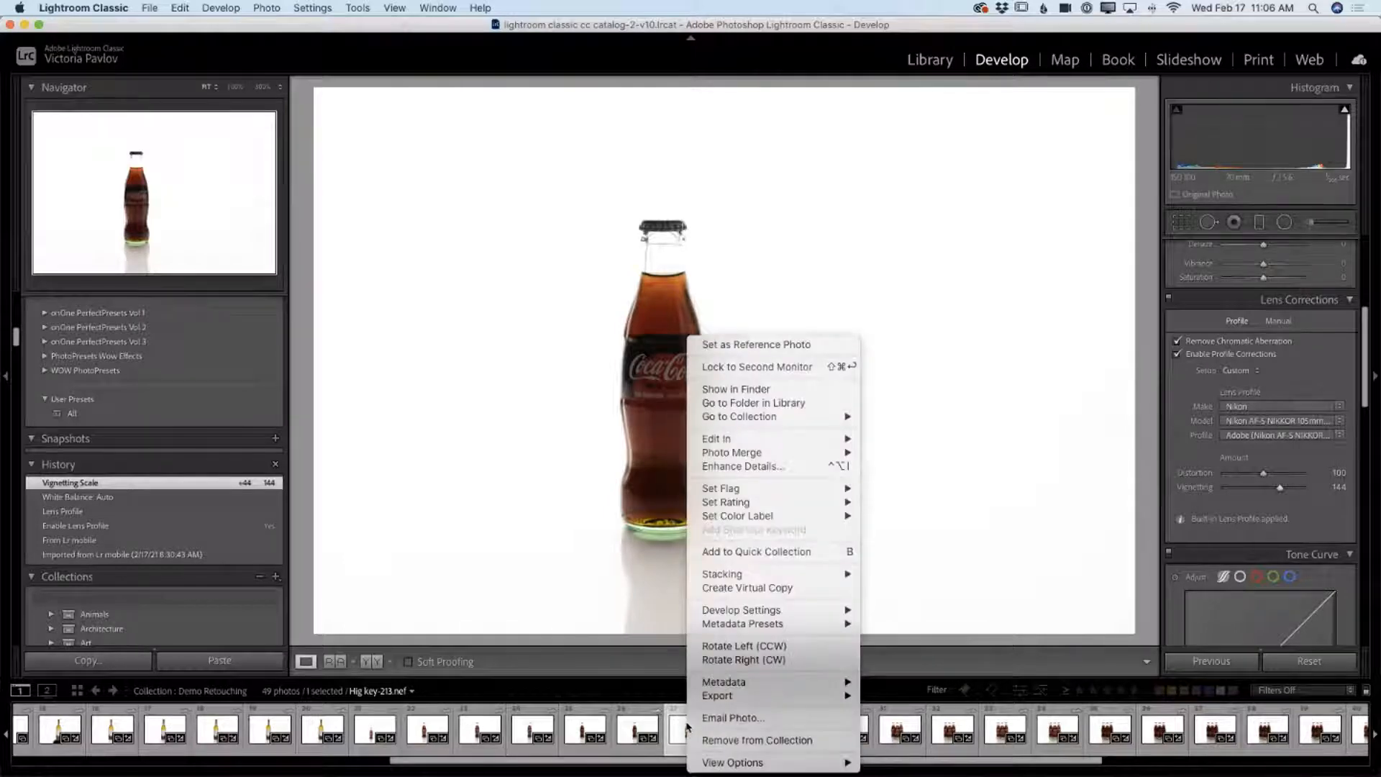
mouse_move(835, 441)
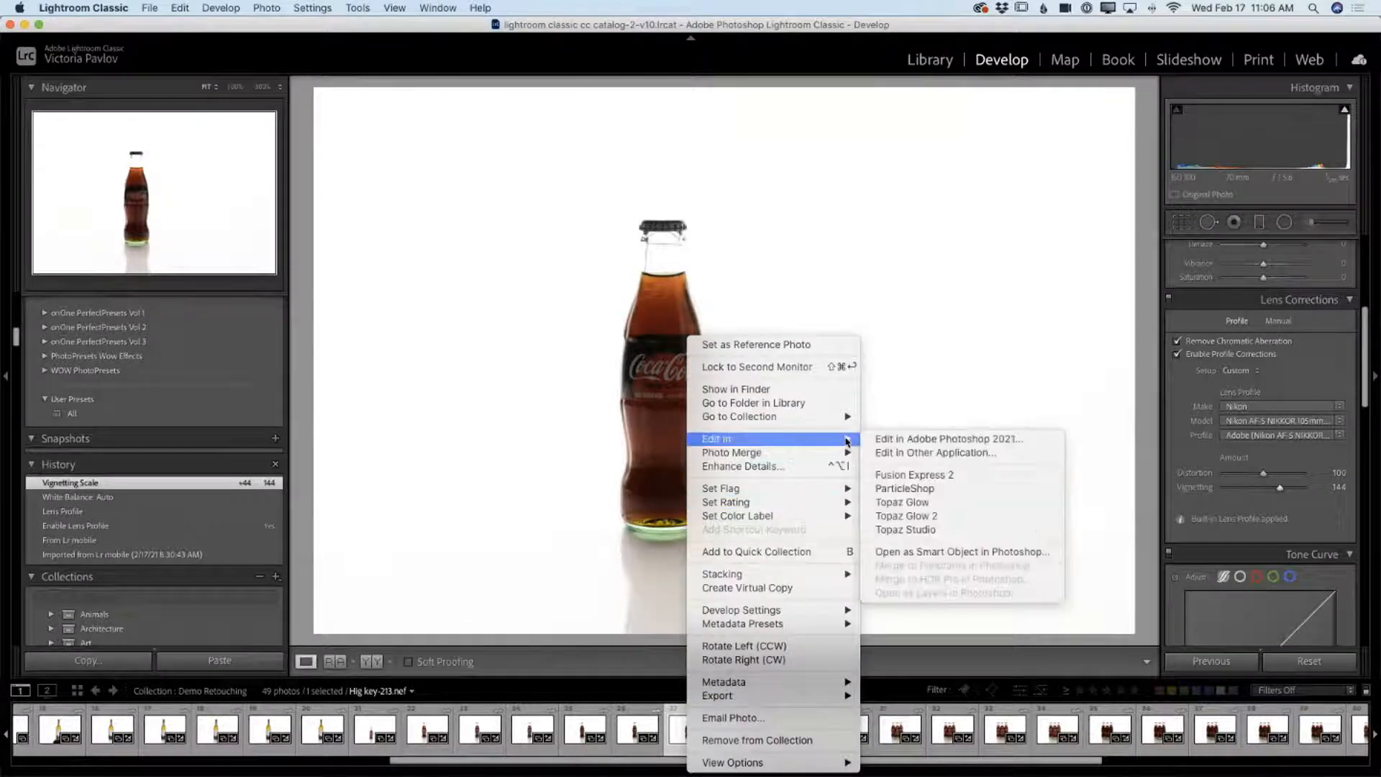
click(883, 440)
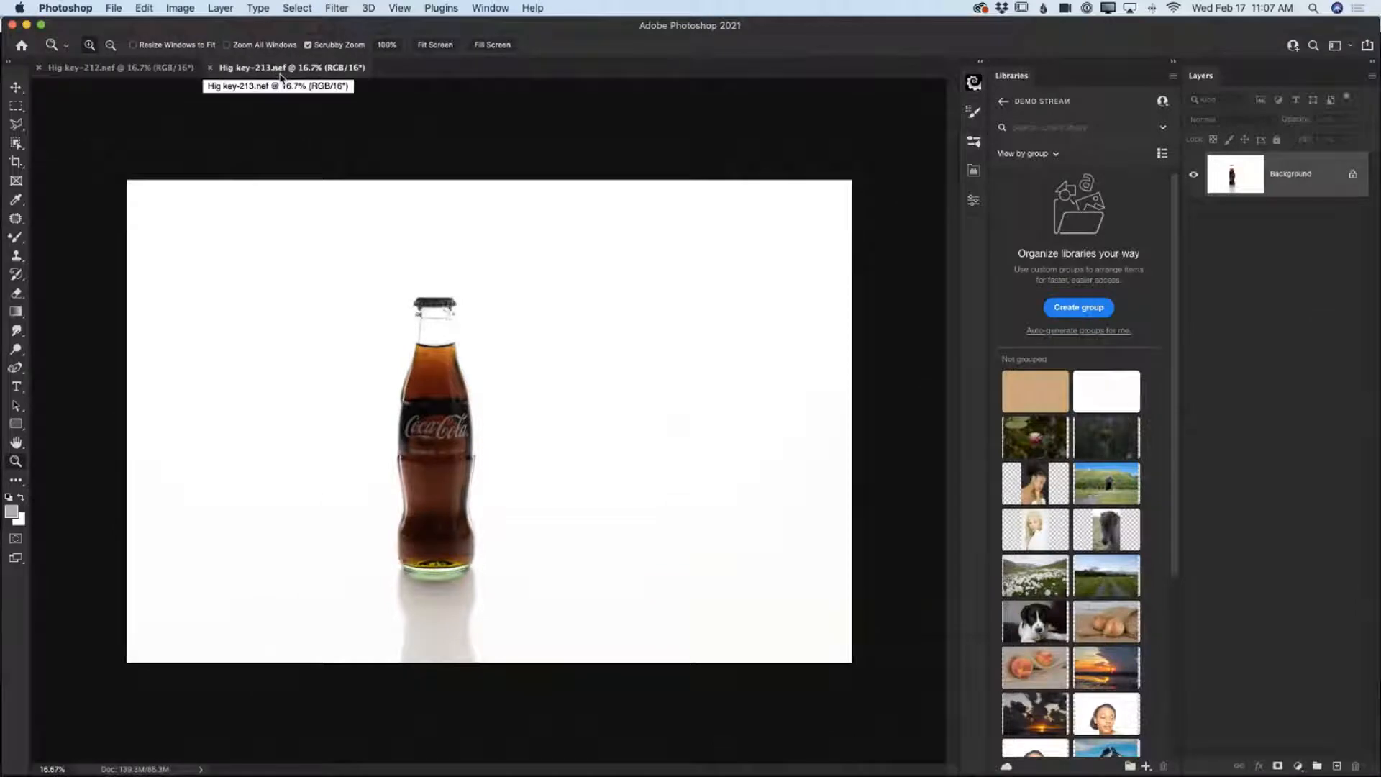
click(165, 69)
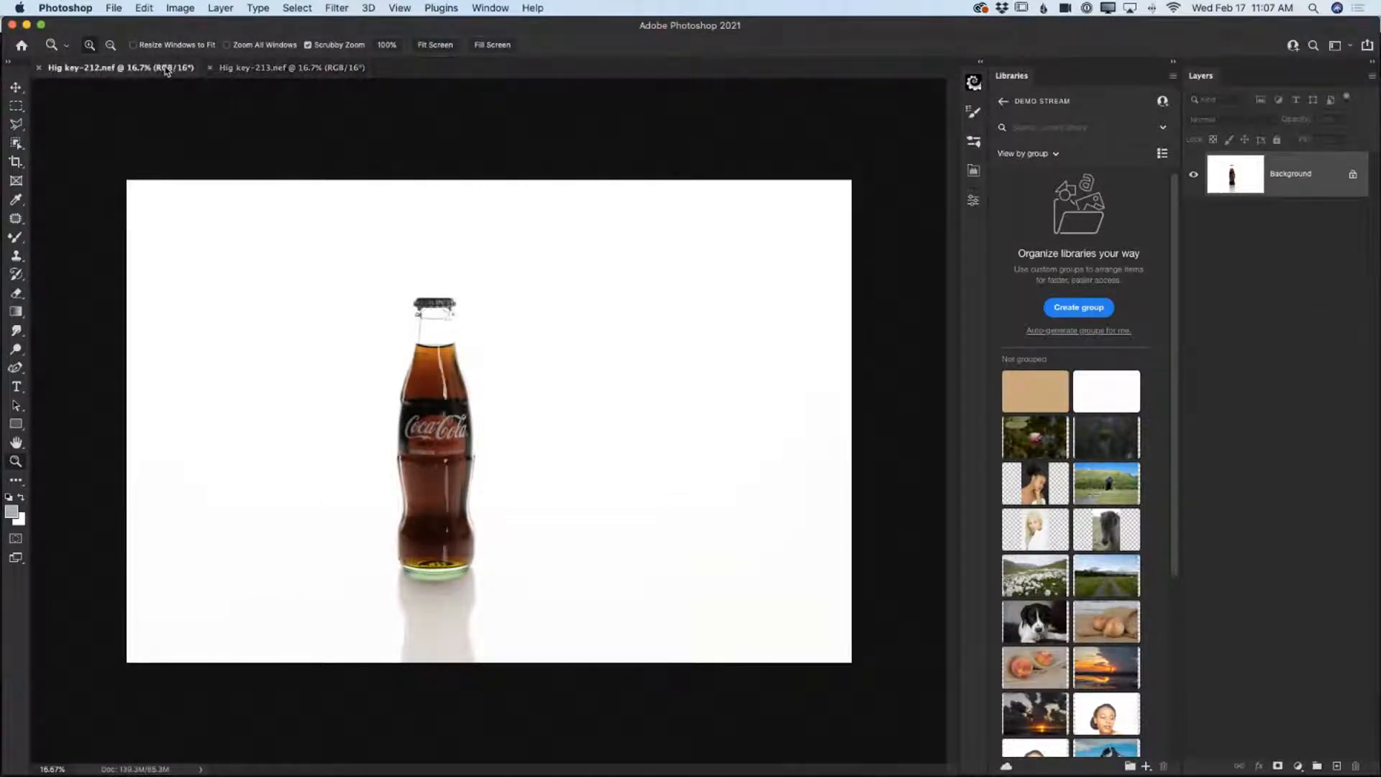
click(340, 69)
Copy the entire Hig key-213.nef image and paste it into the Hig key-212.nef document as a new layer.
click(20, 89)
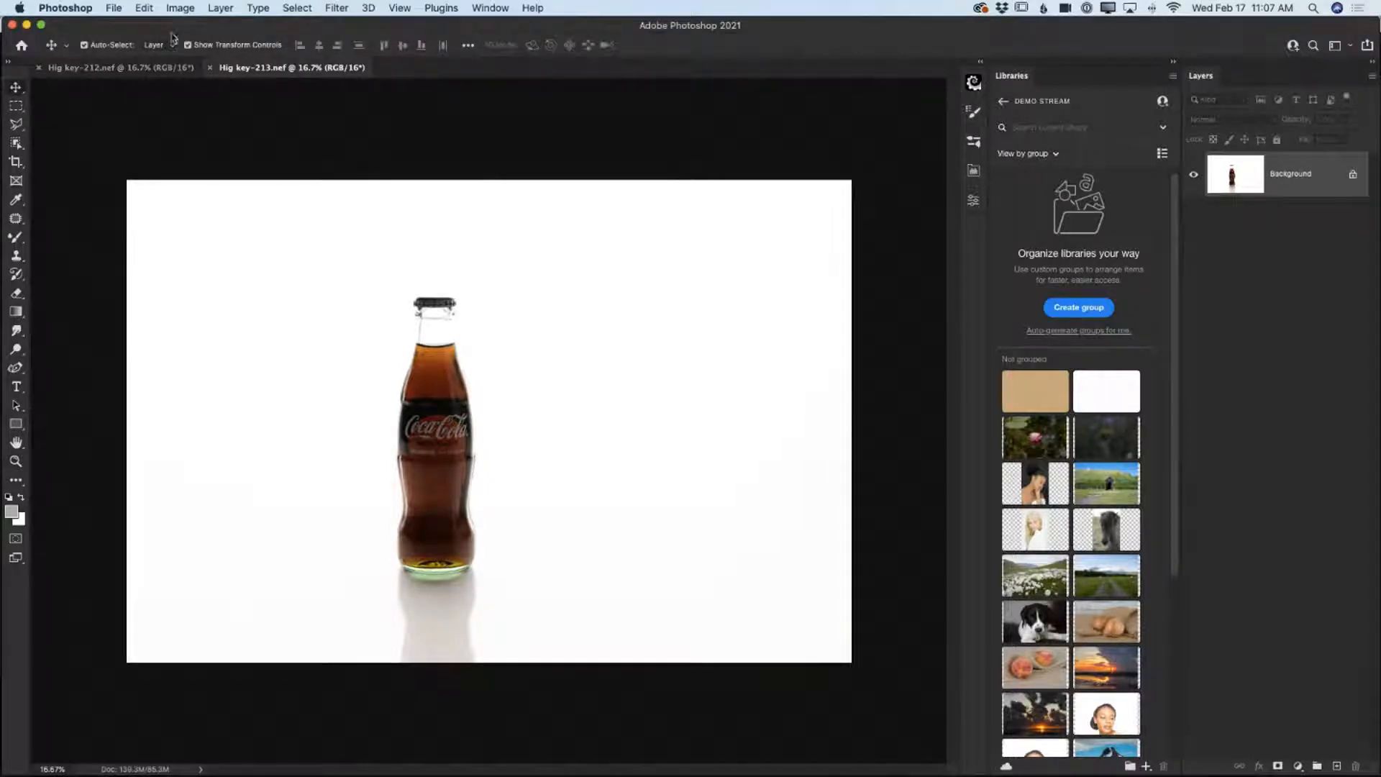
click(298, 9)
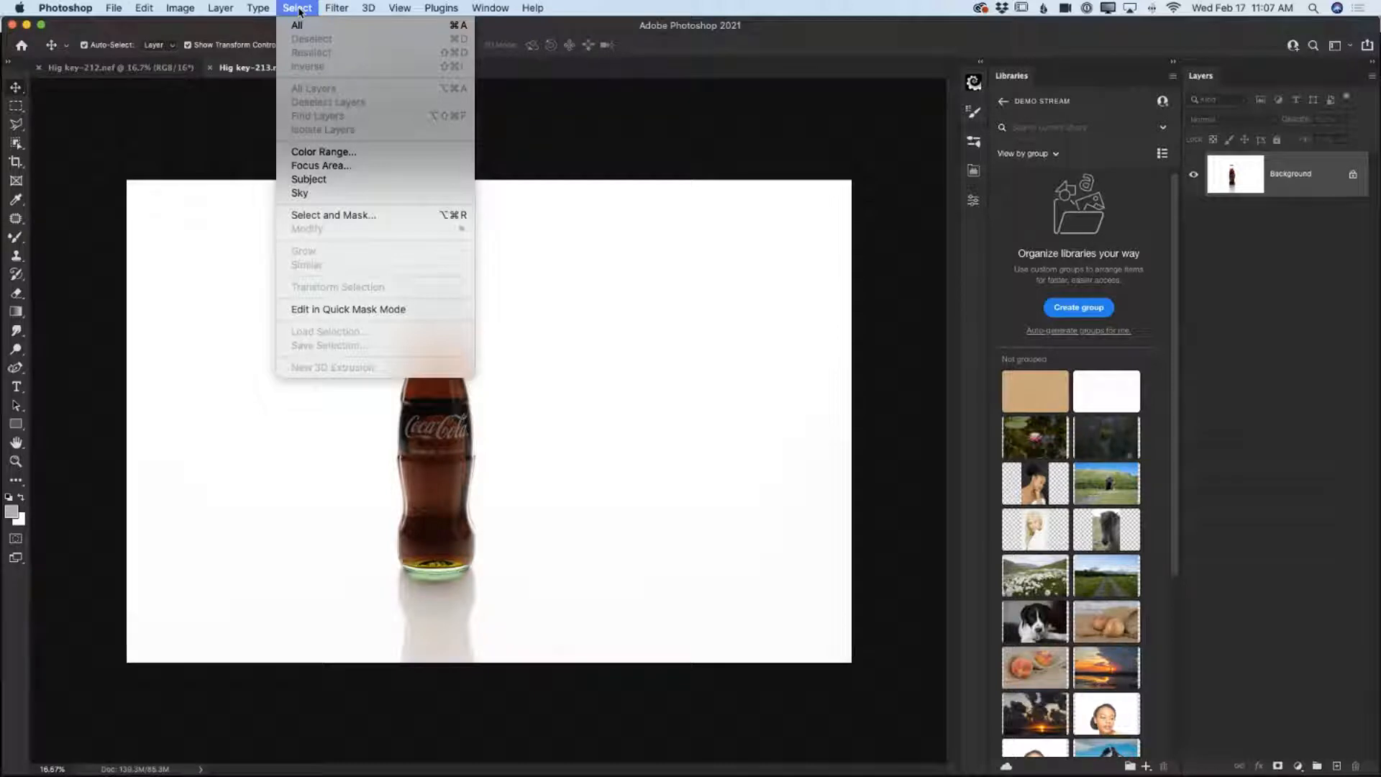
click(297, 26)
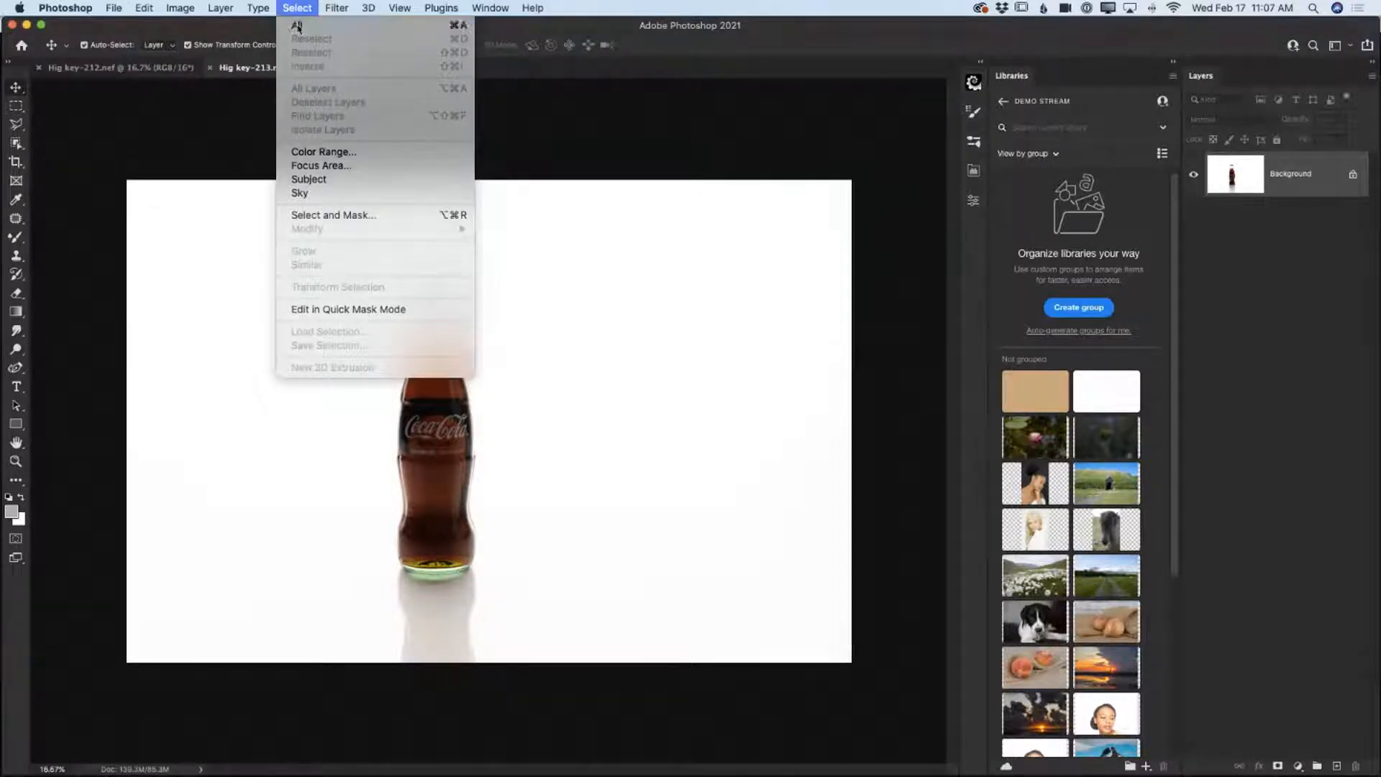
click(144, 8)
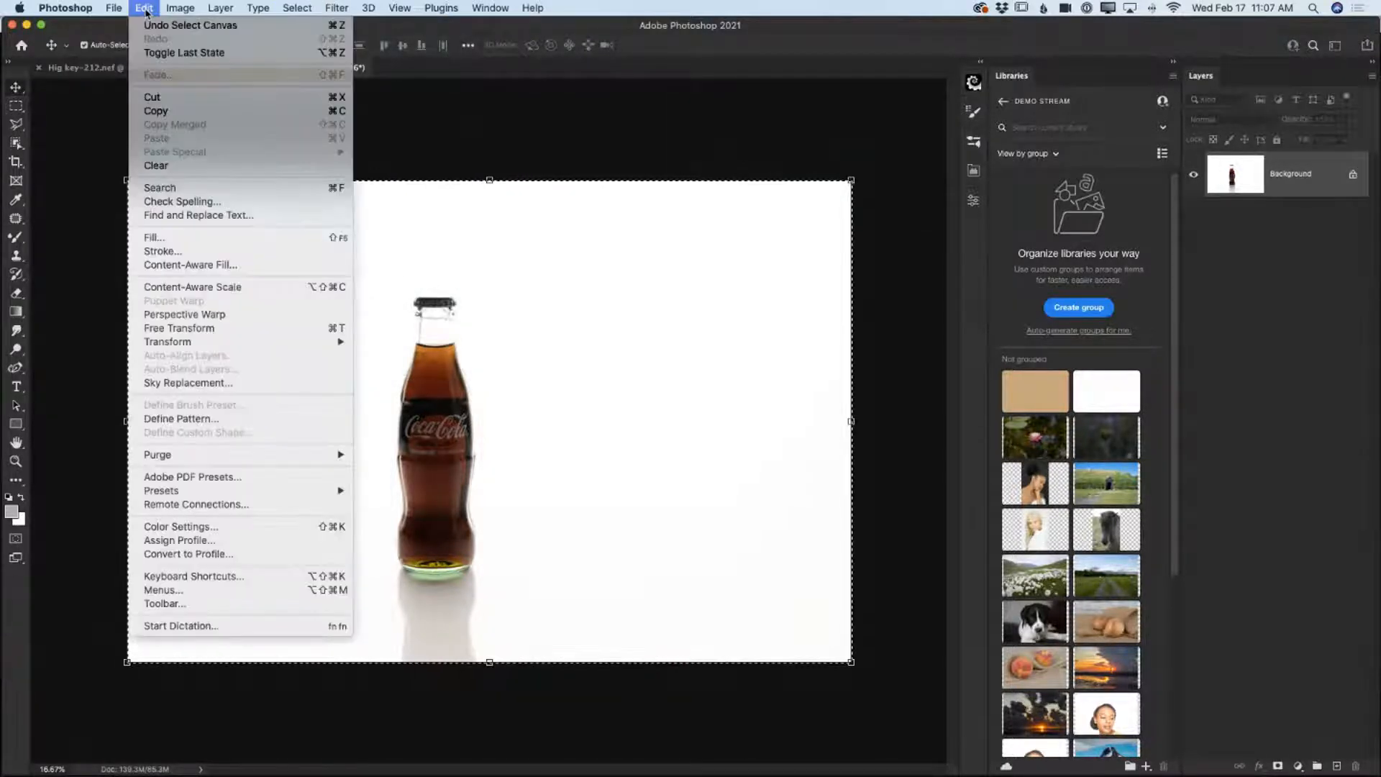
click(177, 114)
key(super+d)
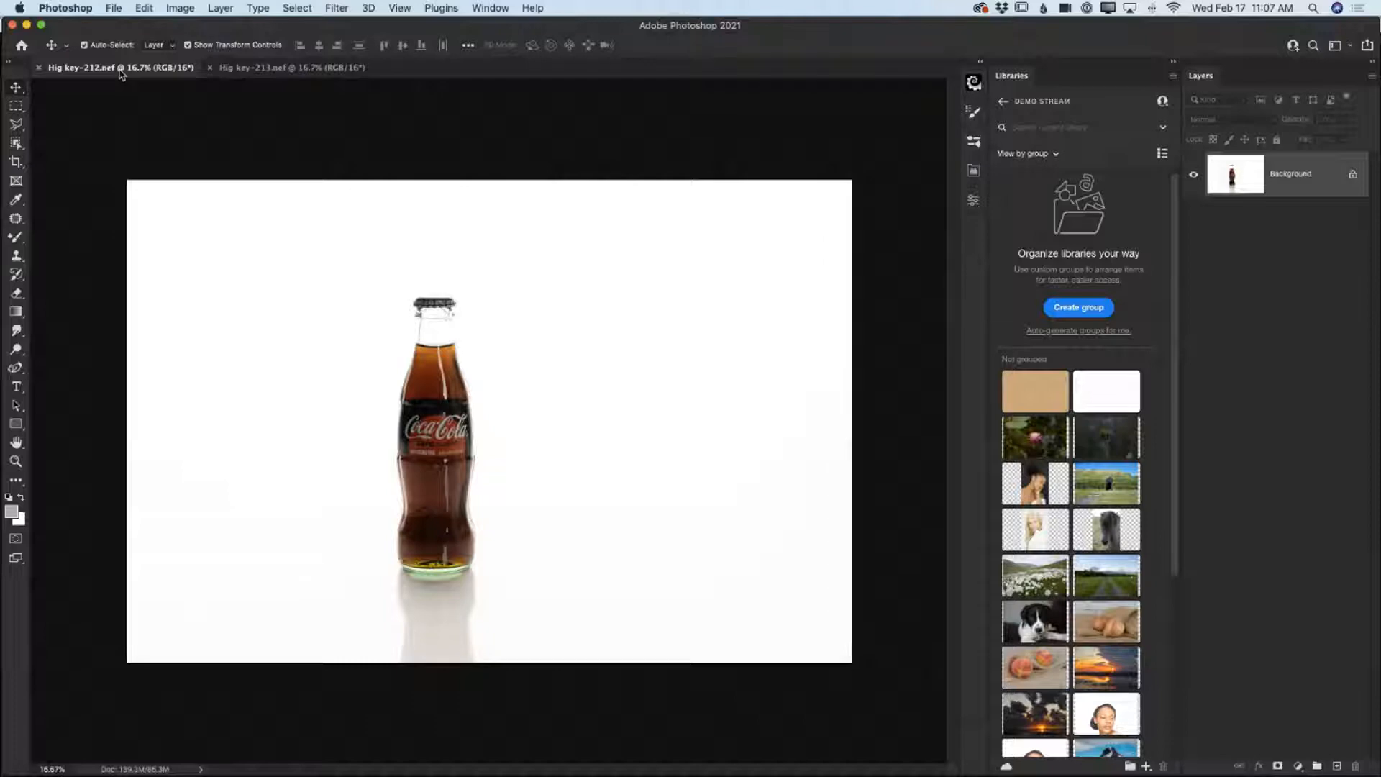
click(137, 9)
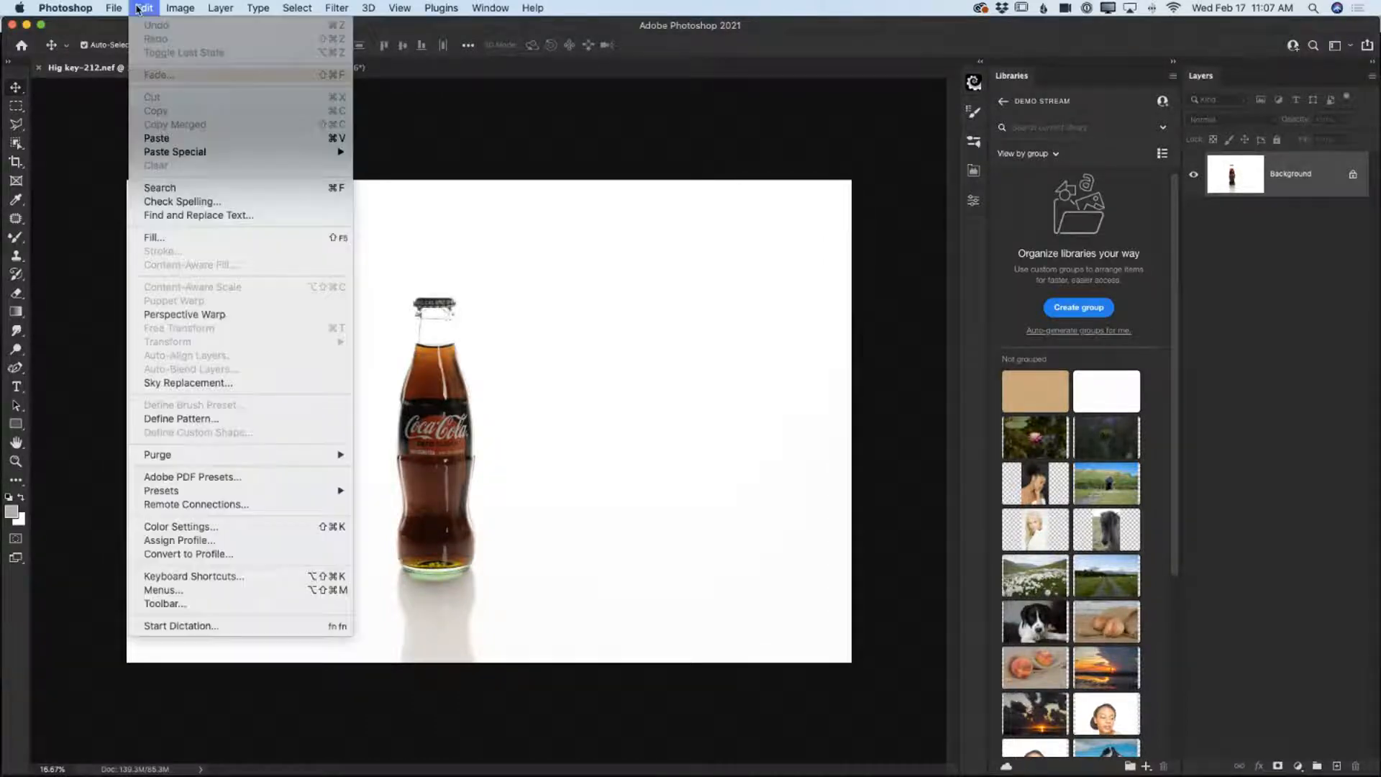
click(150, 139)
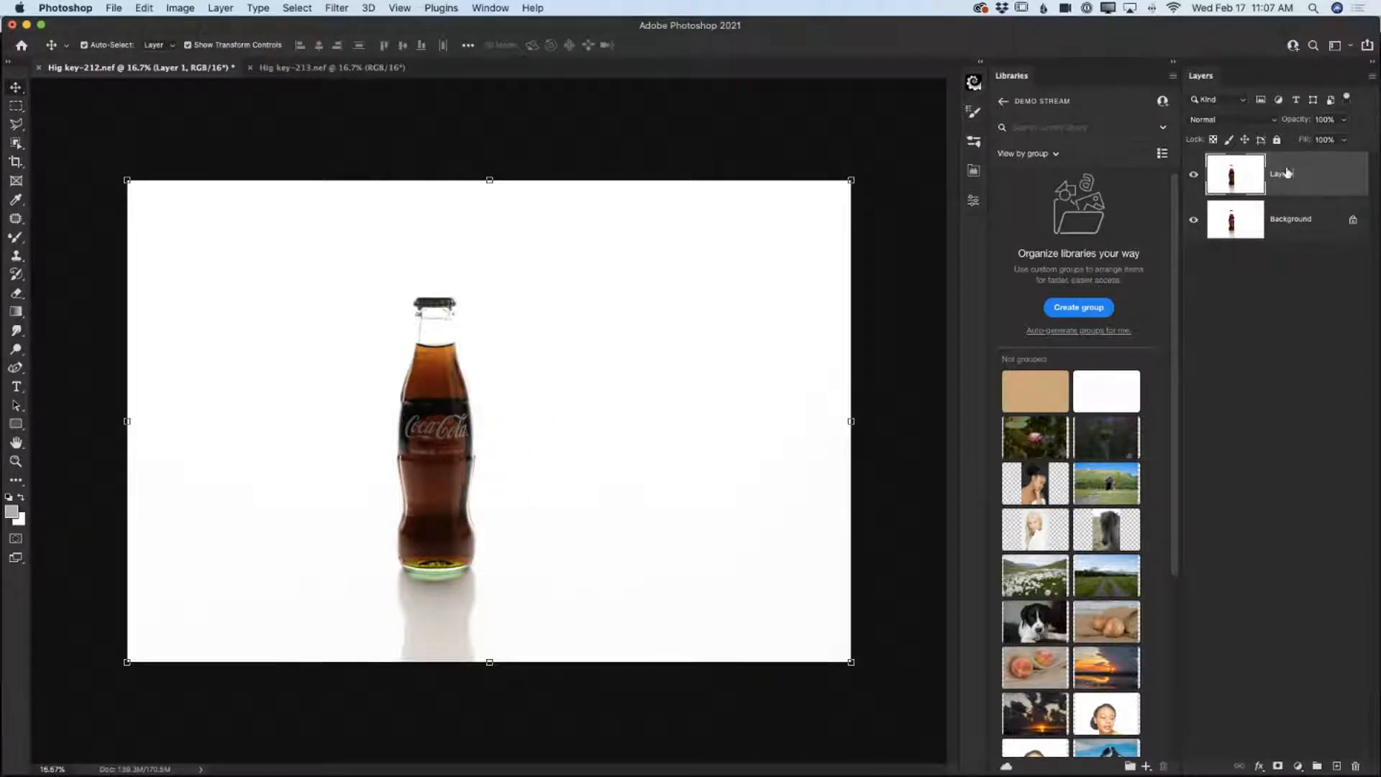
Unlock the Background layer and move the pasted bottle layer beneath it.
click(1352, 220)
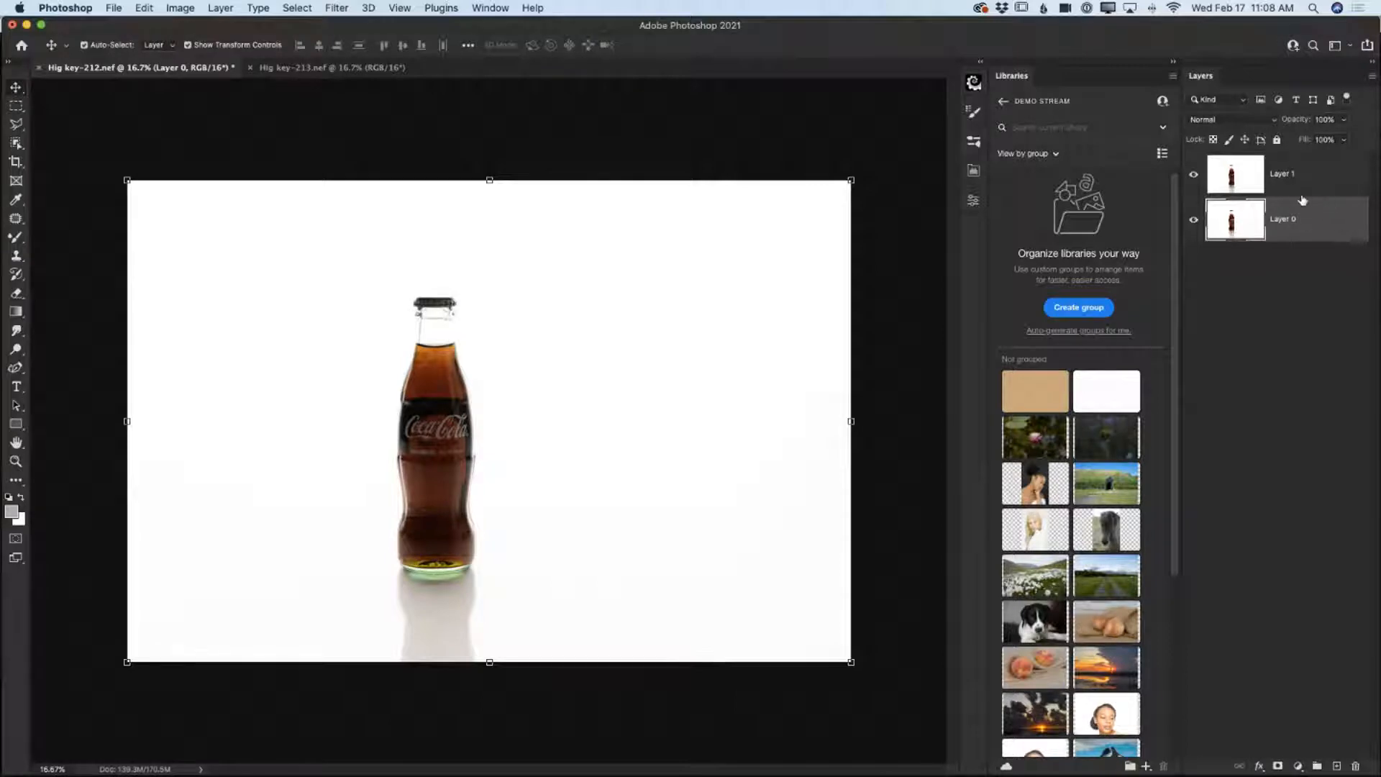
click(1277, 184)
drag(1278, 184, 1281, 266)
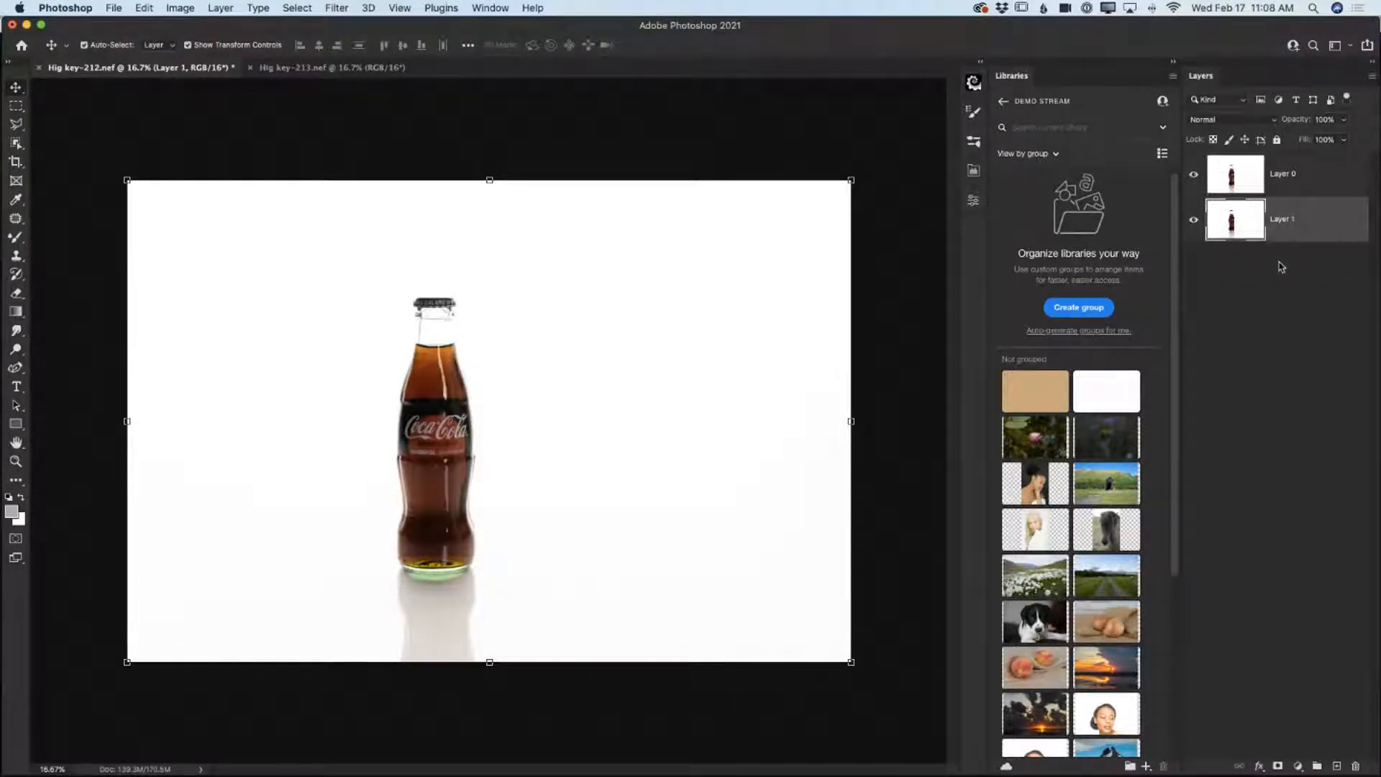
Add a white layer mask to the upper bottle layer, Layer 0, with the bottle enlarged in view.
click(16, 461)
drag(428, 447, 464, 460)
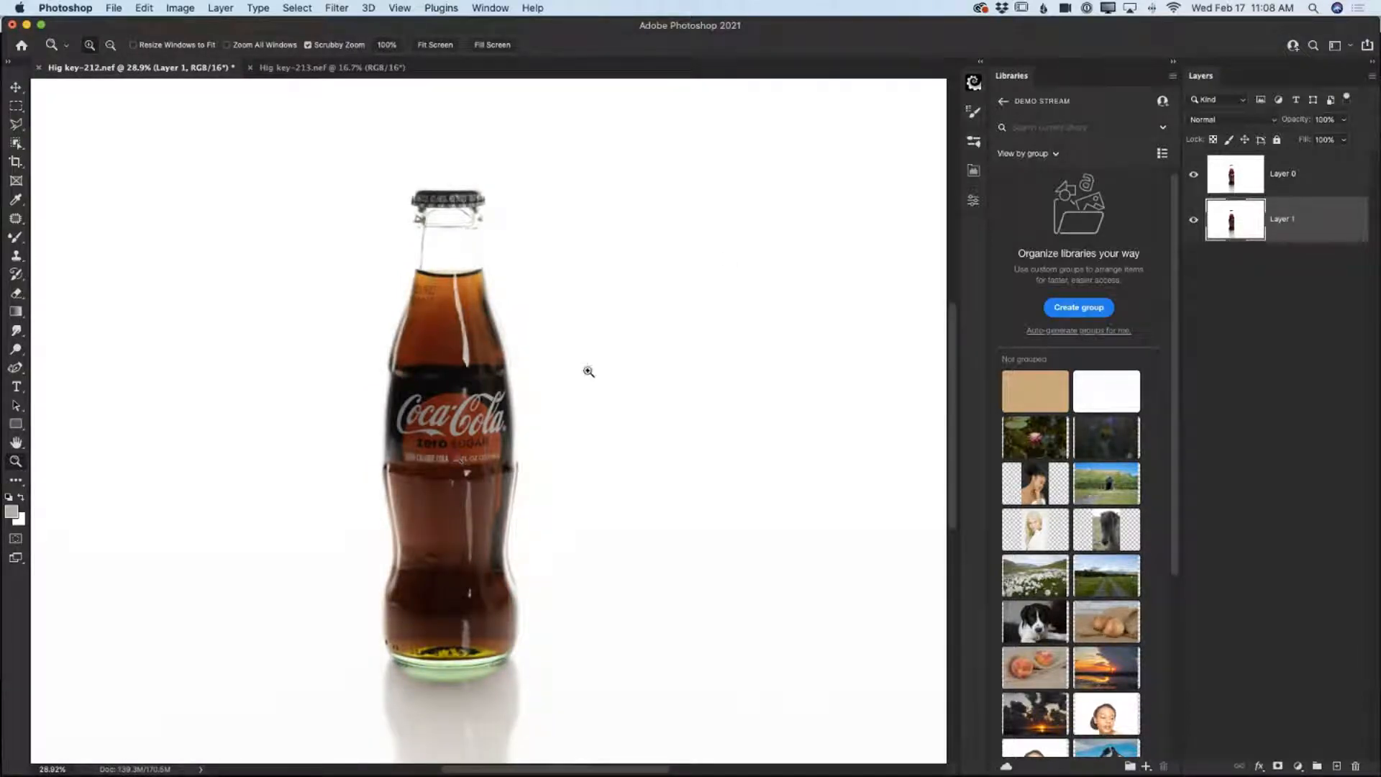
click(1301, 189)
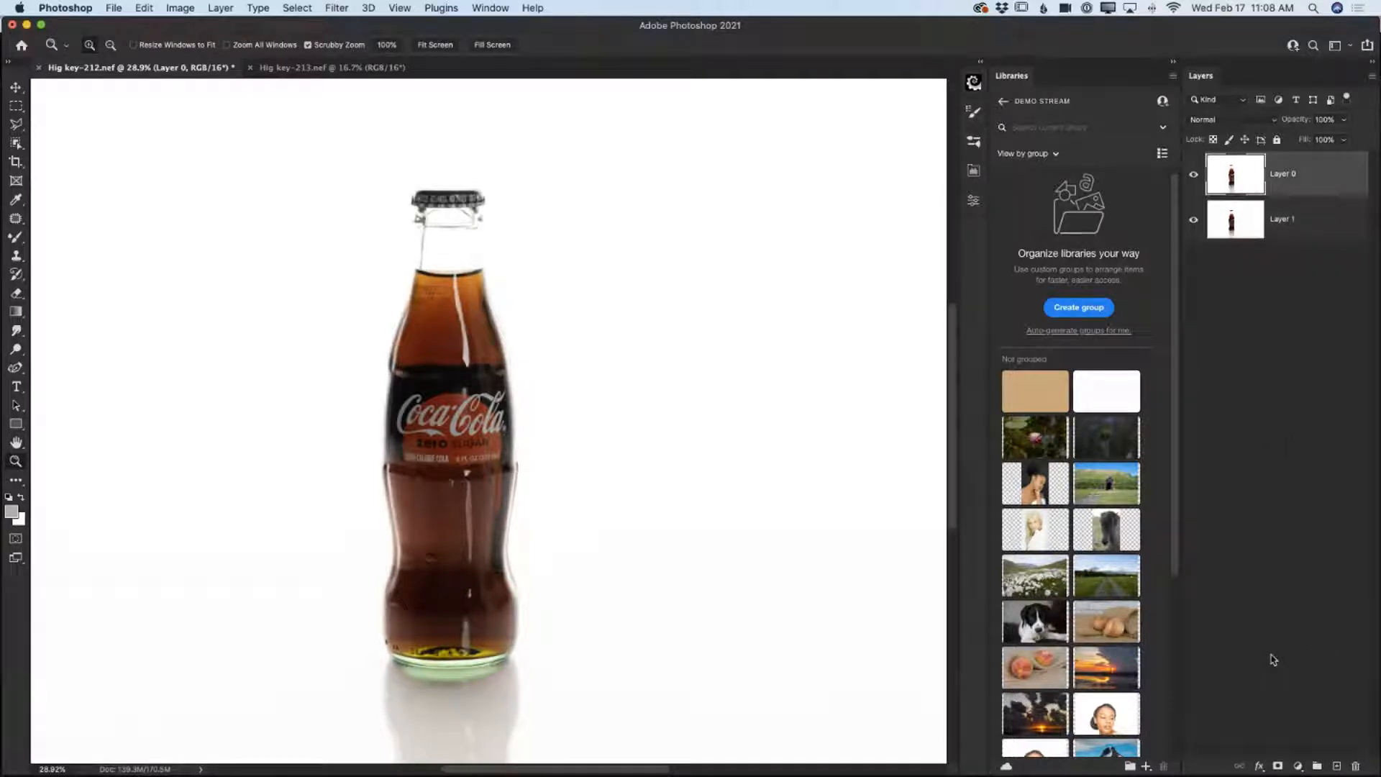
click(1278, 767)
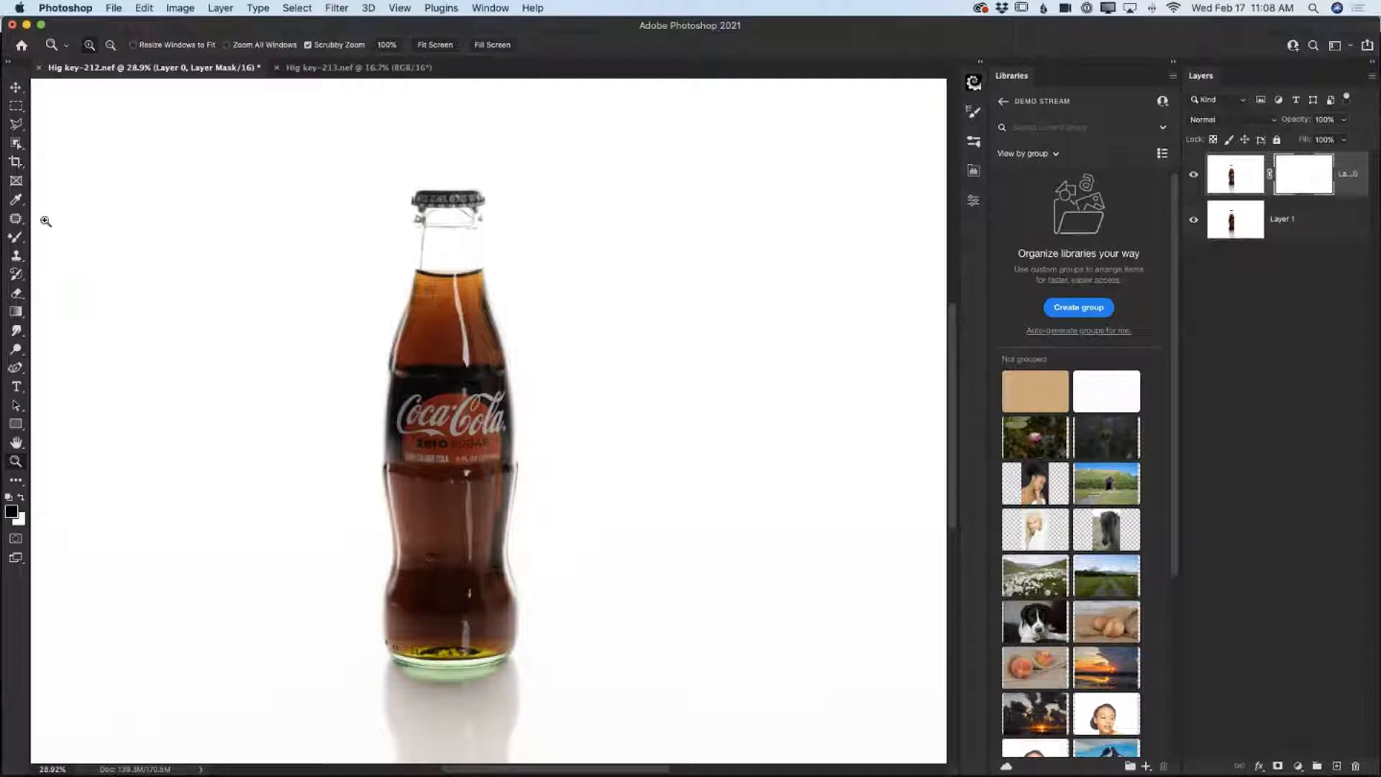
Set up the regular Brush tool with a soft round tip at 0% hardness and black as the foreground color.
click(15, 237)
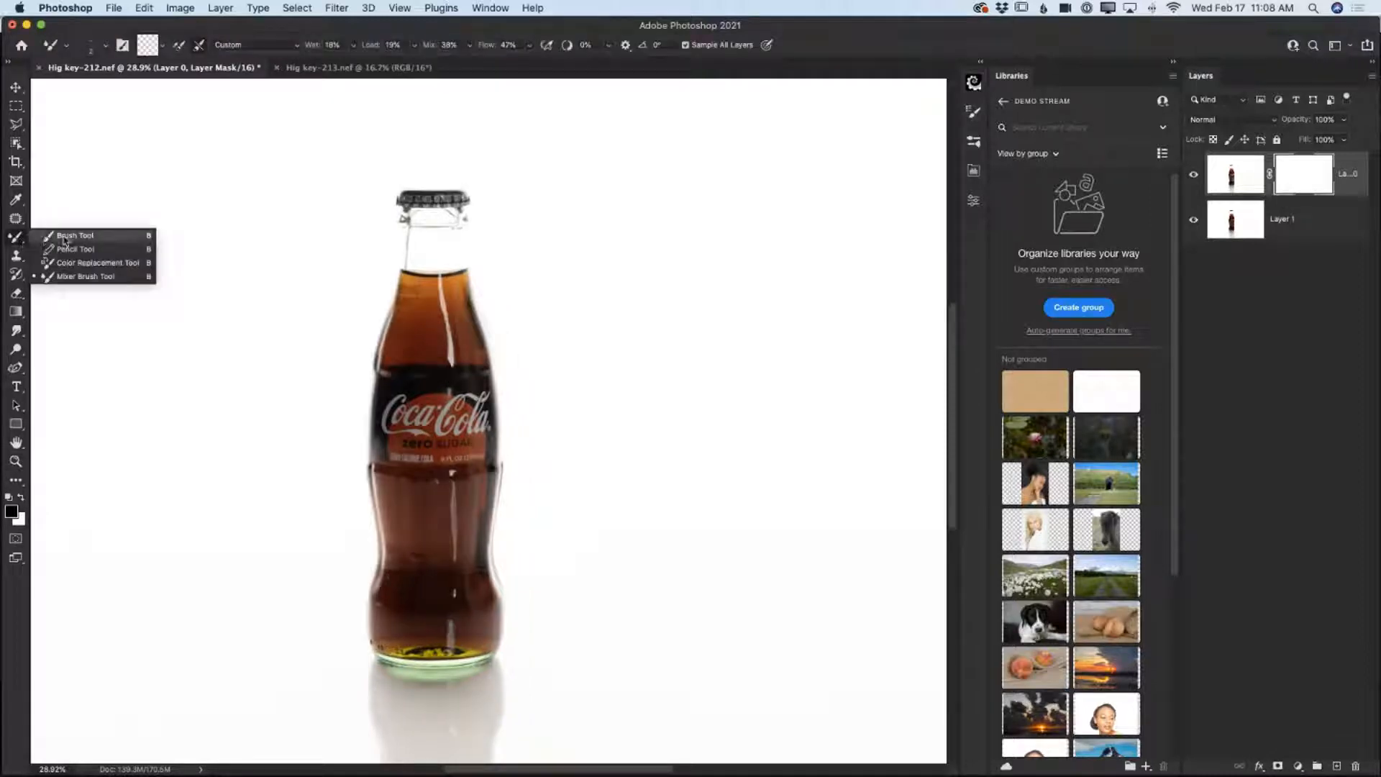
click(64, 236)
right_click(449, 391)
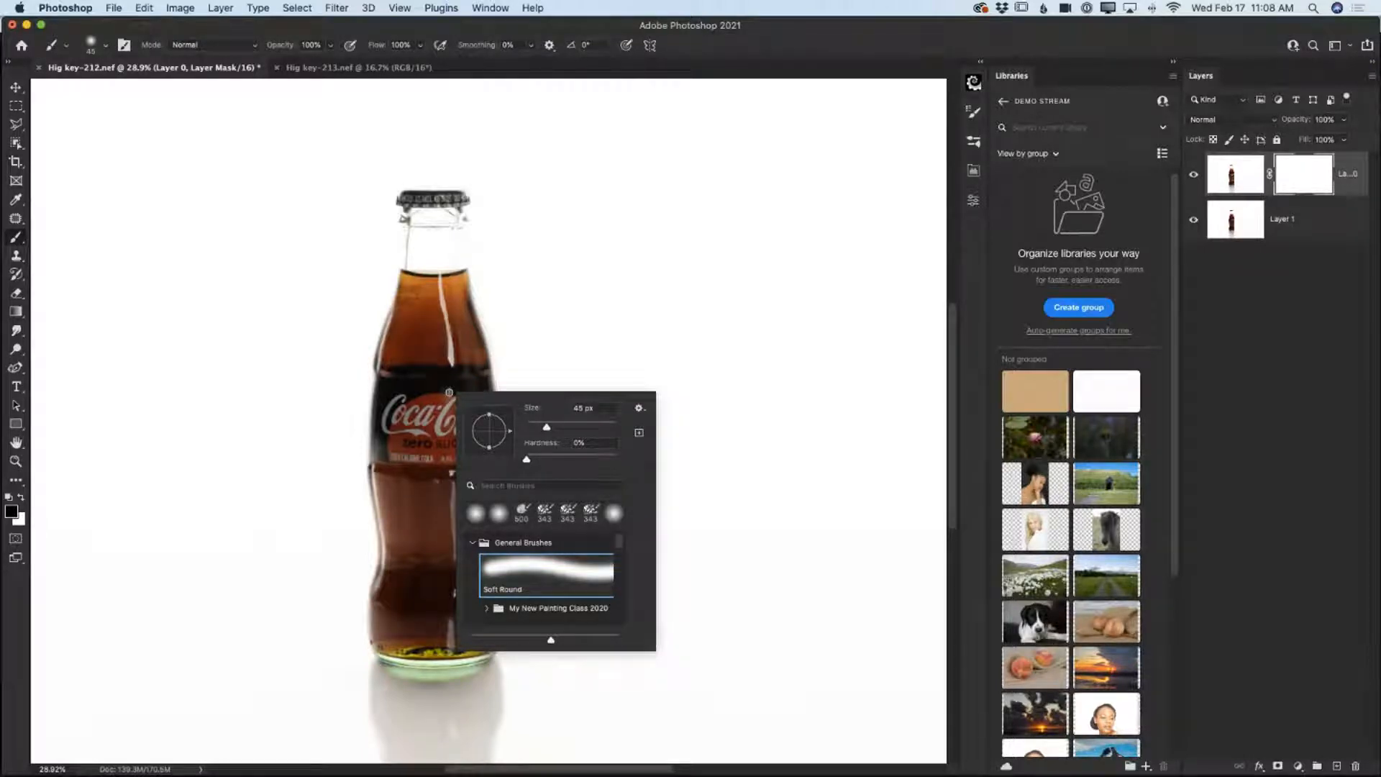
click(474, 513)
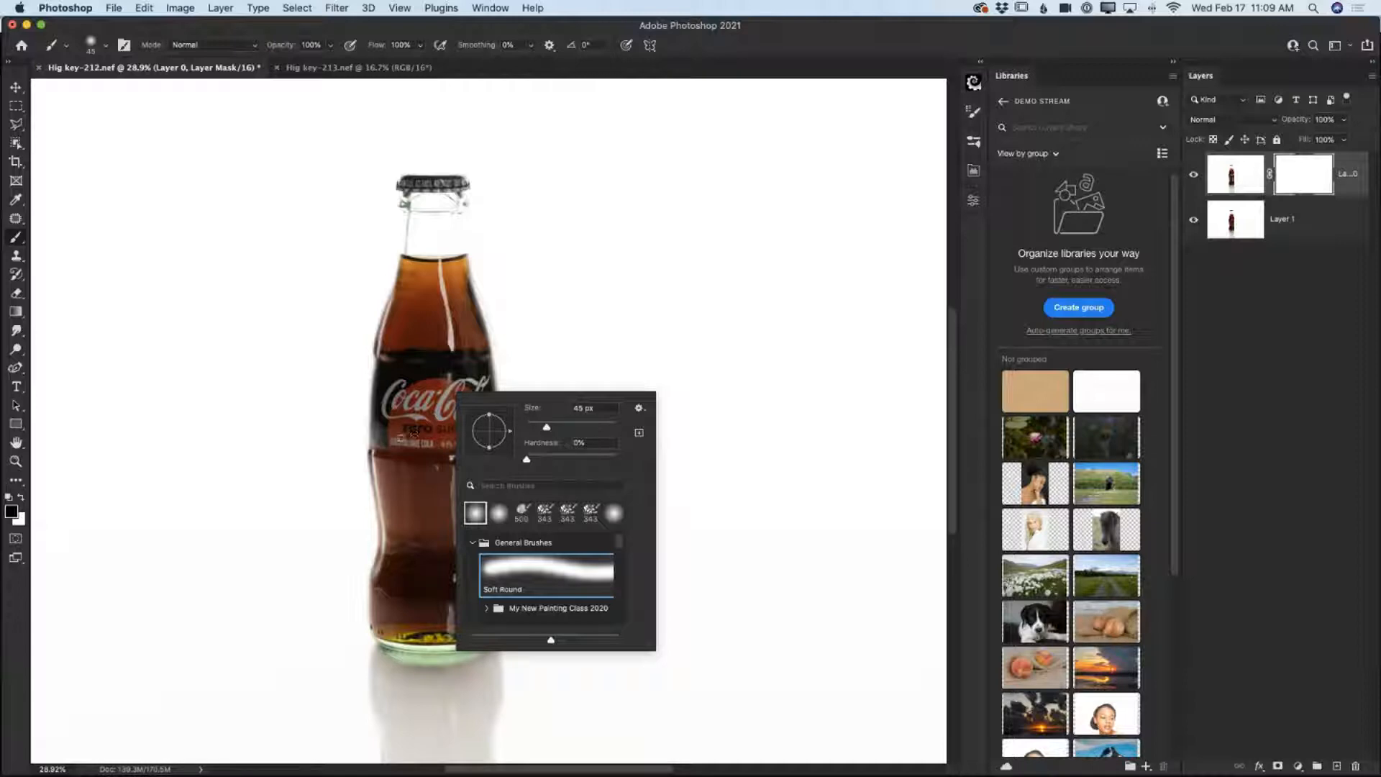
click(11, 512)
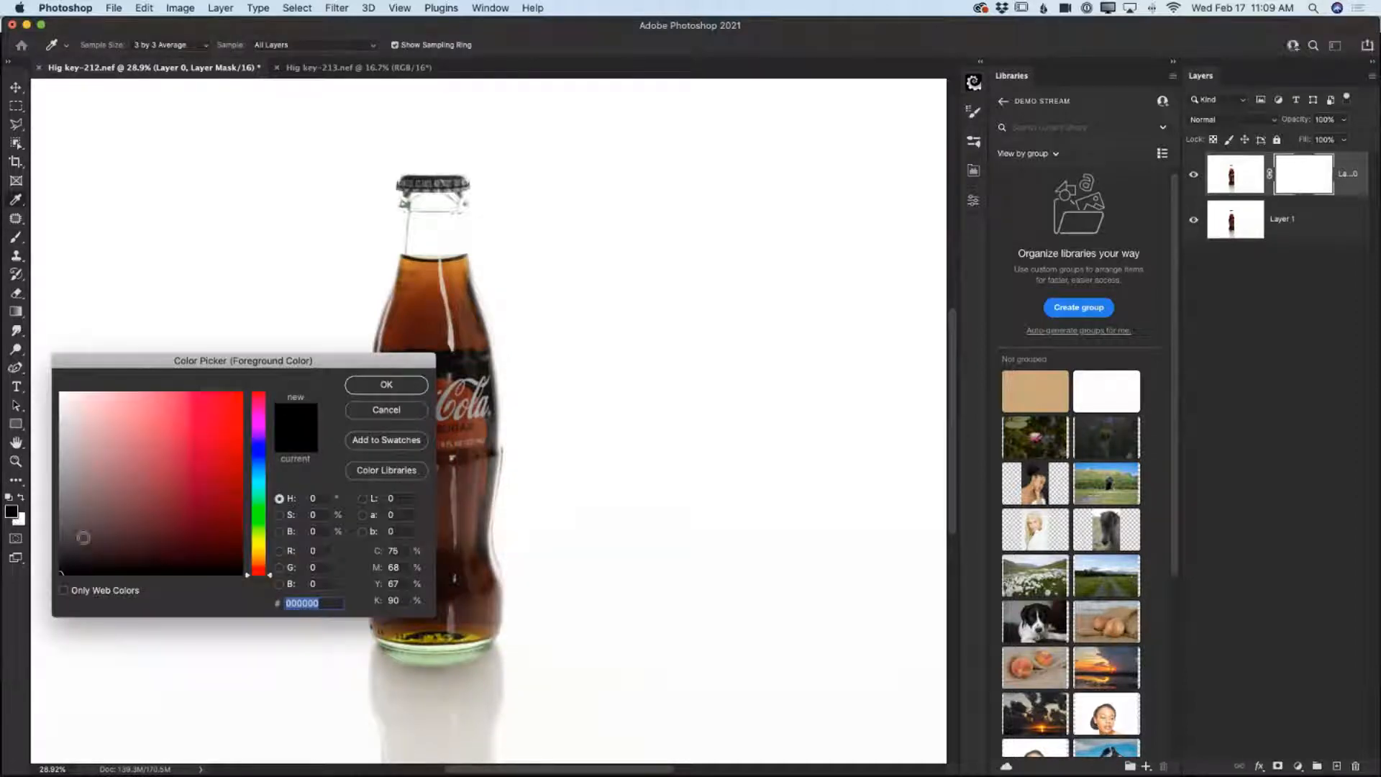
click(386, 384)
Enlarge the brush to 100 px and paint black on Layer 0's mask over the vertical reflections above and below the bottle's label.
key(bracketright)
key(bracketright)
key(bracketright)
key(bracketright)
key(bracketright)
key(bracketright)
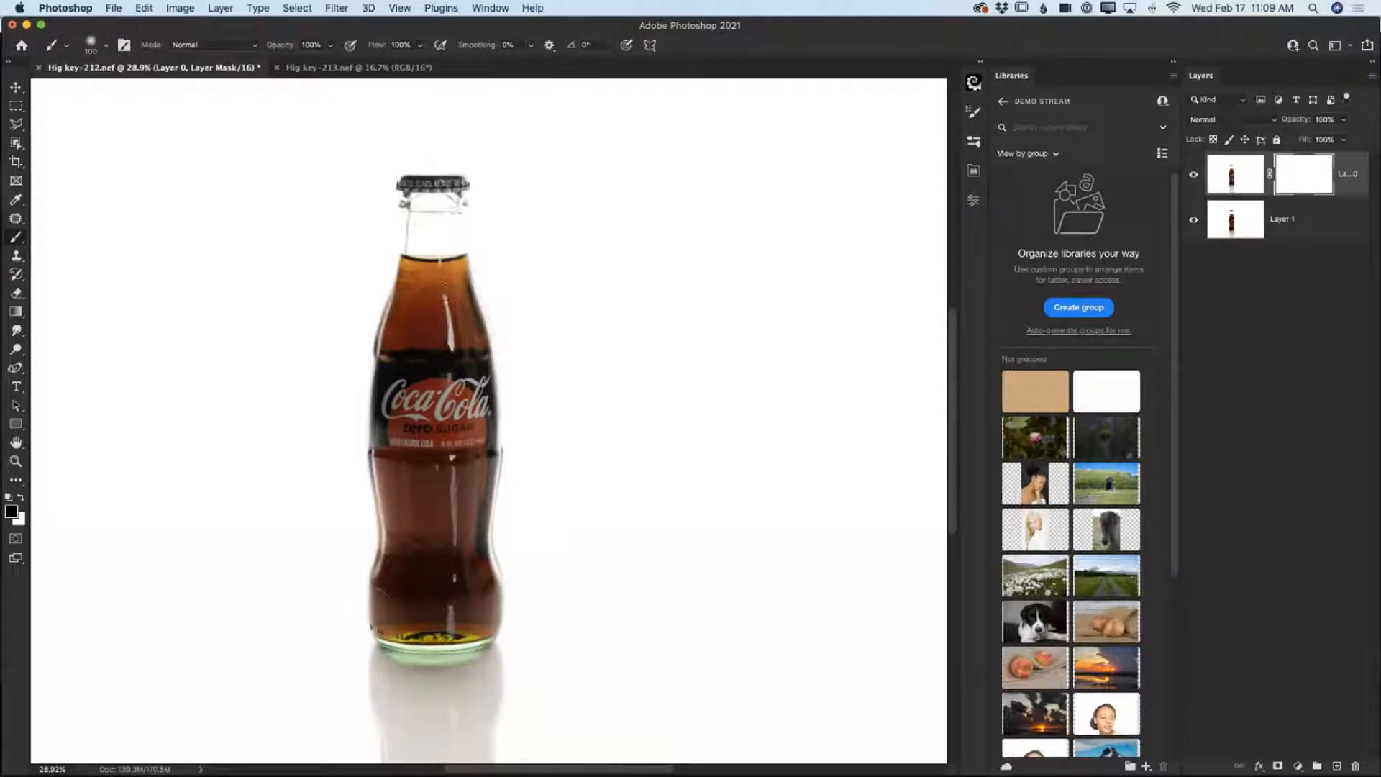
drag(451, 334, 452, 341)
drag(453, 467, 453, 635)
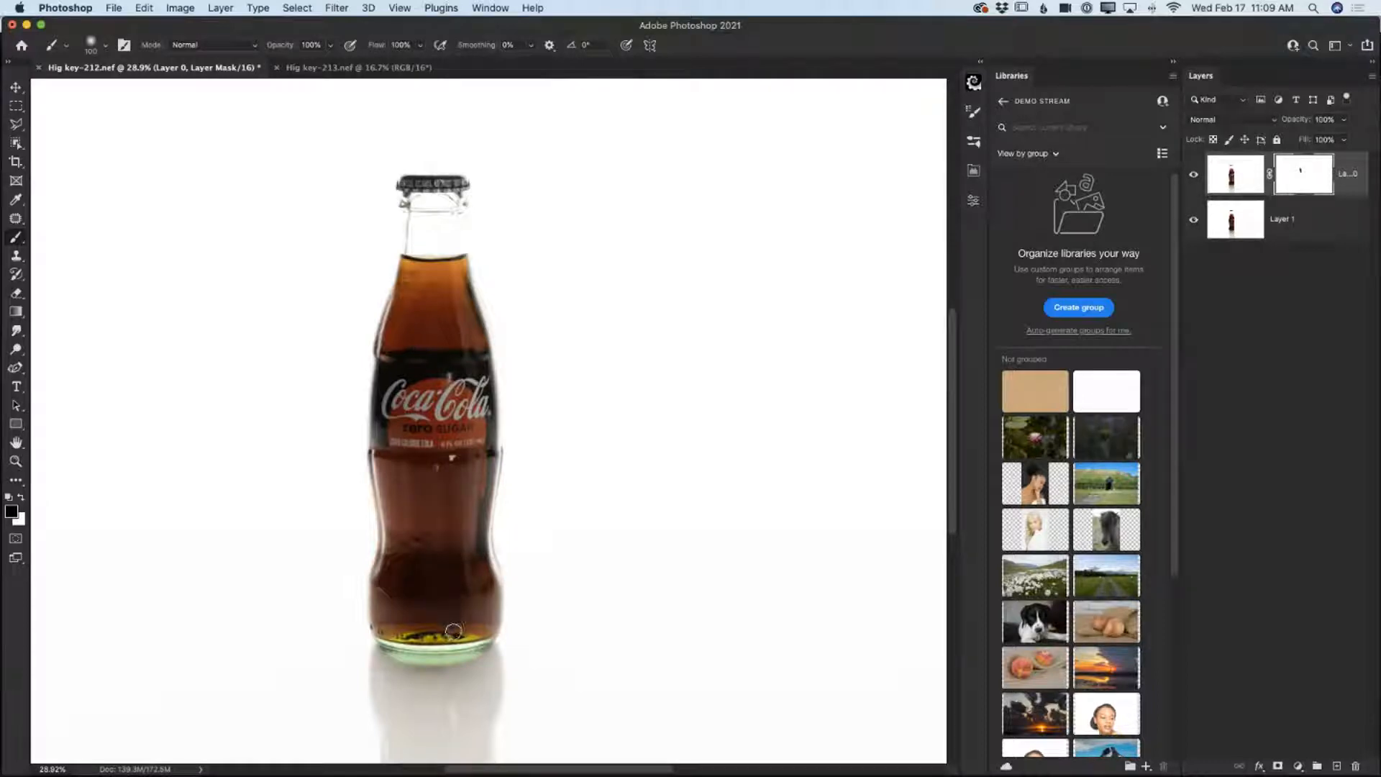
scroll(455, 504, down, 1)
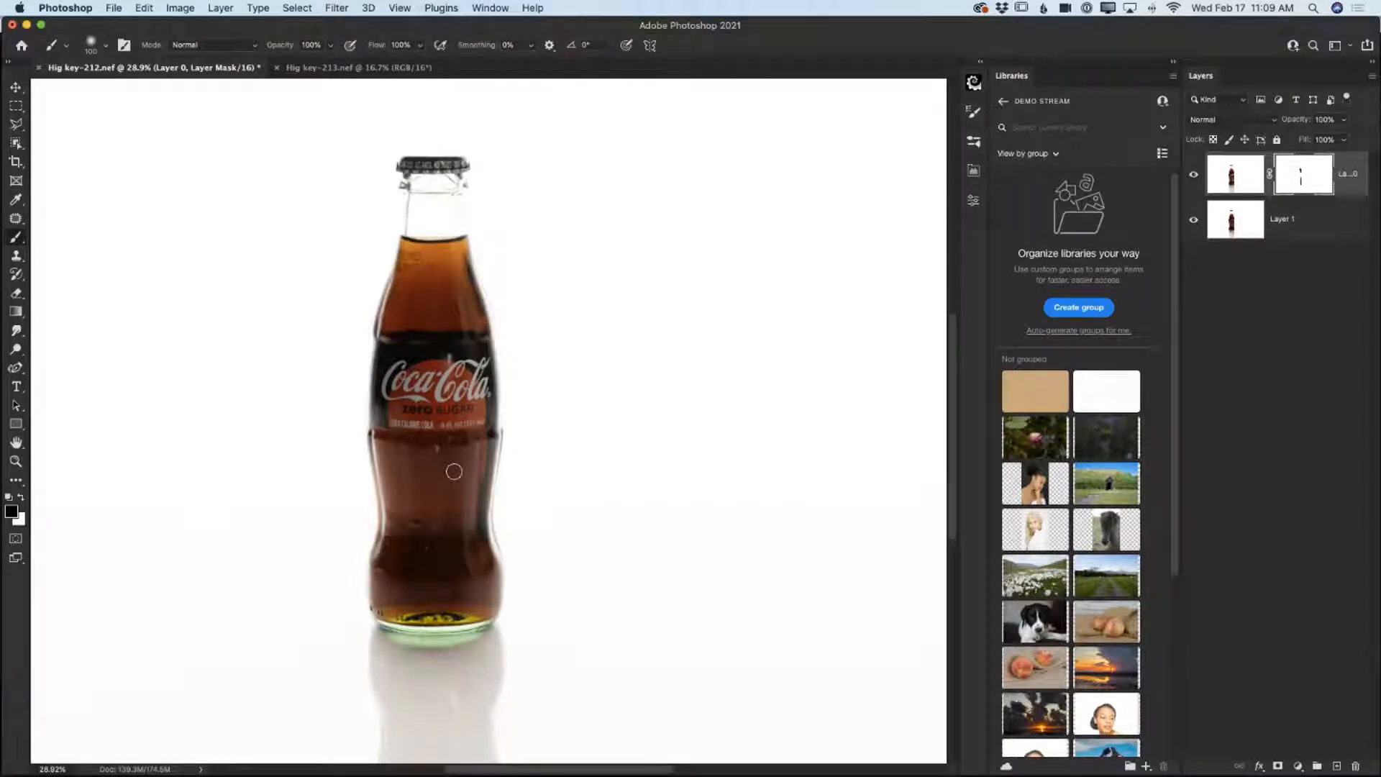
Merge all visible layers into a single layer.
click(1372, 75)
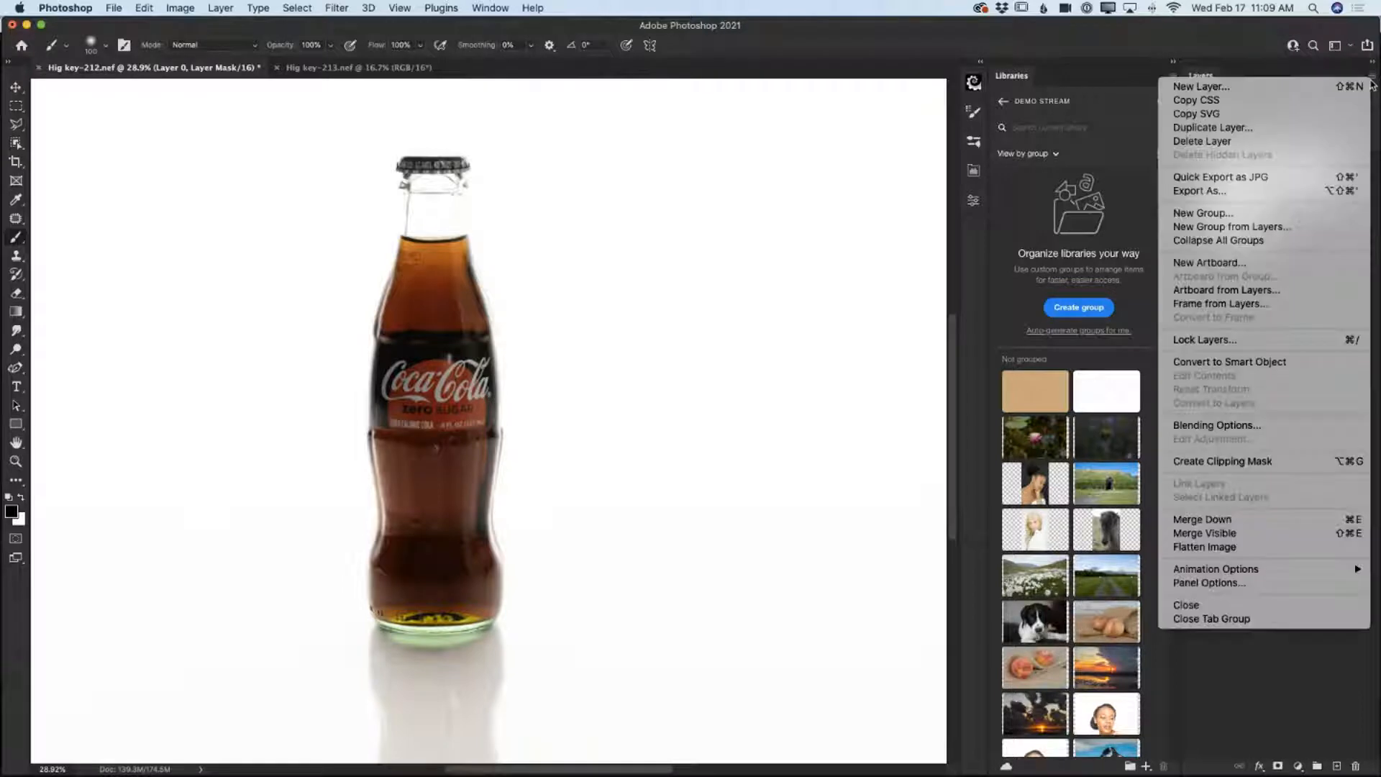
click(1208, 536)
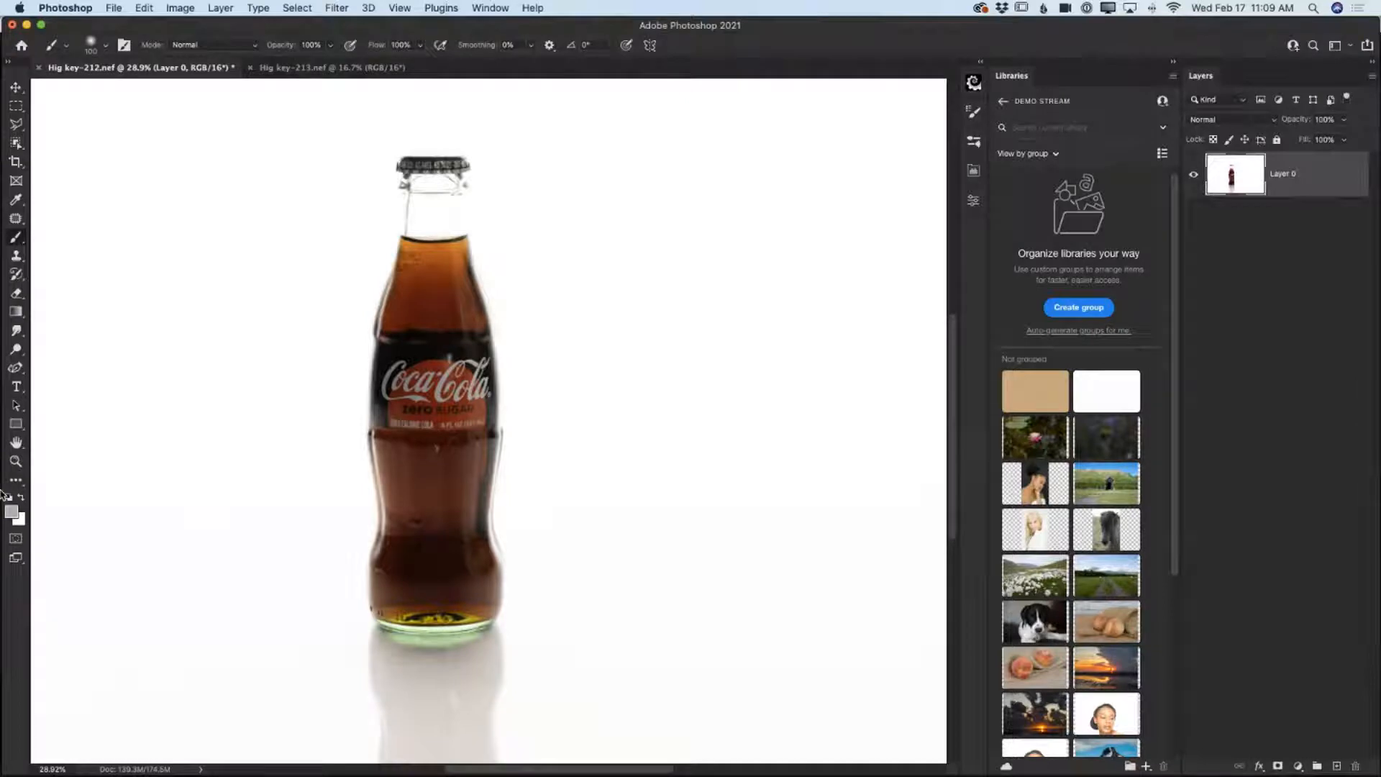
click(16, 461)
drag(434, 486, 400, 485)
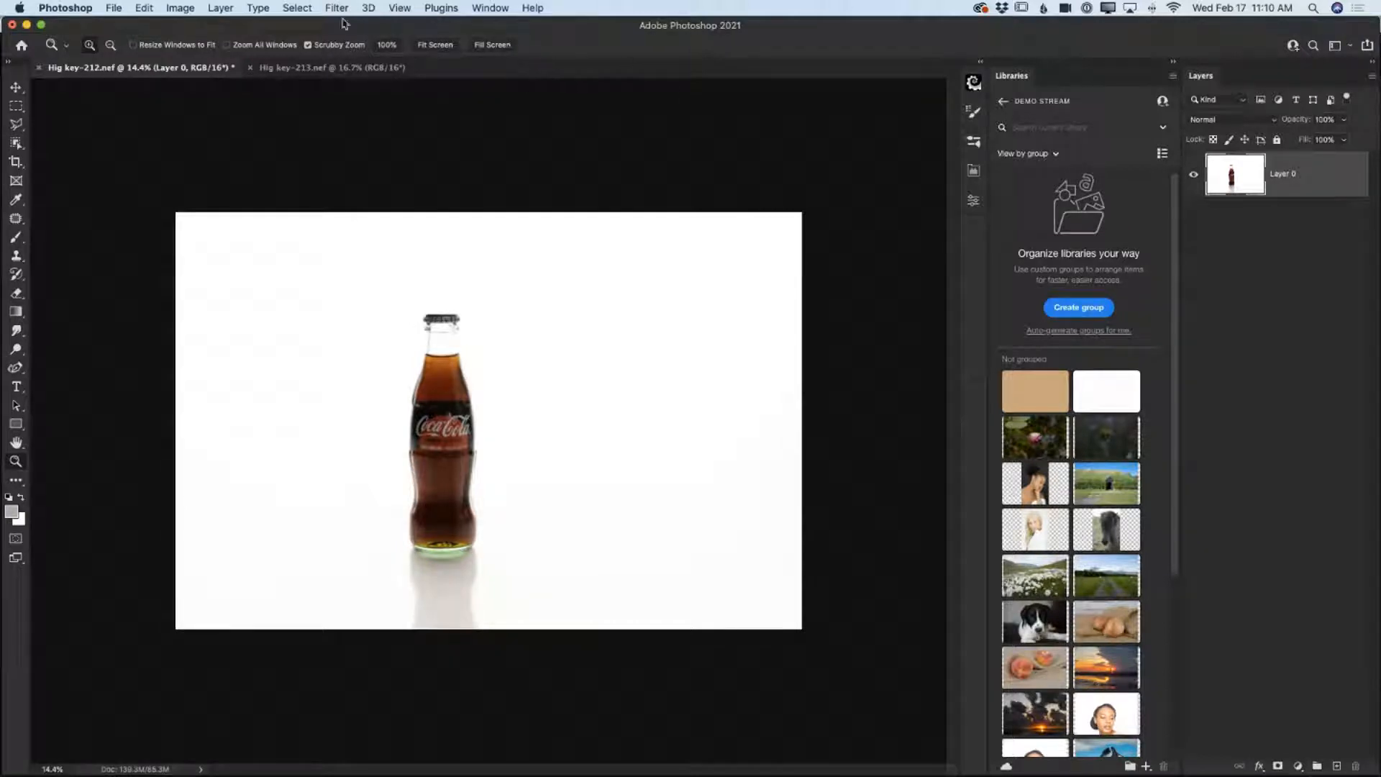
Open the Camera Raw Filter on the merged layer and move and enlarge its window so all controls are accessible.
click(340, 9)
click(409, 118)
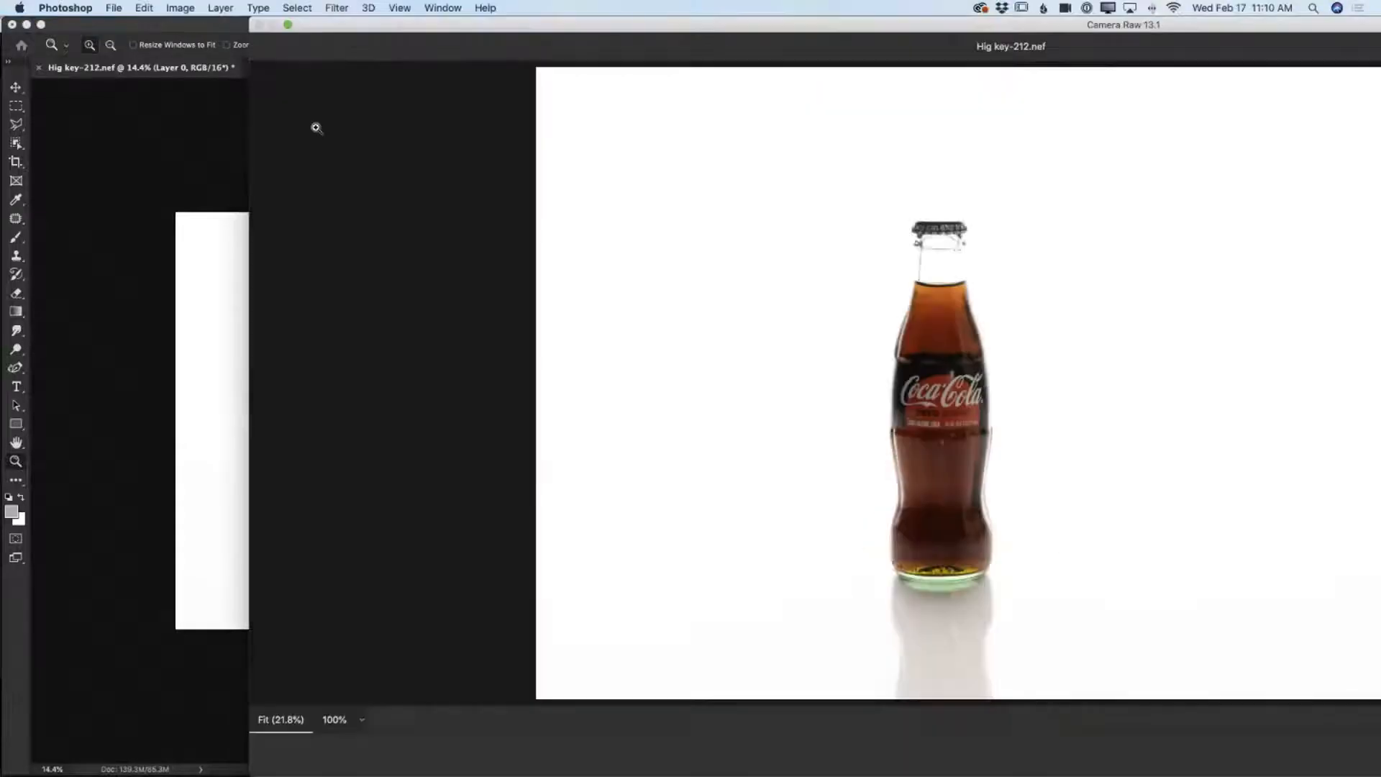
drag(283, 27, 386, 108)
drag(487, 113, 276, 59)
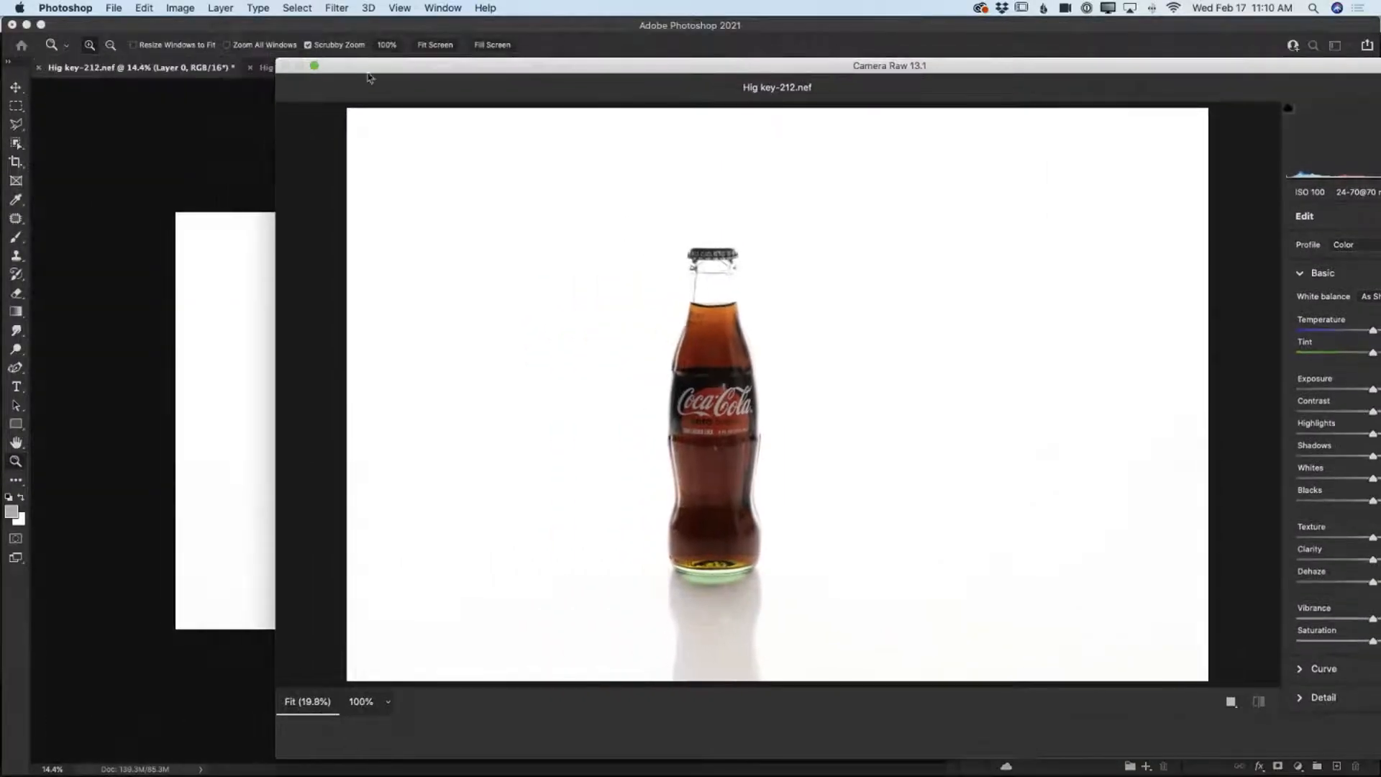
drag(383, 69, 166, 25)
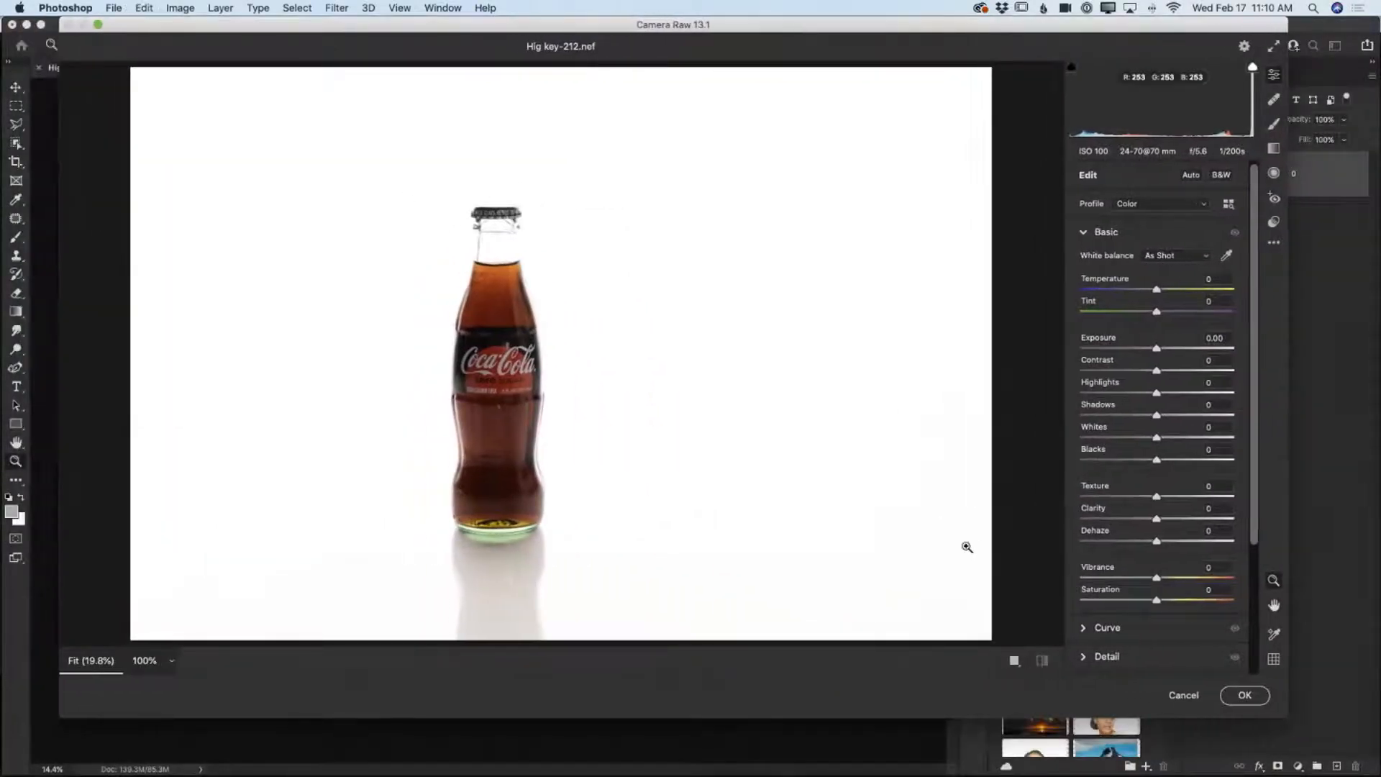
drag(1286, 717, 1368, 766)
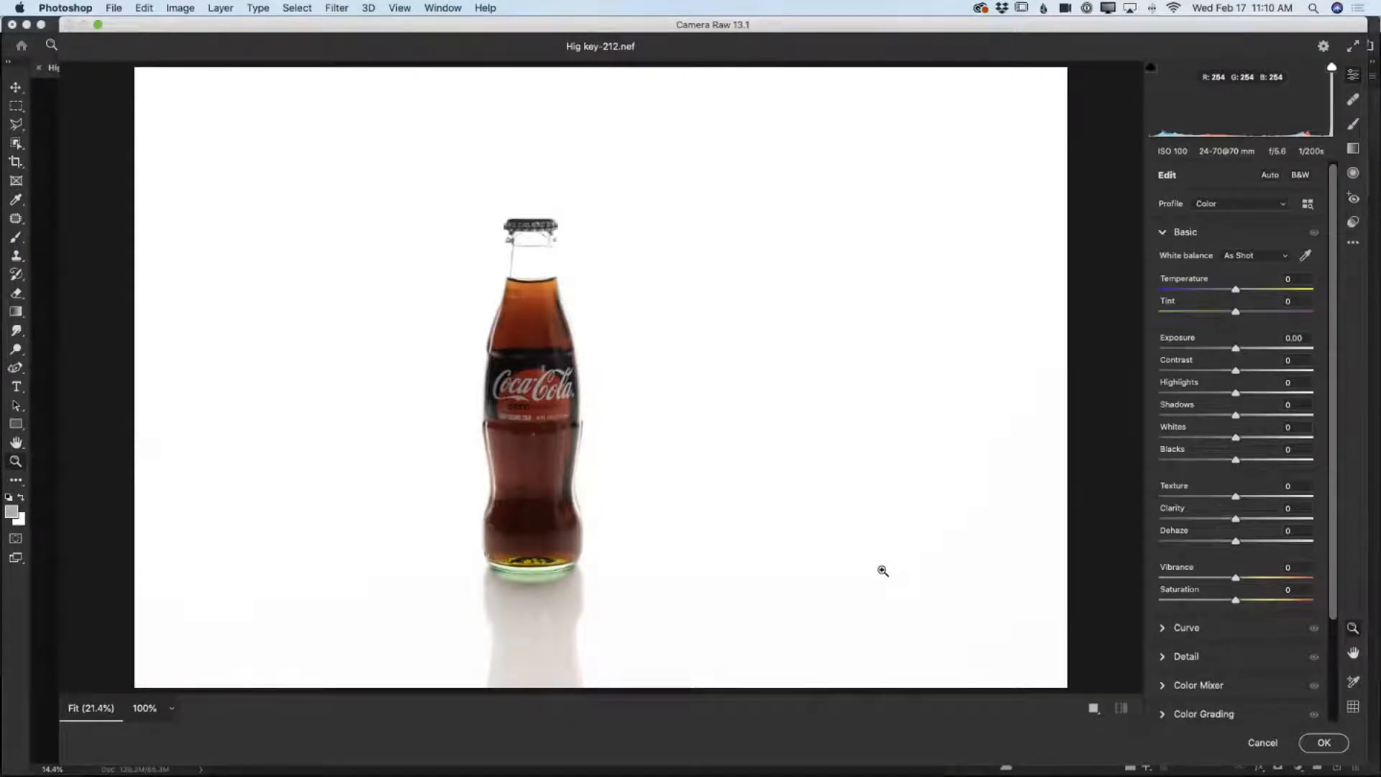
Set Exposure to +0.85, Contrast to +23, Highlights to +8, Shadows to +12, Whites to +21 and Blacks to -10.
drag(1238, 348, 1245, 398)
drag(1236, 415, 1245, 416)
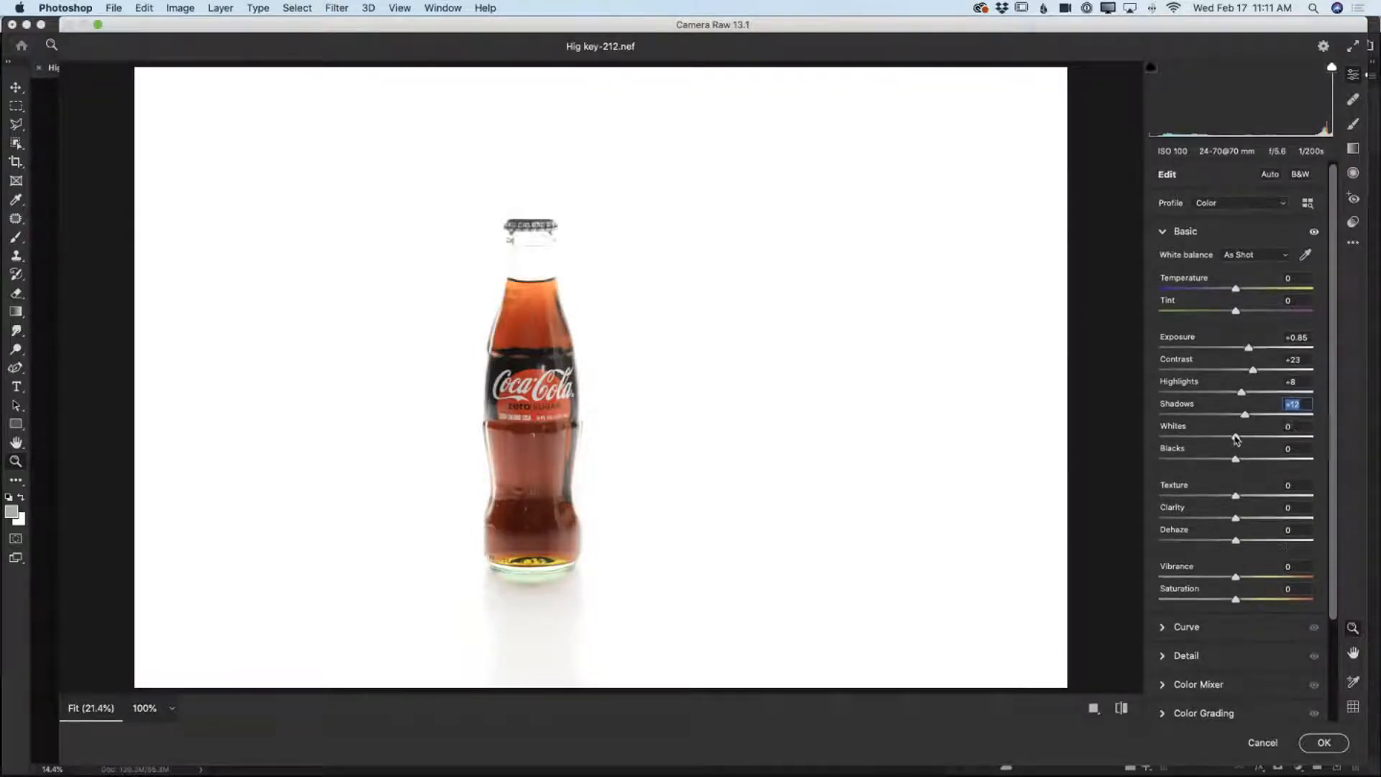
drag(1236, 438, 1251, 440)
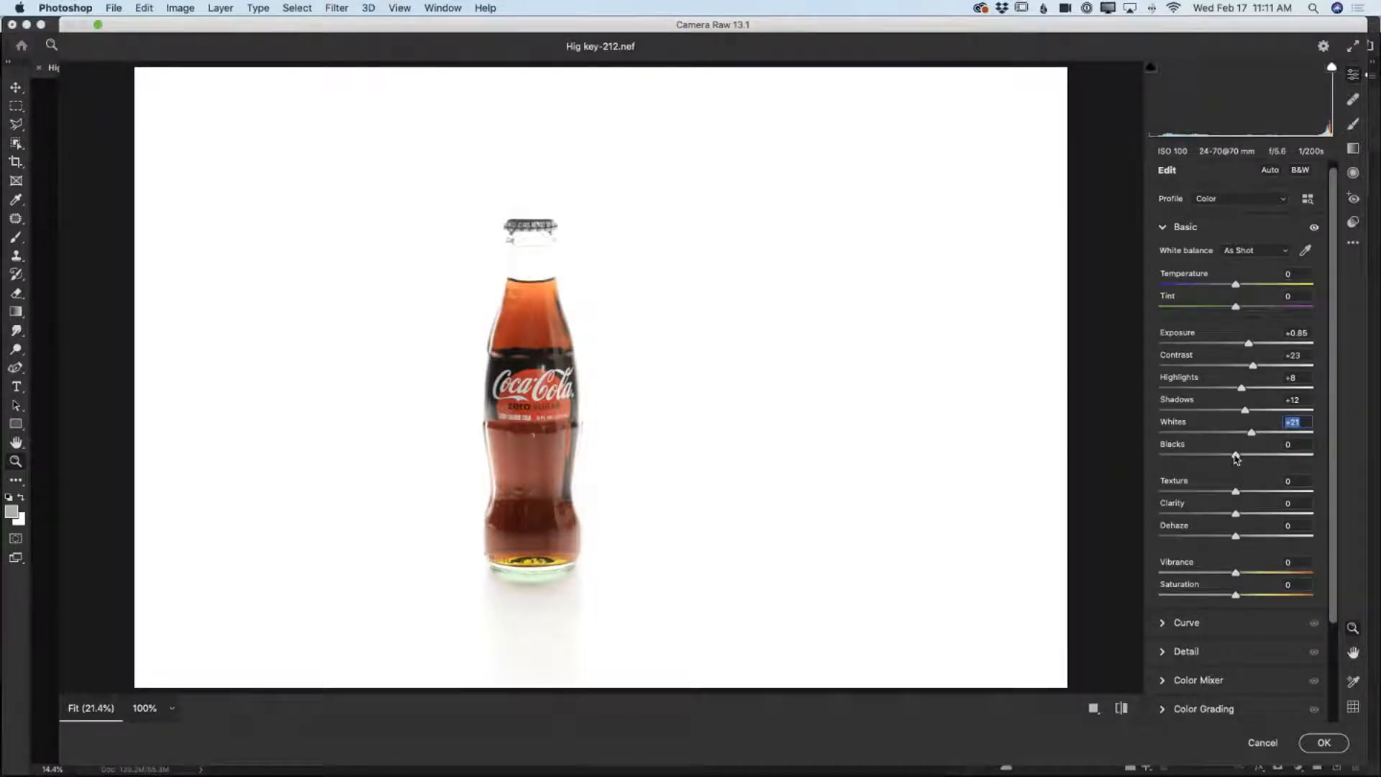
drag(1236, 458, 1228, 460)
click(1228, 460)
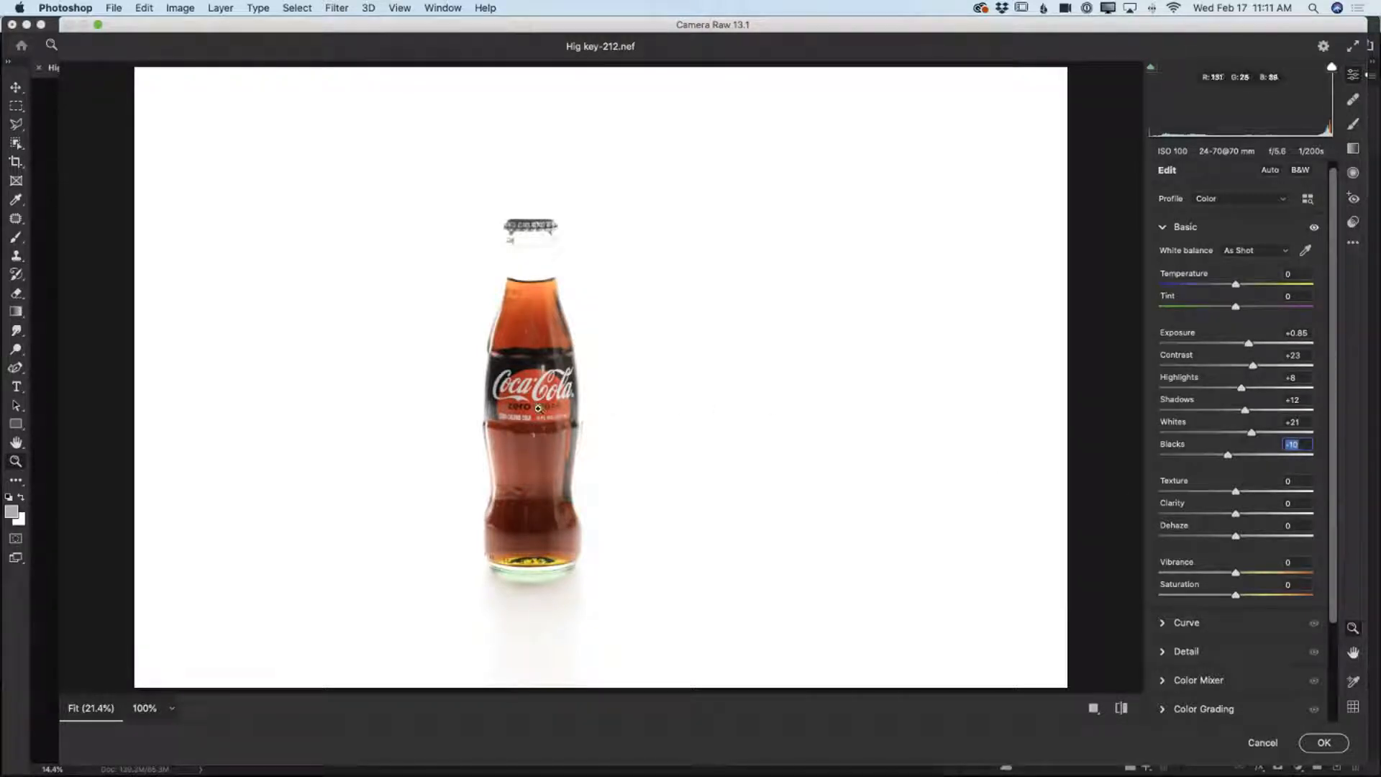
Raise Clarity slightly, set Texture to +3 and apply the Camera Raw adjustments to the bottle layer.
drag(540, 395, 578, 399)
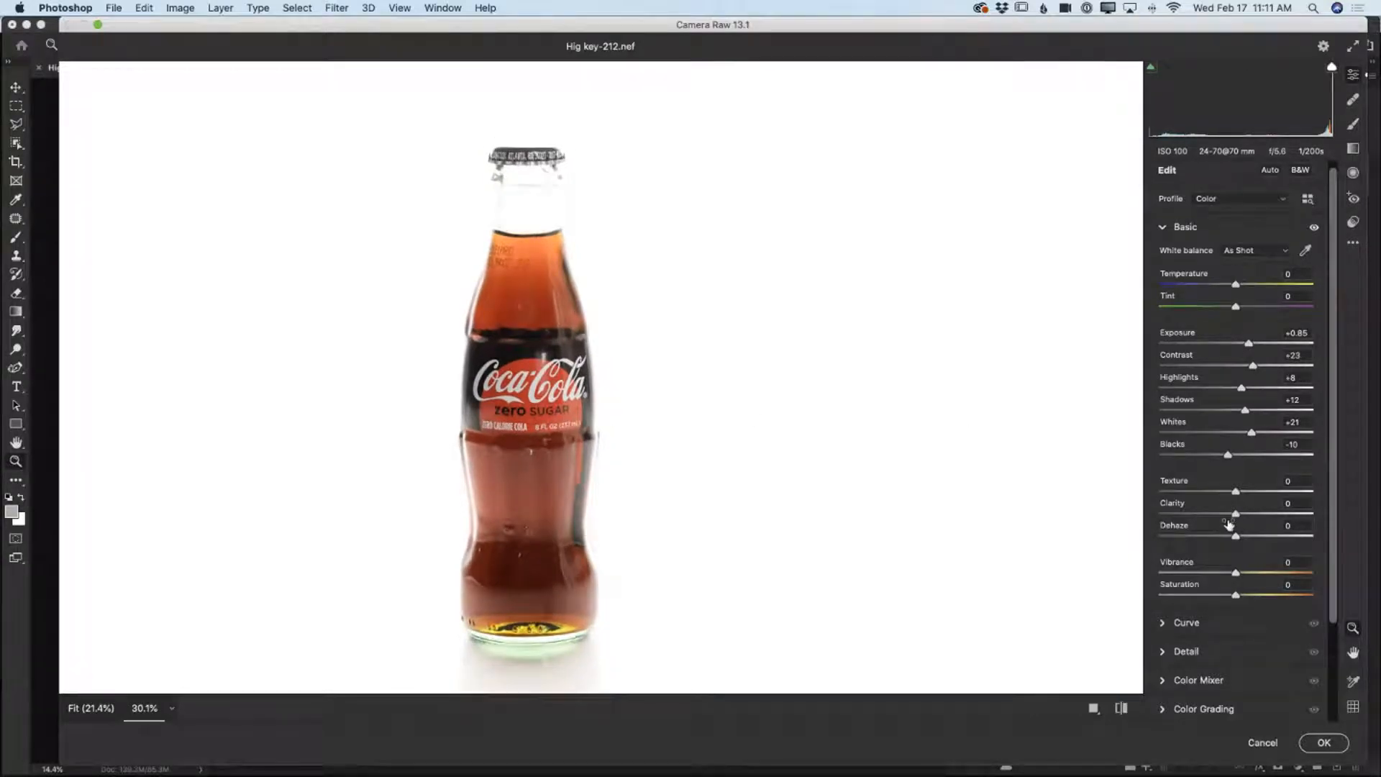
drag(1235, 516, 1240, 517)
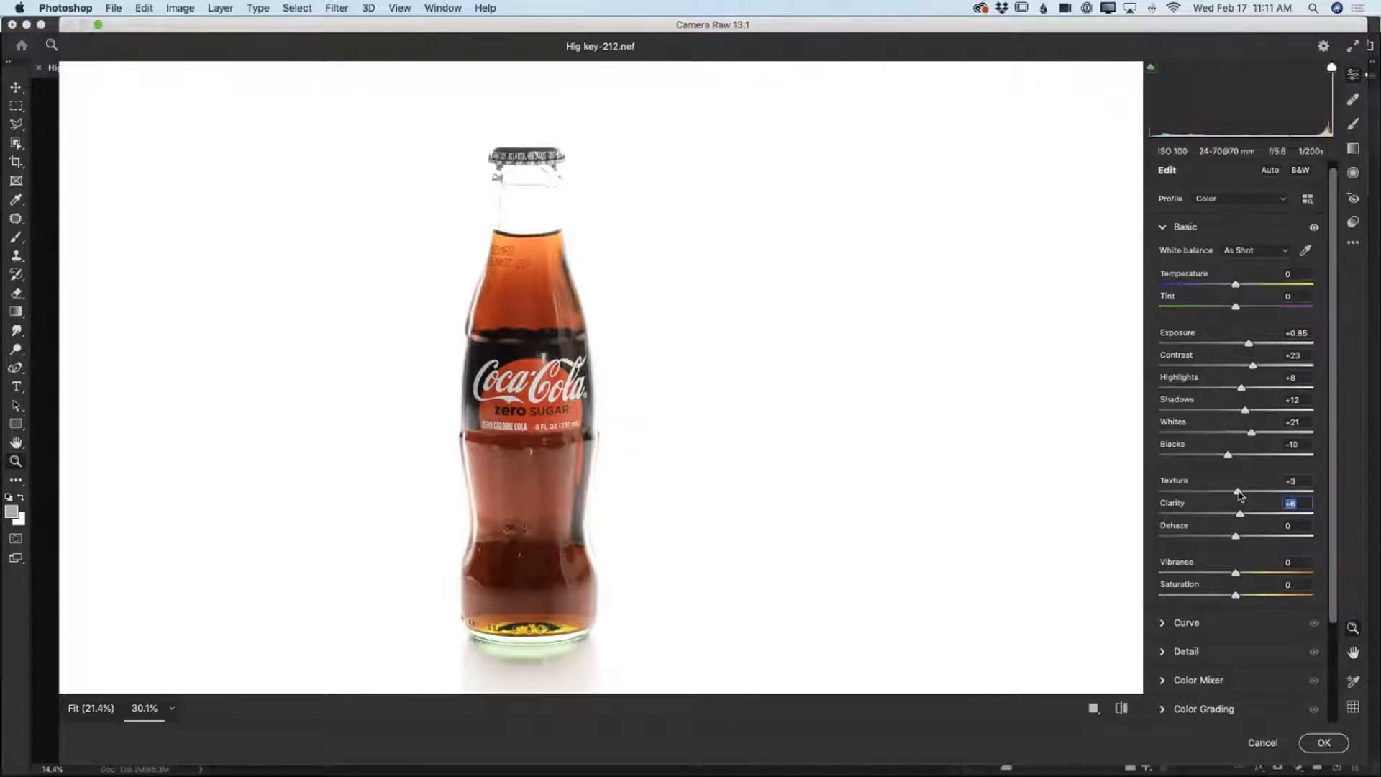
click(1238, 491)
key(Return)
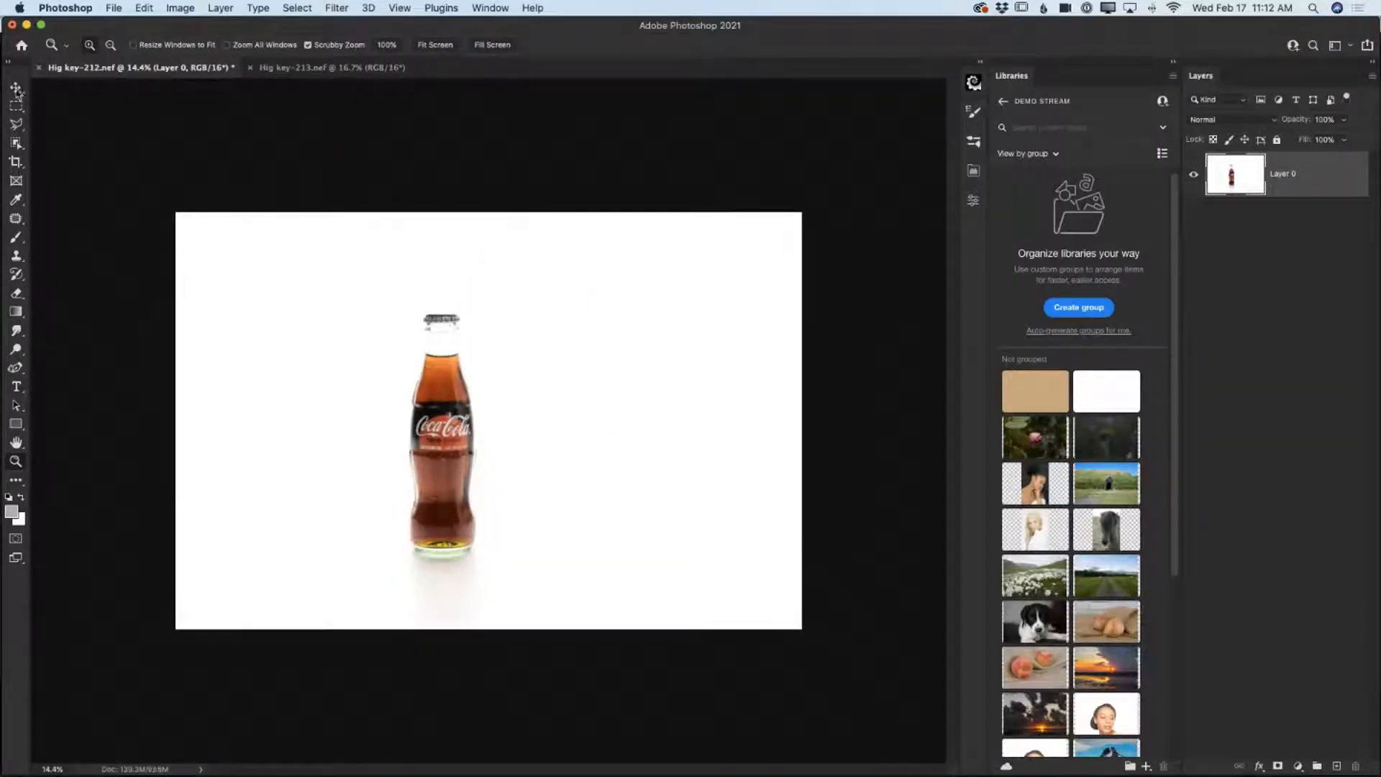
Scale Layer 0 up proportionally to about 136% so the bottle fills more of the canvas.
click(16, 88)
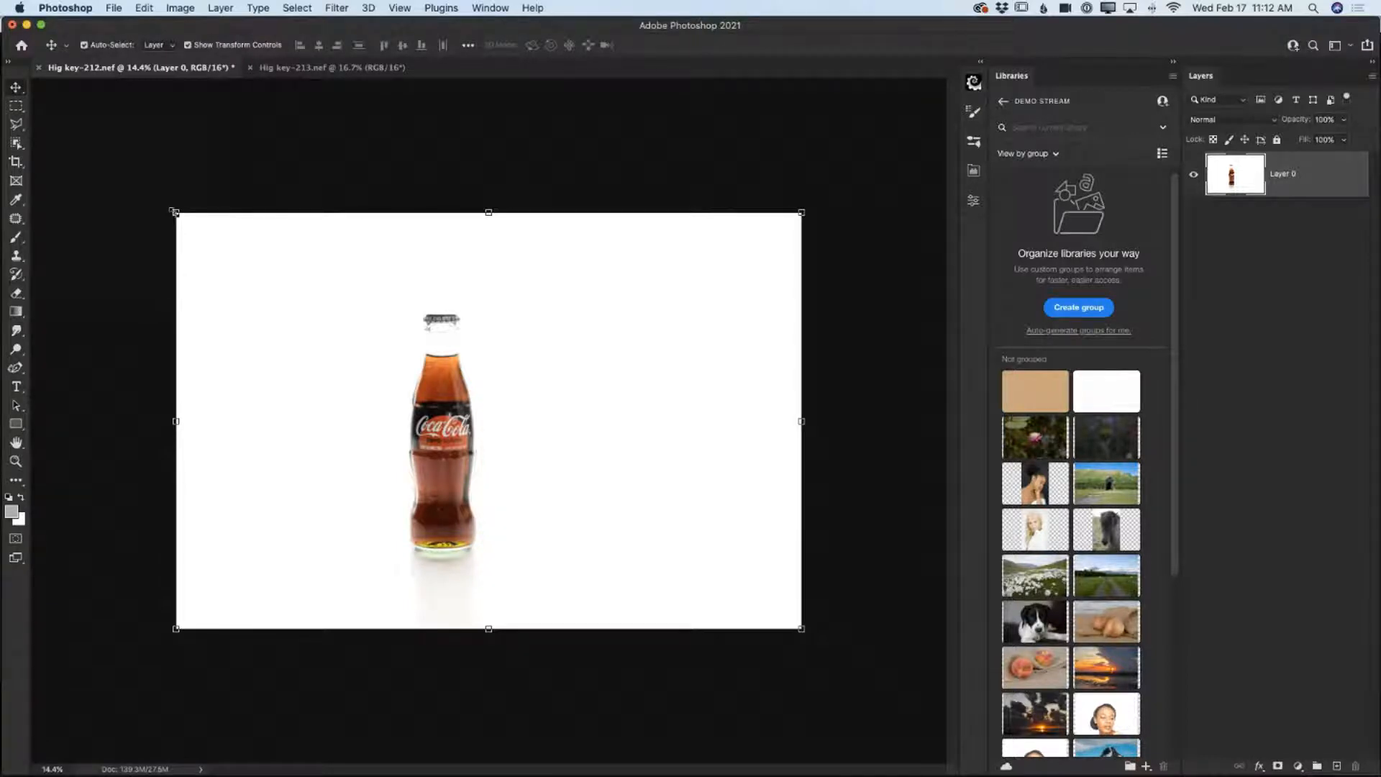
drag(173, 211, 46, 114)
drag(802, 629, 897, 689)
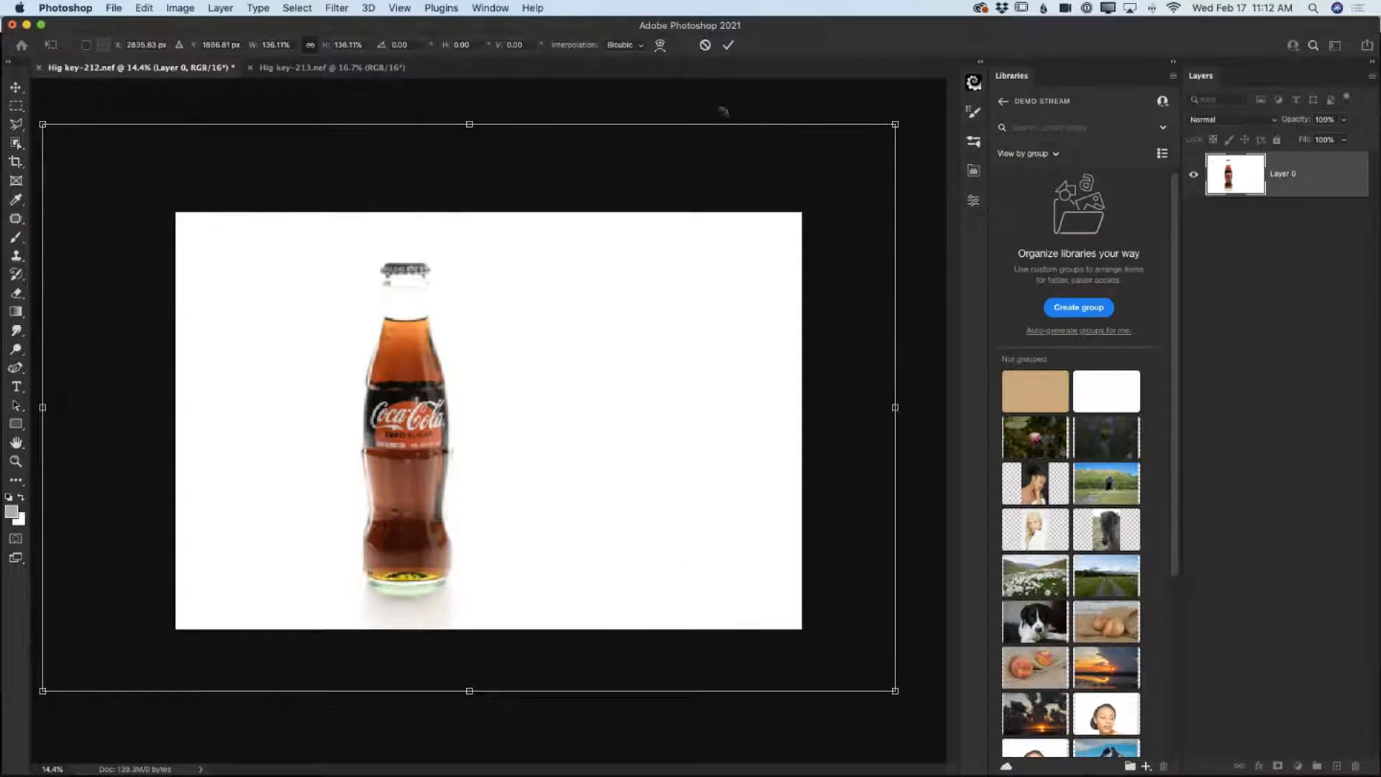
click(728, 45)
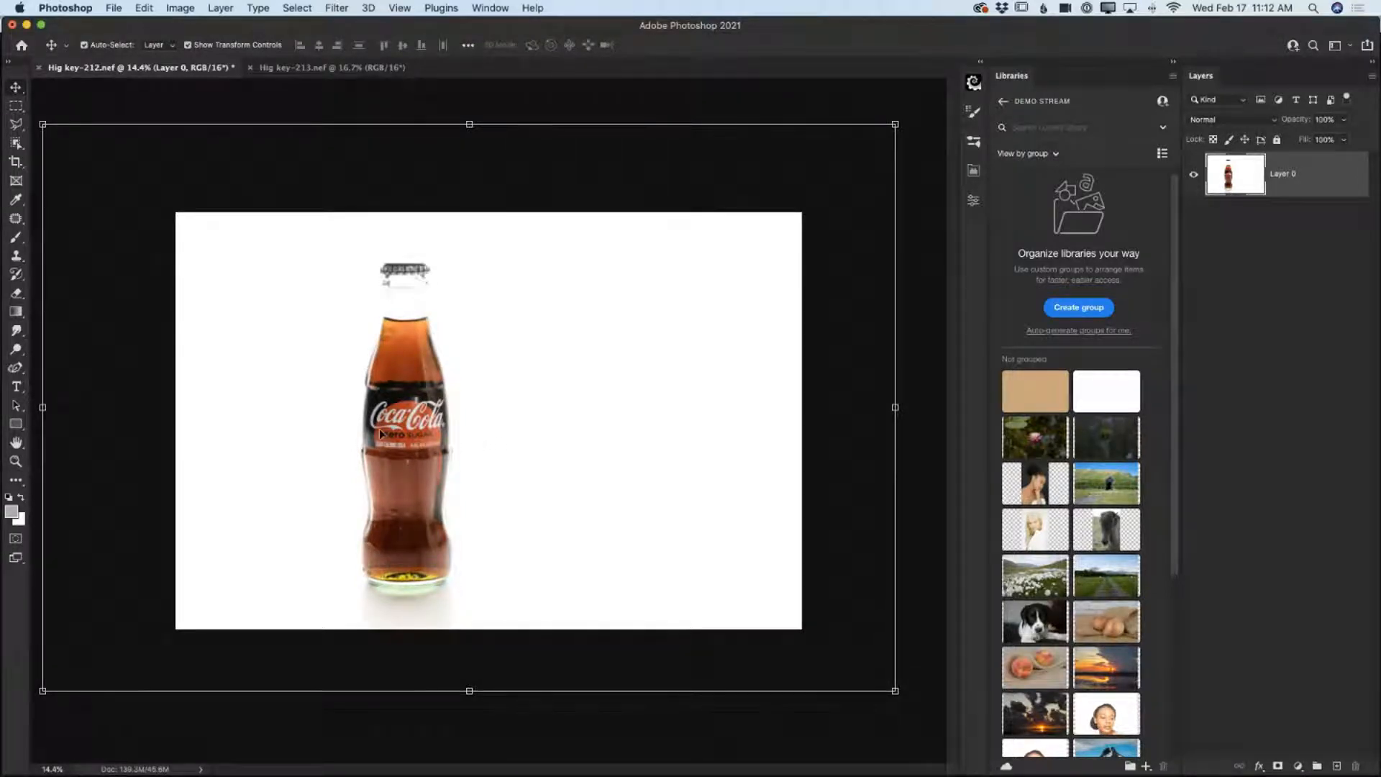
Shift the enlarged bottle layer slightly toward the left side of the canvas.
mouse_move(399, 432)
mouse_down()
mouse_move(360, 429)
mouse_move(648, 430)
mouse_move(377, 425)
mouse_move(401, 445)
mouse_up()
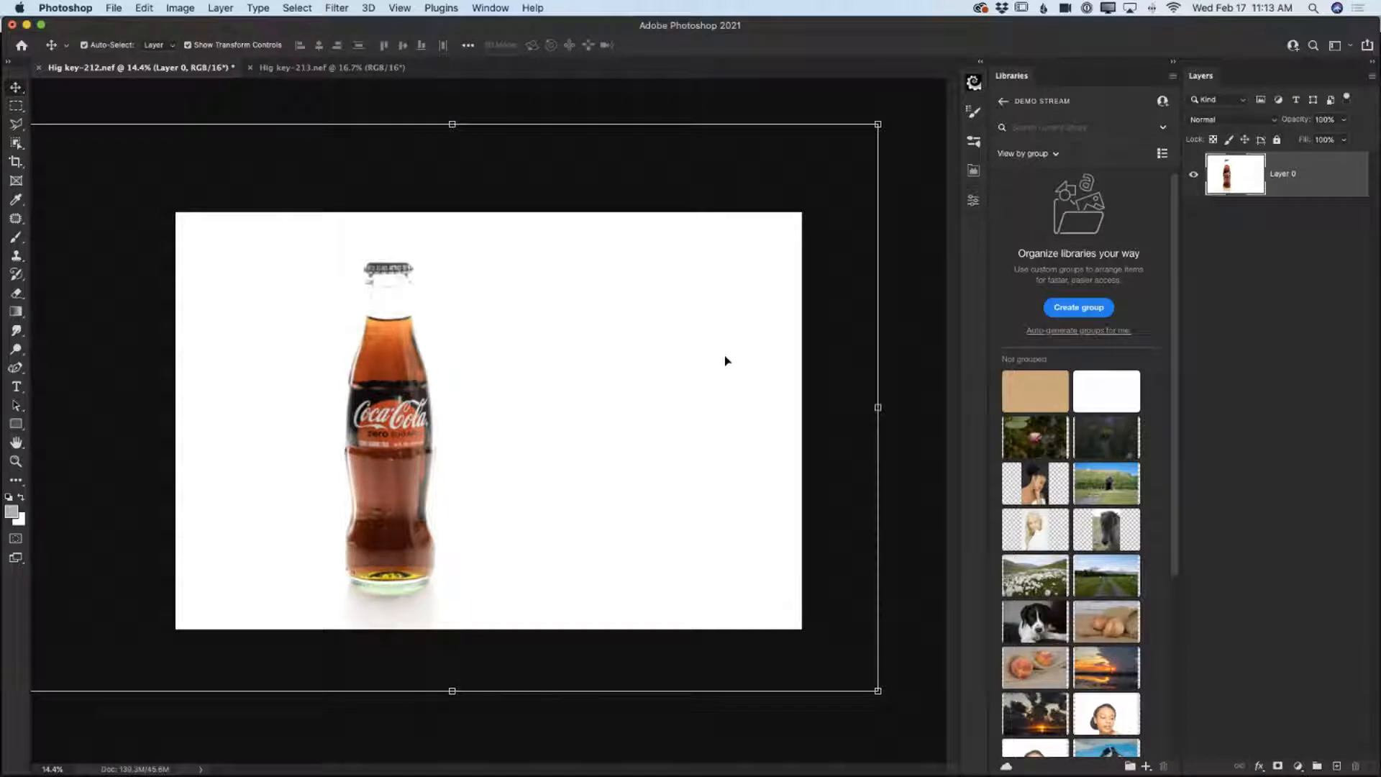
click(889, 352)
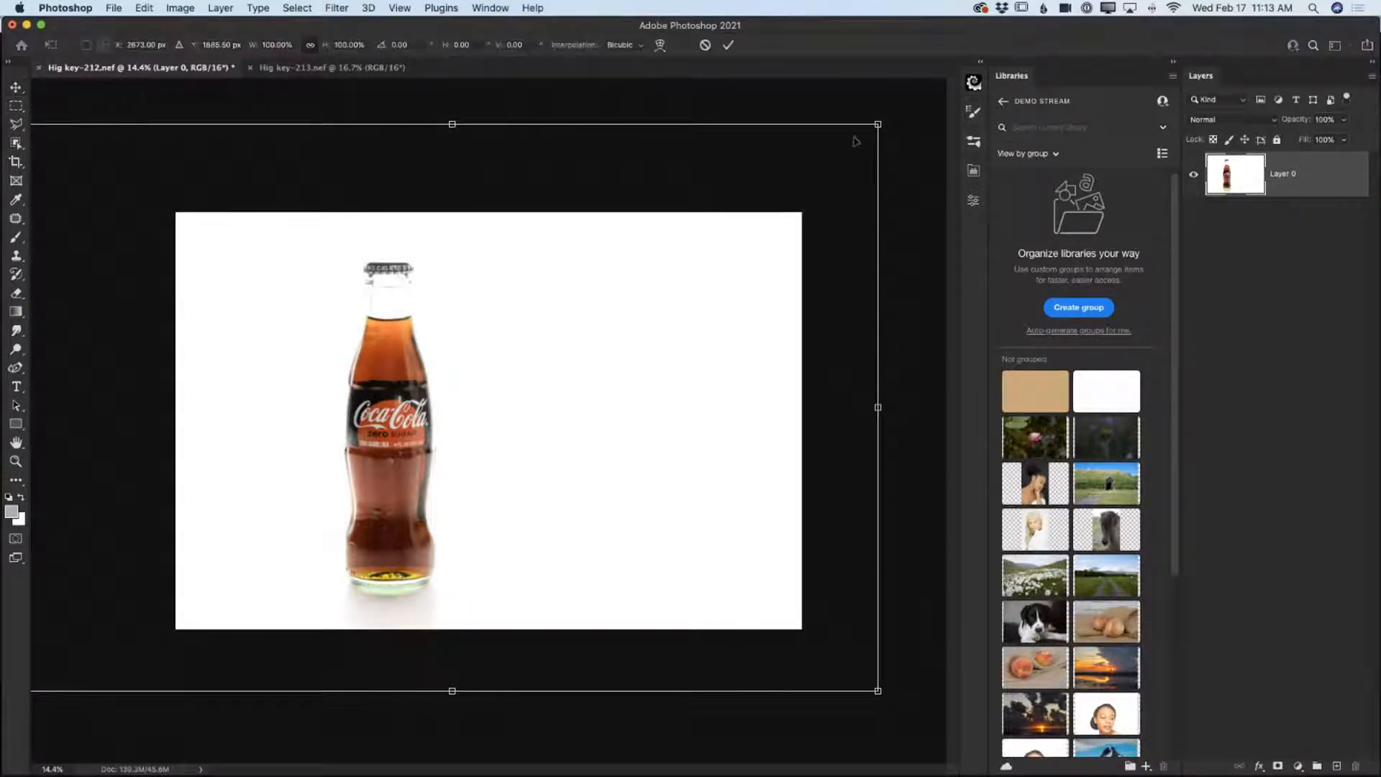
click(728, 44)
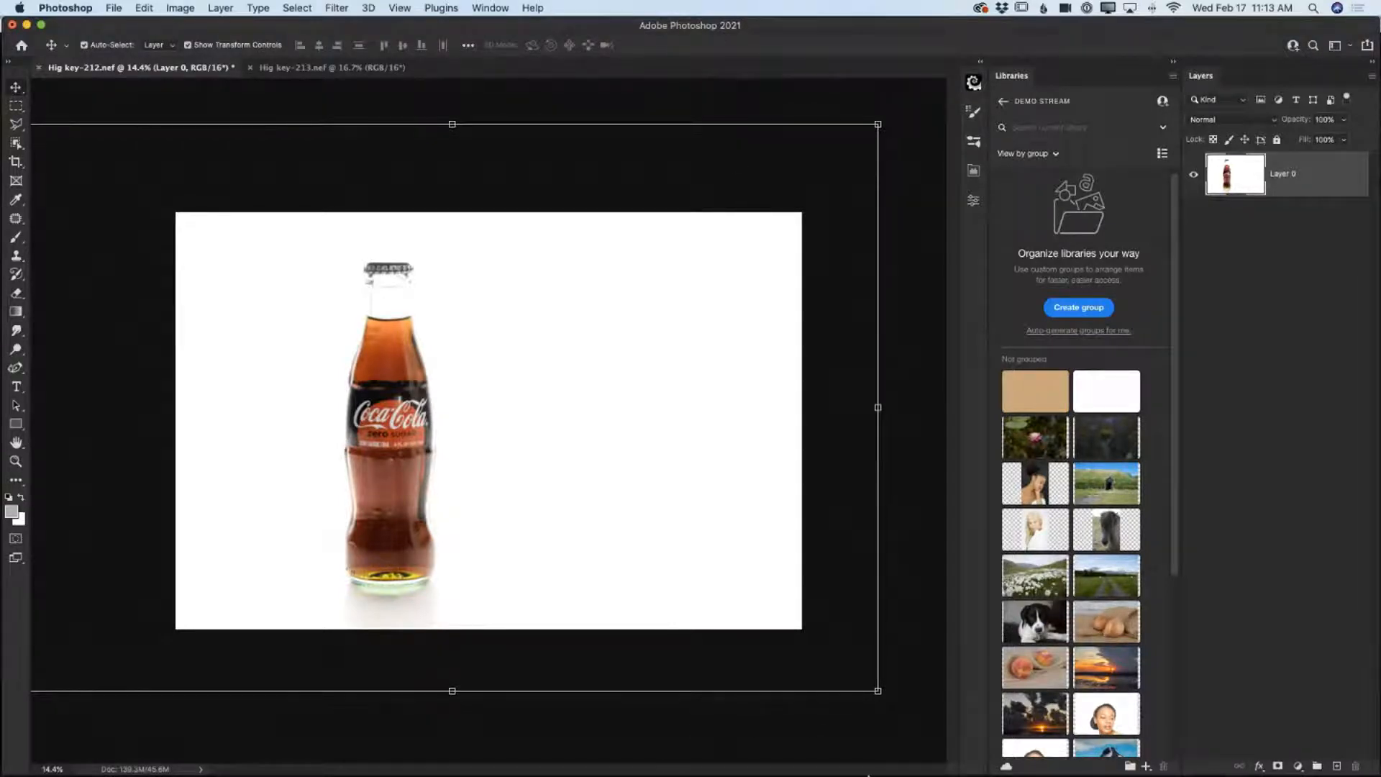
Switch to Adobe Lightroom Classic and display the Demo Retouching collection in the Library grid.
mouse_move(856, 773)
click(1045, 764)
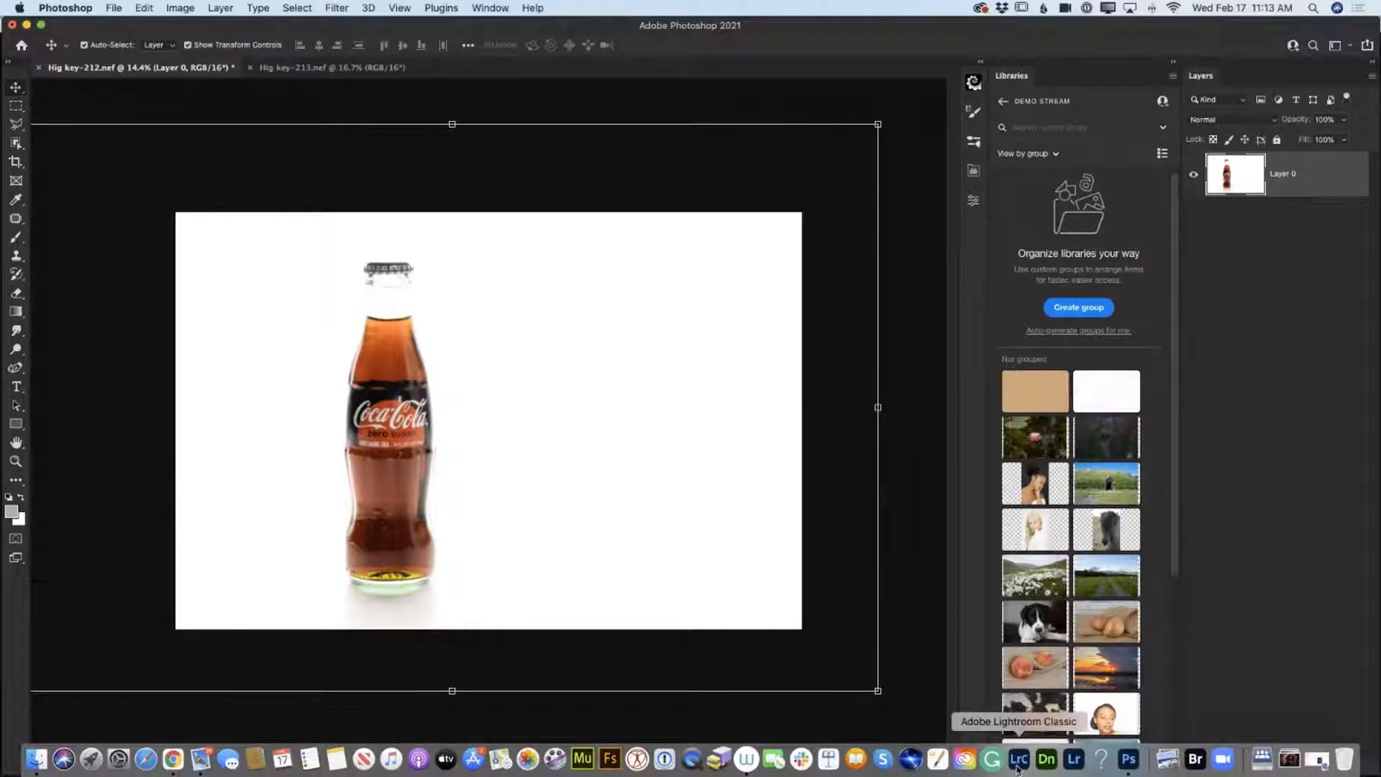
click(809, 272)
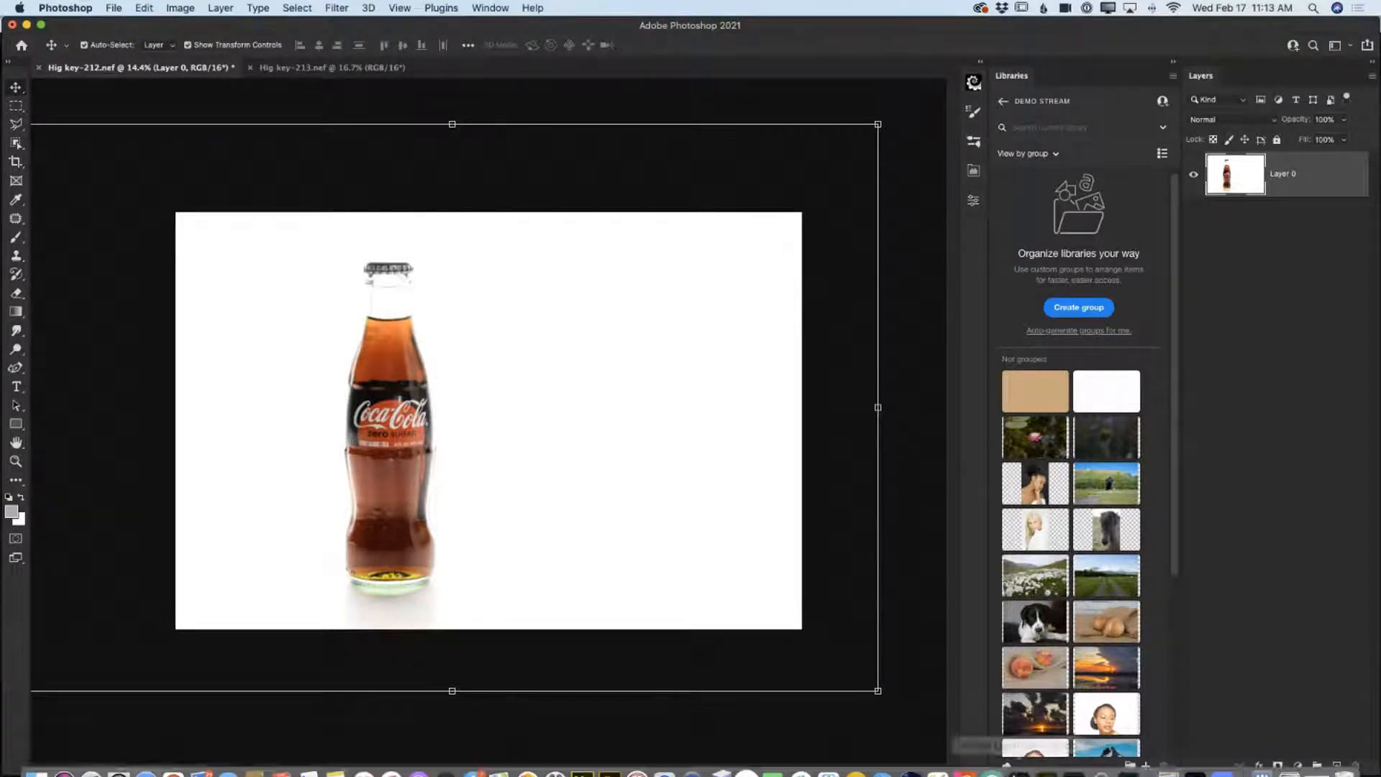
click(1021, 766)
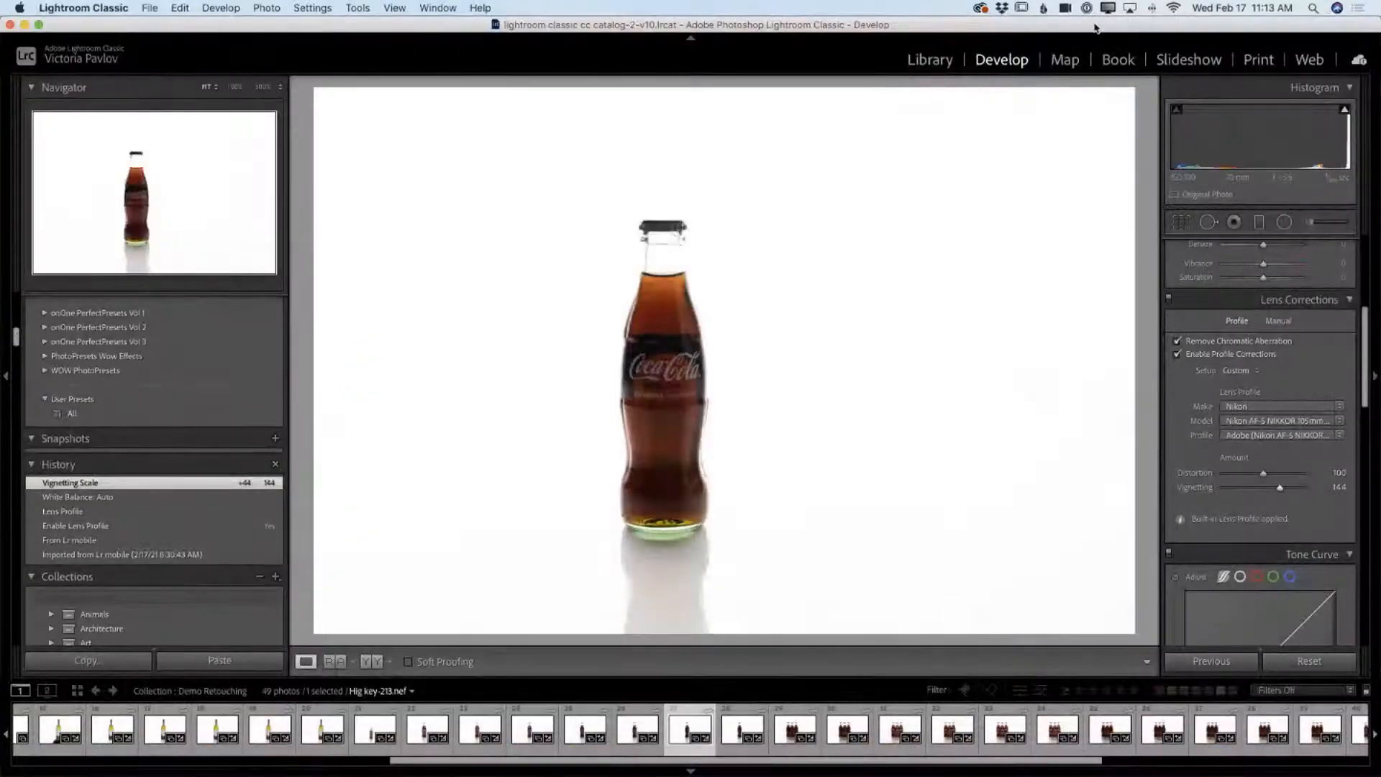
click(921, 62)
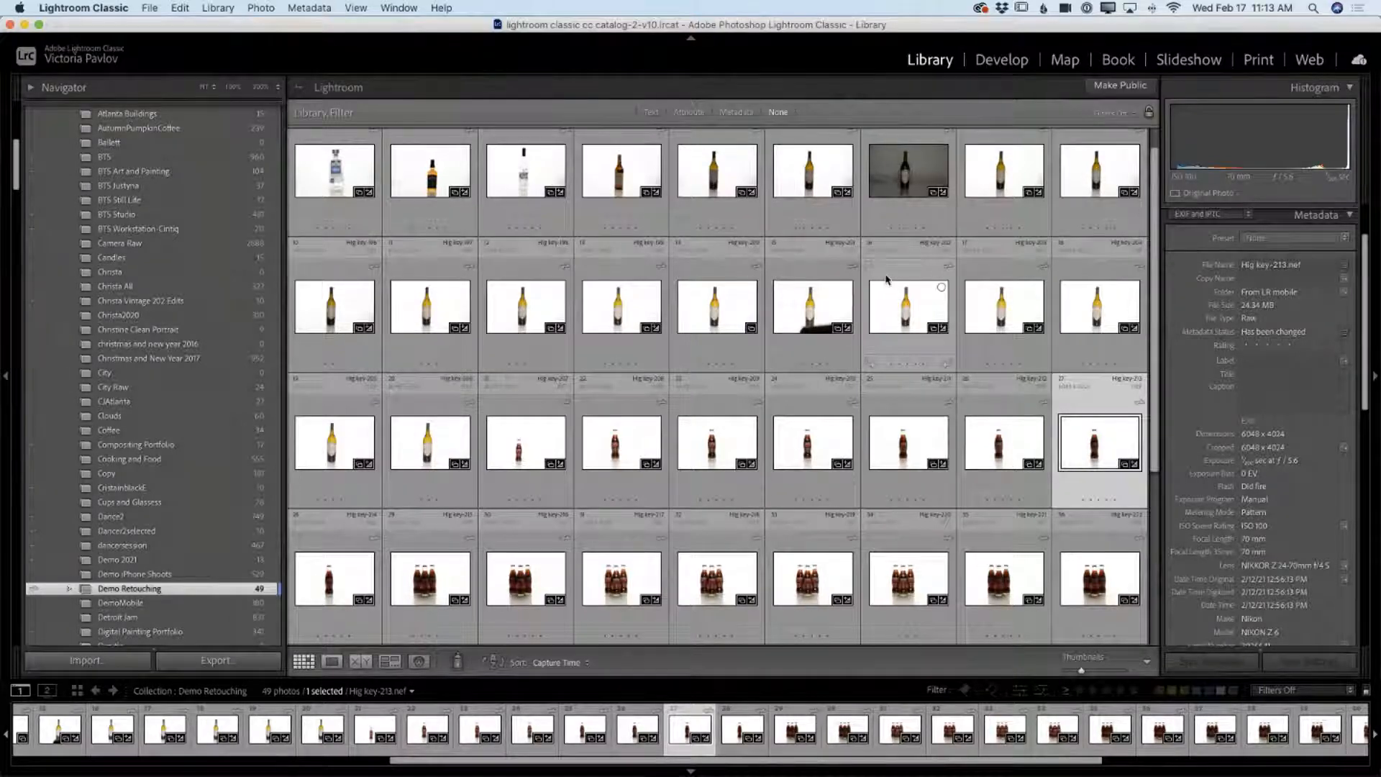
Browse the collection's product photos and view the Jack Daniel's bottle and the following photo full screen.
scroll(886, 280, up, 1)
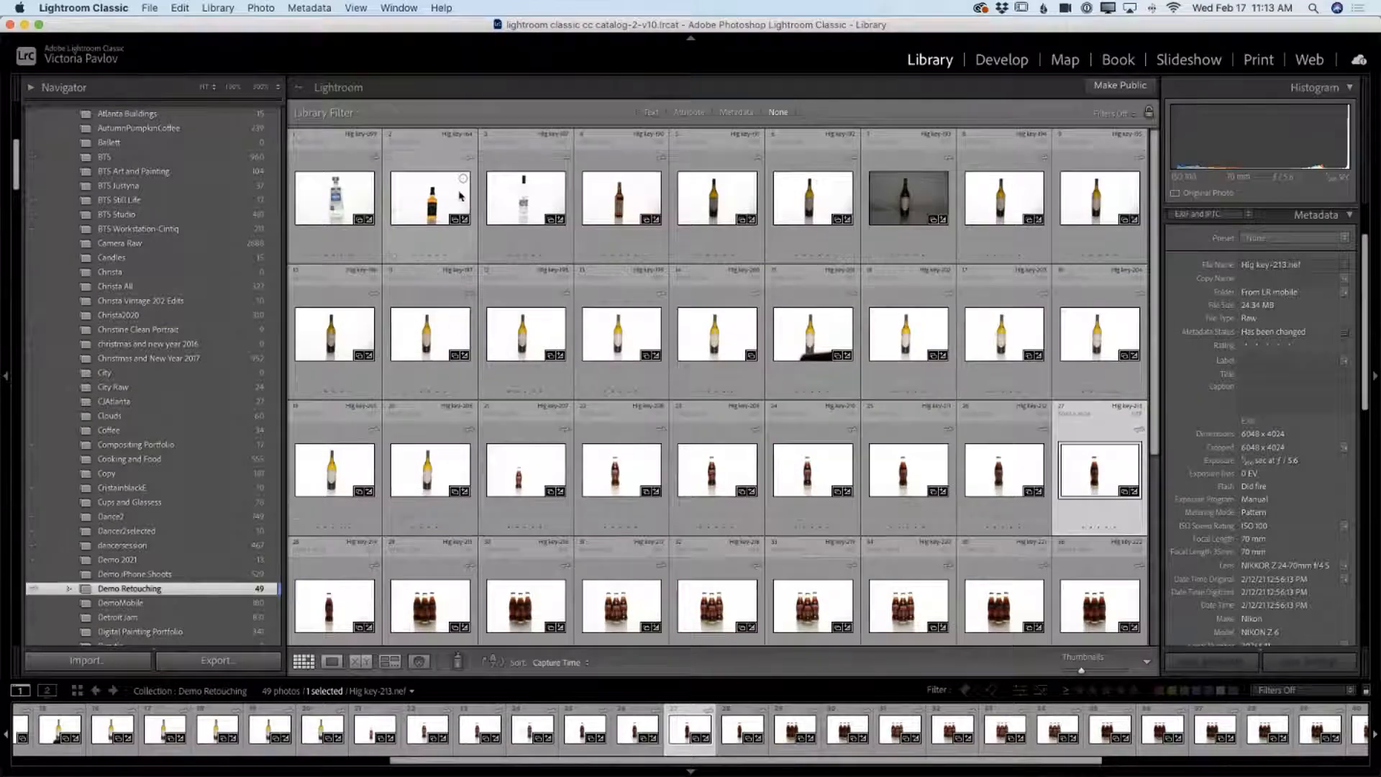
scroll(450, 287, down, 10)
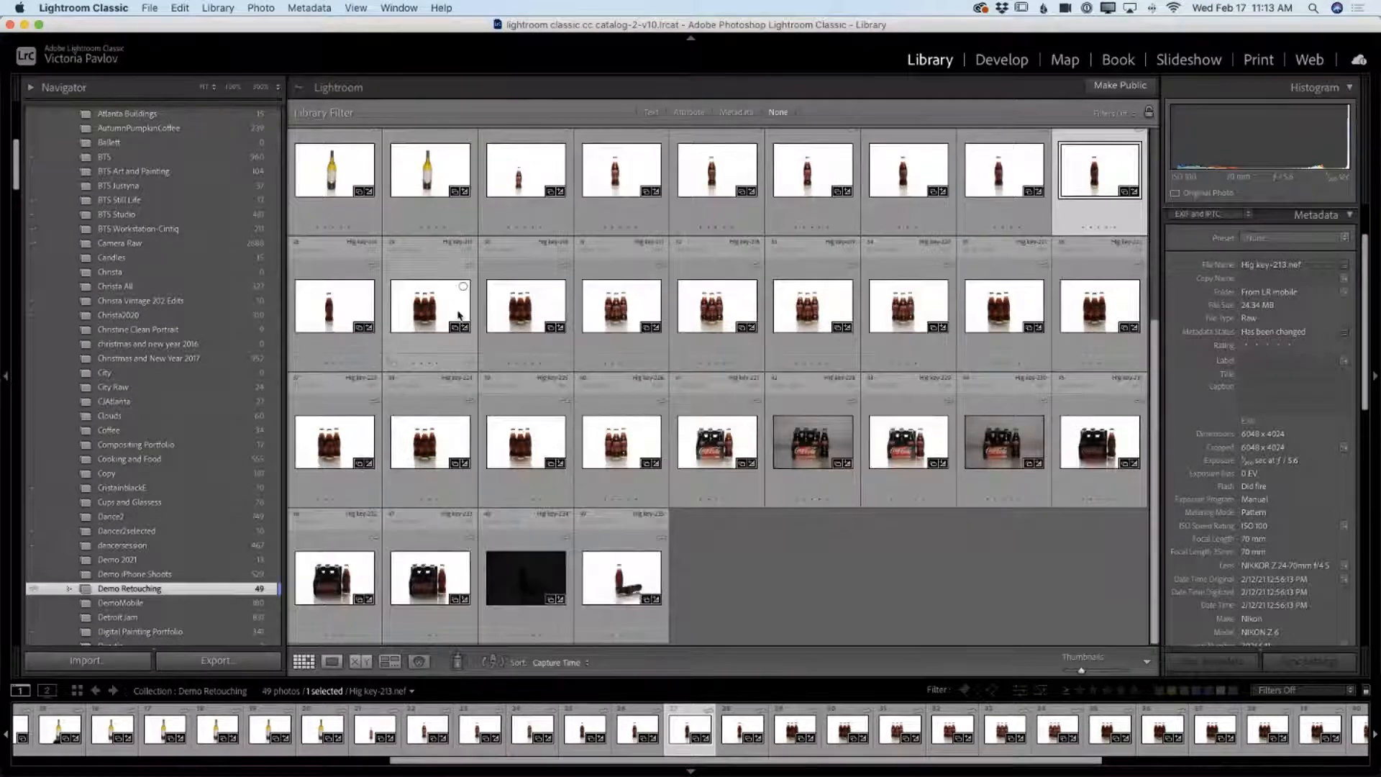
scroll(459, 314, up, 10)
click(421, 203)
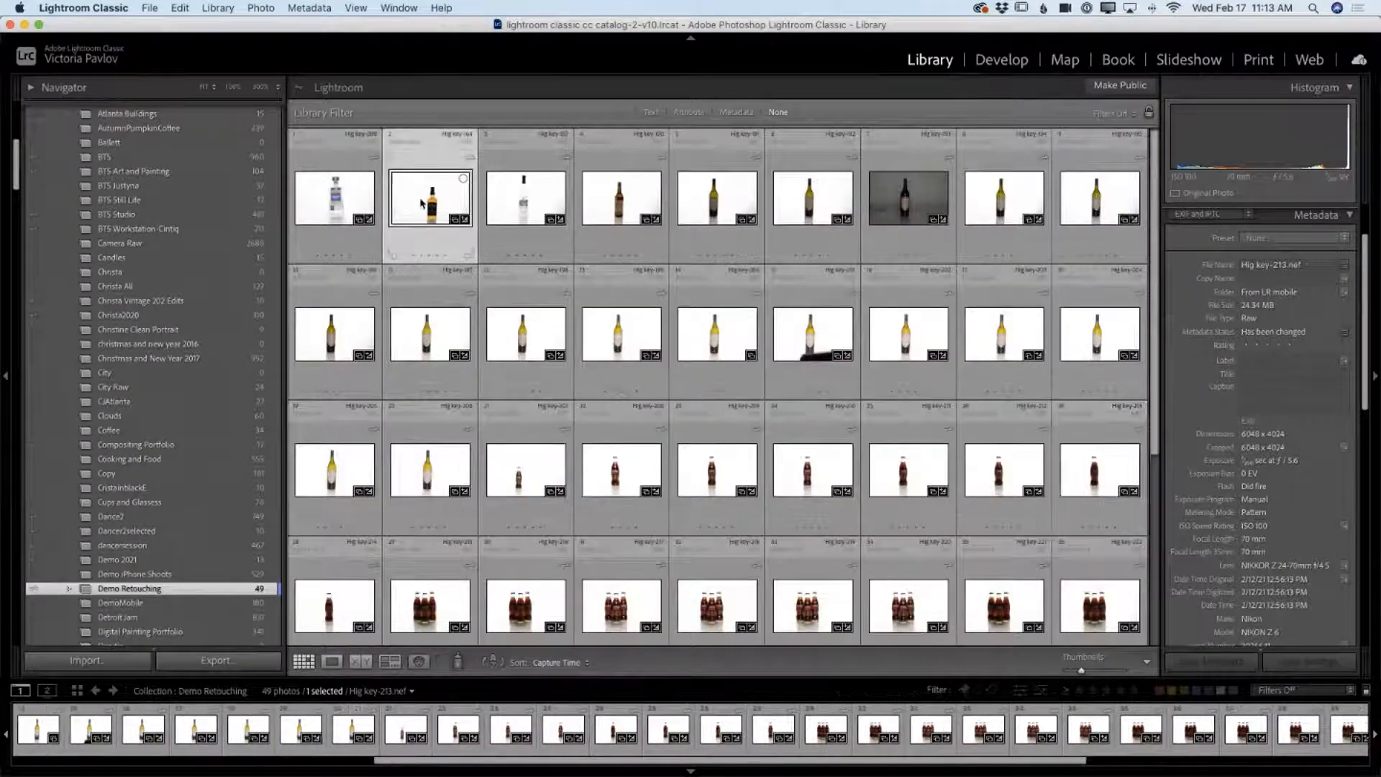
key(f)
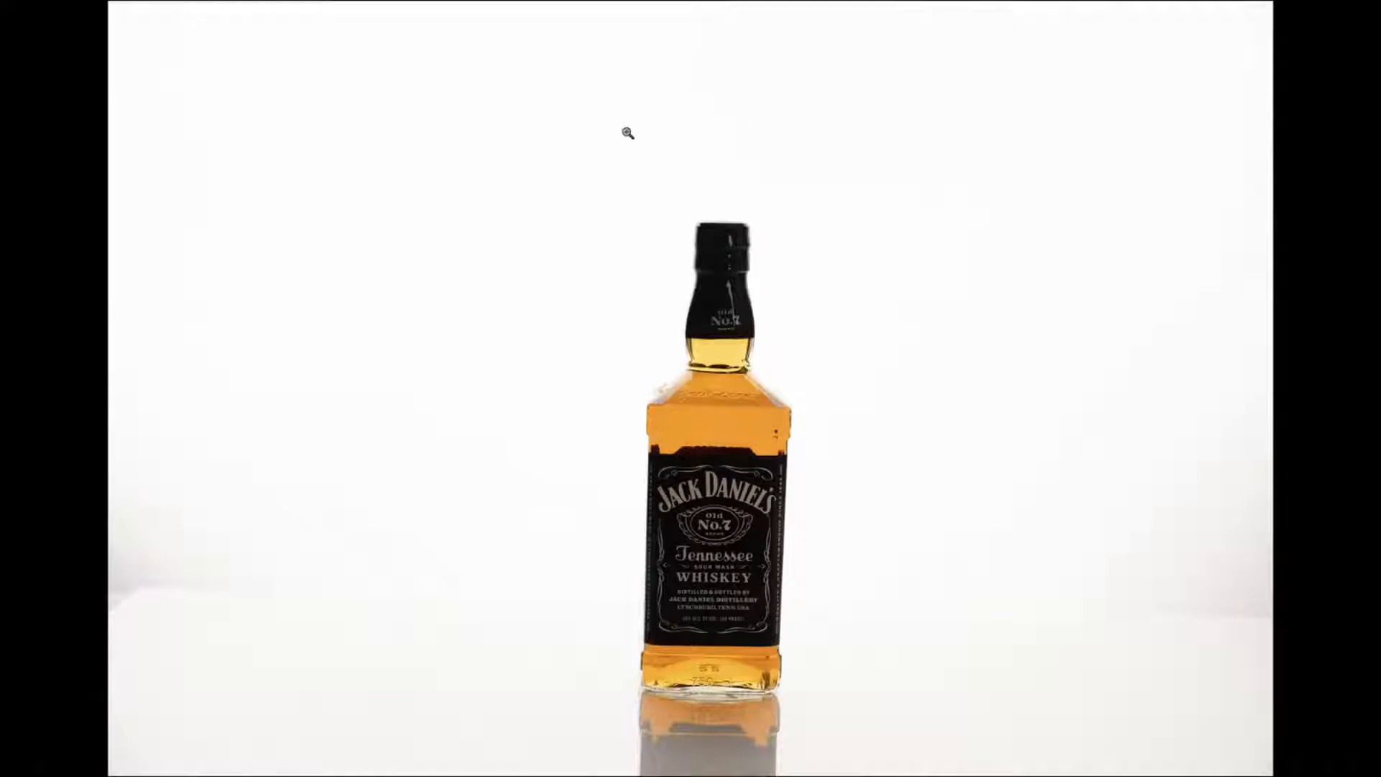
key(Right)
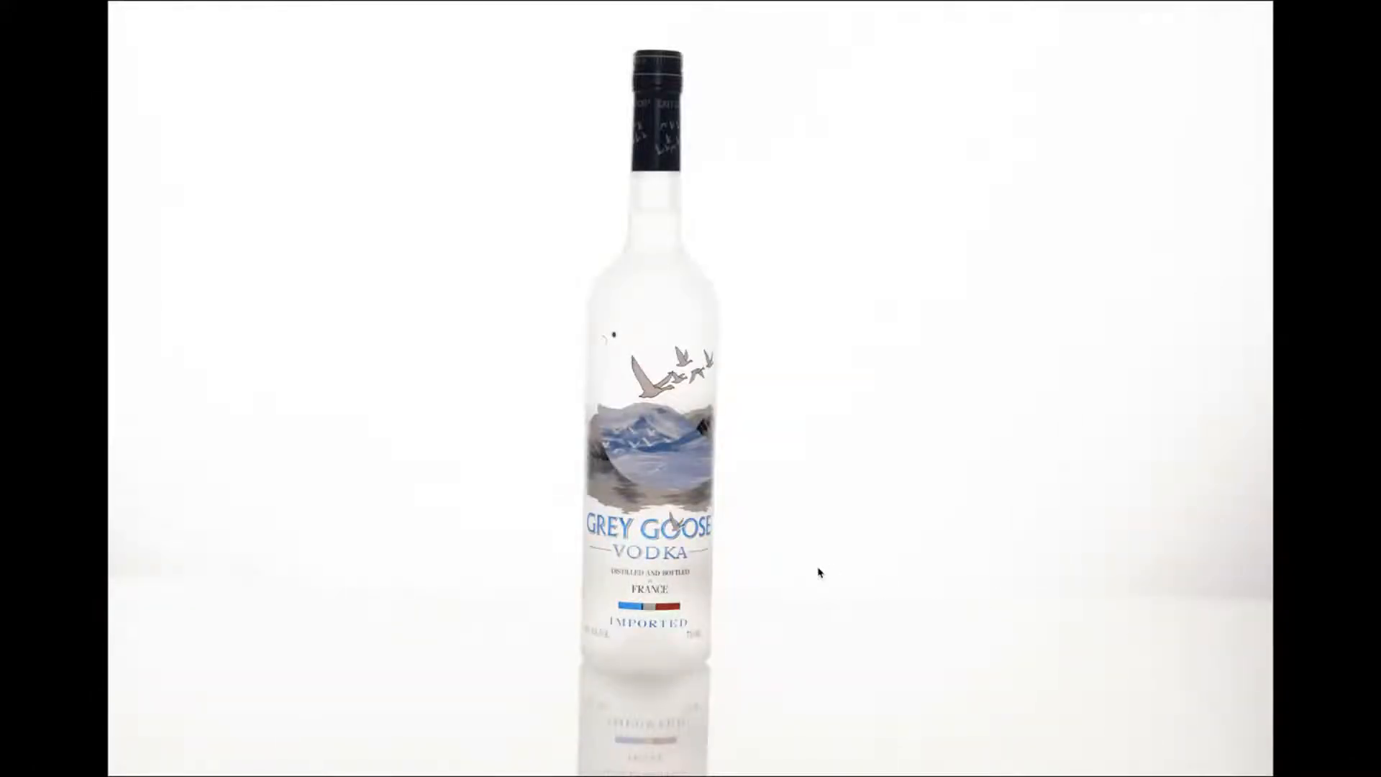
Return to the Jack Daniel's bottle photo, leave the full-screen view and open the photo in the Develop module.
key(Left)
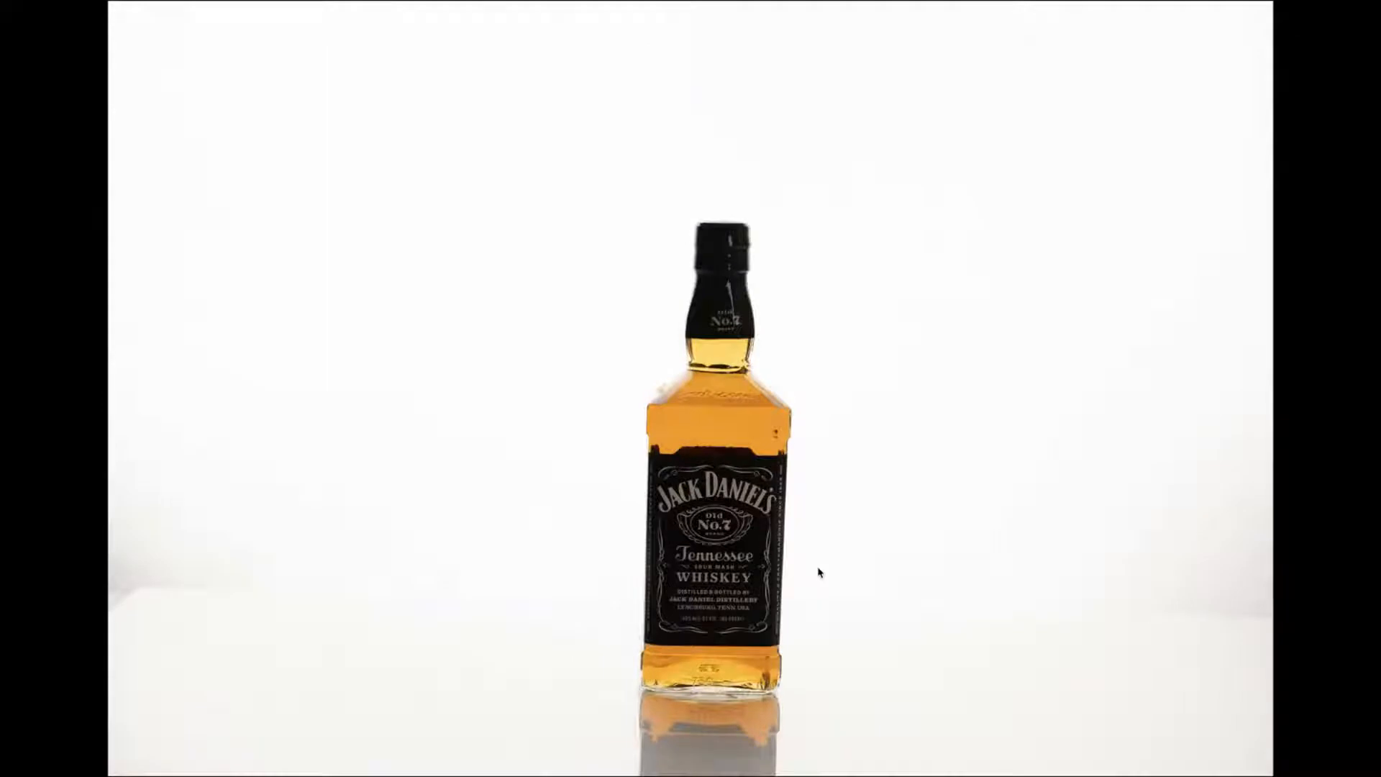
key(Escape)
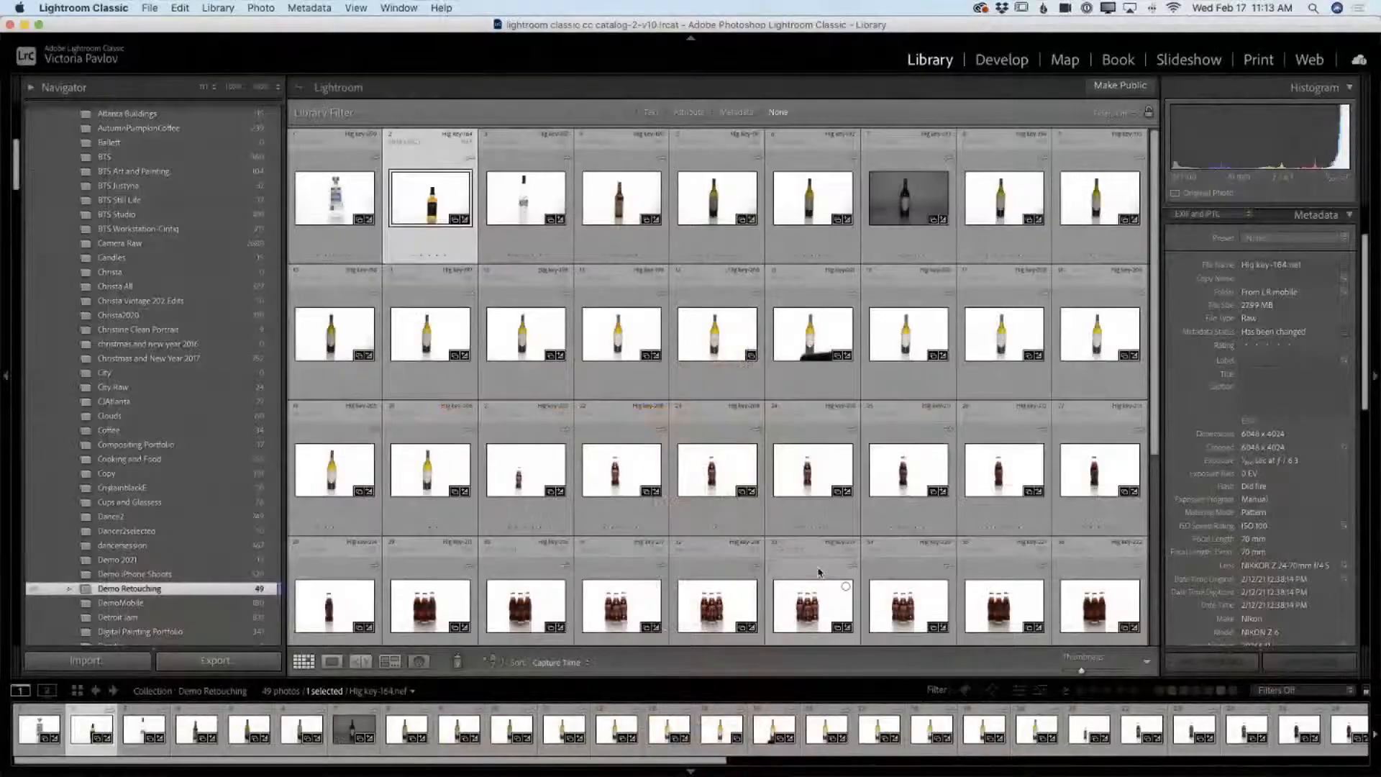
click(999, 61)
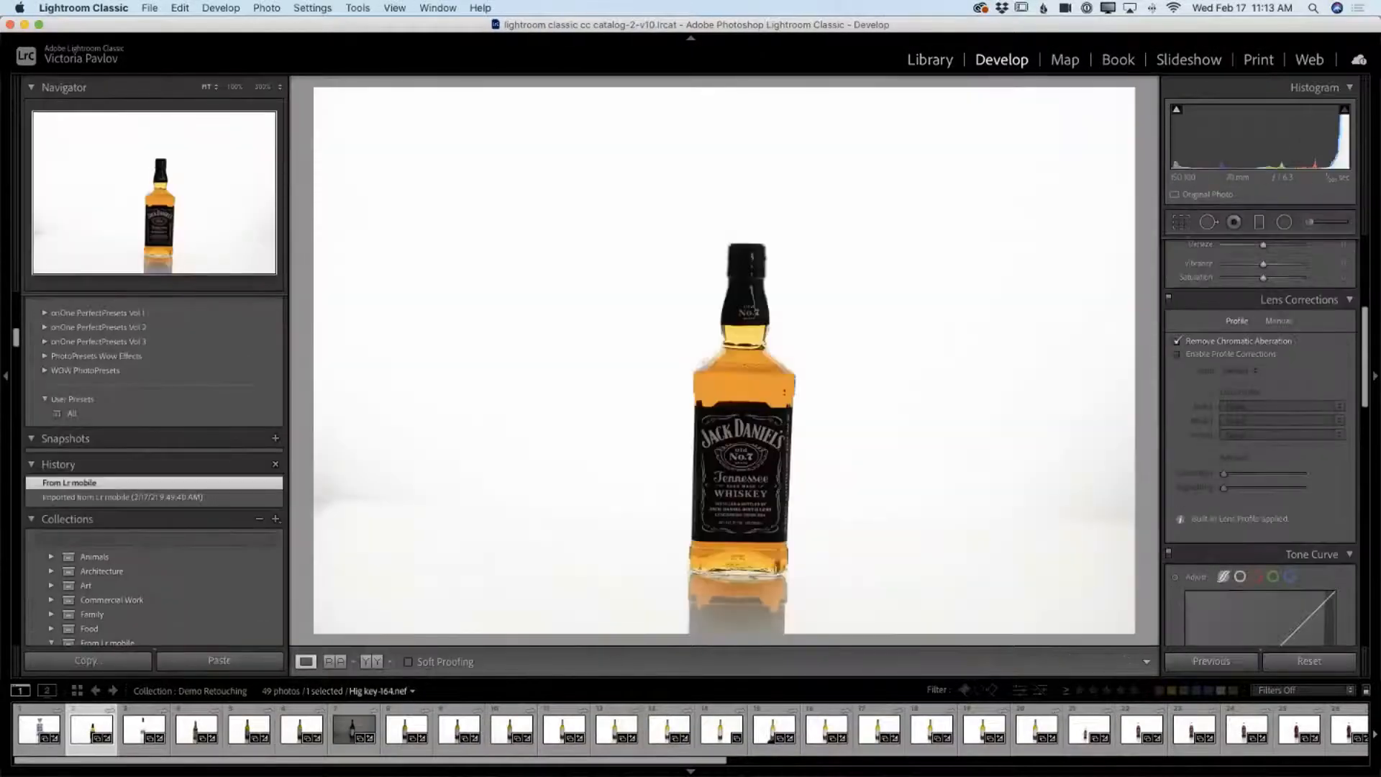
Enable lens profile corrections for the photo and choose Nikon as the lens profile make.
click(1177, 354)
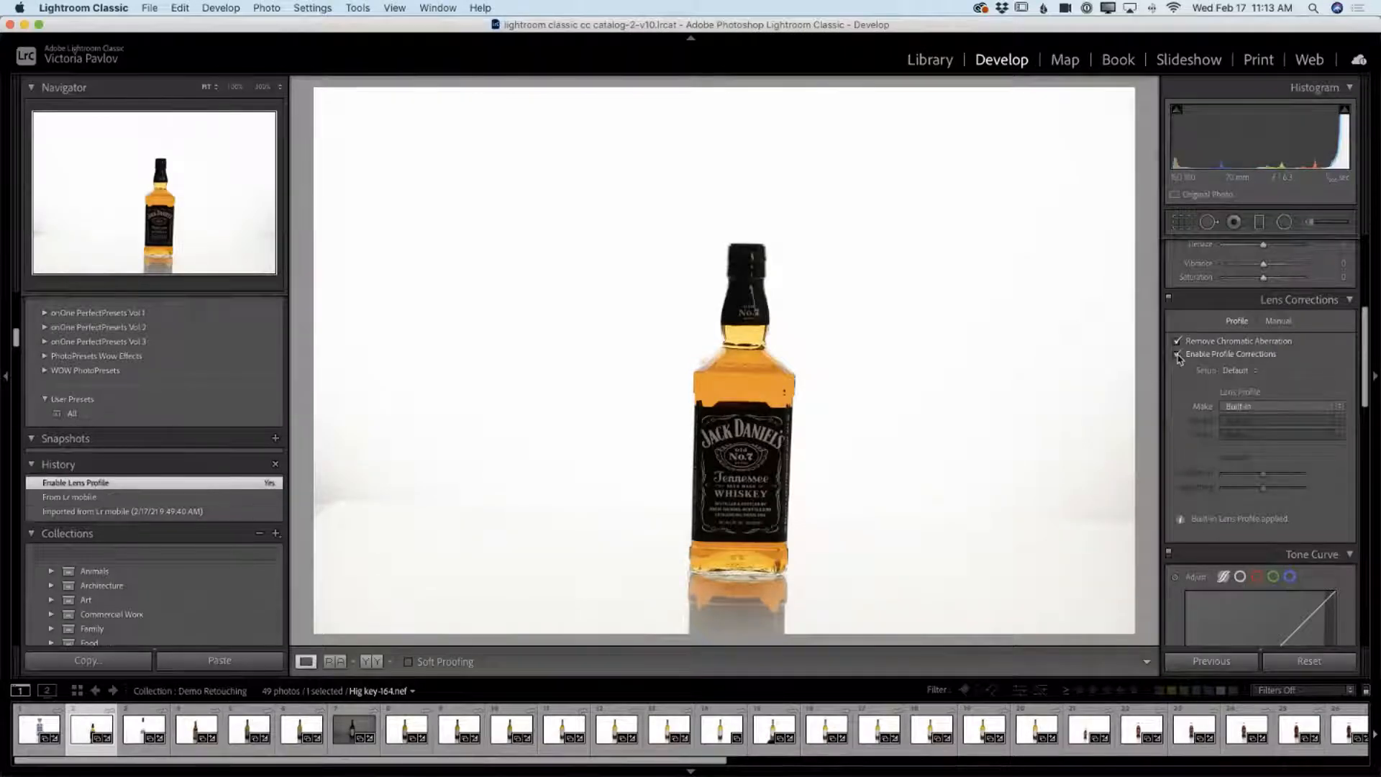
click(1342, 407)
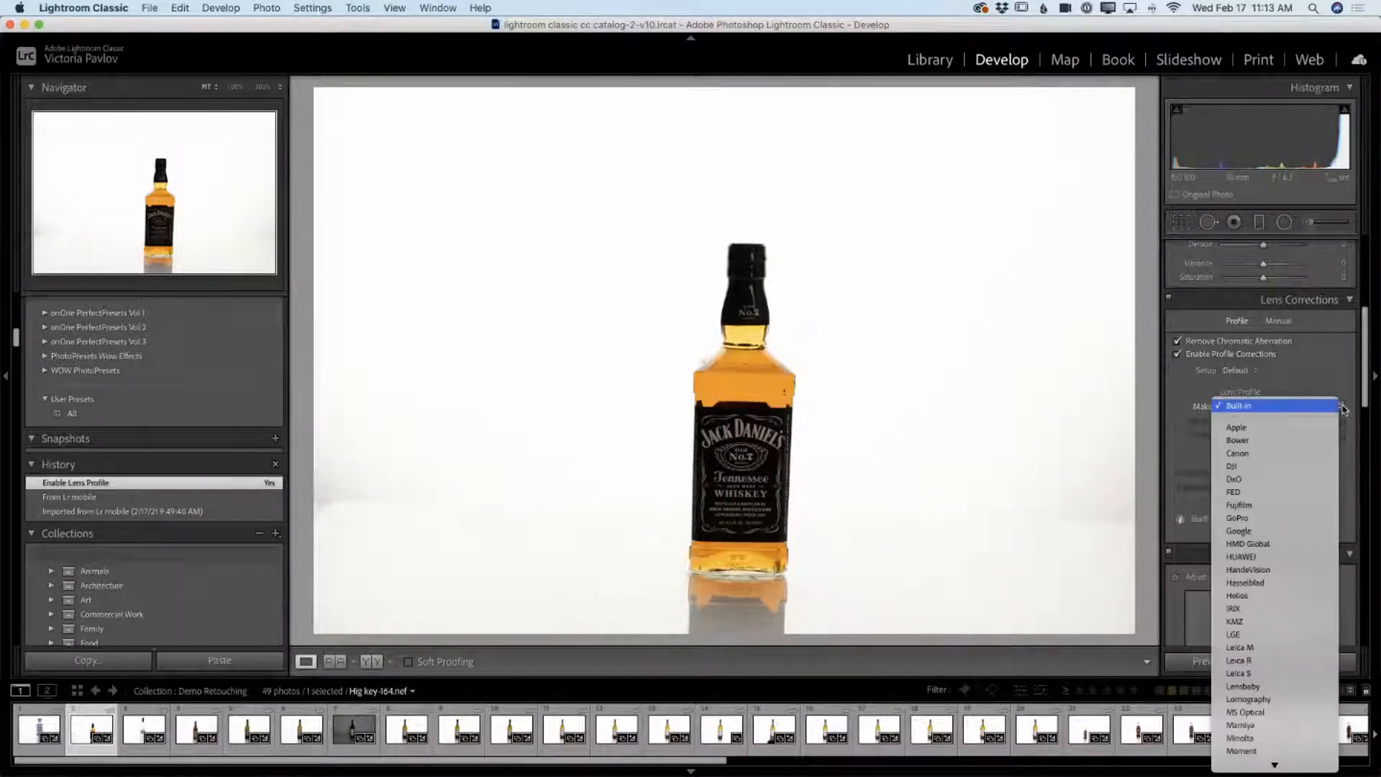
scroll(1281, 586, down, 3)
scroll(1281, 586, down, 2)
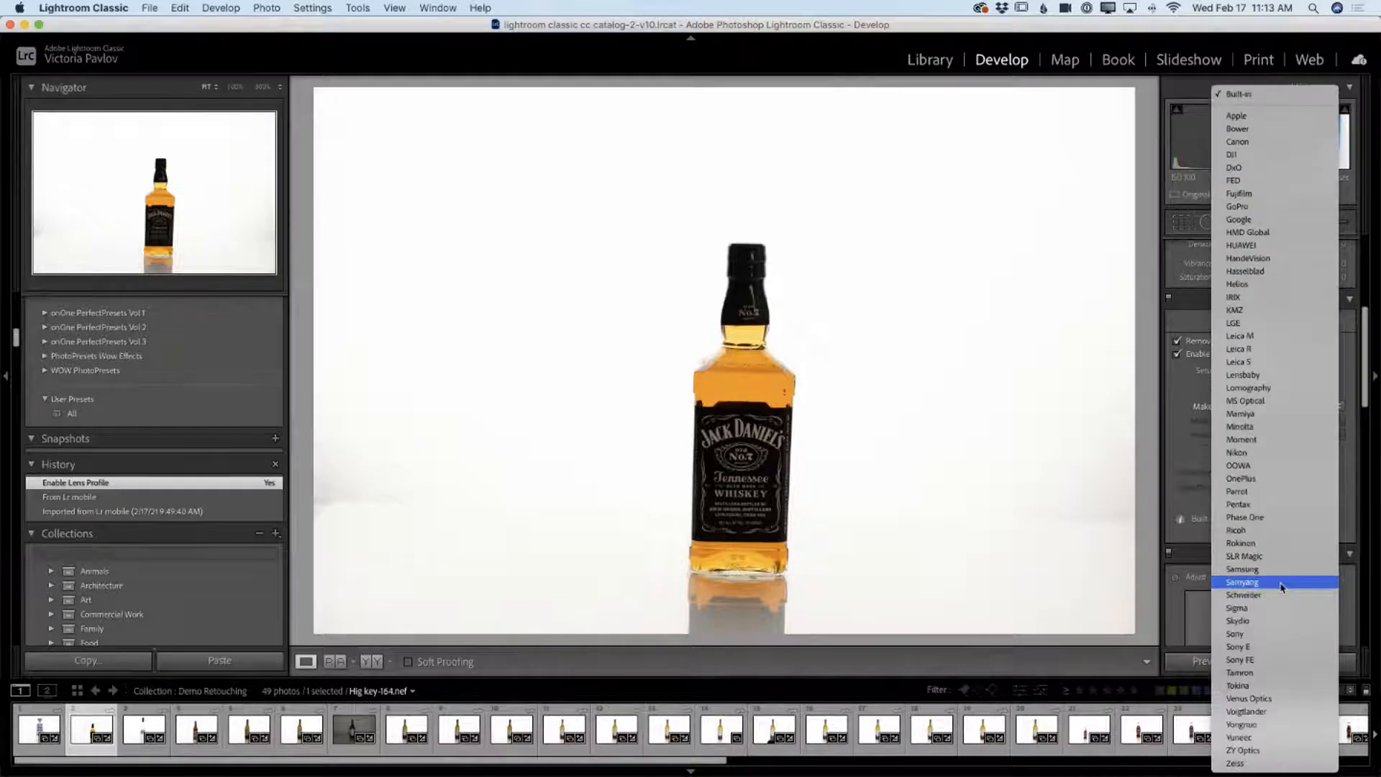
click(1246, 454)
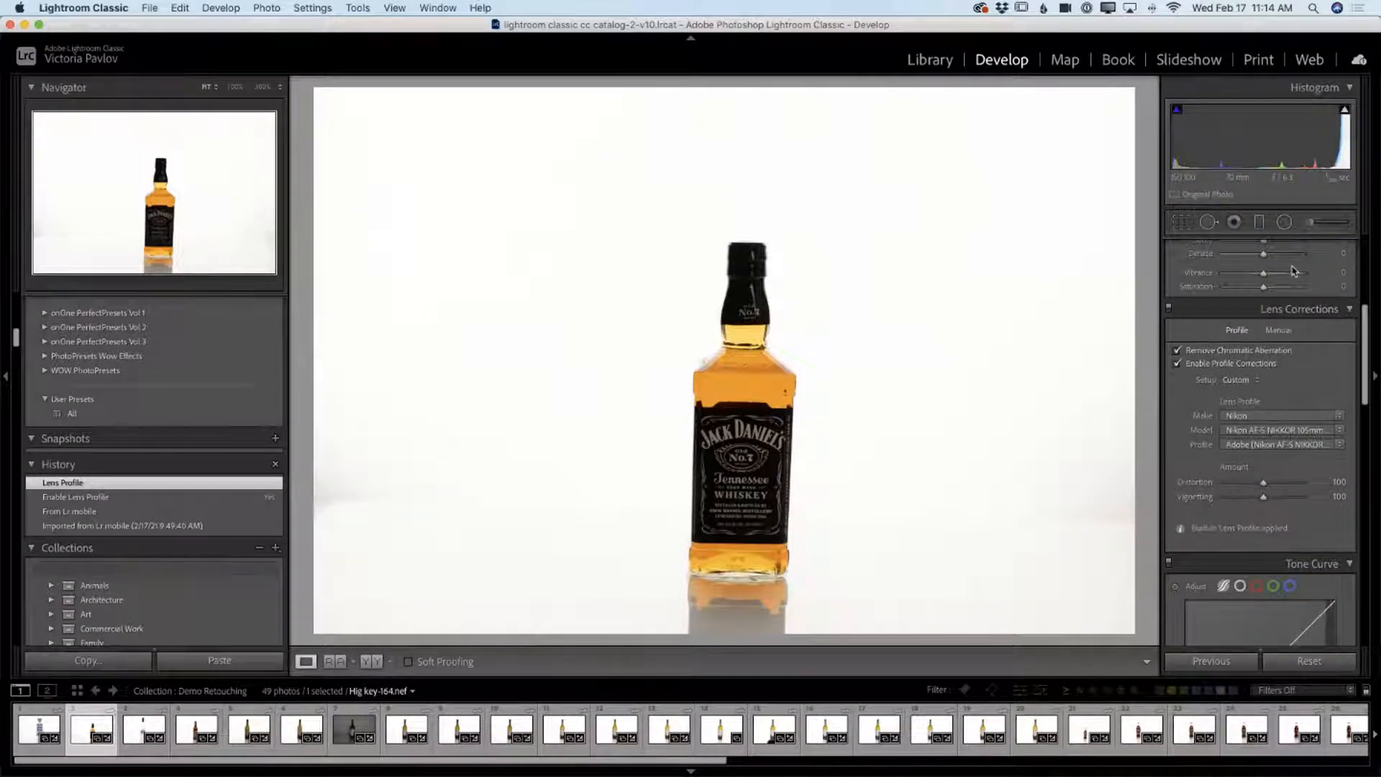
Set the white balance to Auto and the lens profile's vignetting correction amount to 115.
scroll(1292, 270, up, 10)
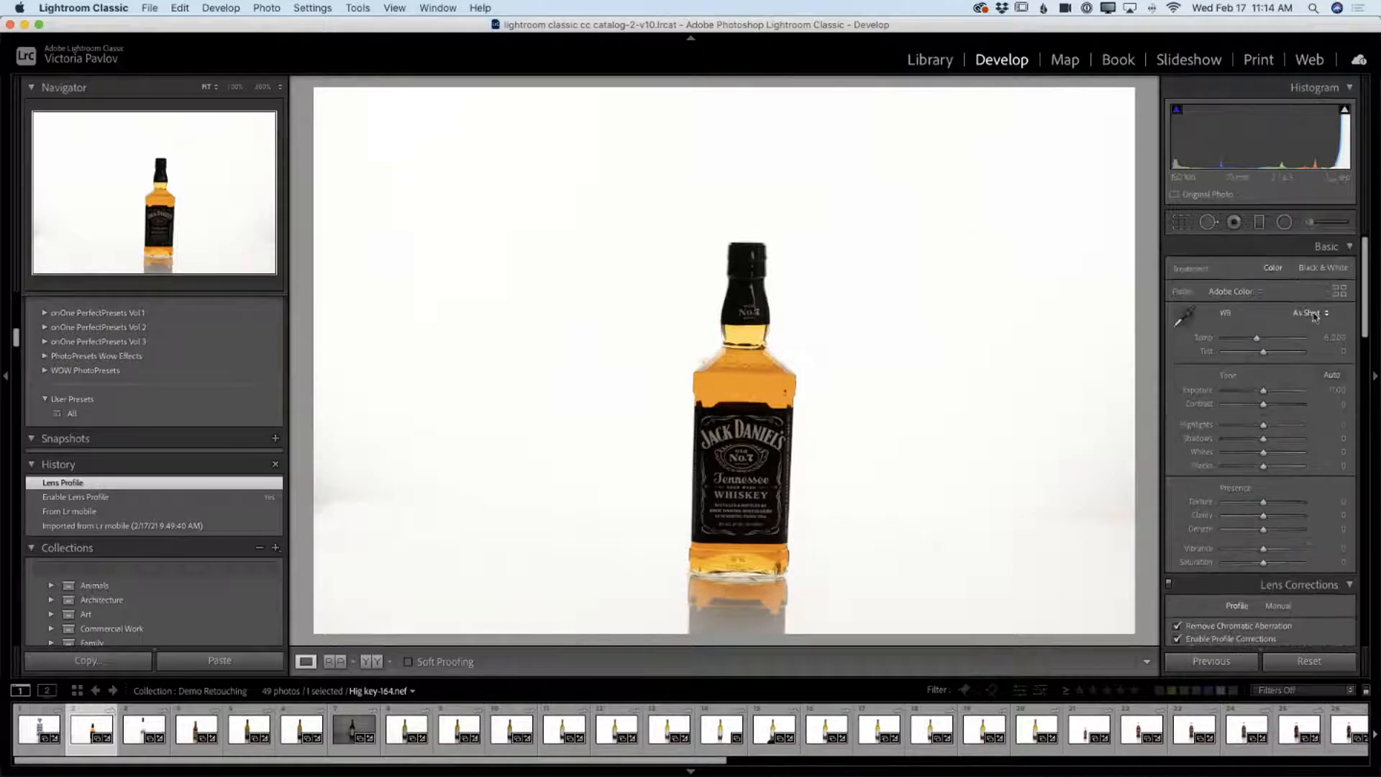
click(1316, 315)
click(1315, 328)
scroll(1263, 416, down, 3)
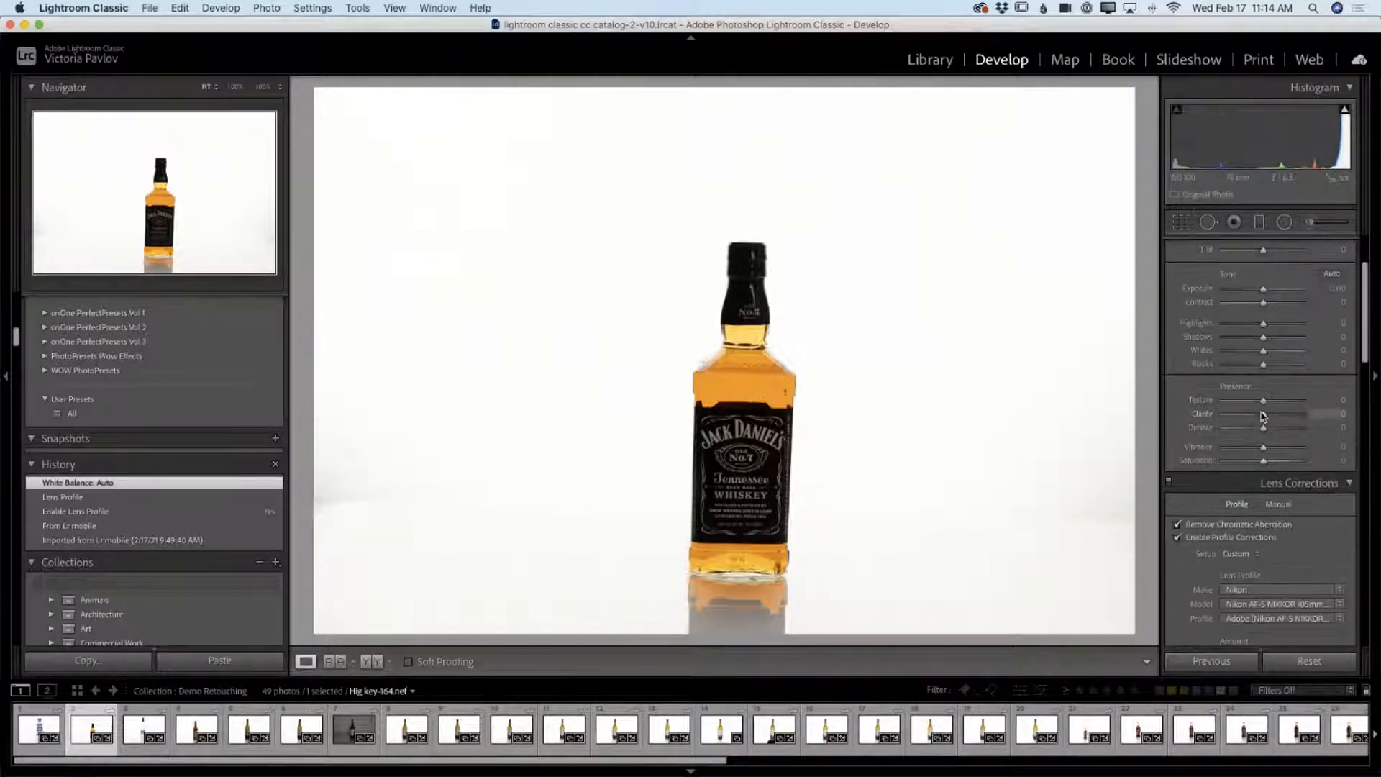
scroll(1264, 415, down, 5)
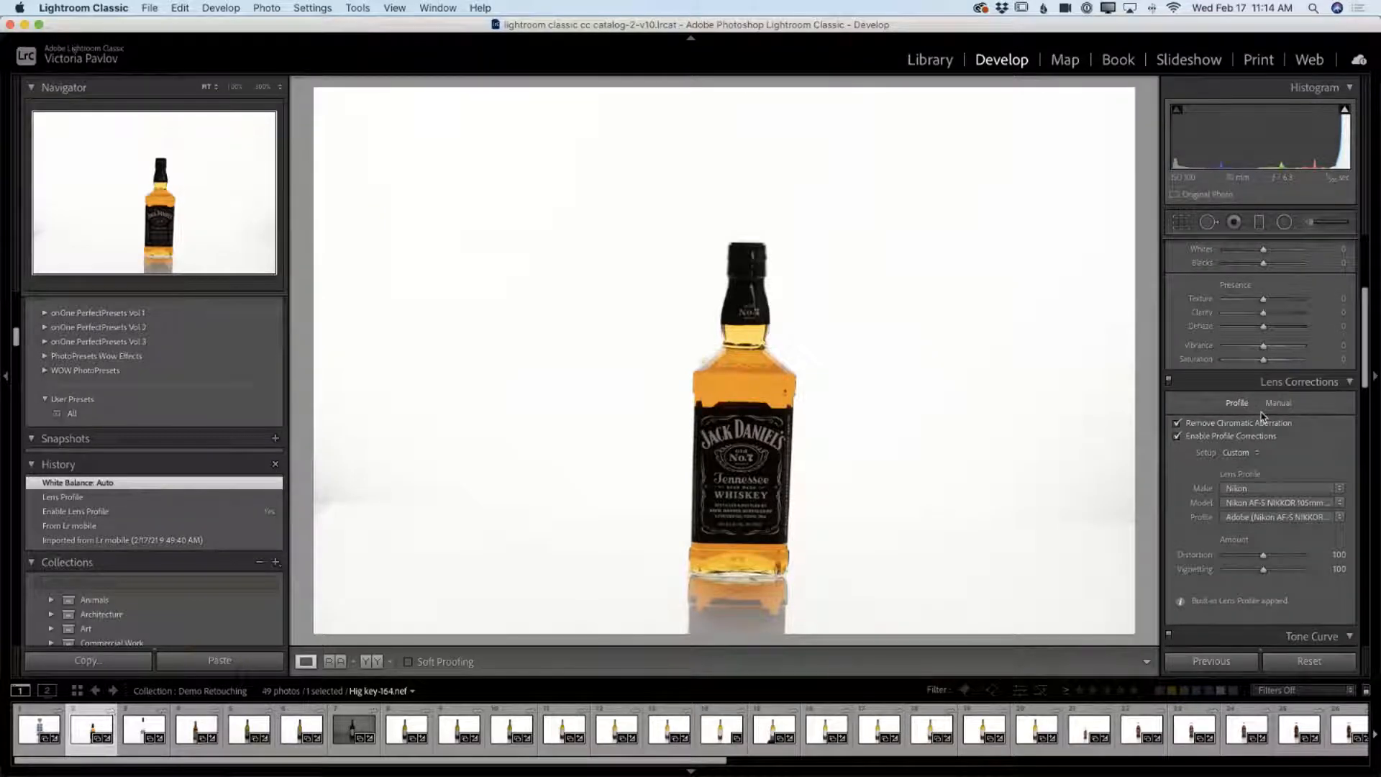
drag(1264, 569, 1270, 575)
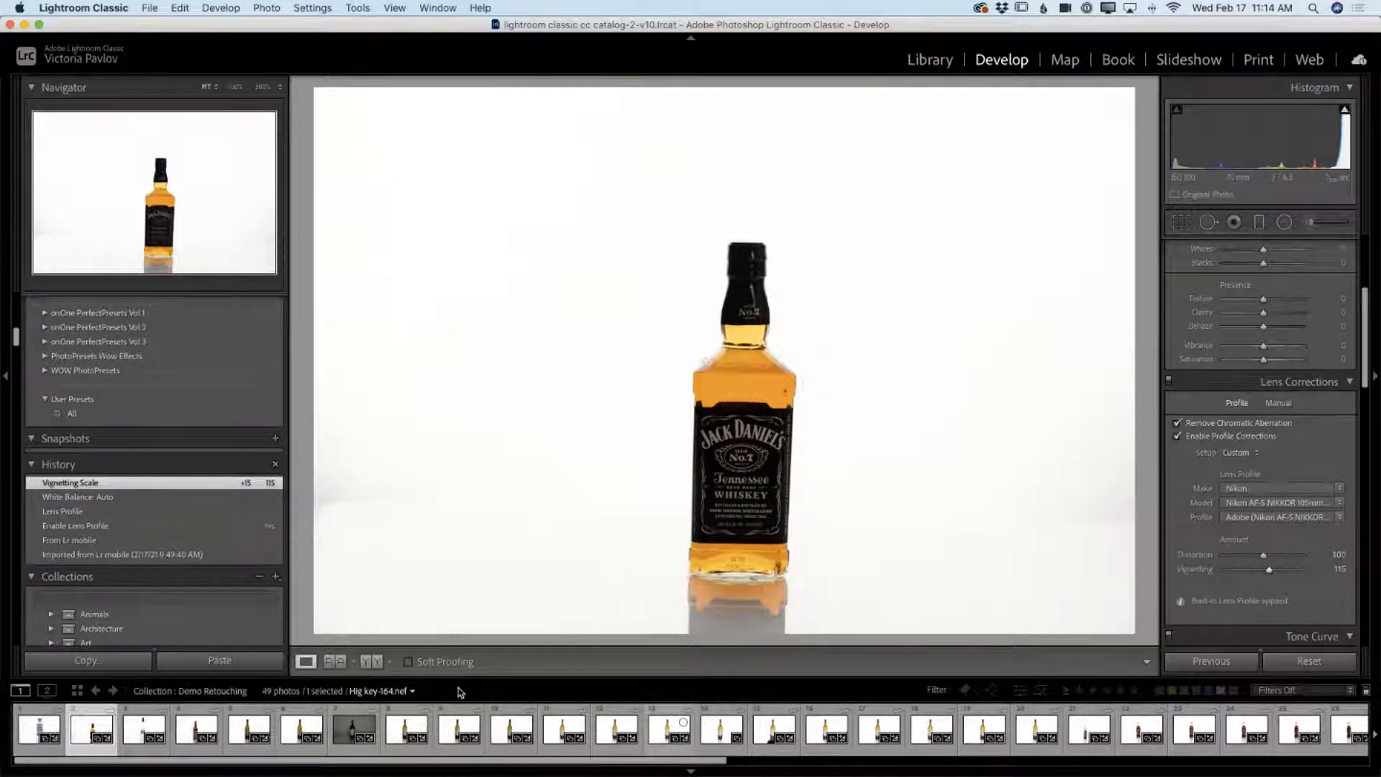
Send the adjusted Jack Daniel's photo to Adobe Photoshop 2021 for editing.
right_click(92, 726)
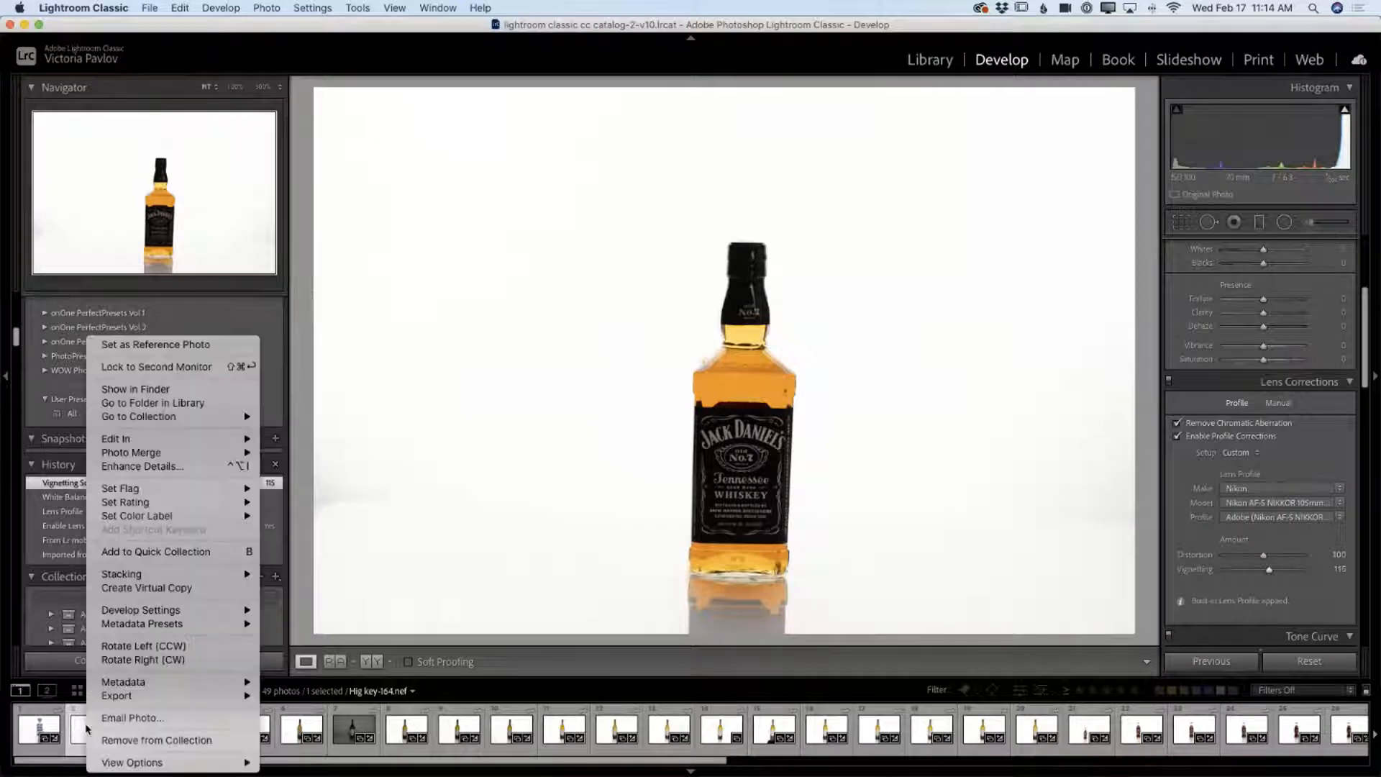
mouse_move(196, 439)
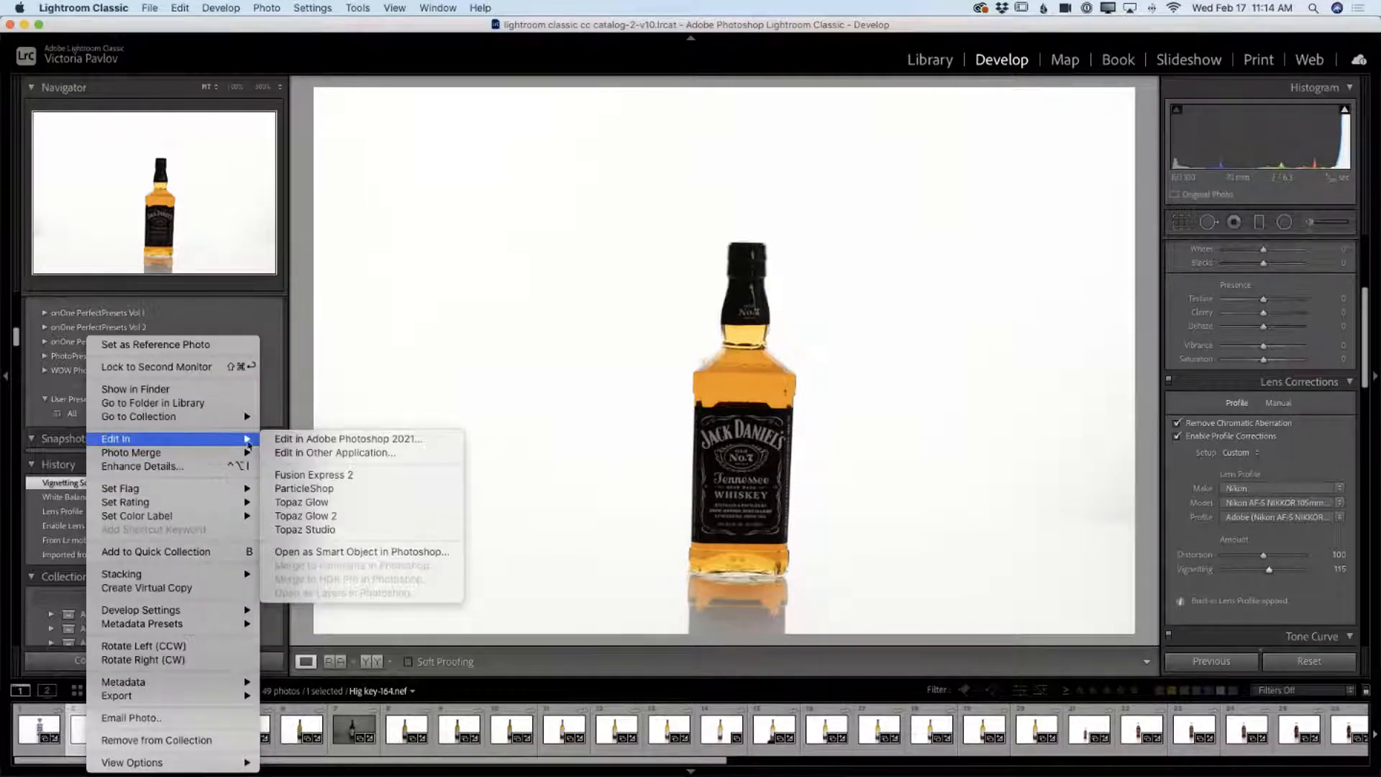
click(307, 440)
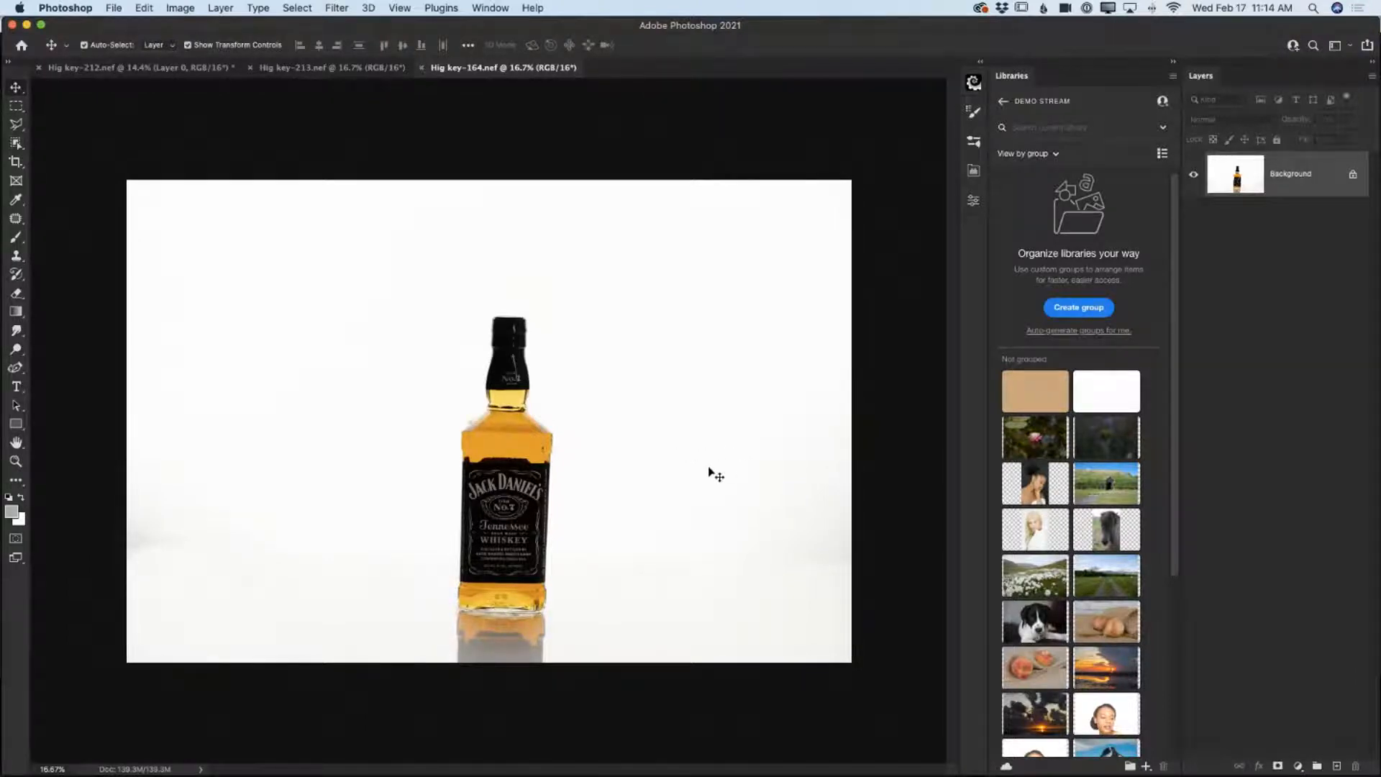
Remove the small white reflections down the middle of the bottle's black cap with the Patch tool.
click(16, 461)
drag(508, 349, 614, 448)
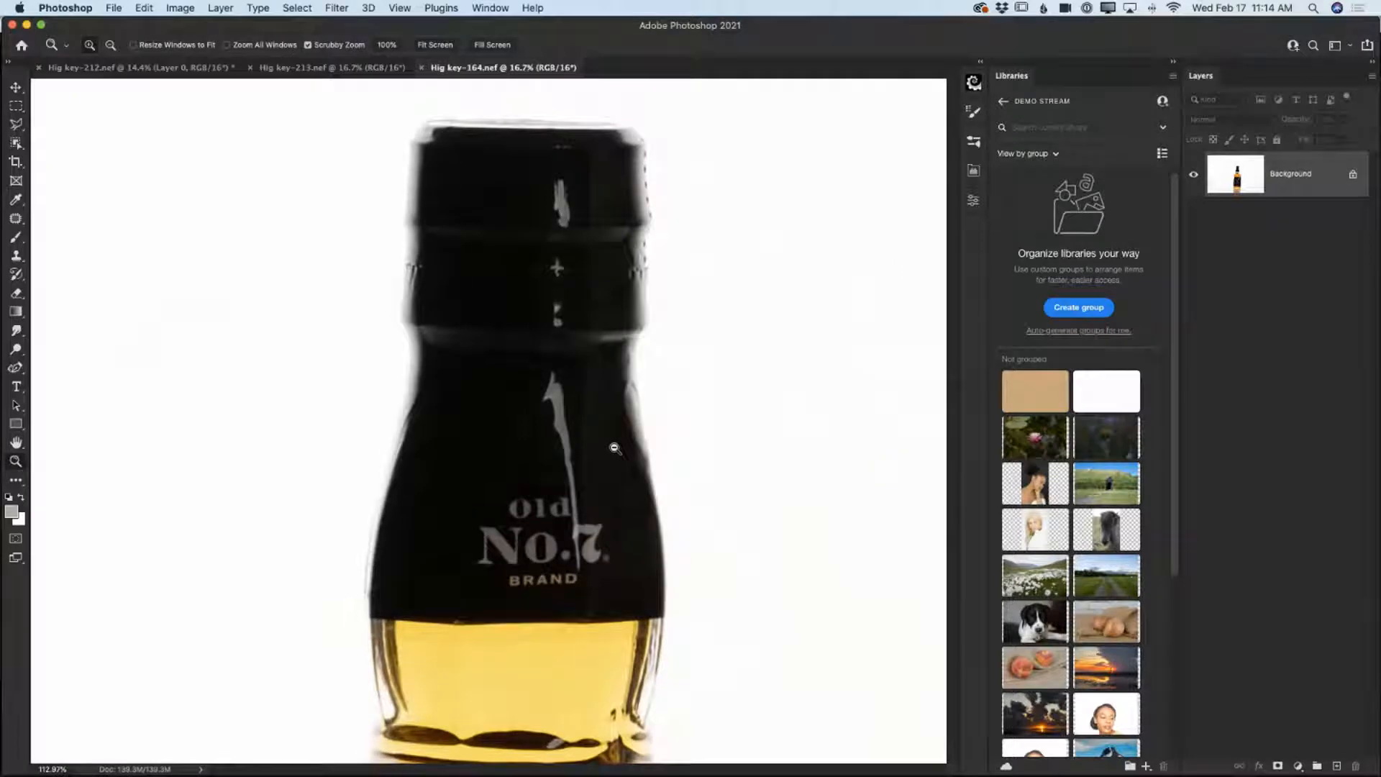
drag(591, 201, 629, 262)
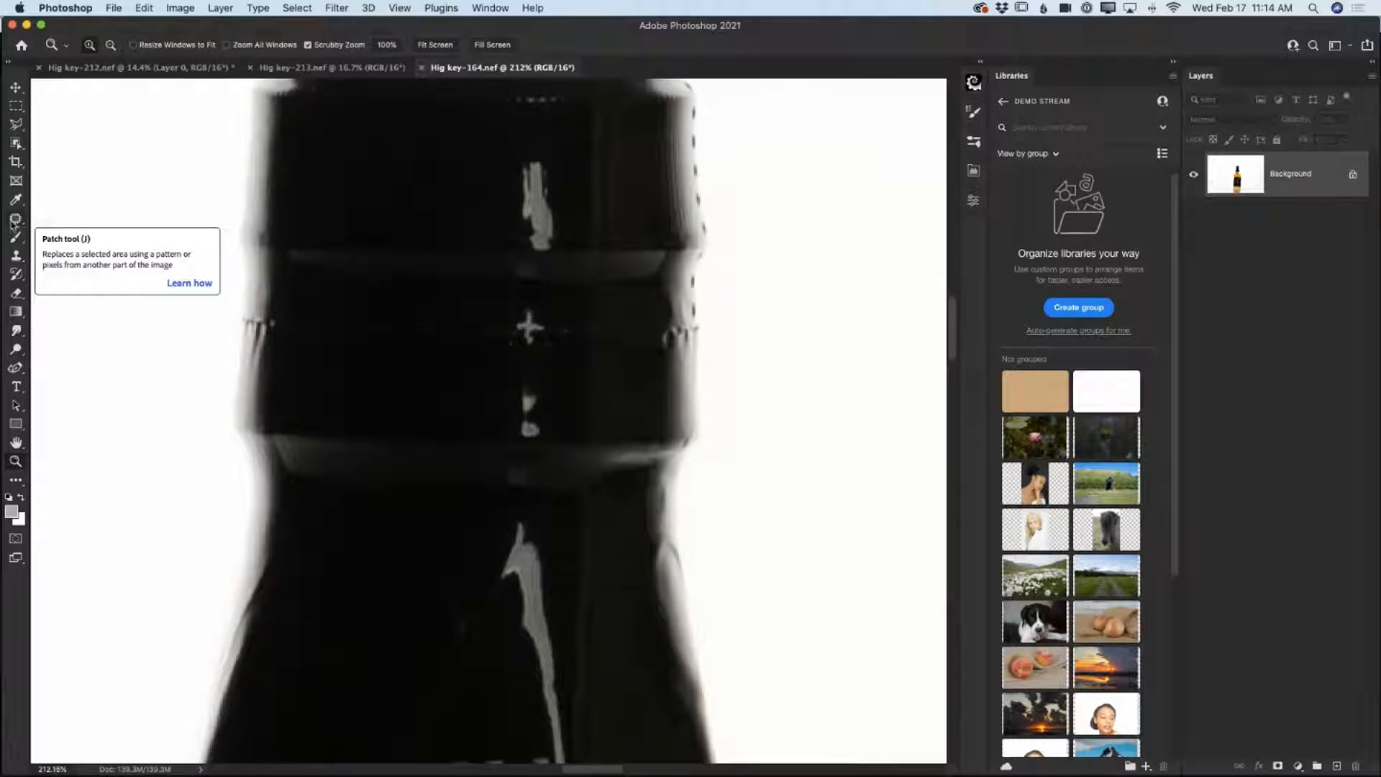
click(15, 220)
mouse_move(523, 197)
mouse_down()
mouse_move(521, 162)
mouse_move(540, 163)
mouse_move(566, 224)
mouse_move(558, 254)
mouse_move(534, 255)
mouse_move(512, 212)
mouse_move(535, 220)
mouse_move(483, 219)
mouse_up()
key(super+d)
mouse_move(515, 326)
mouse_down()
mouse_move(558, 317)
mouse_move(561, 361)
mouse_move(547, 345)
mouse_move(580, 339)
mouse_up()
scroll(540, 436, right, 1)
mouse_move(529, 433)
mouse_down()
mouse_move(509, 441)
mouse_move(496, 409)
mouse_move(544, 452)
mouse_move(536, 443)
mouse_up()
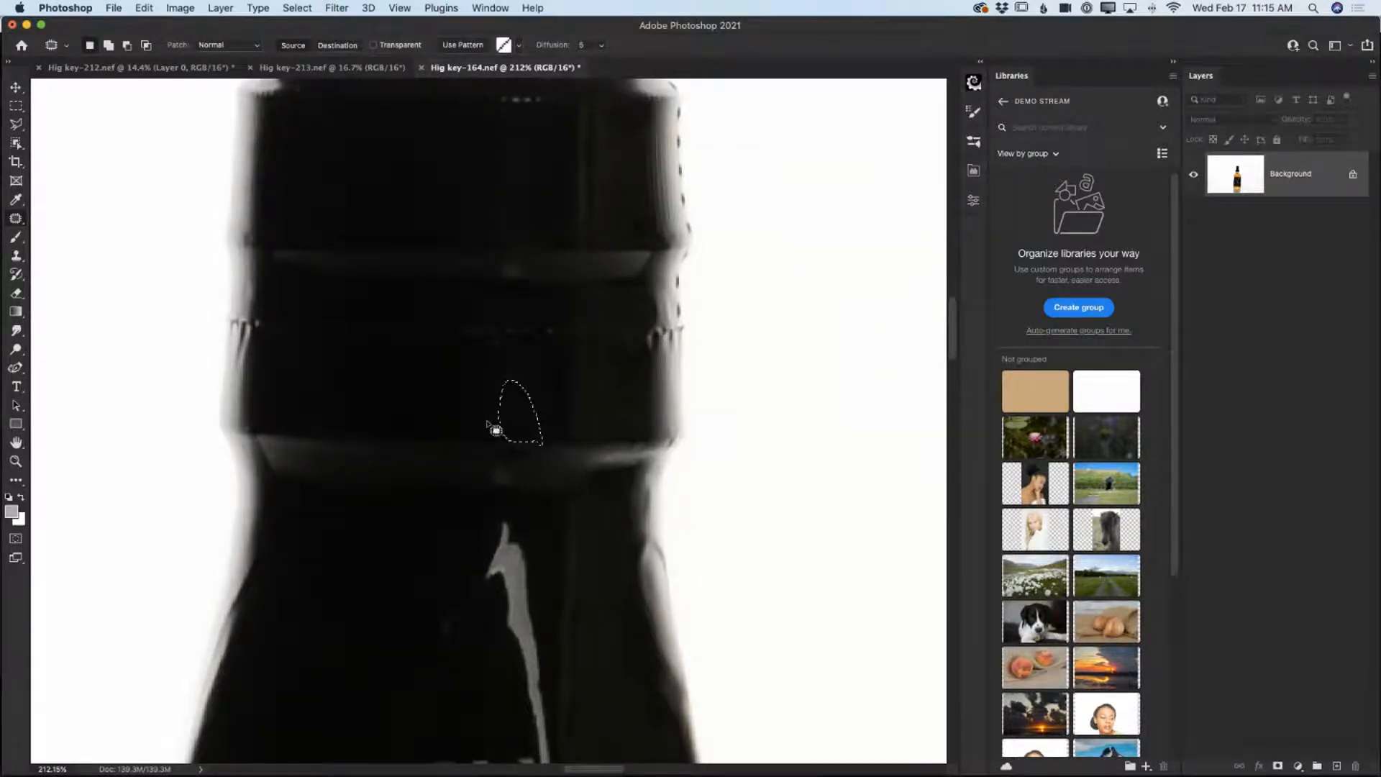
Patch the upper part of the long white reflection on the bottle's black neck with clean dark neighbouring pixels.
scroll(489, 425, down, 5)
drag(482, 284, 507, 261)
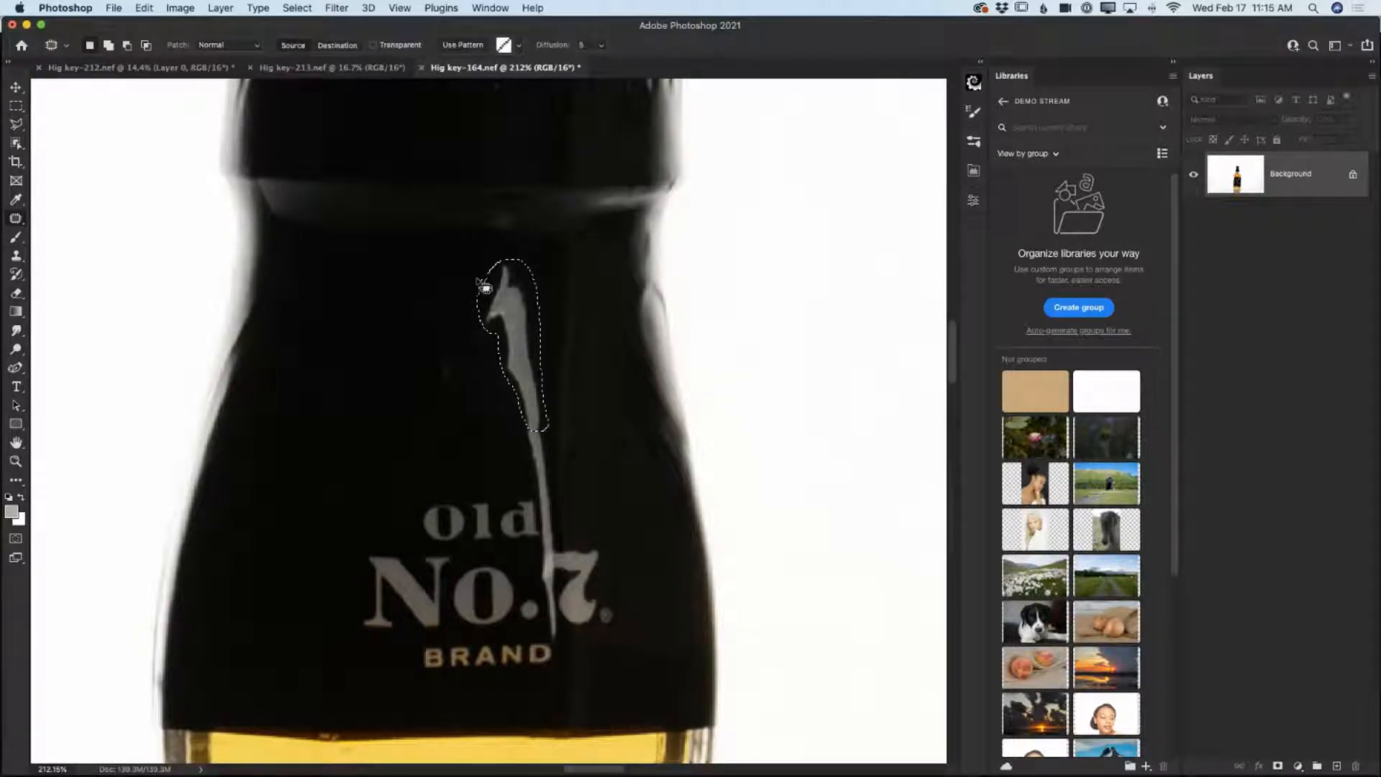
scroll(503, 295, down, 1)
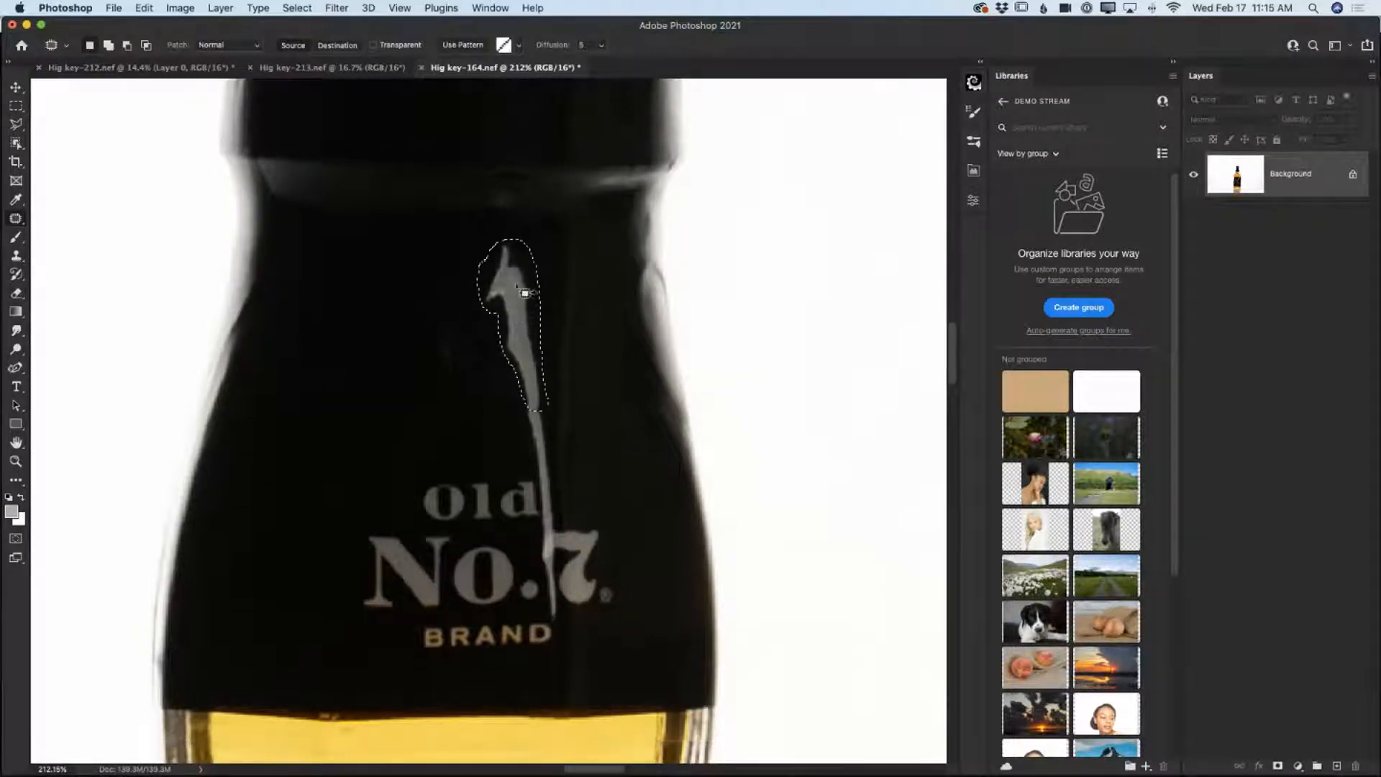
scroll(520, 300, left, 1)
drag(519, 300, 456, 296)
key(super+d)
Patch the thin lower streak of the neck reflection above the 7 and its tail beneath the No. 7 lettering.
mouse_move(540, 436)
mouse_down()
mouse_move(540, 410)
mouse_move(572, 430)
mouse_move(584, 538)
mouse_move(560, 529)
mouse_move(564, 474)
mouse_move(540, 436)
mouse_move(613, 447)
mouse_up()
key(super+d)
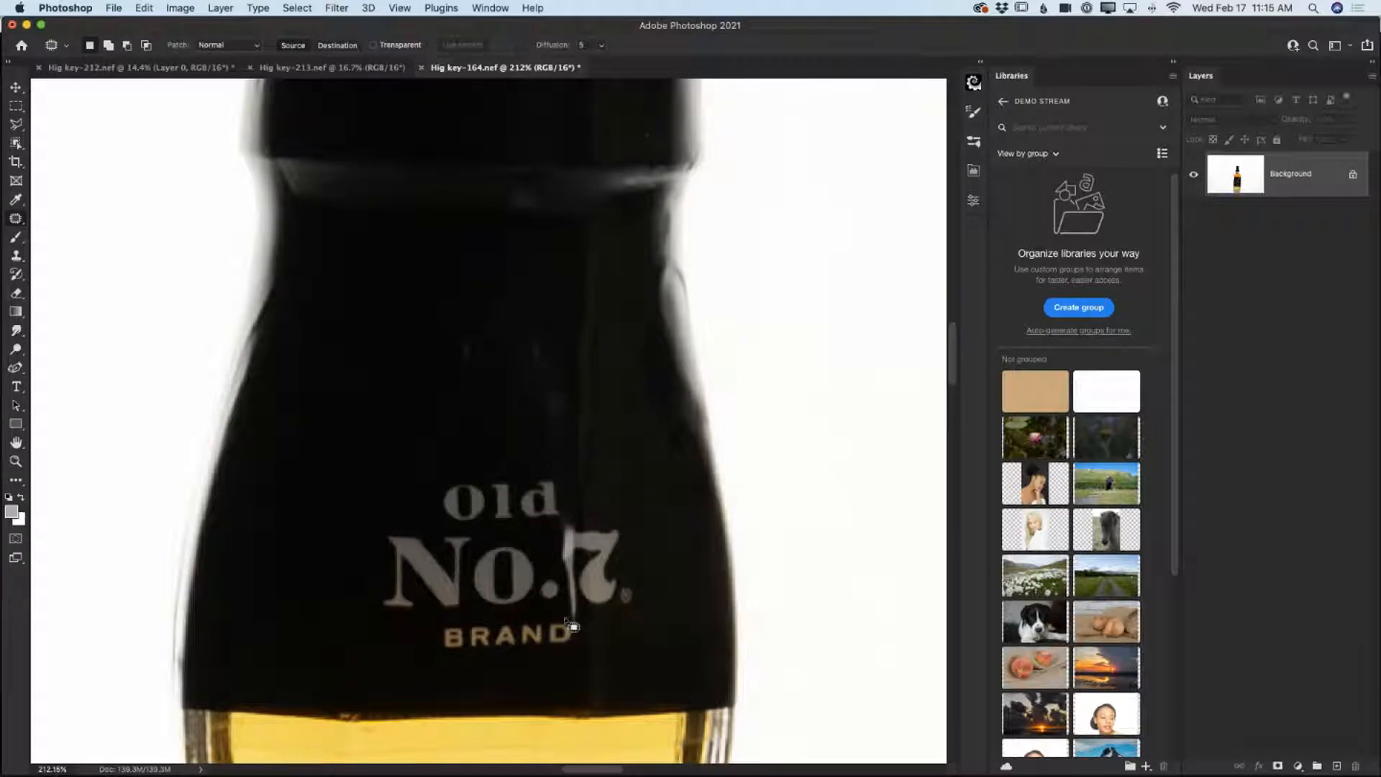
mouse_move(578, 622)
mouse_down()
mouse_move(565, 601)
mouse_move(573, 561)
mouse_move(586, 631)
mouse_move(577, 620)
mouse_move(621, 665)
mouse_up()
key(super+d)
Clone away the remaining white reflection around the 7 on the neck with a small Clone Stamp brush, restoring the numeral's clean edge.
click(16, 461)
drag(586, 543, 585, 543)
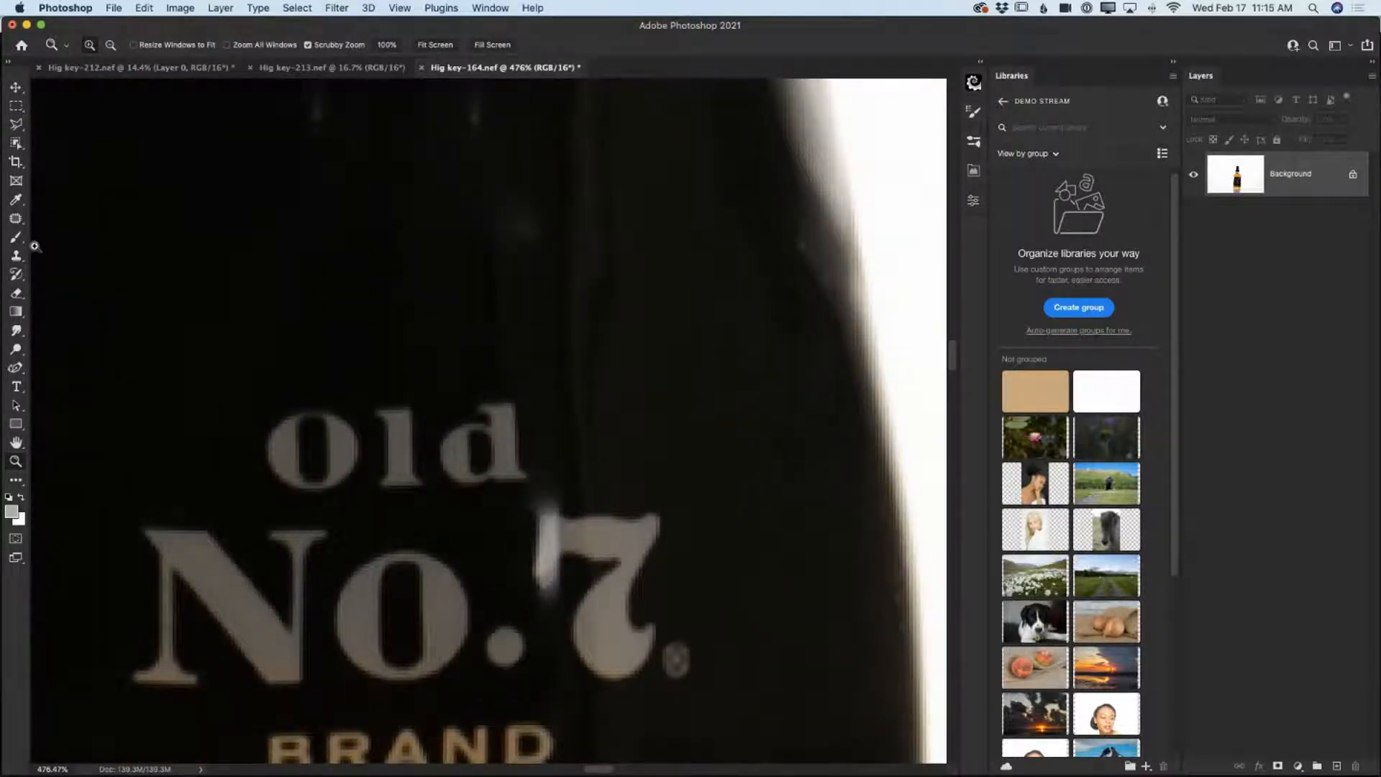
click(20, 262)
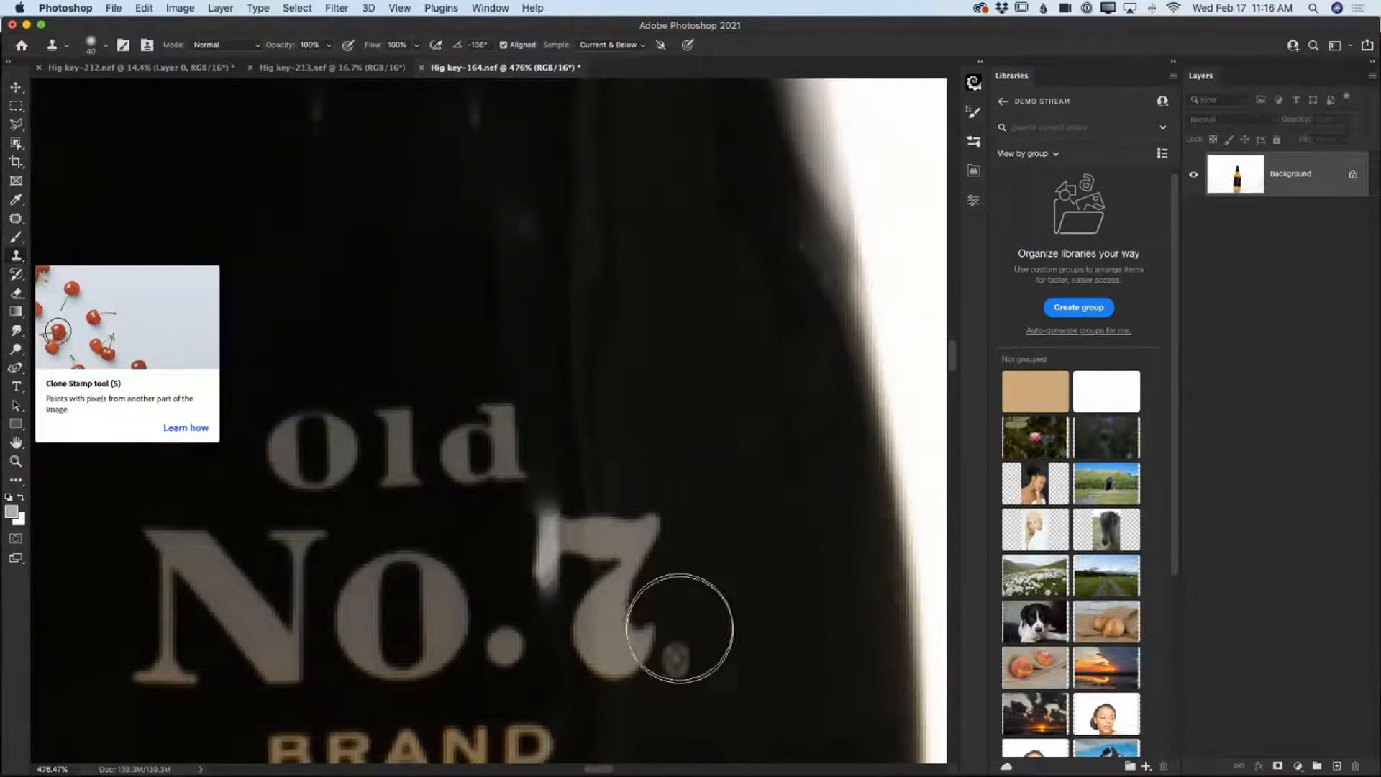
key(bracketleft)
key(bracketleft)
key(bracketleft)
key(bracketleft)
key(bracketleft)
key(bracketleft)
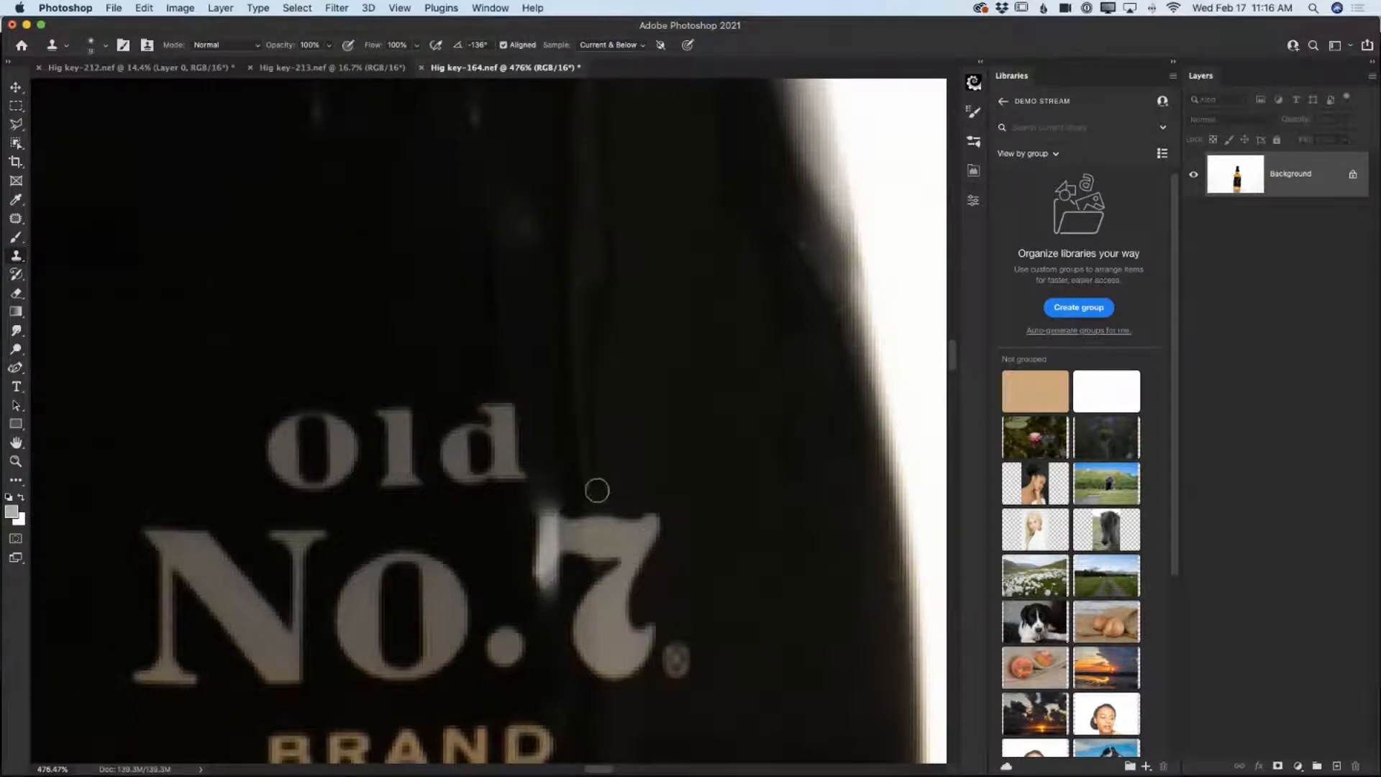
key(bracketleft)
key(bracketleft)
drag(558, 504, 543, 507)
mouse_move(567, 589)
mouse_down()
mouse_move(540, 588)
mouse_move(565, 570)
mouse_move(537, 584)
mouse_move(561, 566)
mouse_move(543, 585)
mouse_move(563, 533)
mouse_up()
alt+click(553, 613)
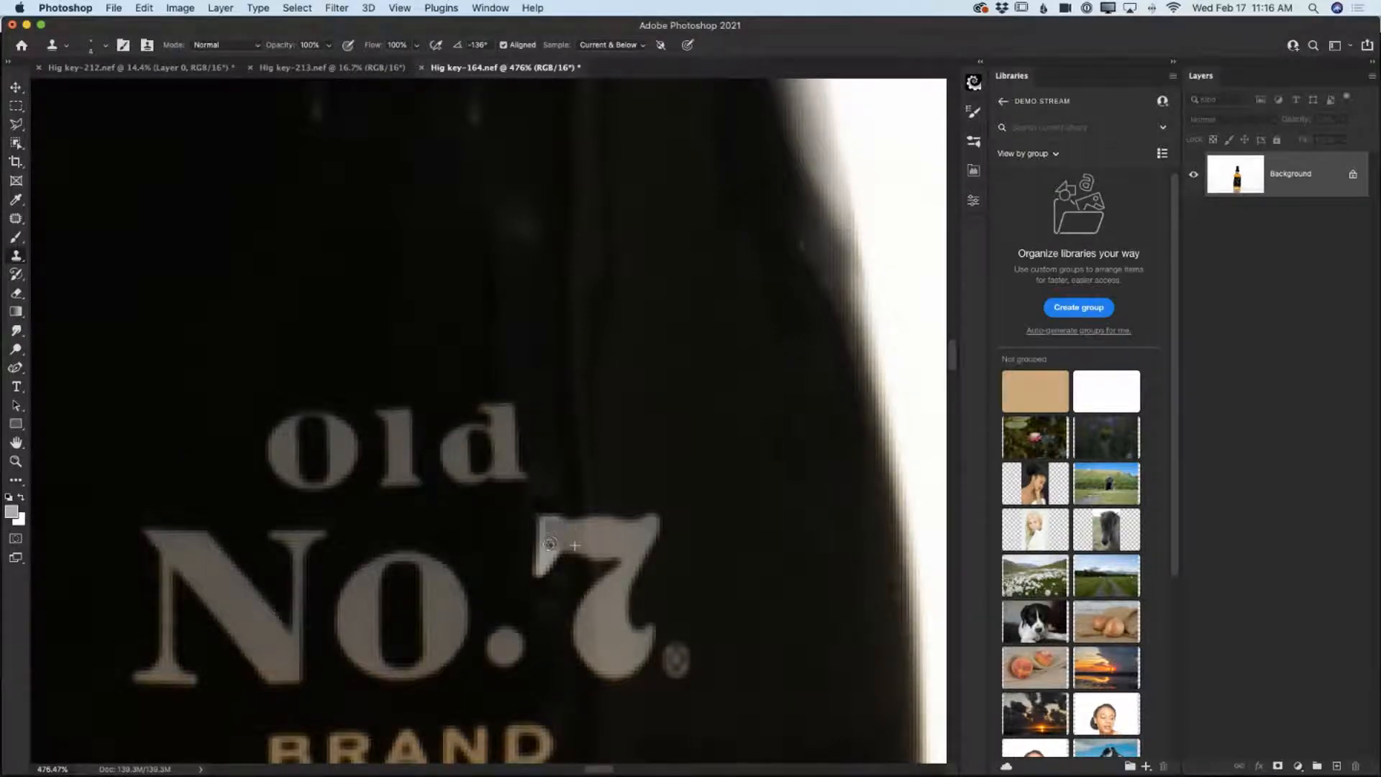
drag(544, 544, 546, 558)
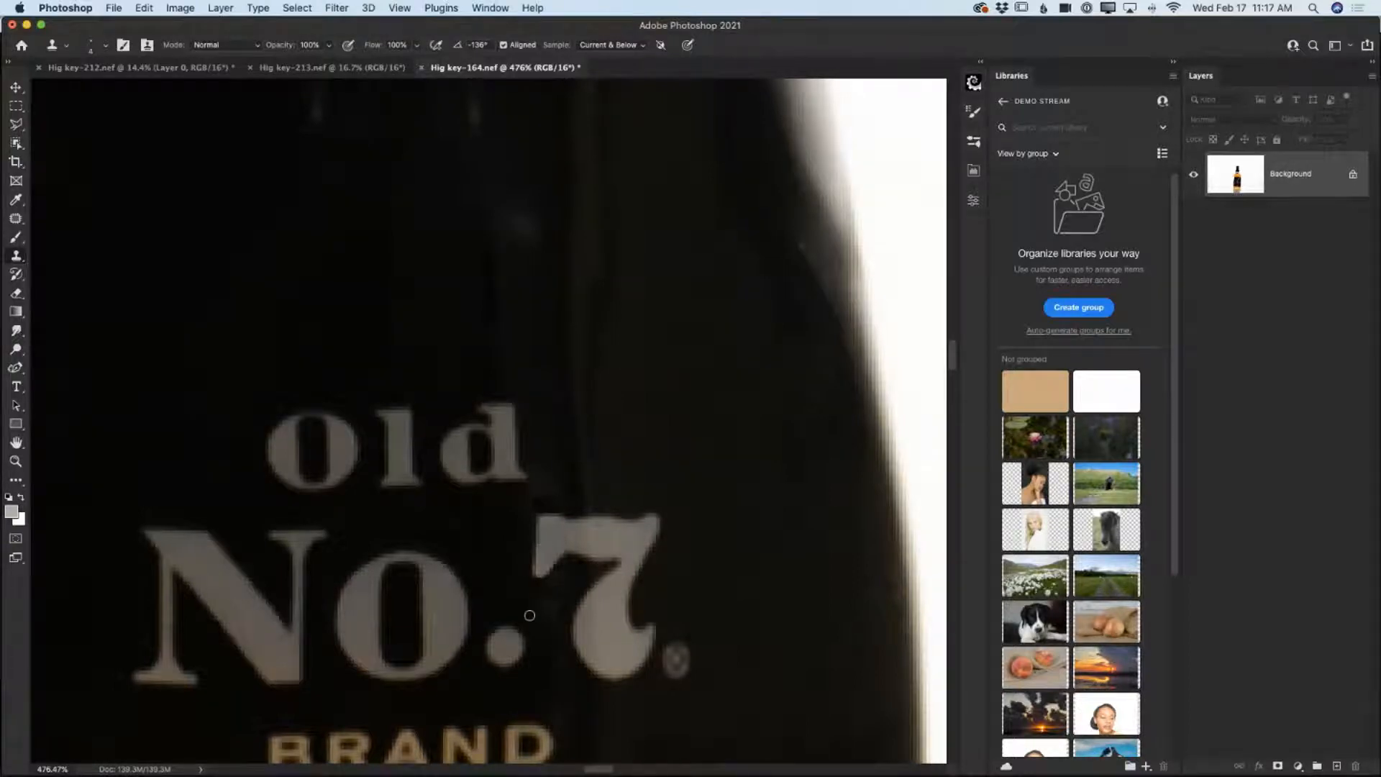
Patch out the grey shadows at the right and left edges of the white background with clean white areas.
click(16, 461)
drag(404, 541, 225, 507)
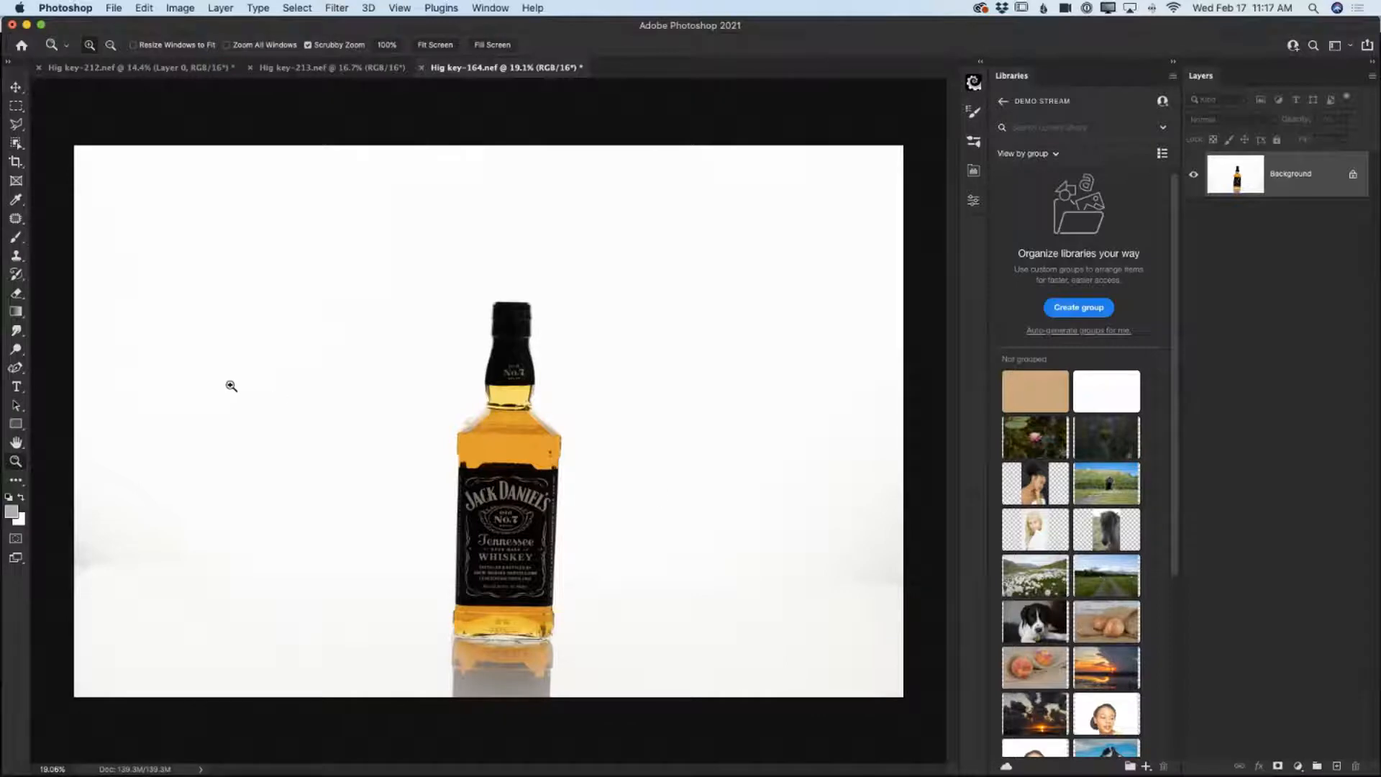
click(15, 220)
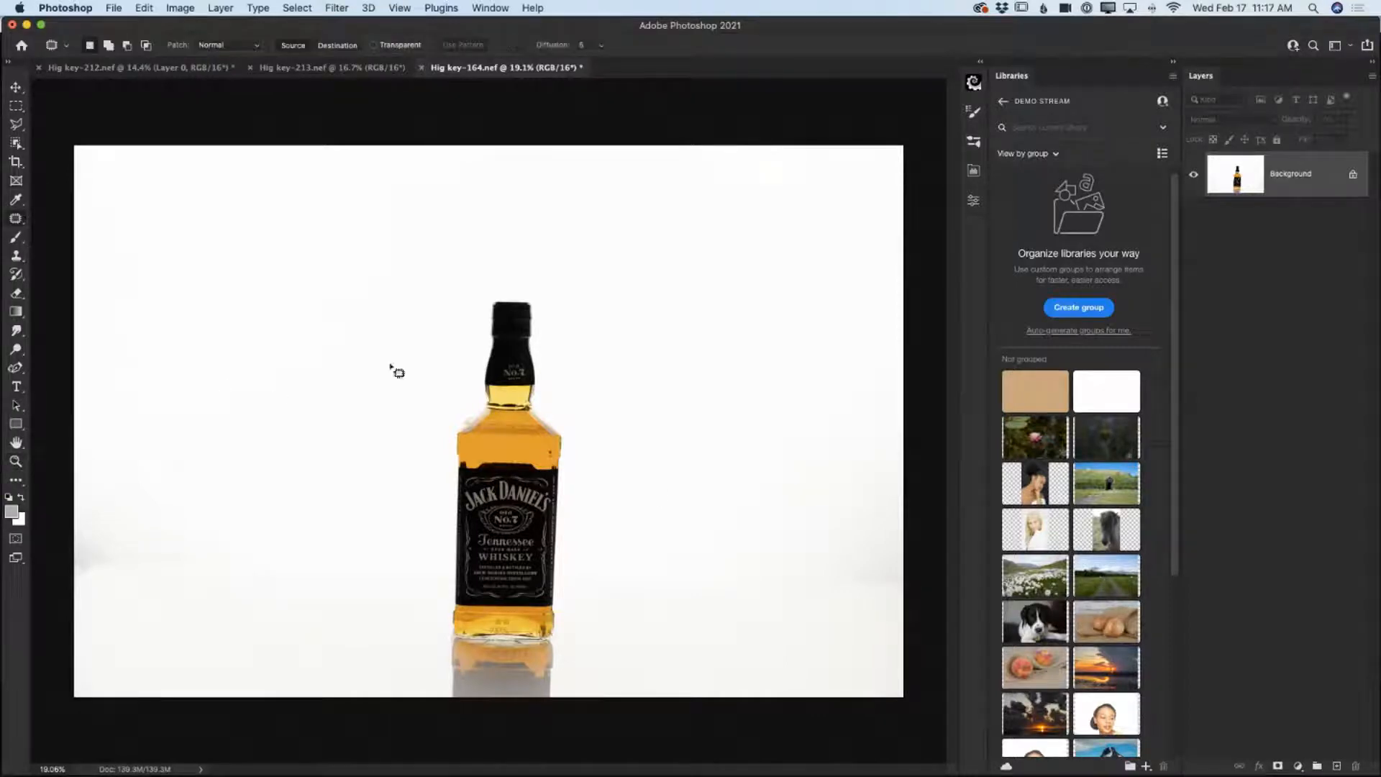
mouse_move(802, 591)
mouse_down()
mouse_move(774, 571)
mouse_move(890, 565)
mouse_move(922, 582)
mouse_move(880, 599)
mouse_up()
drag(863, 580, 727, 584)
mouse_move(95, 573)
mouse_down()
mouse_move(85, 542)
mouse_move(139, 534)
mouse_move(227, 558)
mouse_move(202, 594)
mouse_move(82, 593)
mouse_move(317, 595)
mouse_up()
click(217, 639)
mouse_move(75, 590)
mouse_down()
mouse_move(68, 570)
mouse_move(90, 589)
mouse_move(75, 590)
mouse_move(133, 578)
mouse_up()
click(172, 607)
Open the bottle image in the Camera Raw Filter and set Exposure to +0.40.
click(336, 15)
click(370, 121)
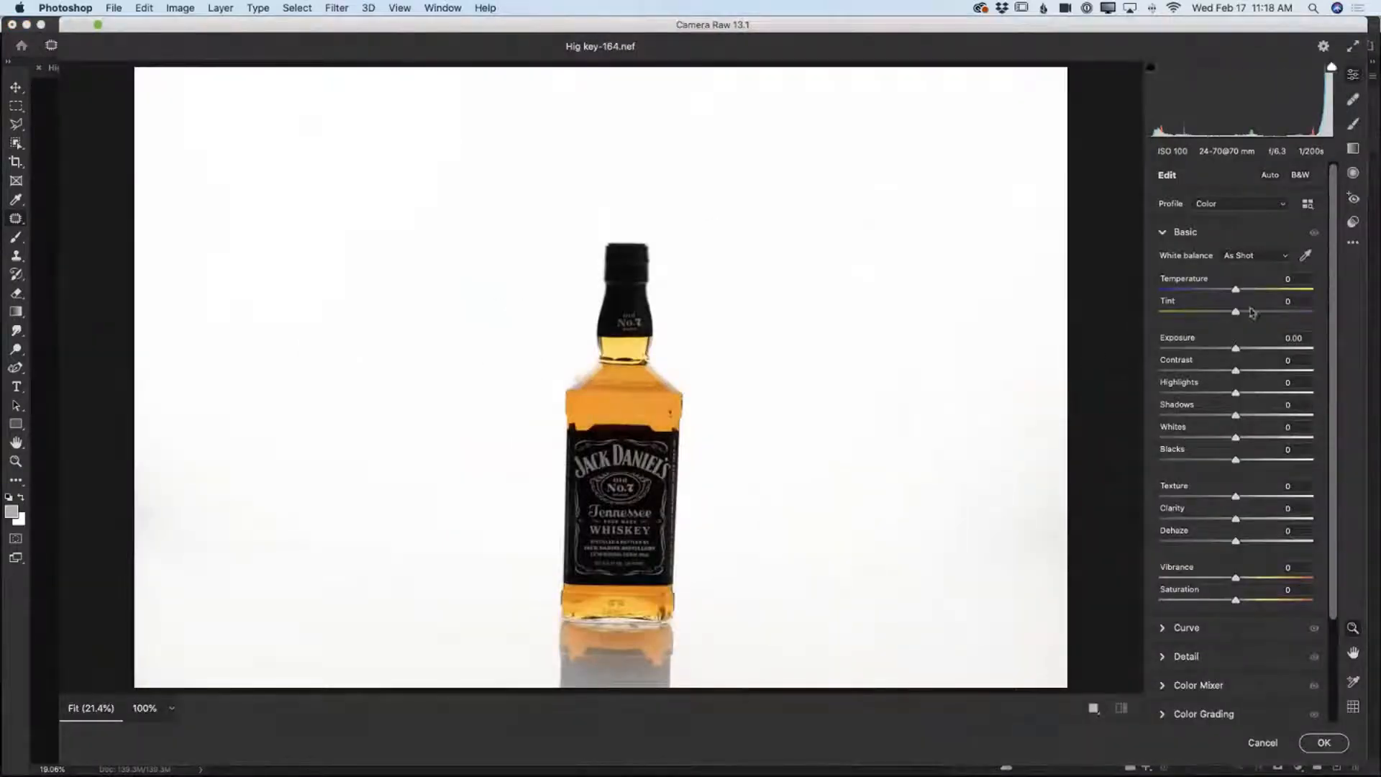
drag(1236, 350, 1242, 351)
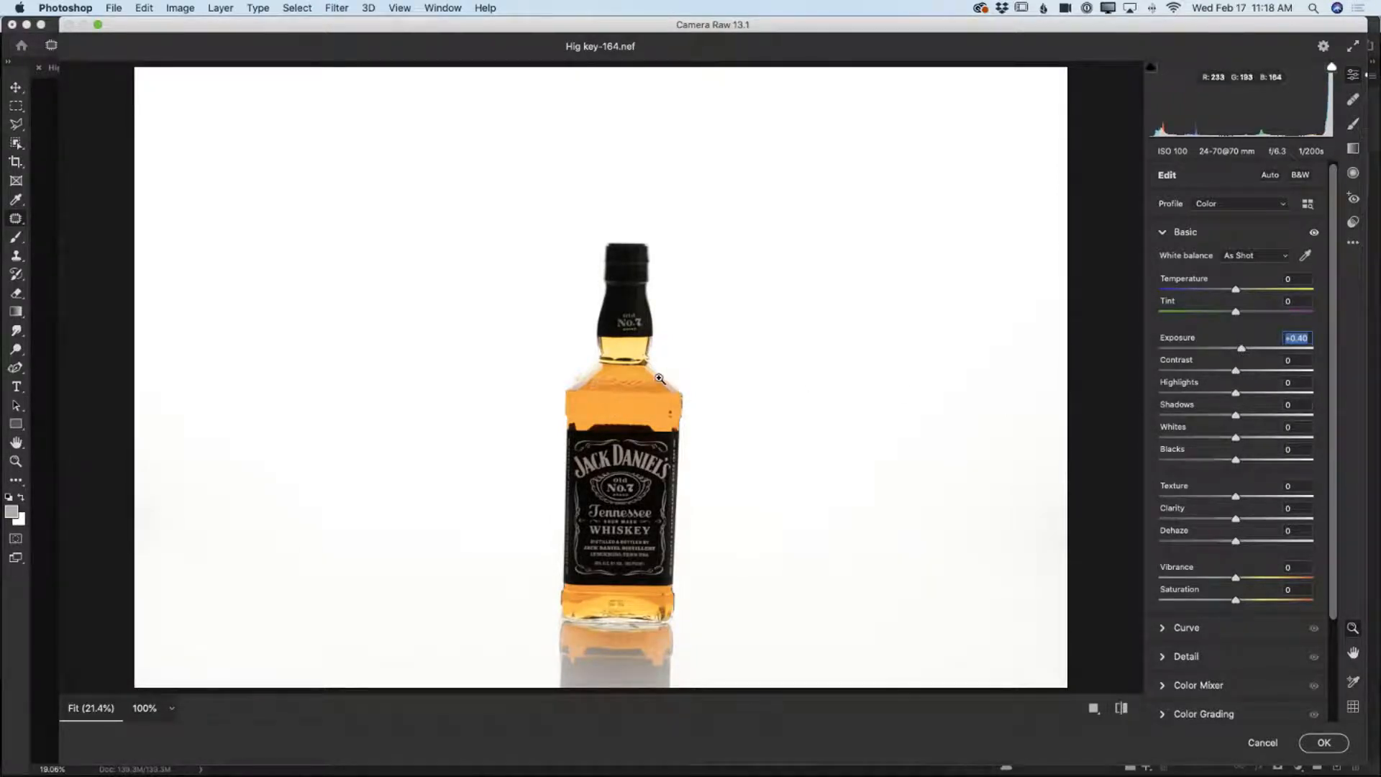
scroll(659, 377, up, 3)
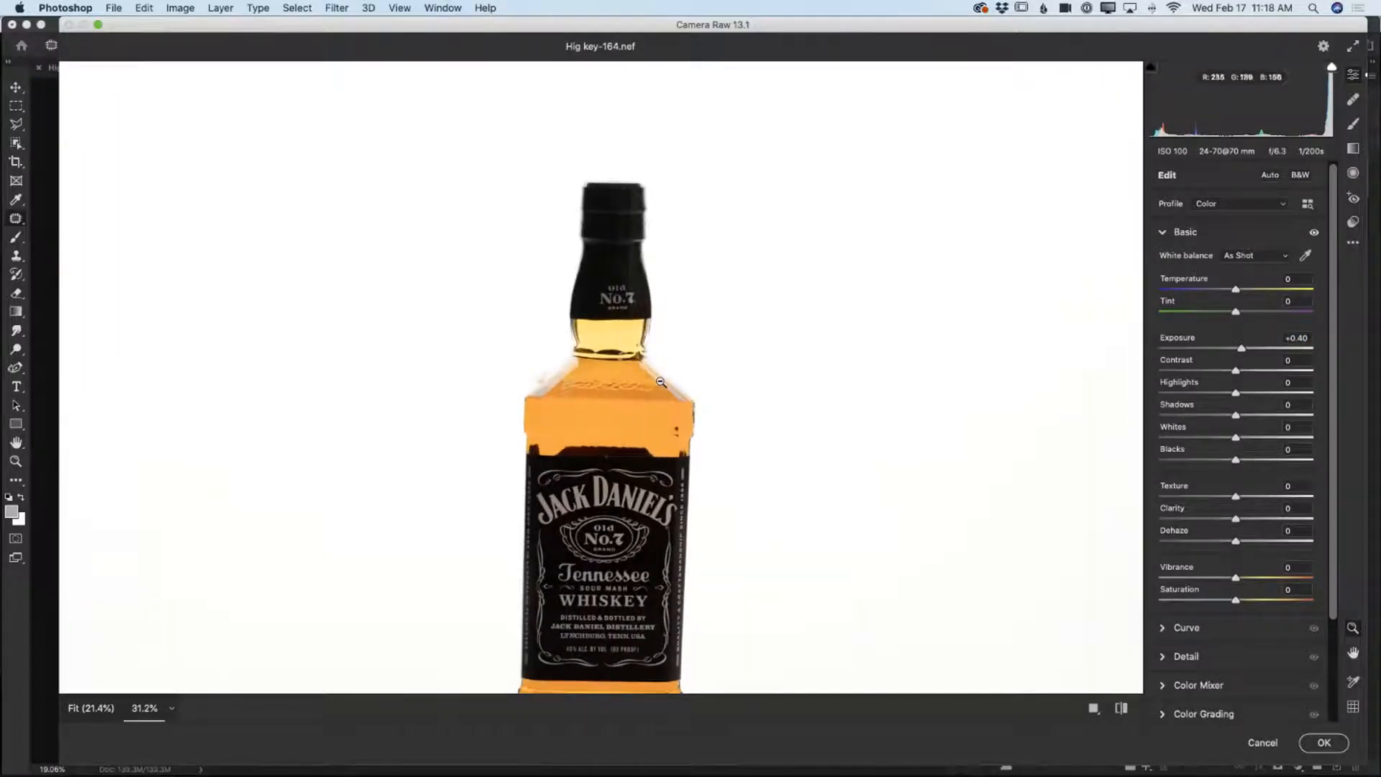
scroll(606, 401, down, 1)
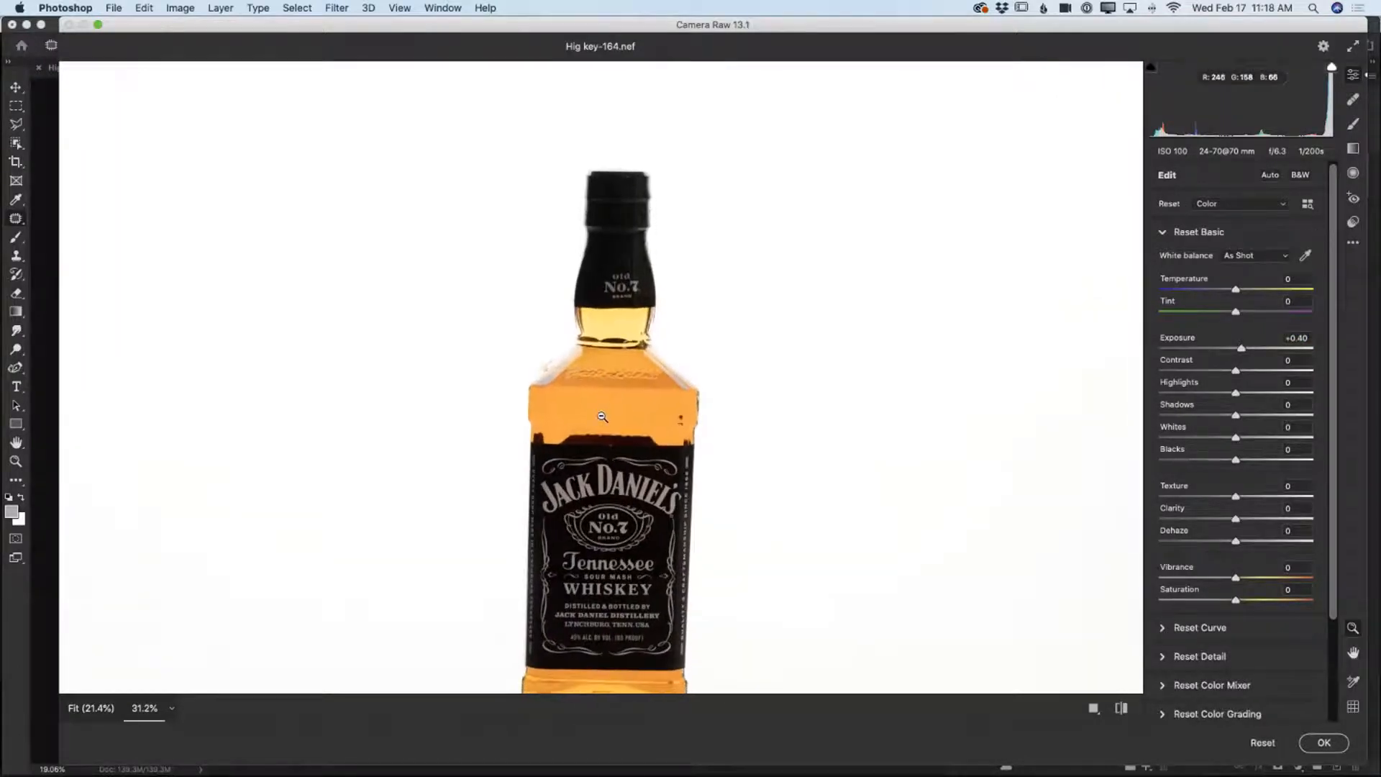
alt+click(602, 417)
Set Contrast to +24, Highlights to +13, Shadows to +9, Whites to +18 and Blacks to -4.
drag(1238, 374, 1243, 414)
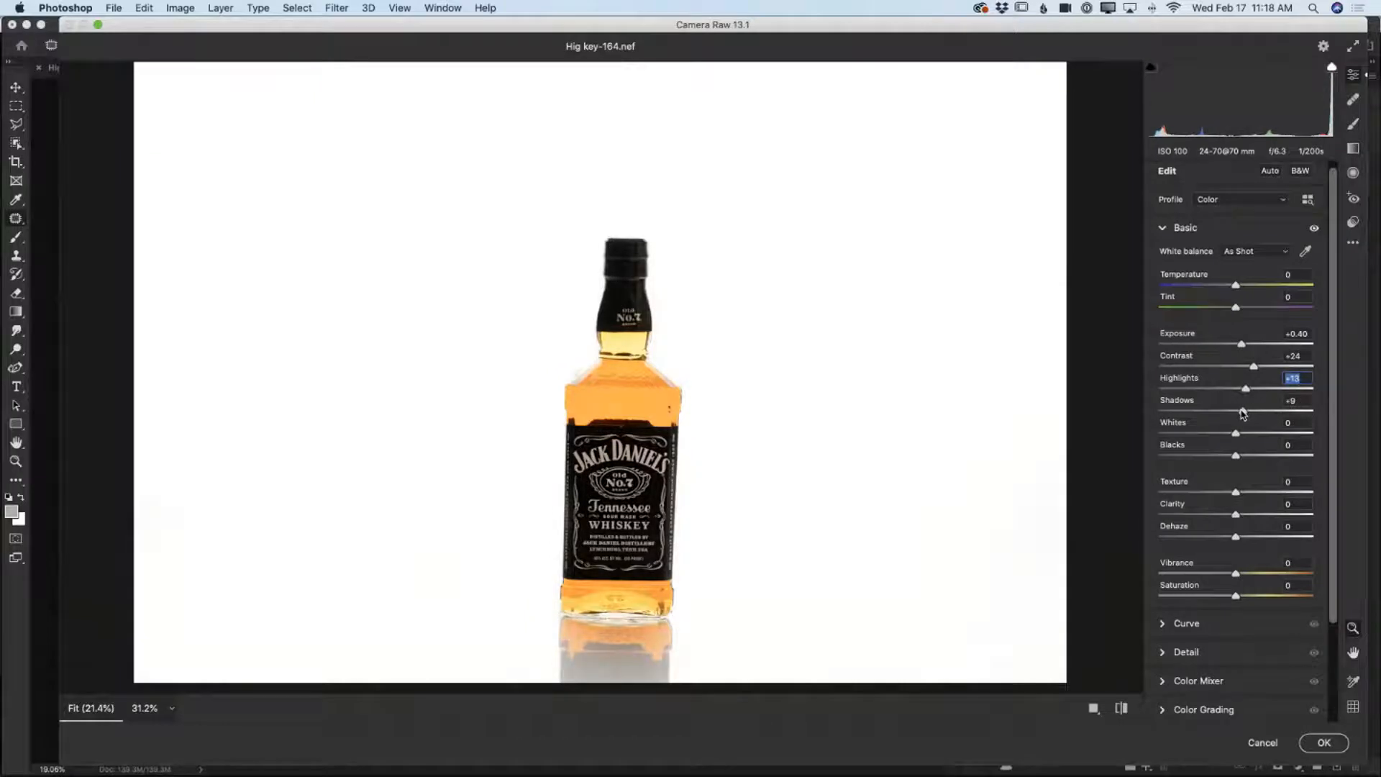
scroll(1233, 421, down, 2)
drag(1244, 415, 1234, 432)
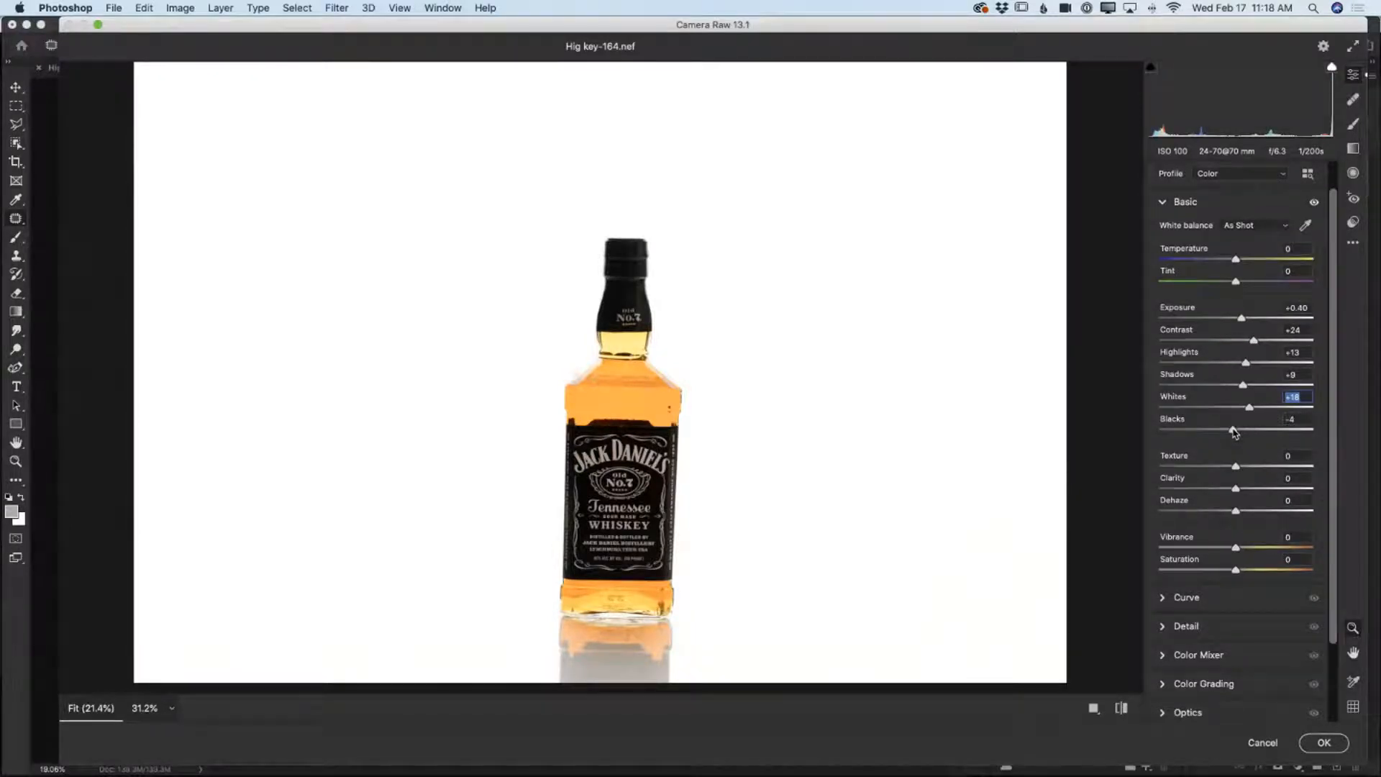
drag(1234, 432, 1234, 431)
scroll(1215, 468, down, 1)
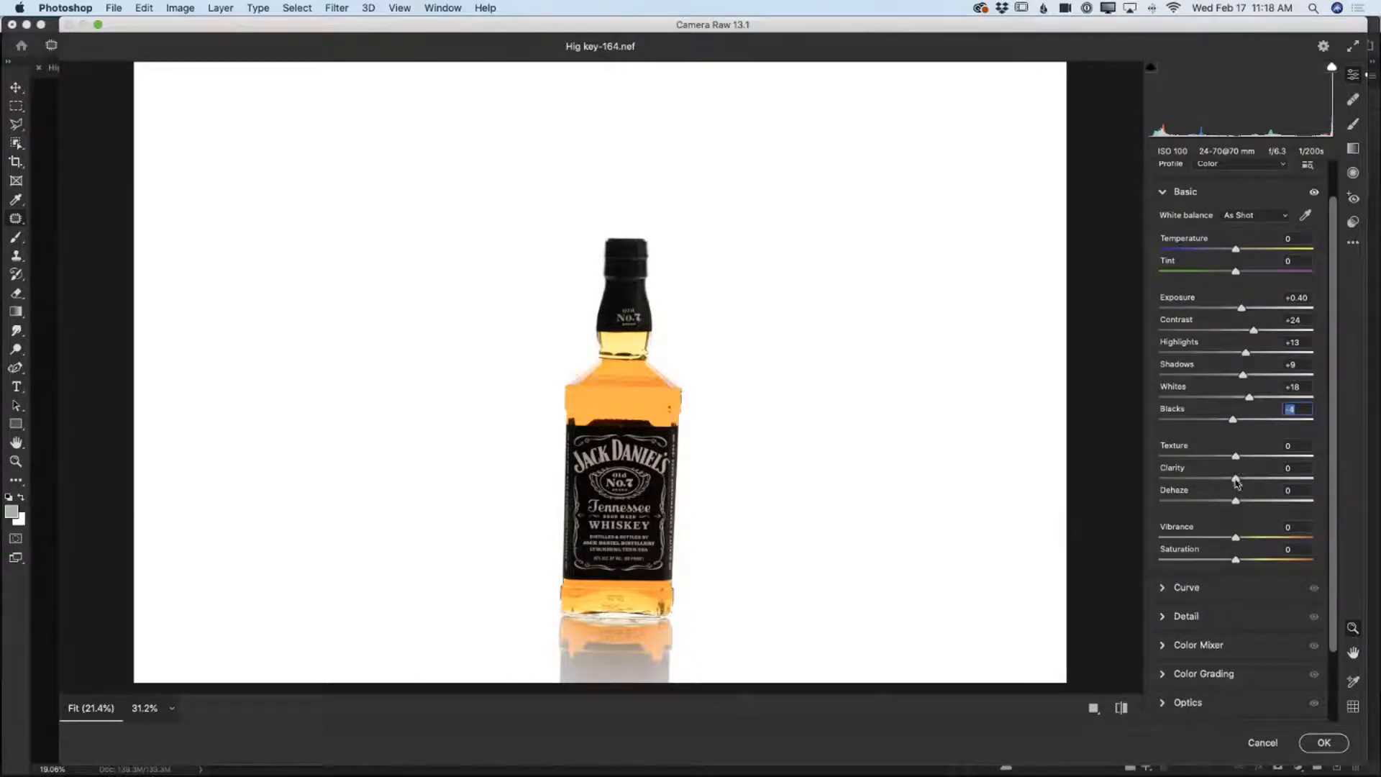
Set Clarity to +10 and Texture to +3 for the bottle image.
drag(1236, 478, 1237, 461)
scroll(1241, 473, up, 1)
scroll(1237, 461, down, 1)
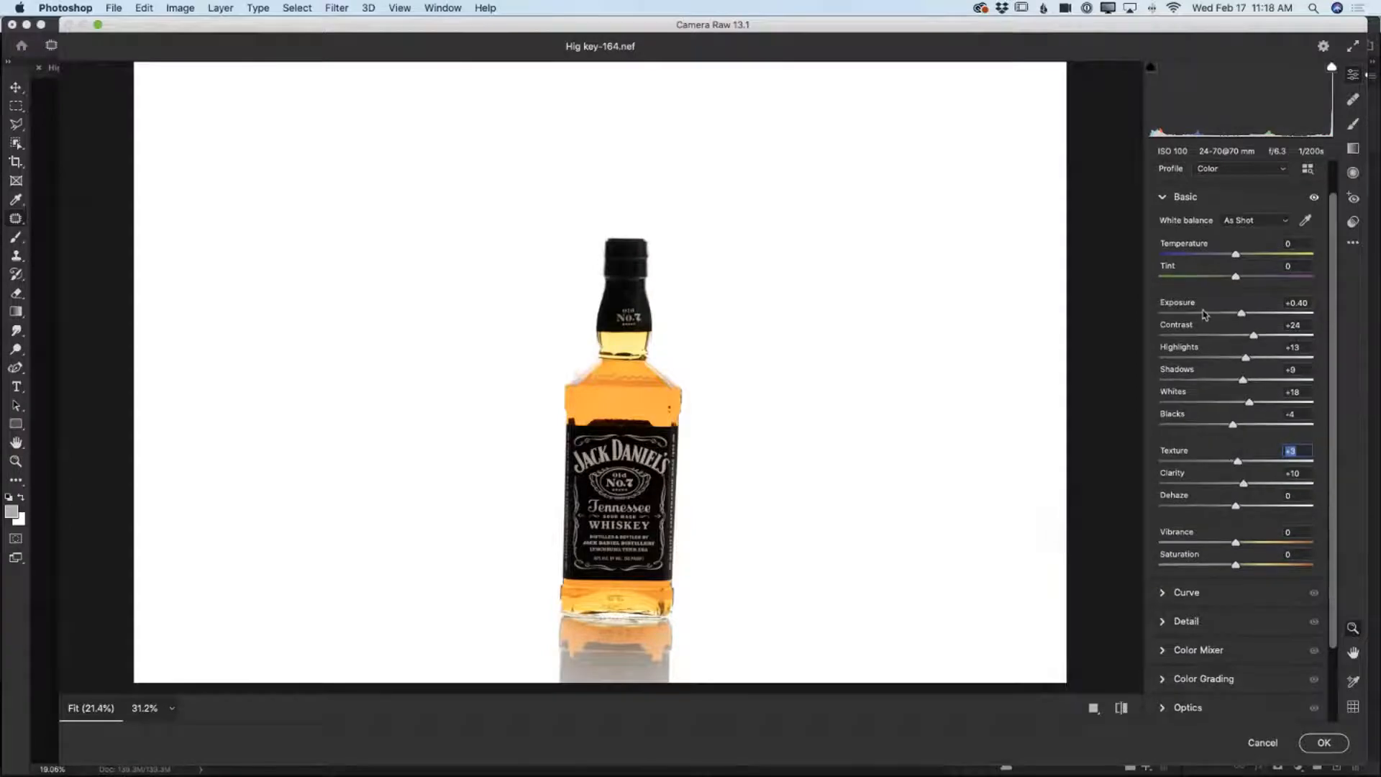
Apply the Camera Raw adjustments and crop empty white background off the left and top of the bottle image.
click(1244, 316)
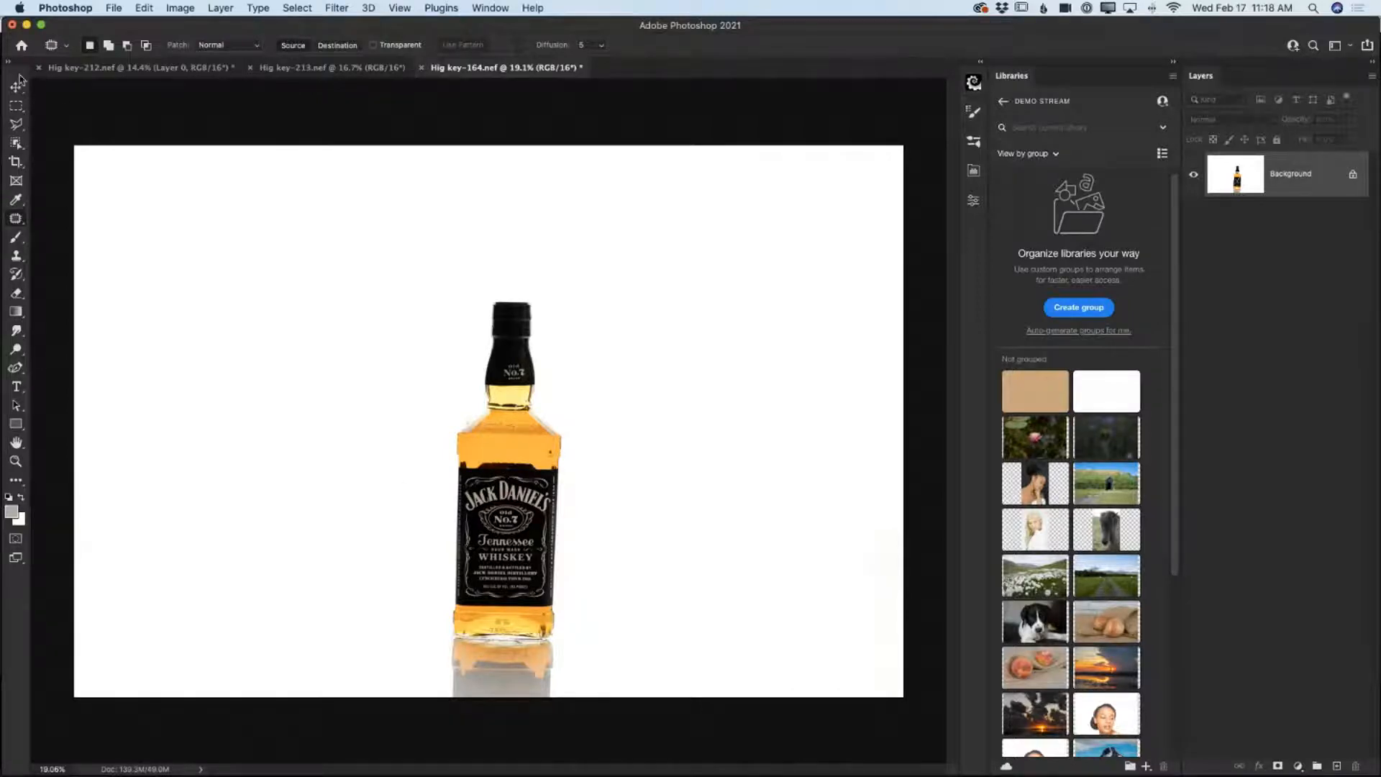
click(14, 461)
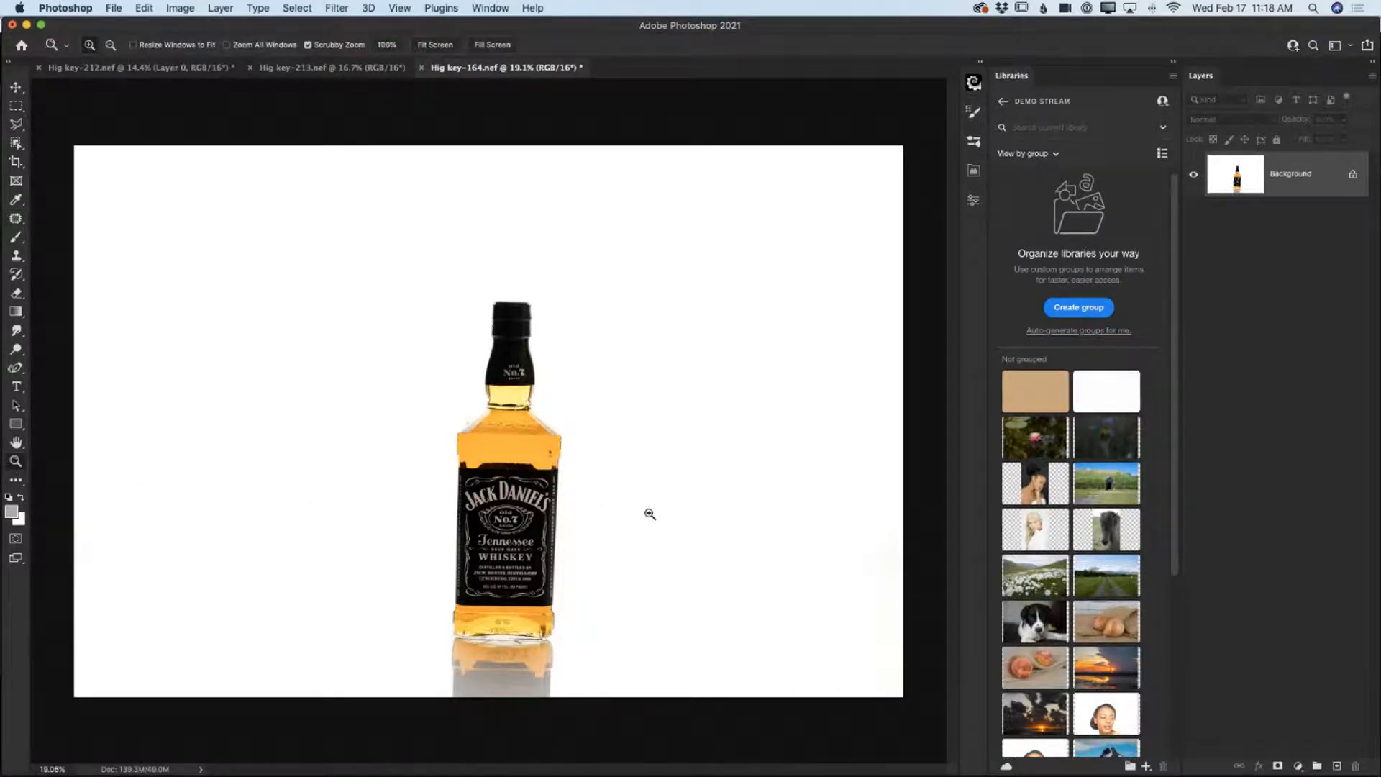
drag(647, 515, 635, 514)
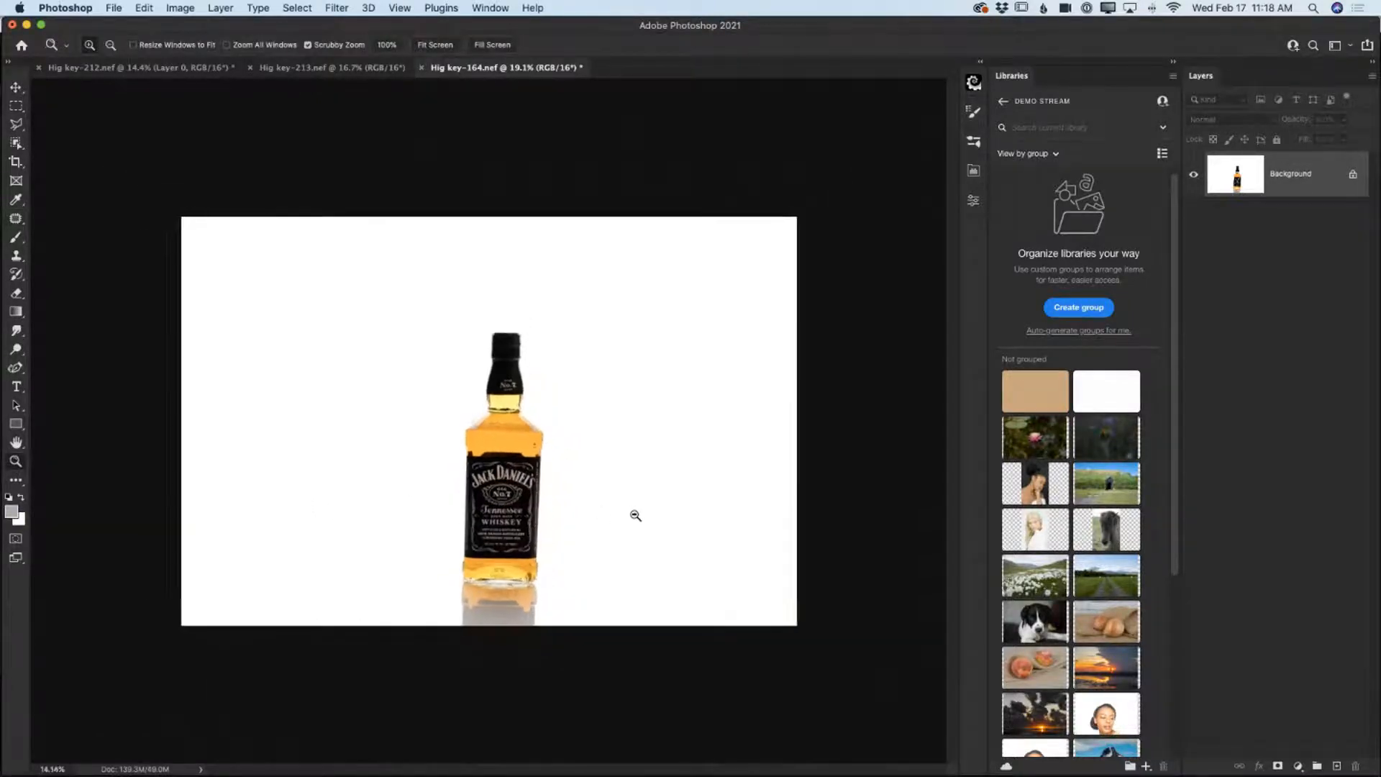
click(16, 161)
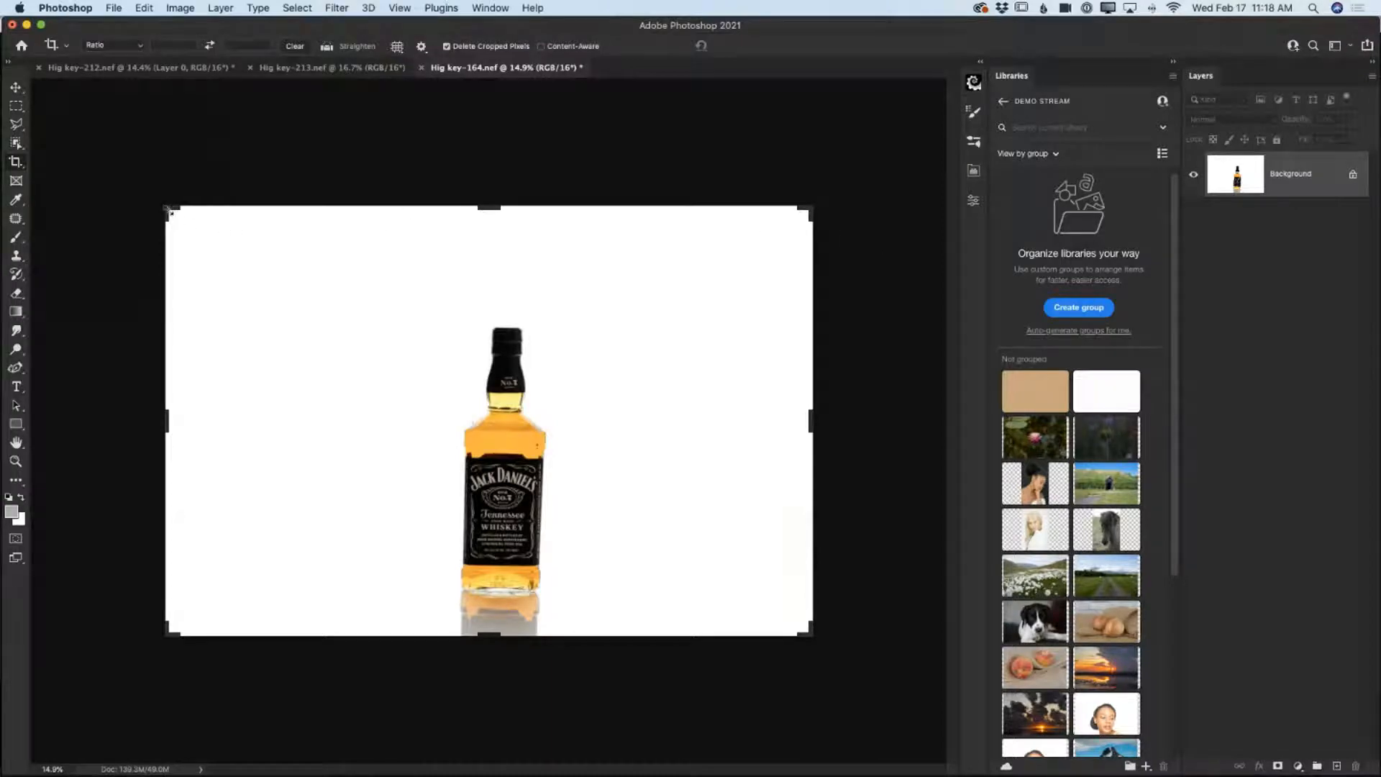
click(193, 214)
drag(192, 214, 238, 231)
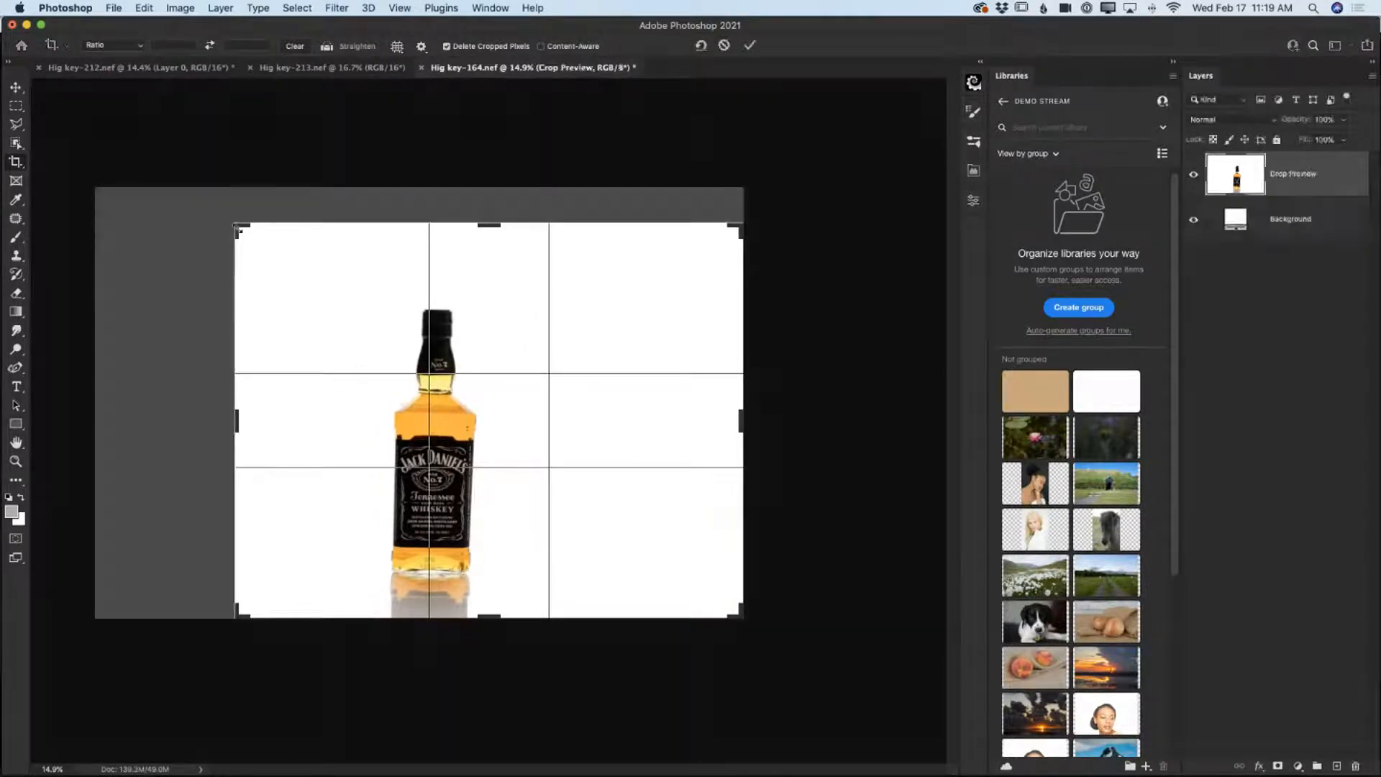
click(748, 46)
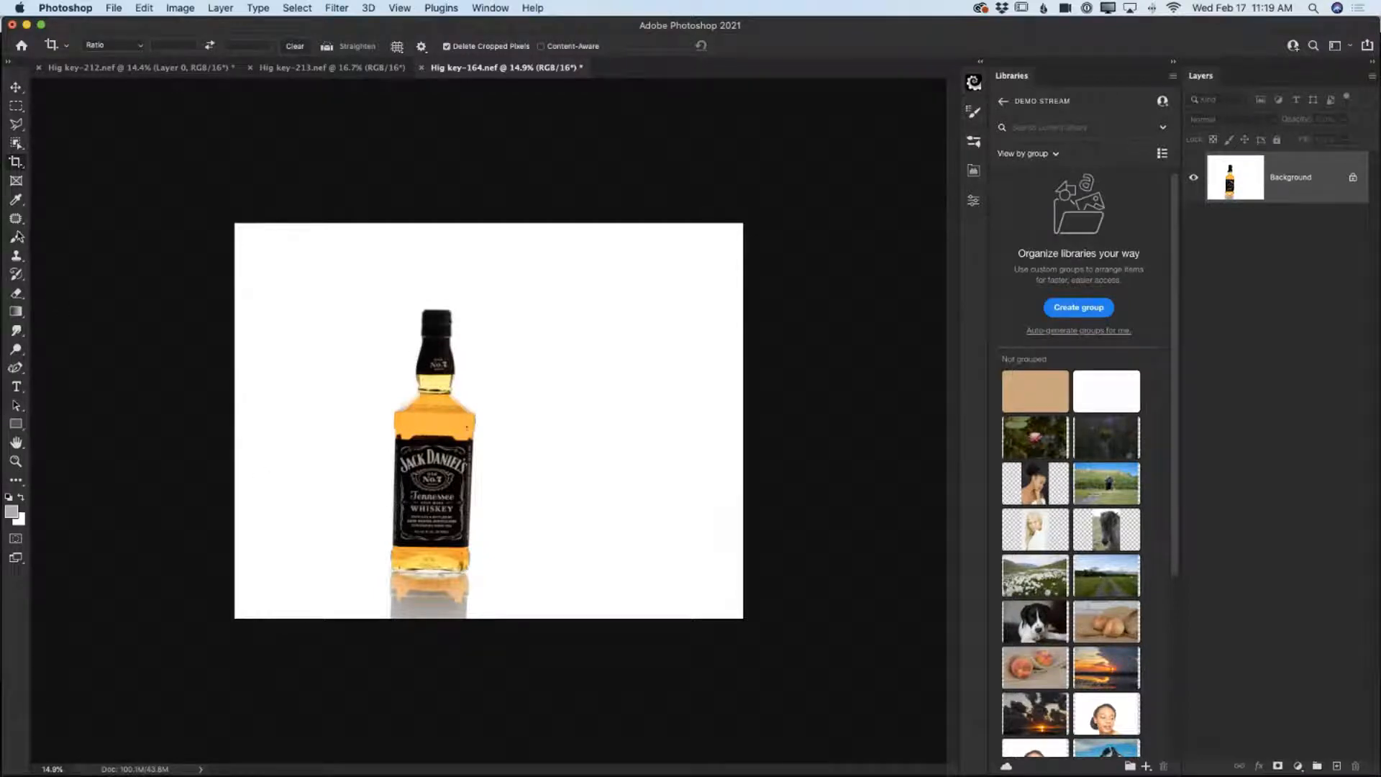
Unlock the Background layer, scale it to 108.63% with a rotation of about -0.92°, and shift the bottle slightly up and left.
click(15, 89)
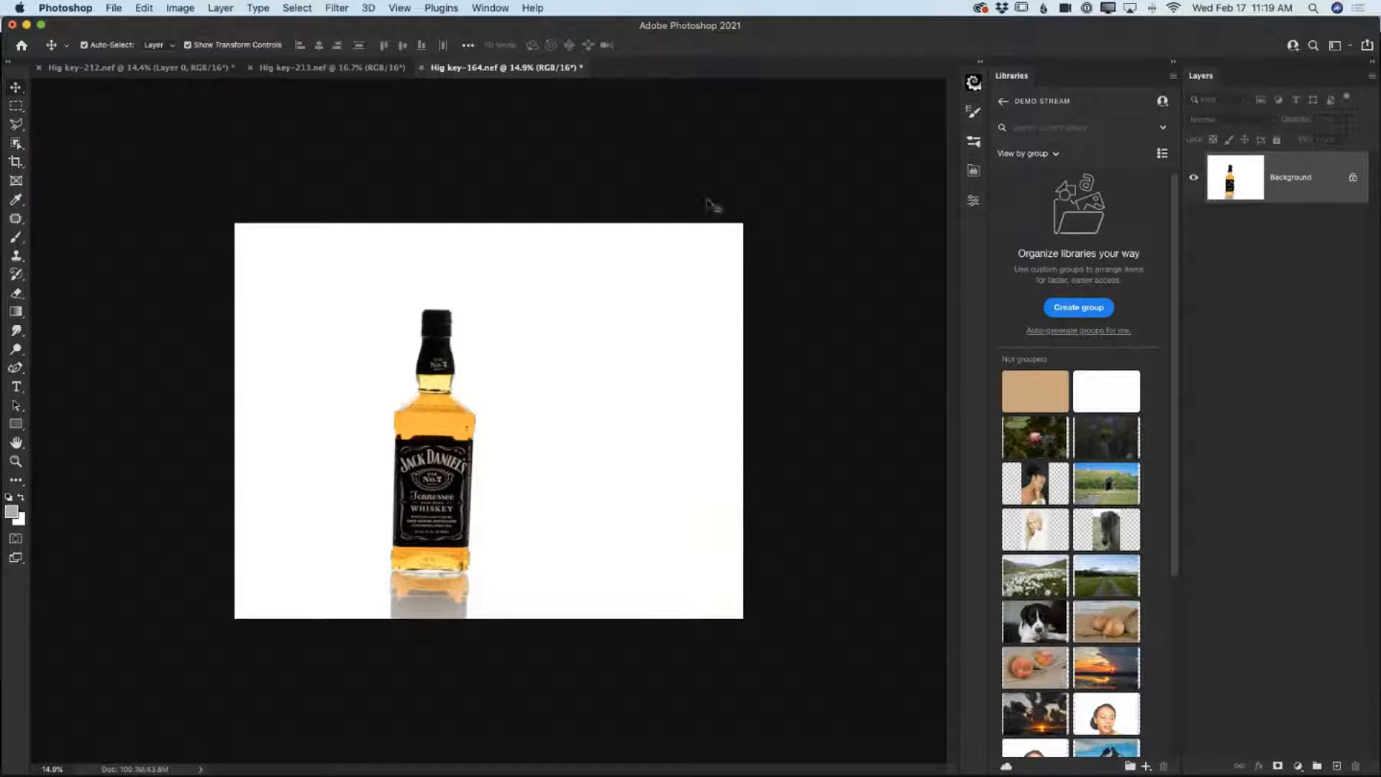
click(1353, 178)
drag(743, 222, 777, 206)
drag(235, 617, 221, 628)
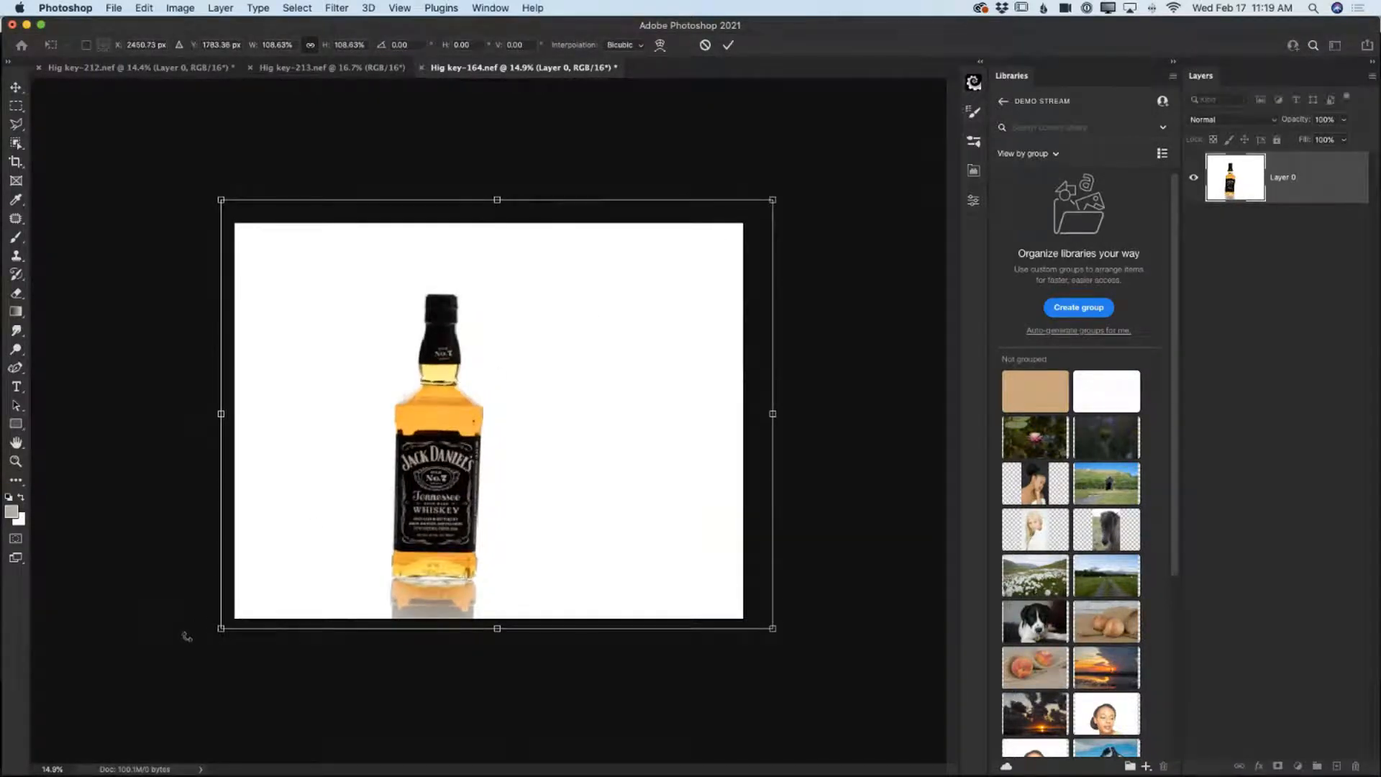
drag(186, 635, 189, 639)
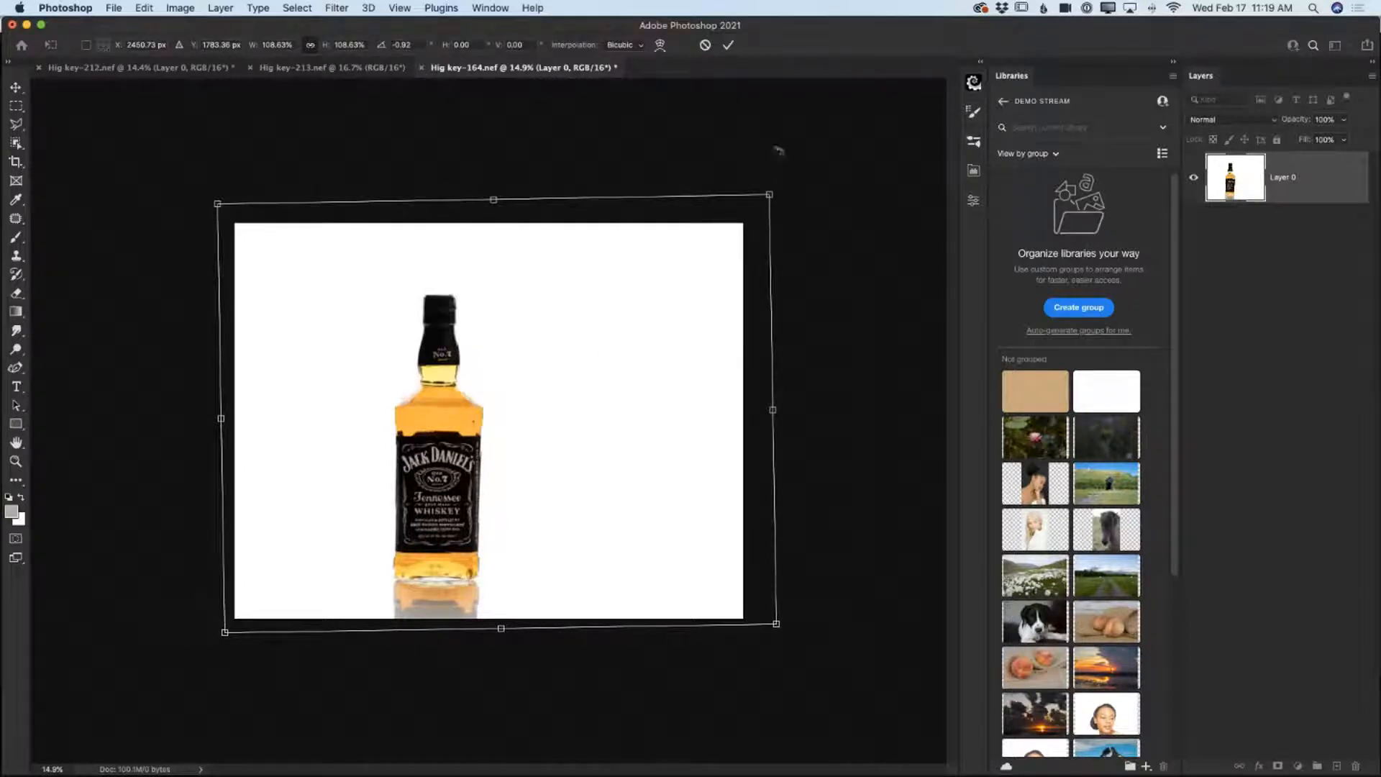
click(728, 45)
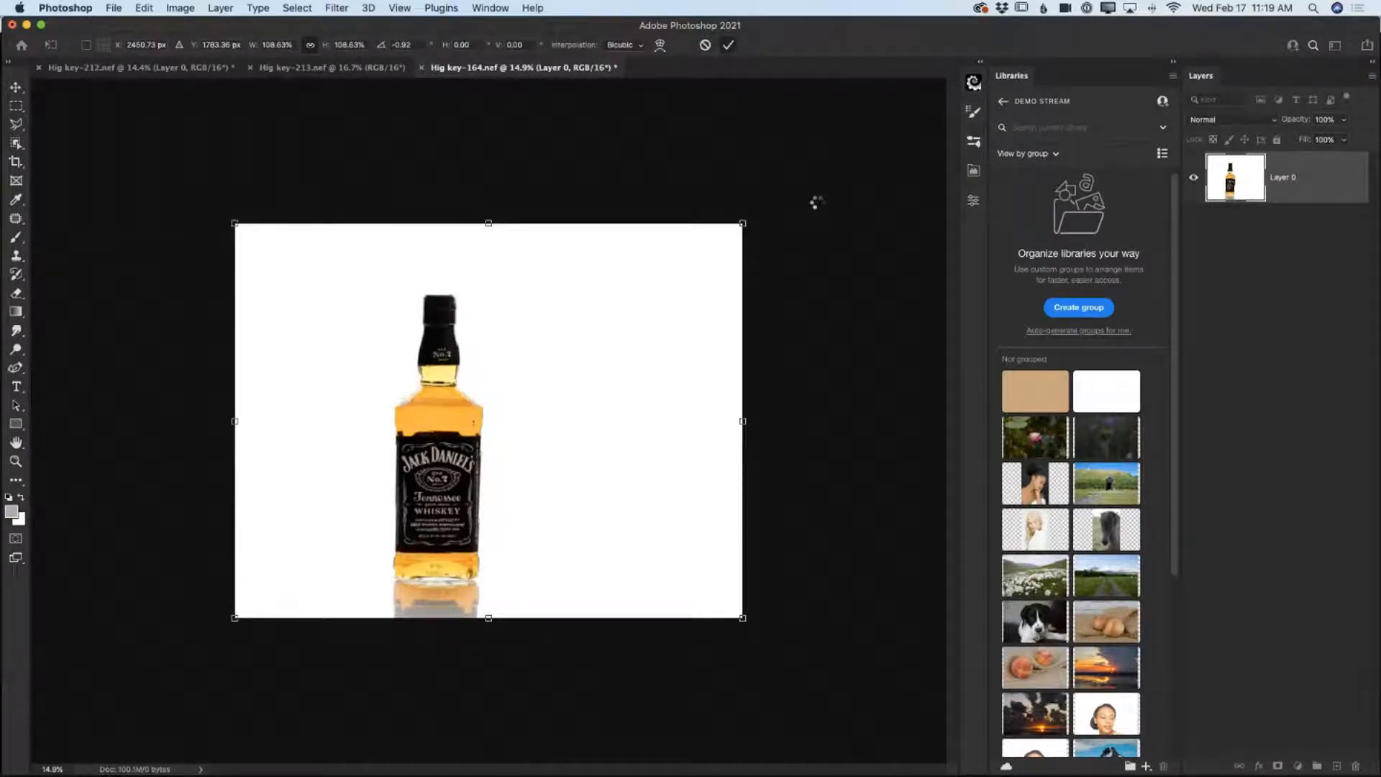
drag(424, 495, 412, 488)
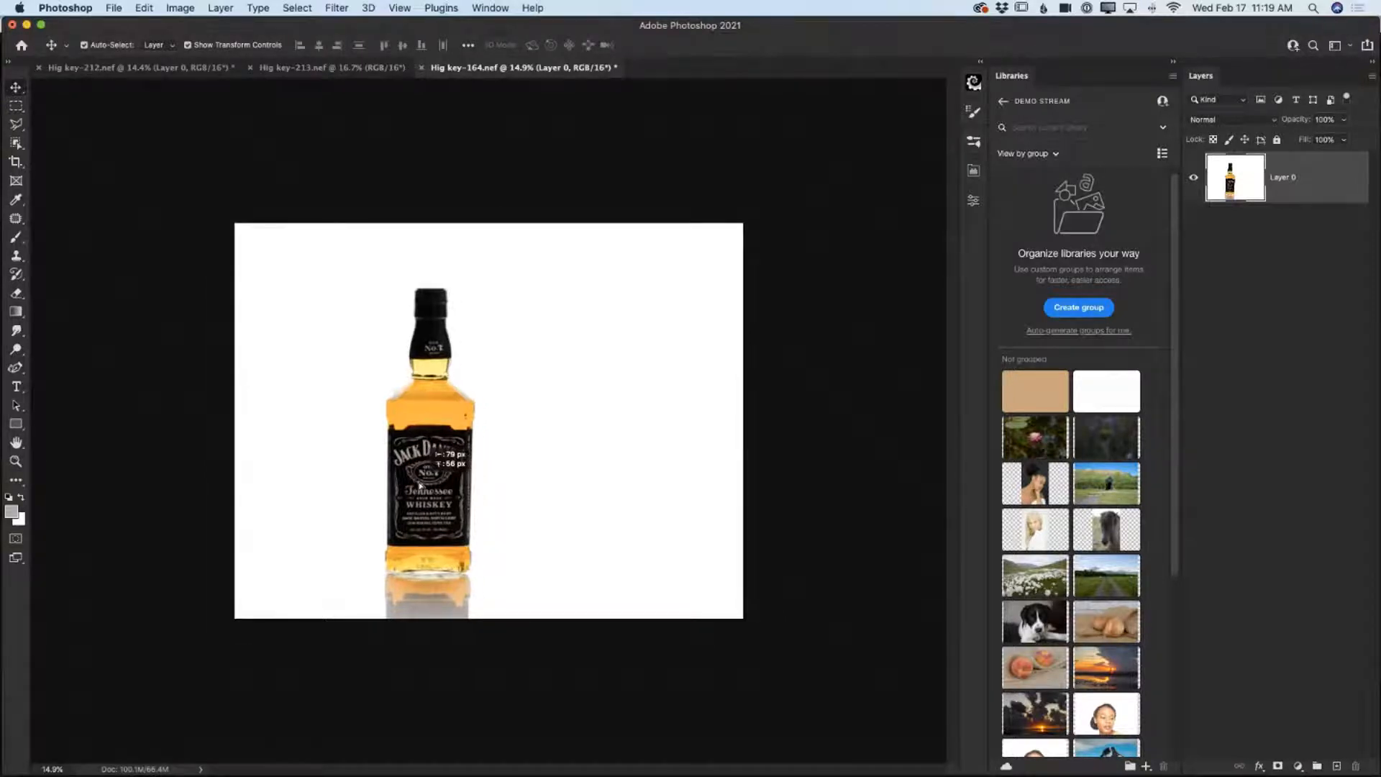
click(827, 452)
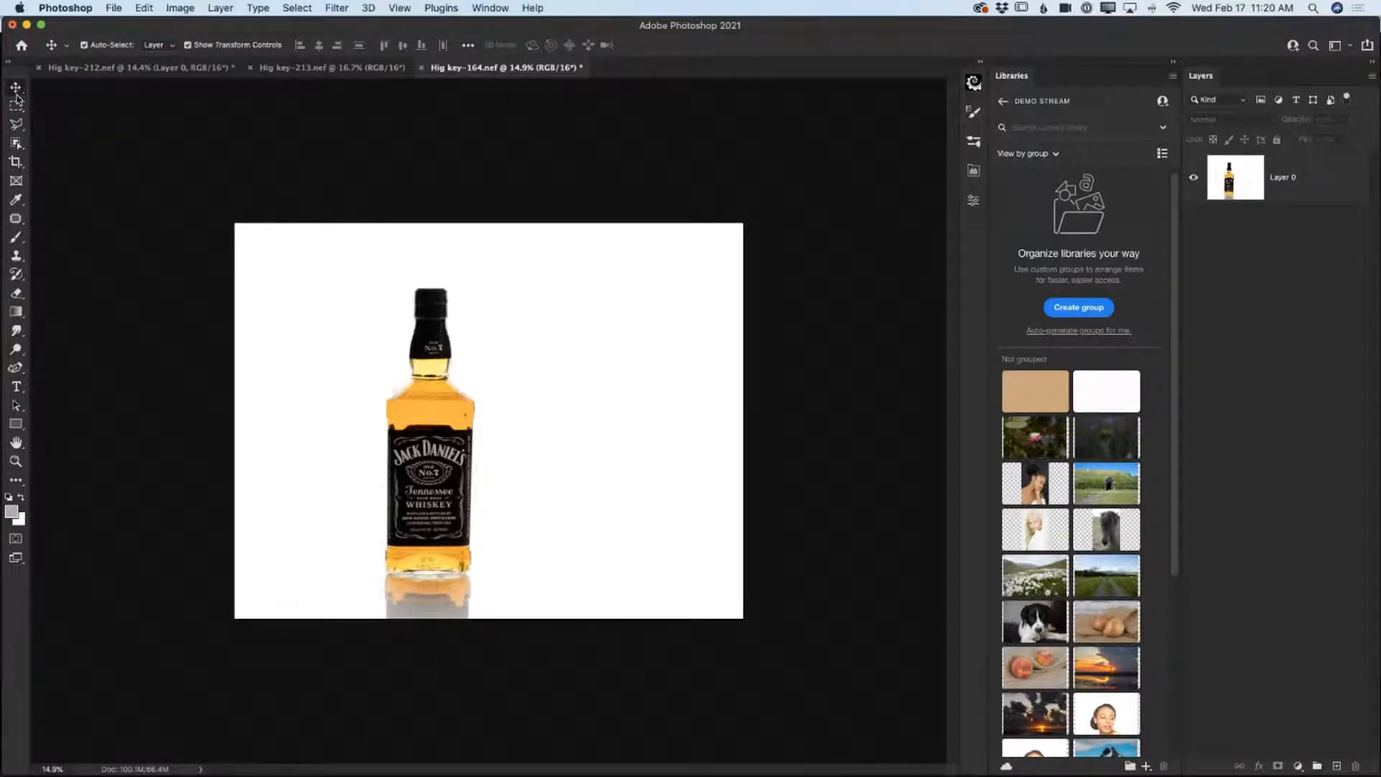
Switch to the Chrome window with the PixelSquid whisky results and enlarge it to fill the screen.
click(16, 460)
drag(545, 530, 585, 550)
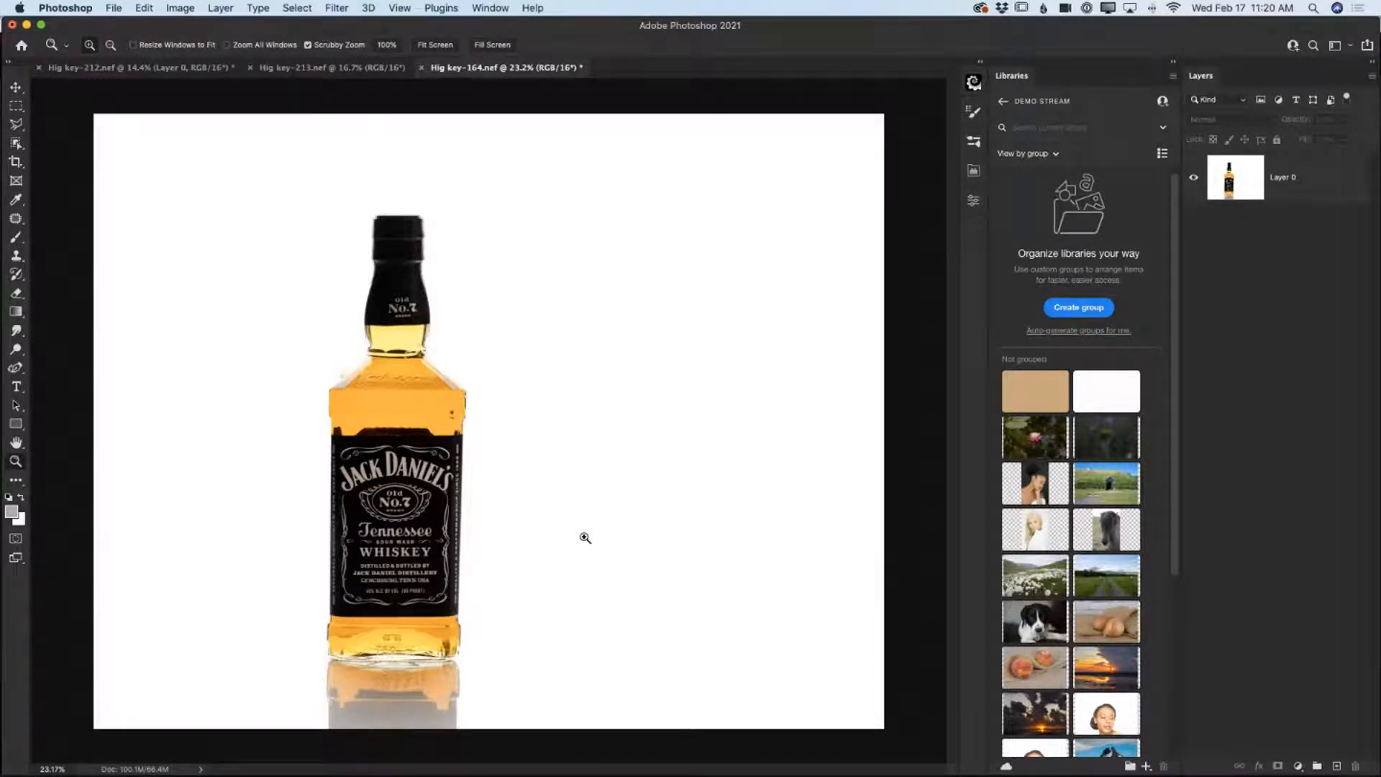
click(972, 84)
scroll(895, 318, down, 2)
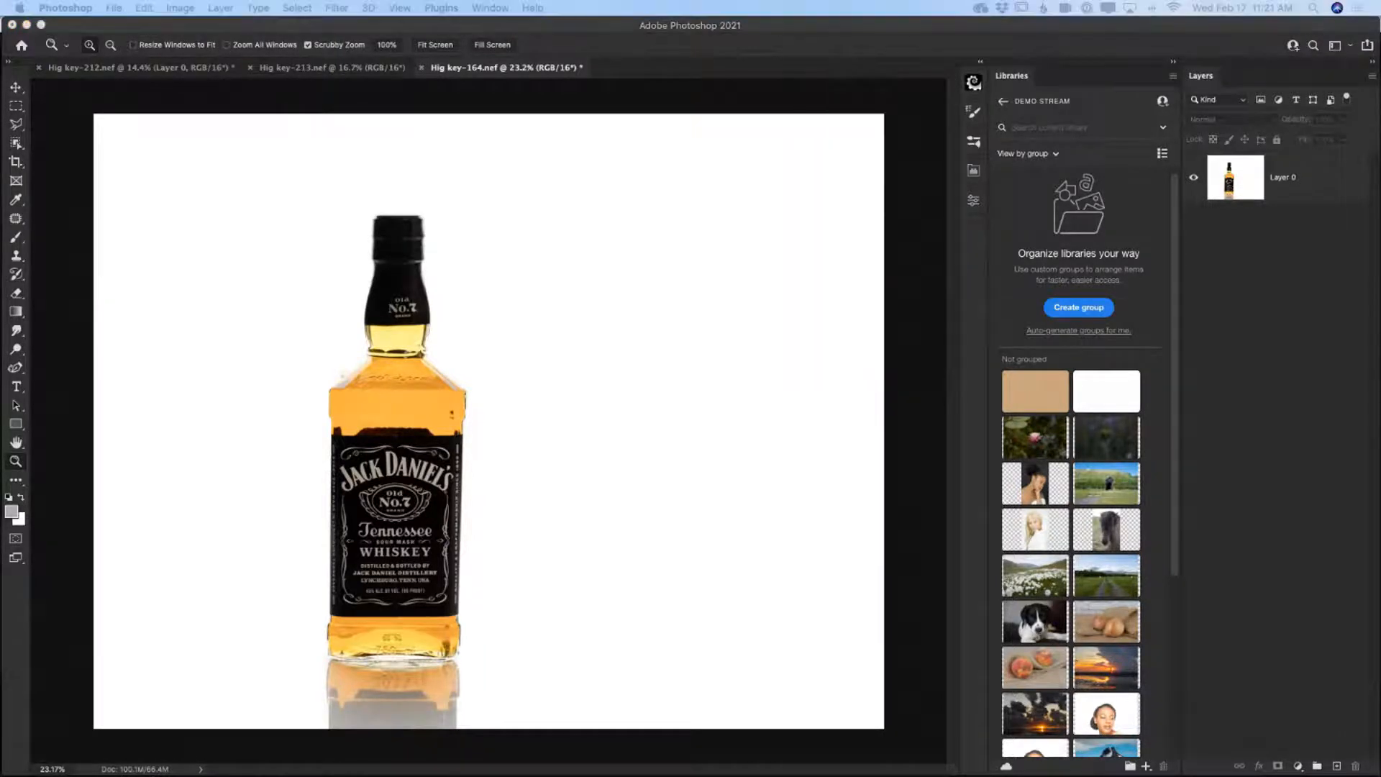
drag(905, 390, 563, 213)
drag(445, 210, 353, 24)
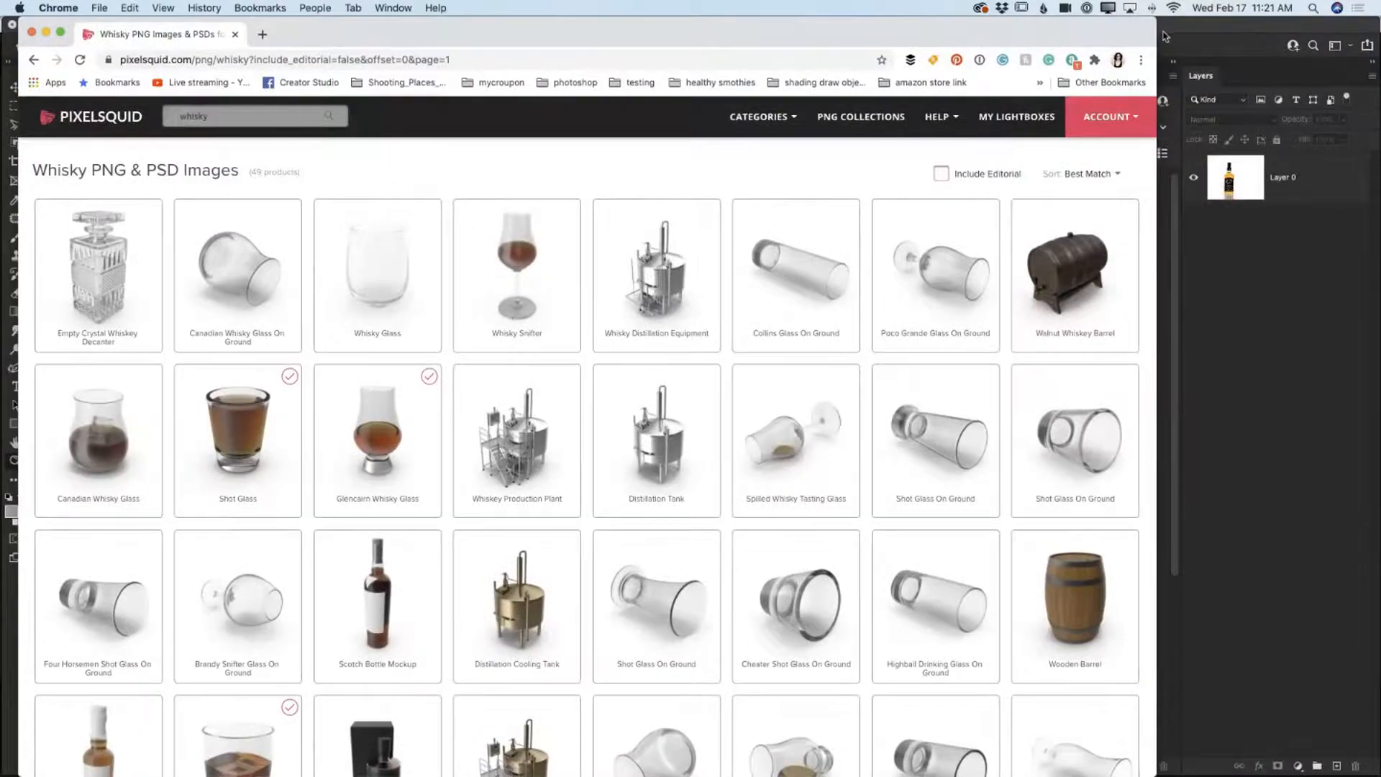
drag(1154, 24, 1108, 30)
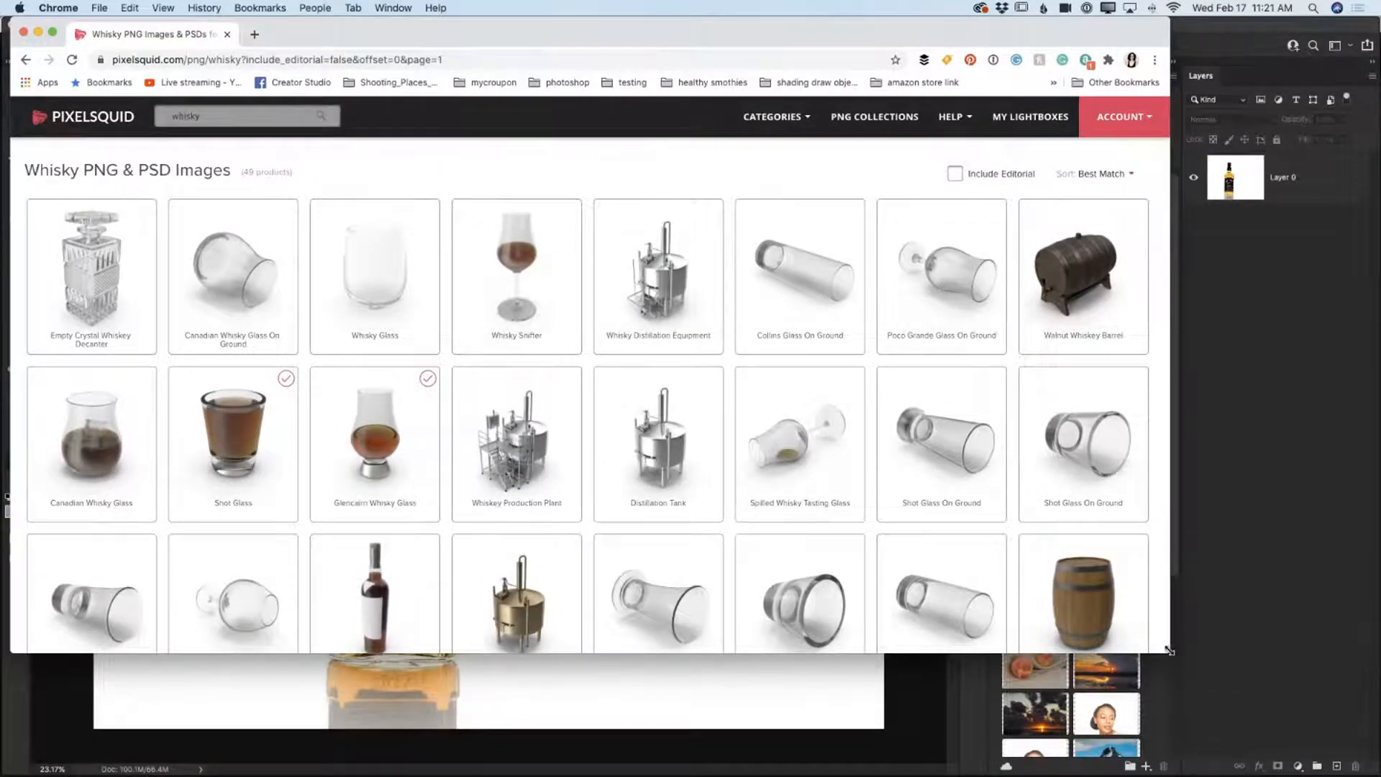
drag(1170, 653, 1376, 773)
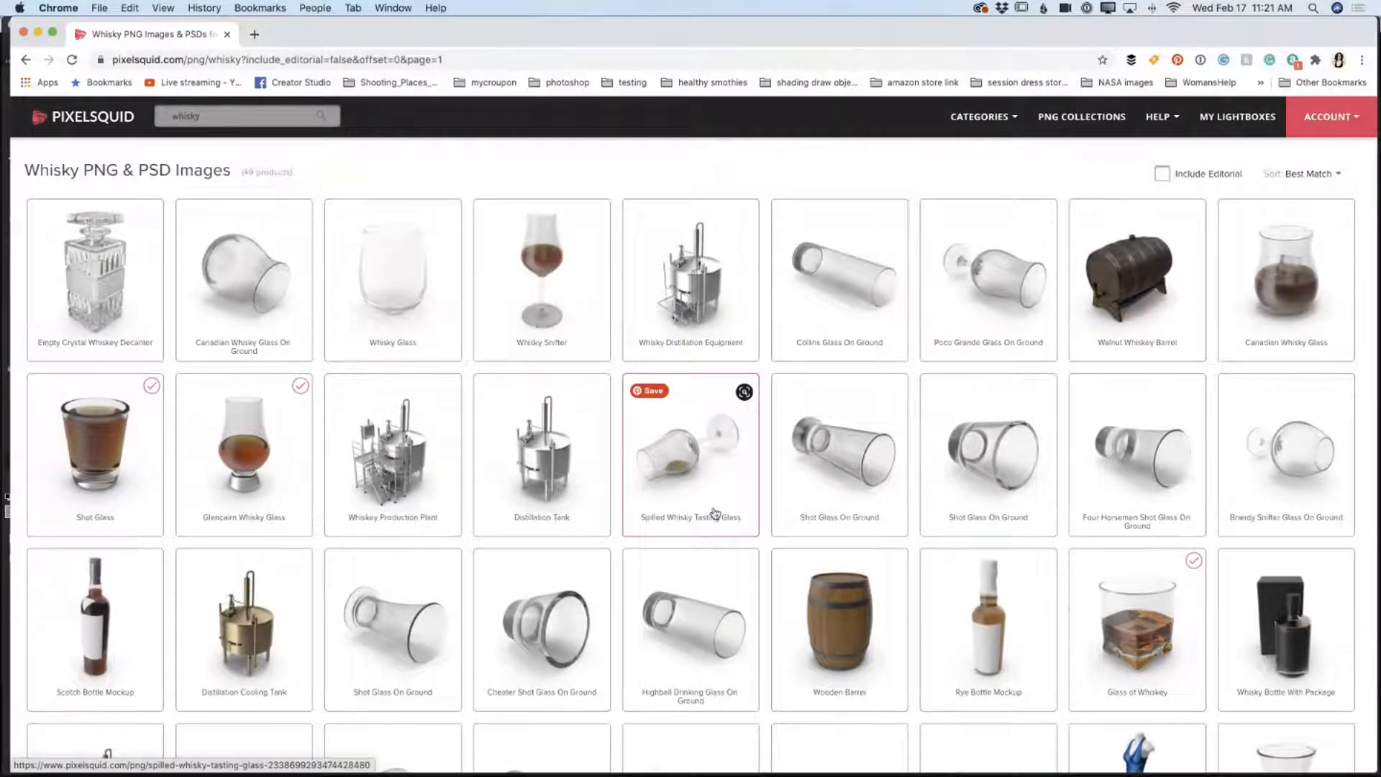
Examine the PixelSquid whisky search results for glass objects that suit the bottle image.
mouse_move(714, 513)
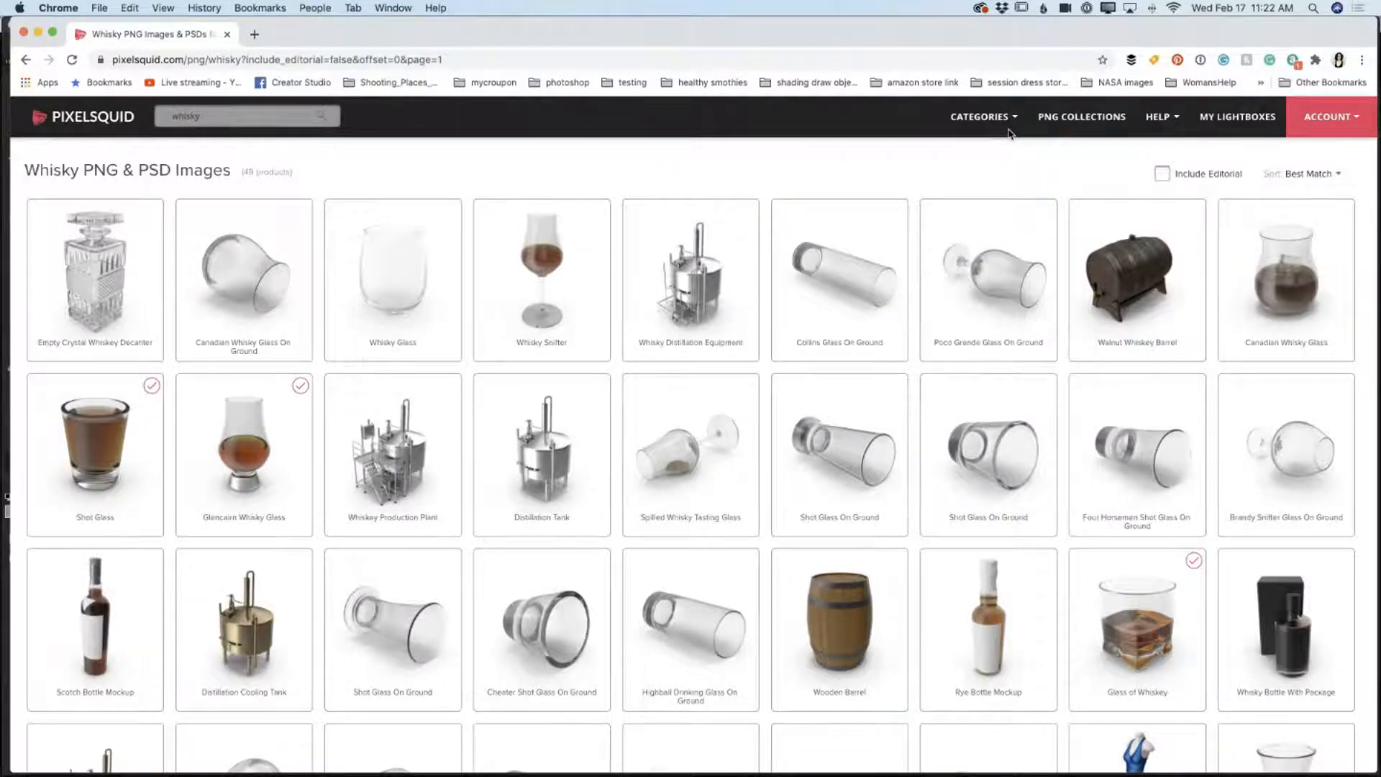
click(224, 117)
scroll(703, 671, down, 5)
scroll(703, 671, down, 3)
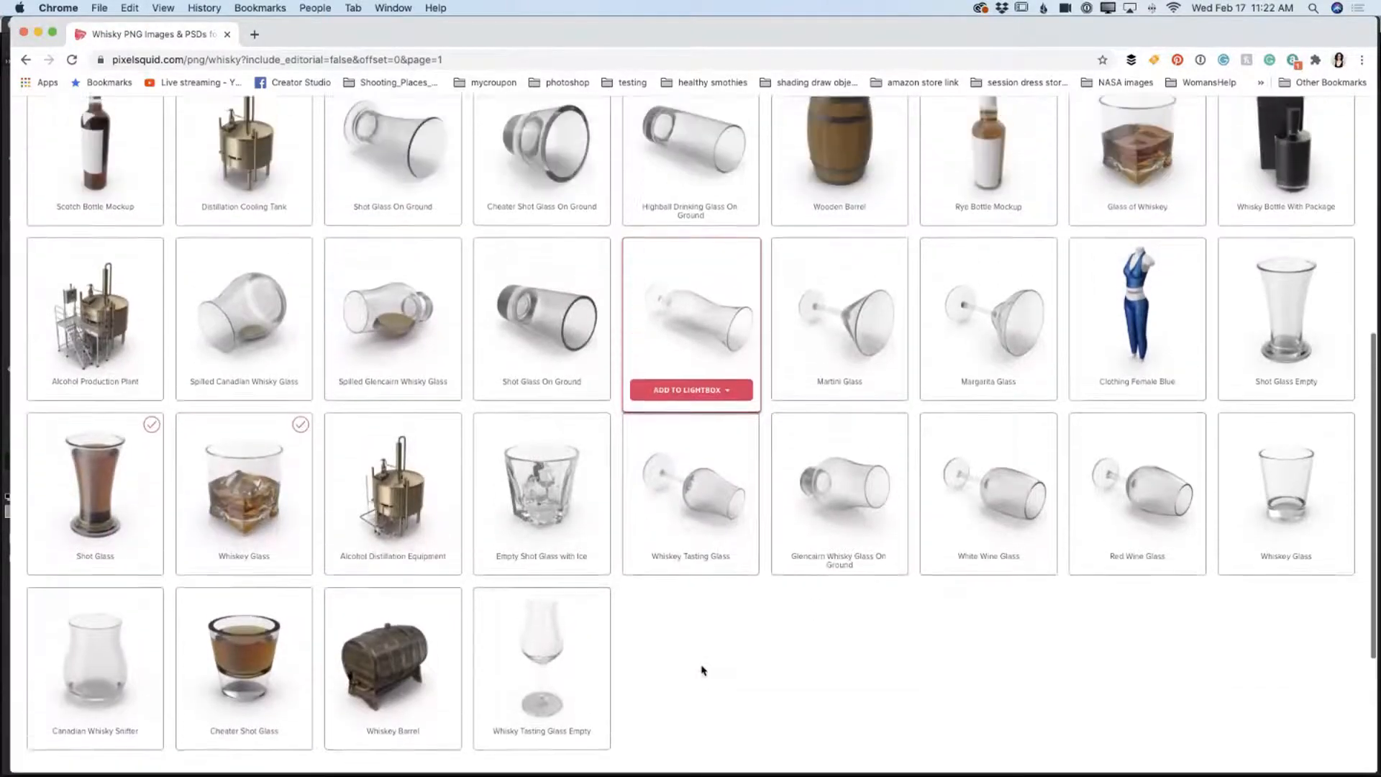
scroll(702, 670, up, 8)
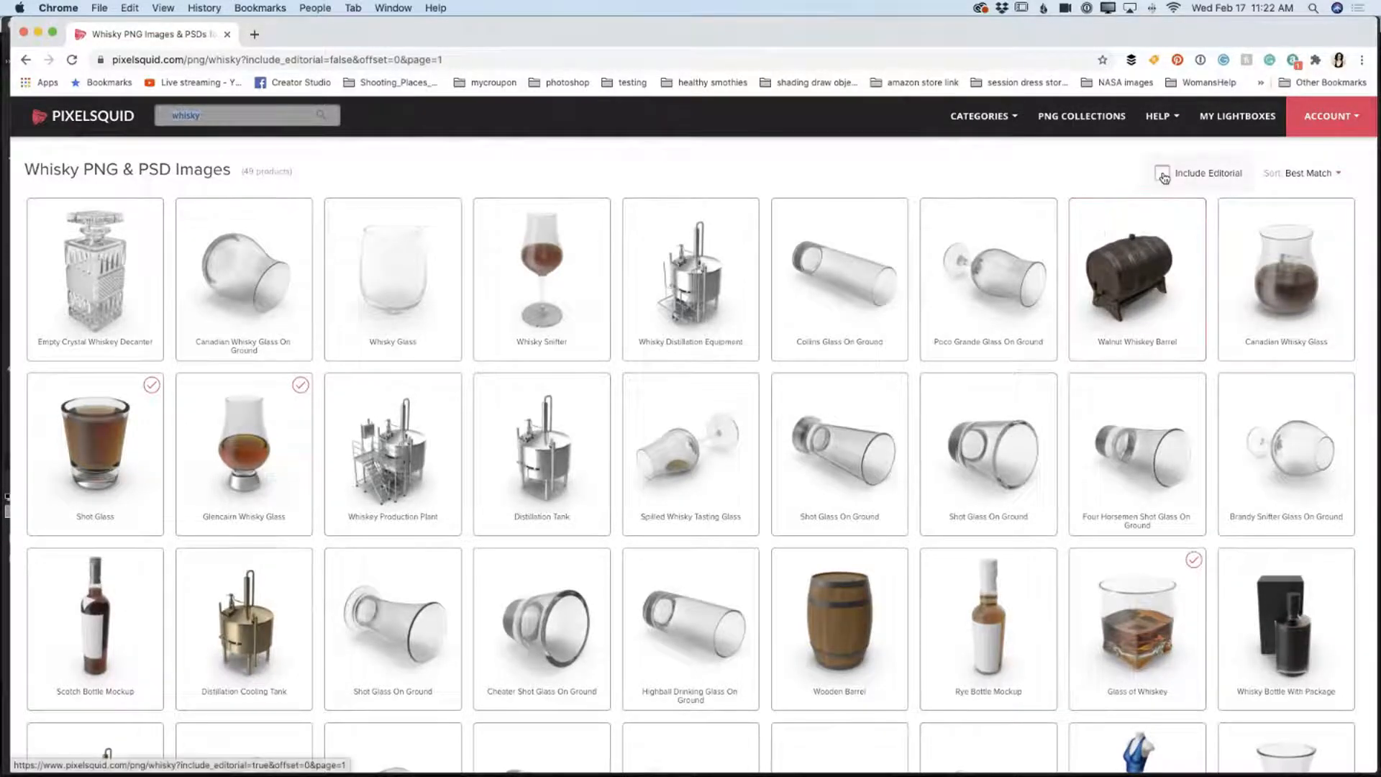
scroll(839, 431, down, 5)
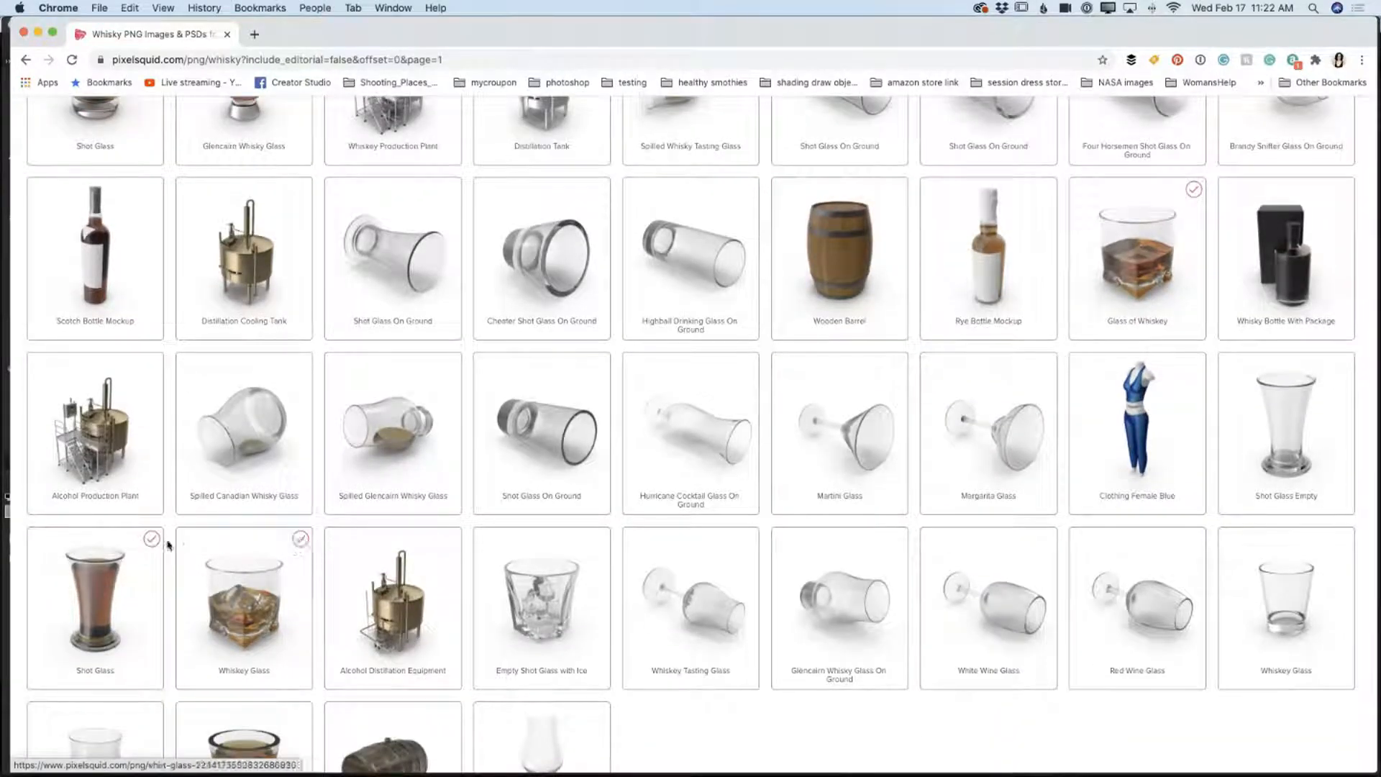
mouse_move(241, 601)
scroll(241, 600, down, 1)
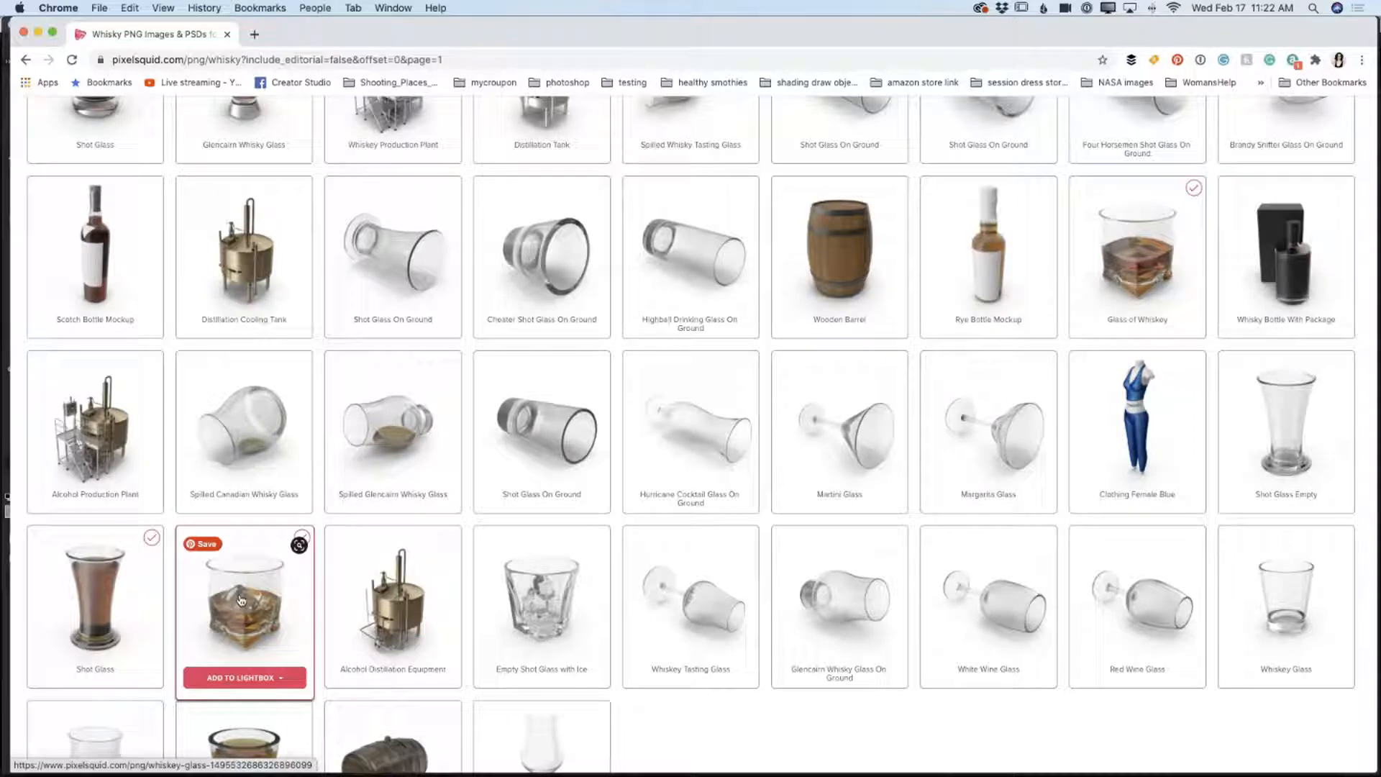
scroll(240, 600, up, 1)
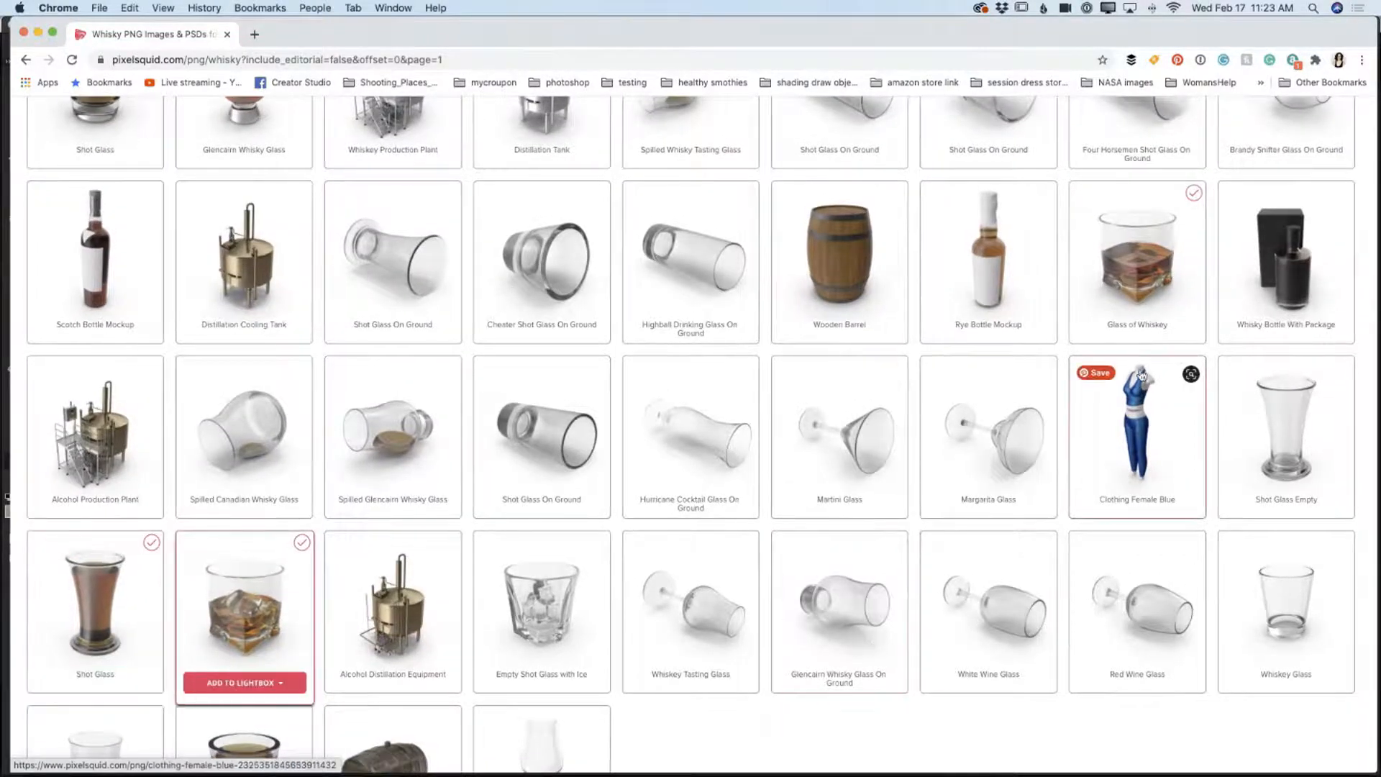
scroll(509, 476, up, 5)
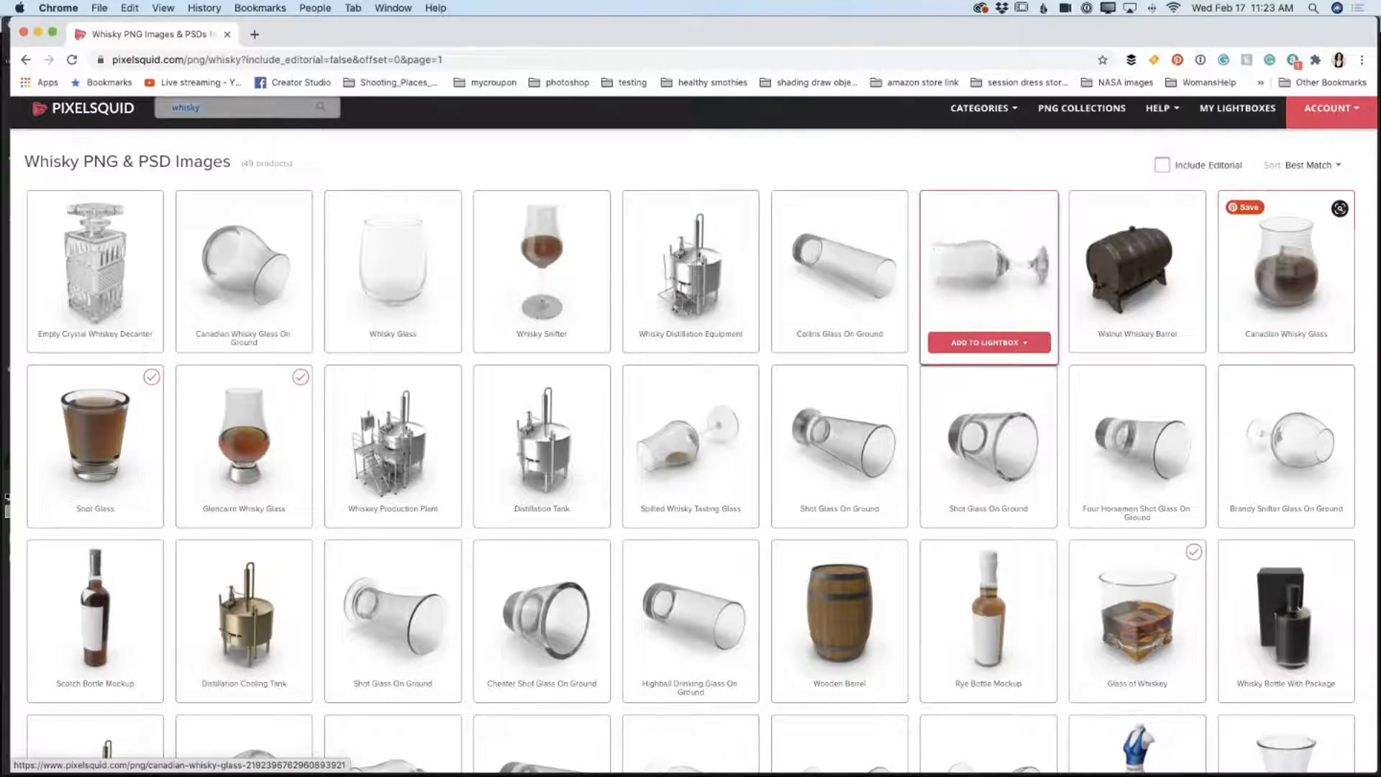
Open the Canadian Whisky Glass, rotate it to a nearly level side view, add it to the Demo lightbox and close the browser window.
click(1294, 308)
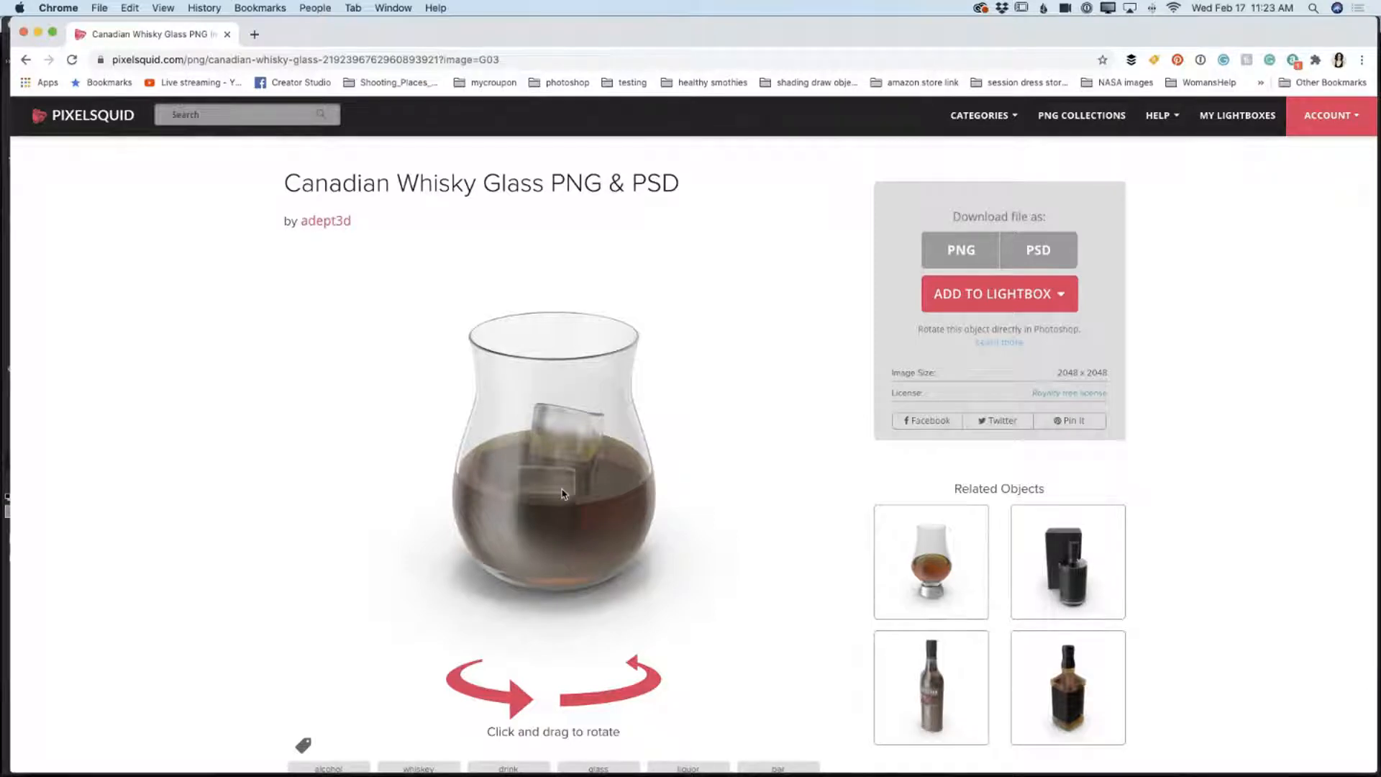
drag(551, 535, 668, 496)
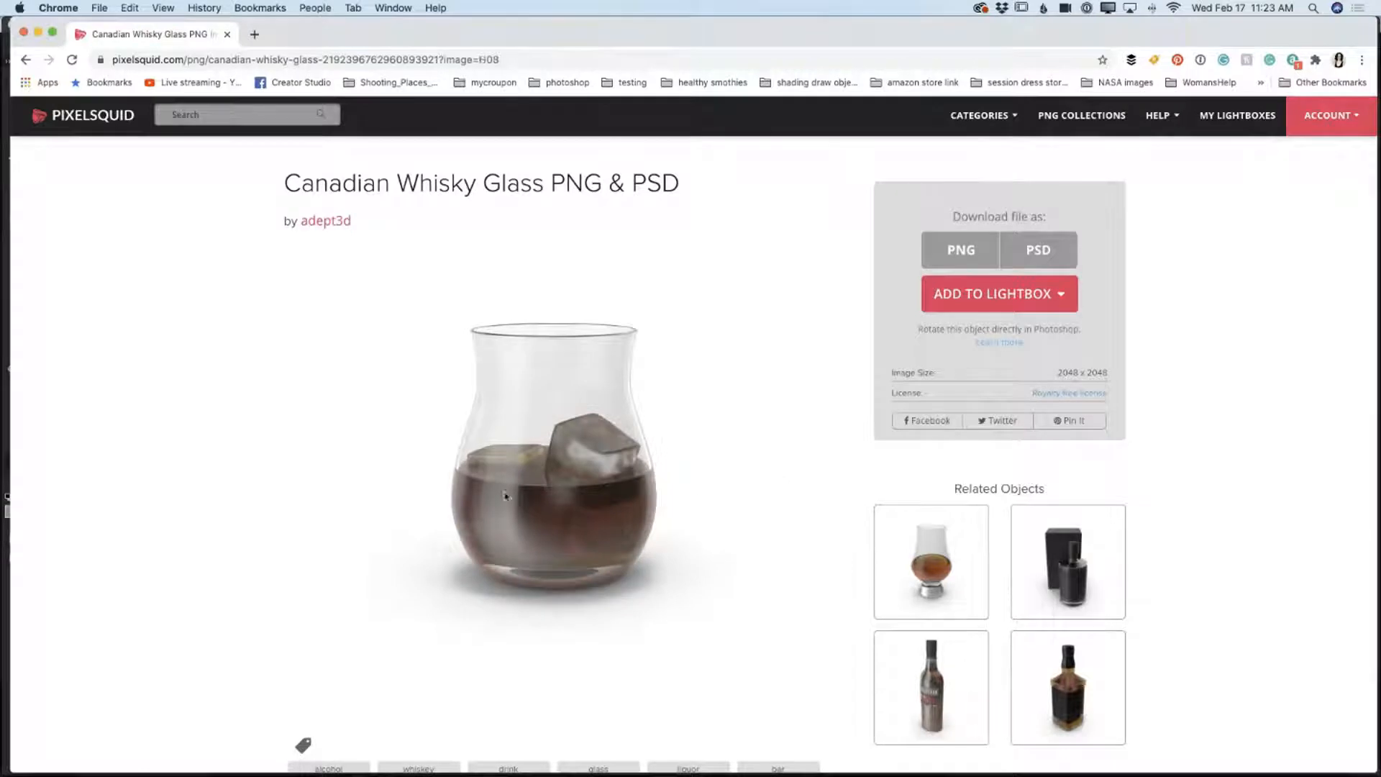
click(1054, 295)
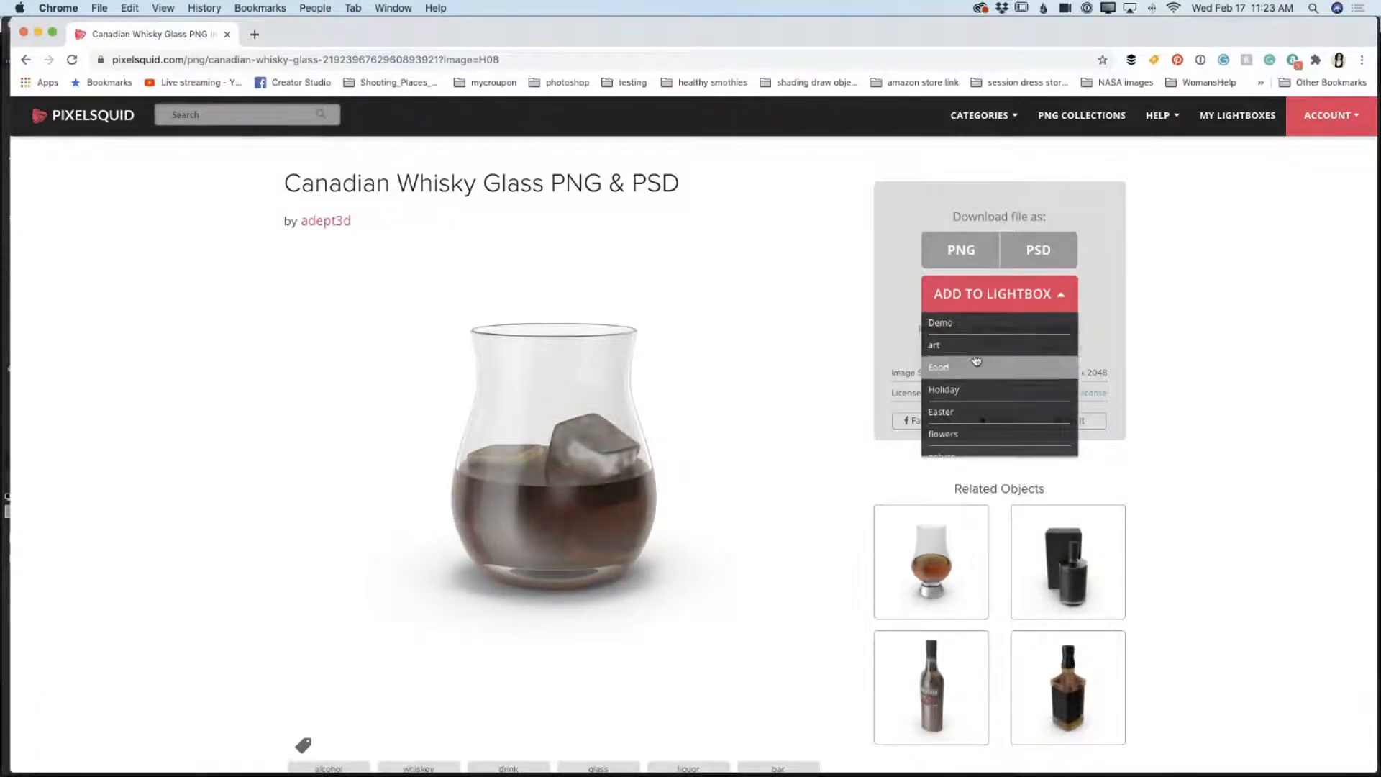
click(954, 323)
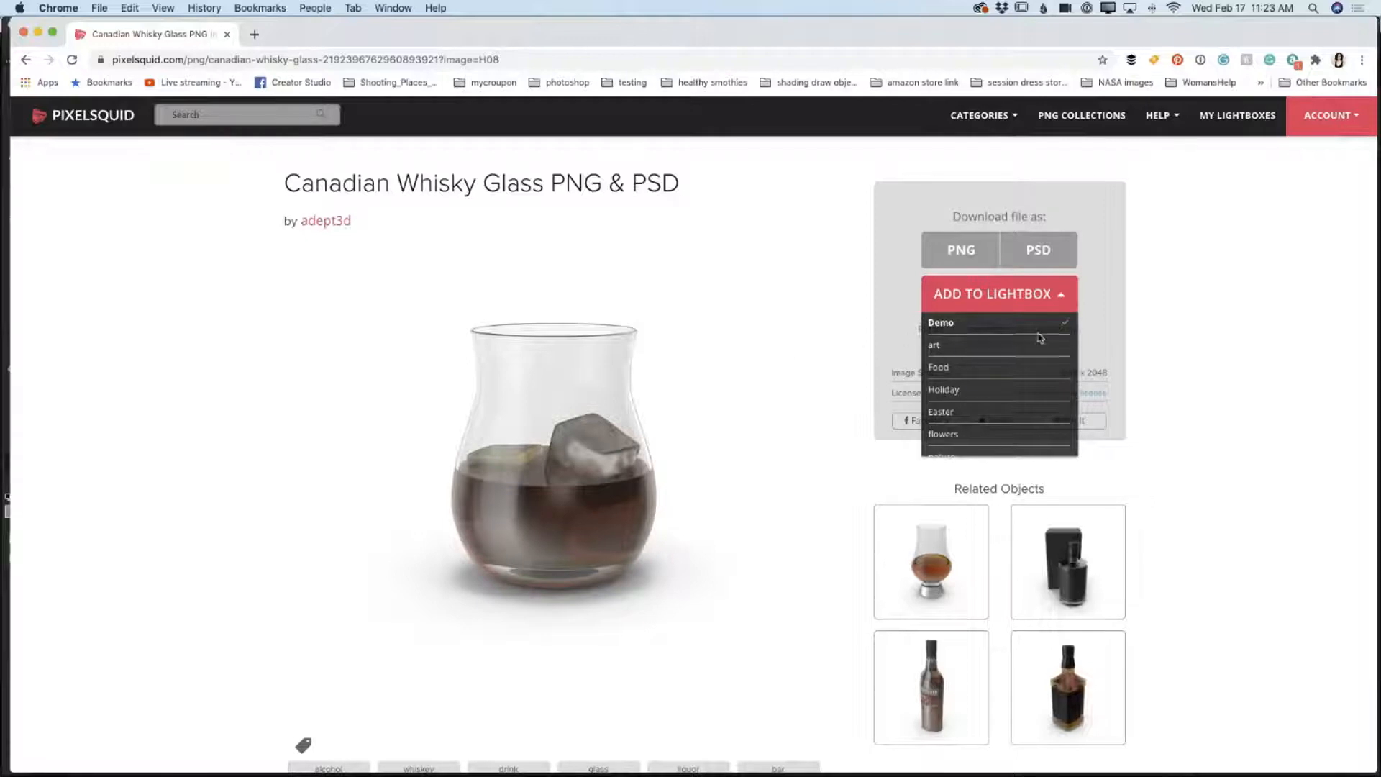
click(23, 33)
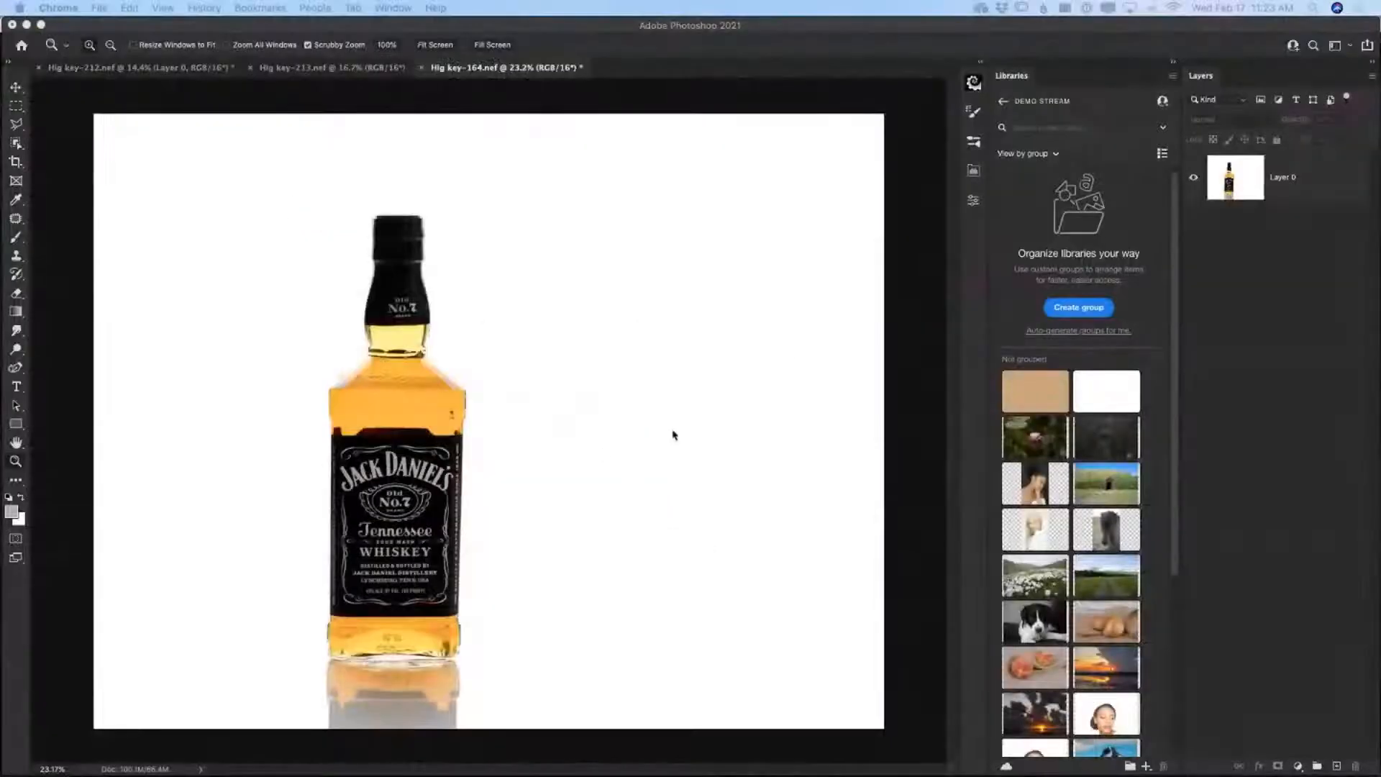
Refresh the PixelSquid objects in Photoshop with the Demo lightbox selected.
click(973, 83)
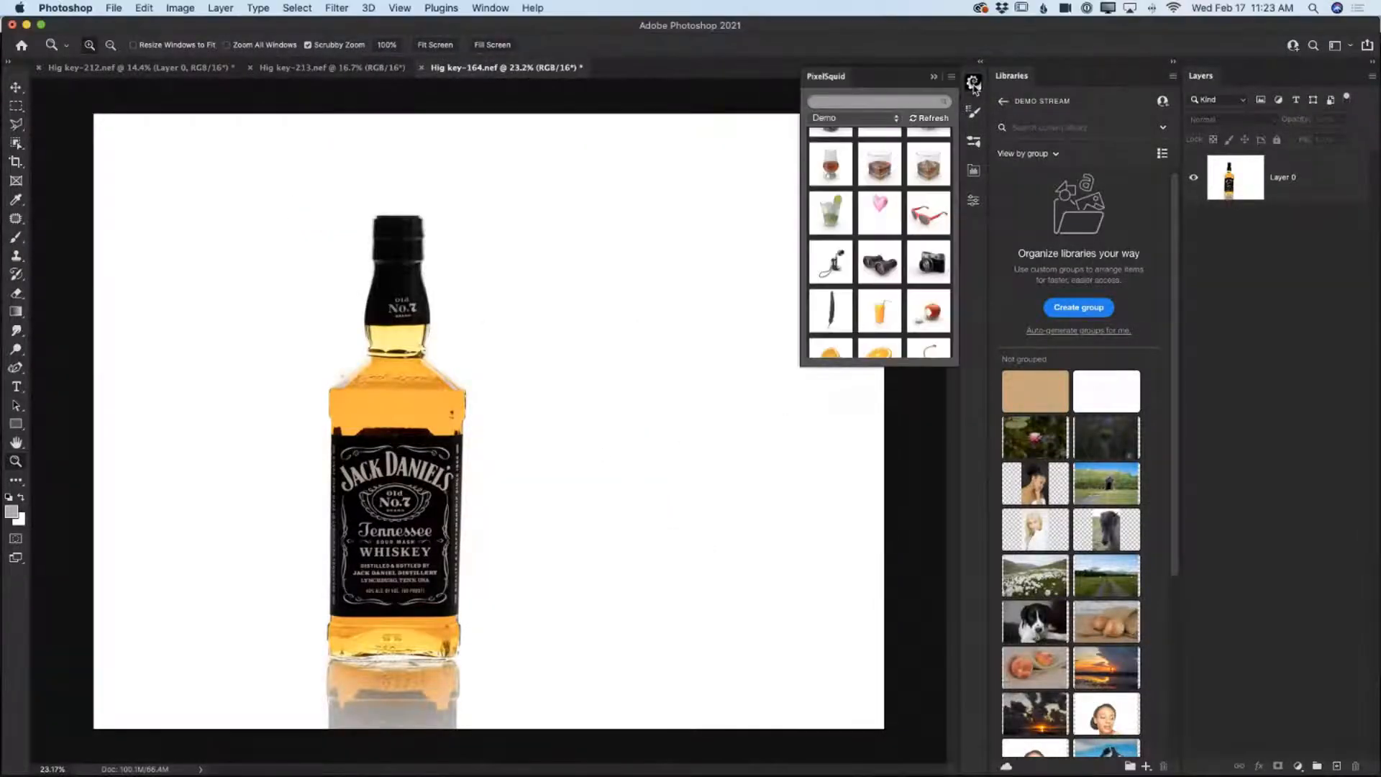
click(932, 118)
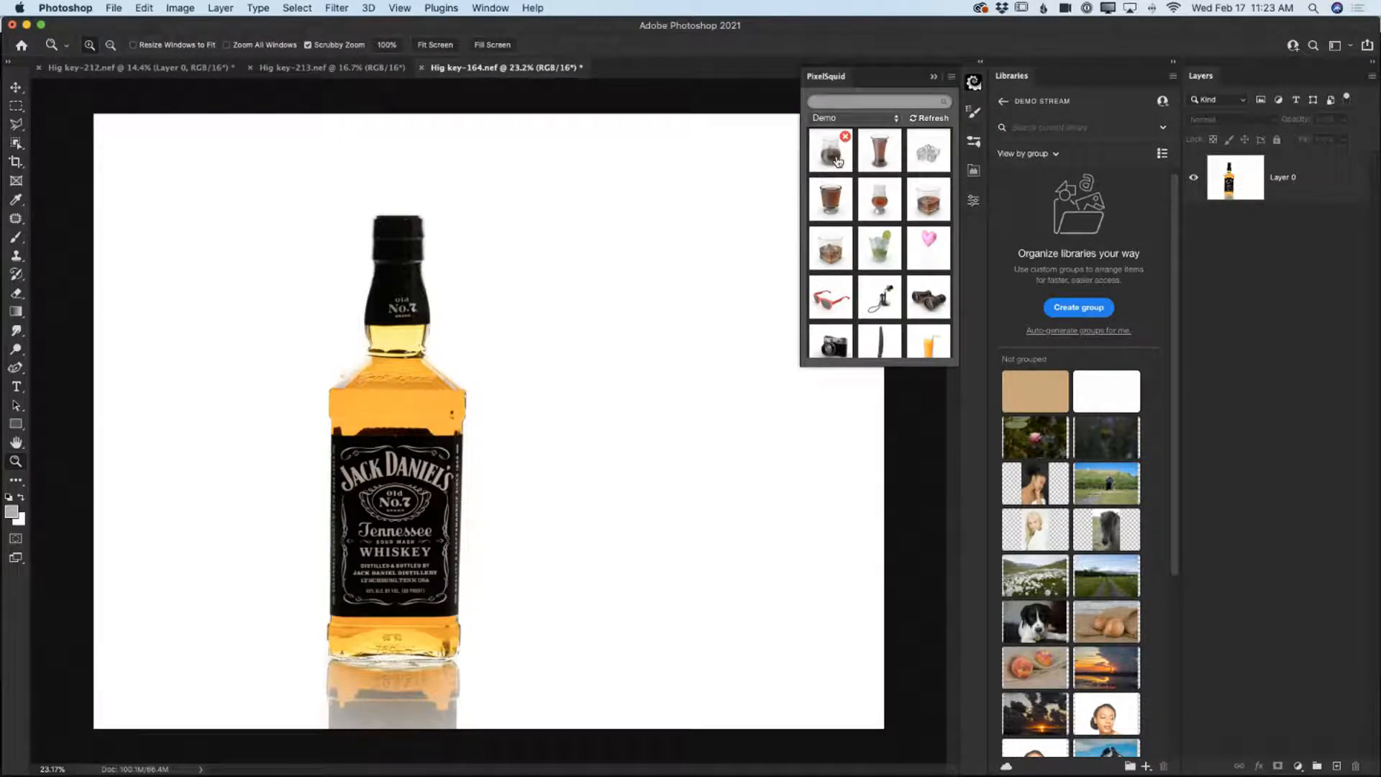
click(892, 118)
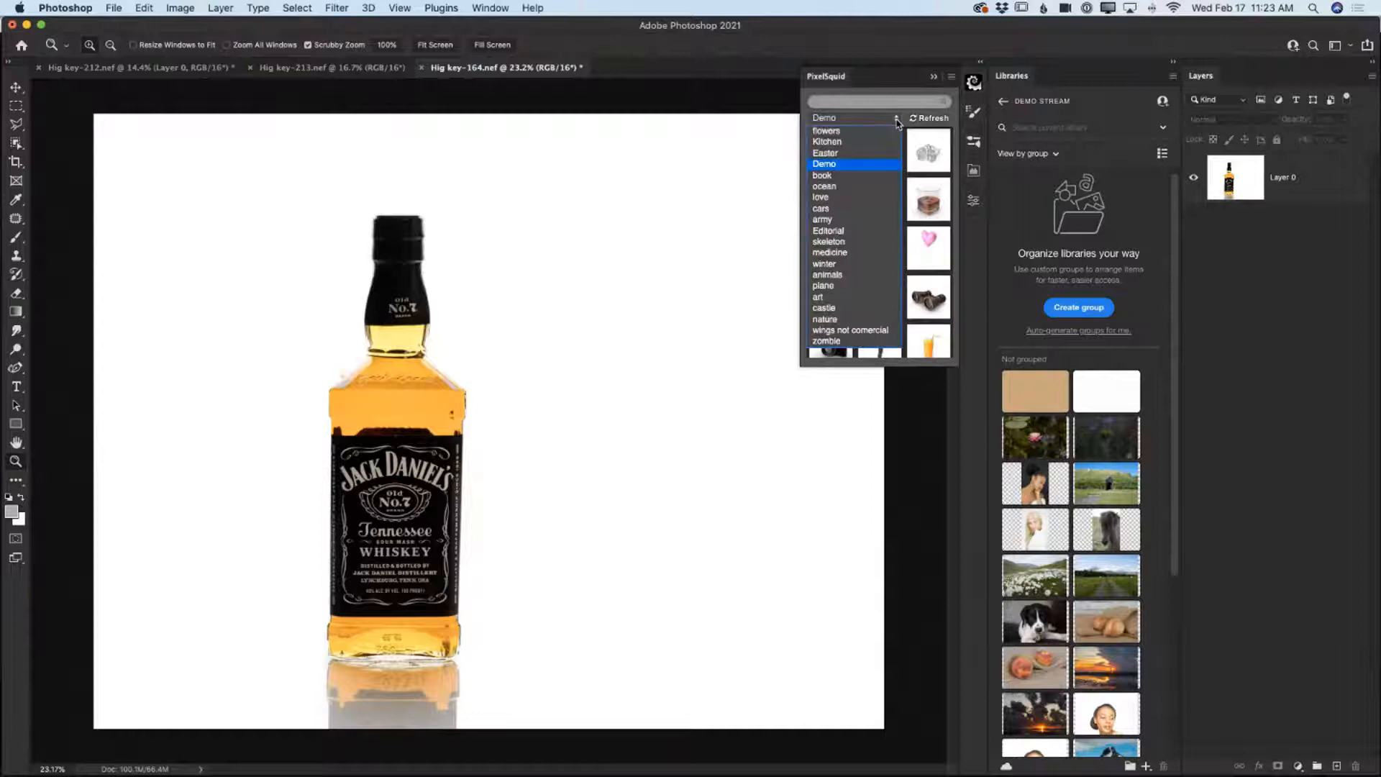
click(843, 165)
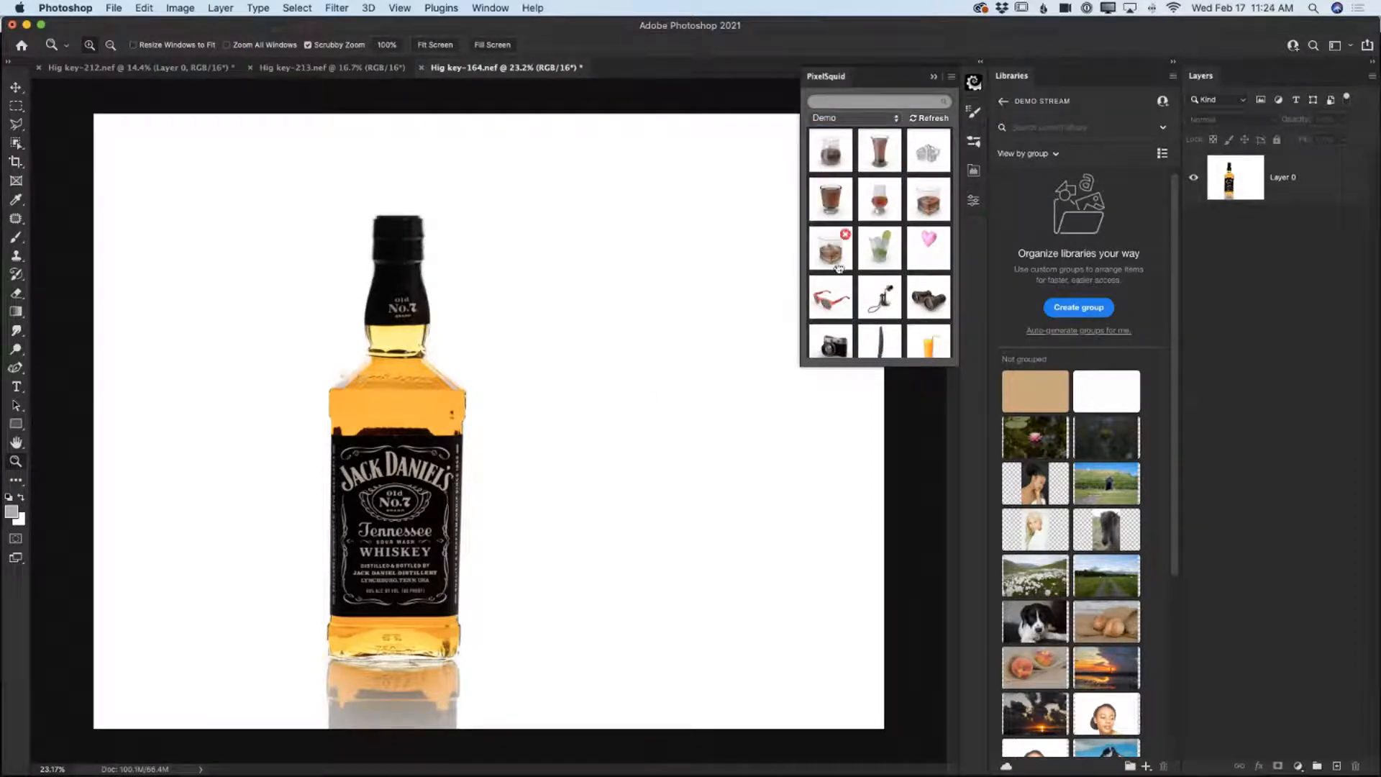
Insert the square Whiskey Glass with ice from the Demo lightbox into the bottle image.
scroll(841, 260, down, 1)
scroll(841, 257, up, 1)
scroll(852, 248, down, 2)
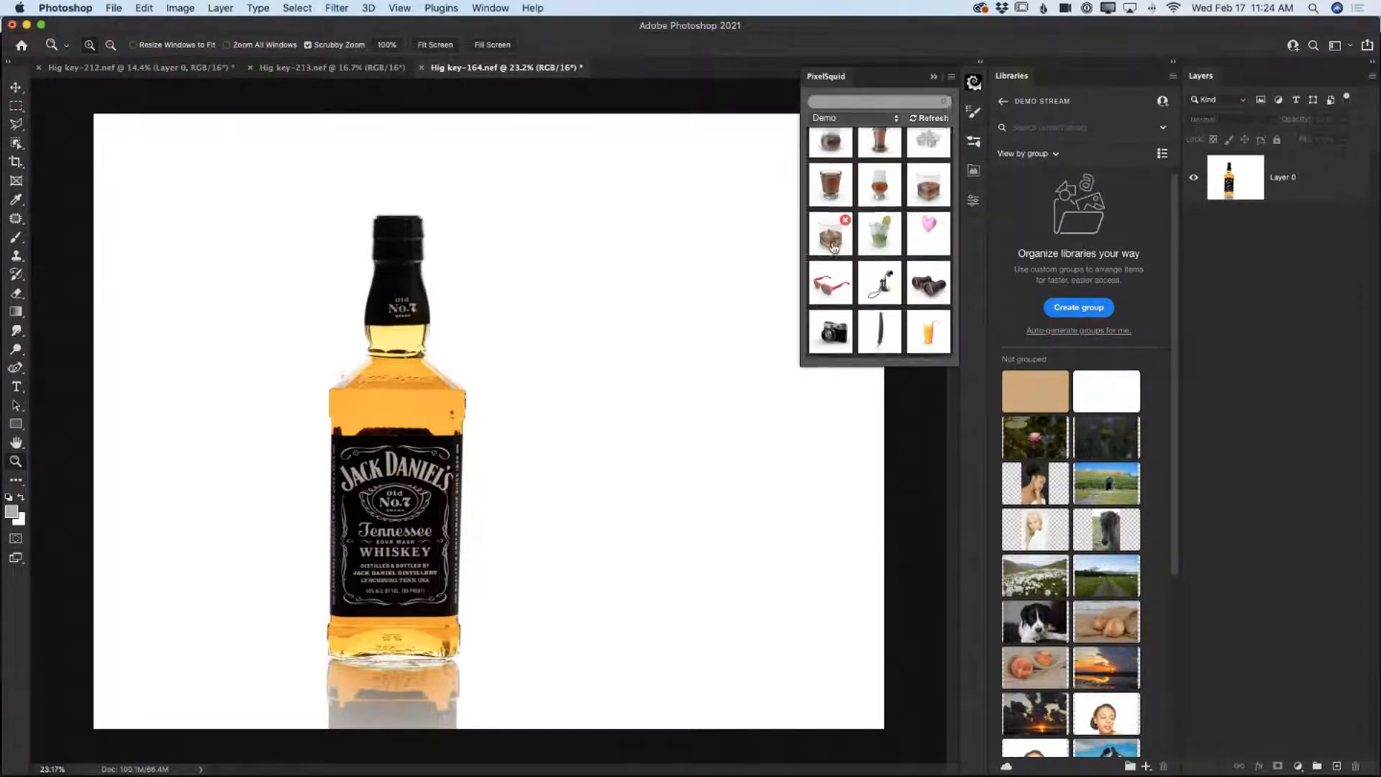
click(832, 243)
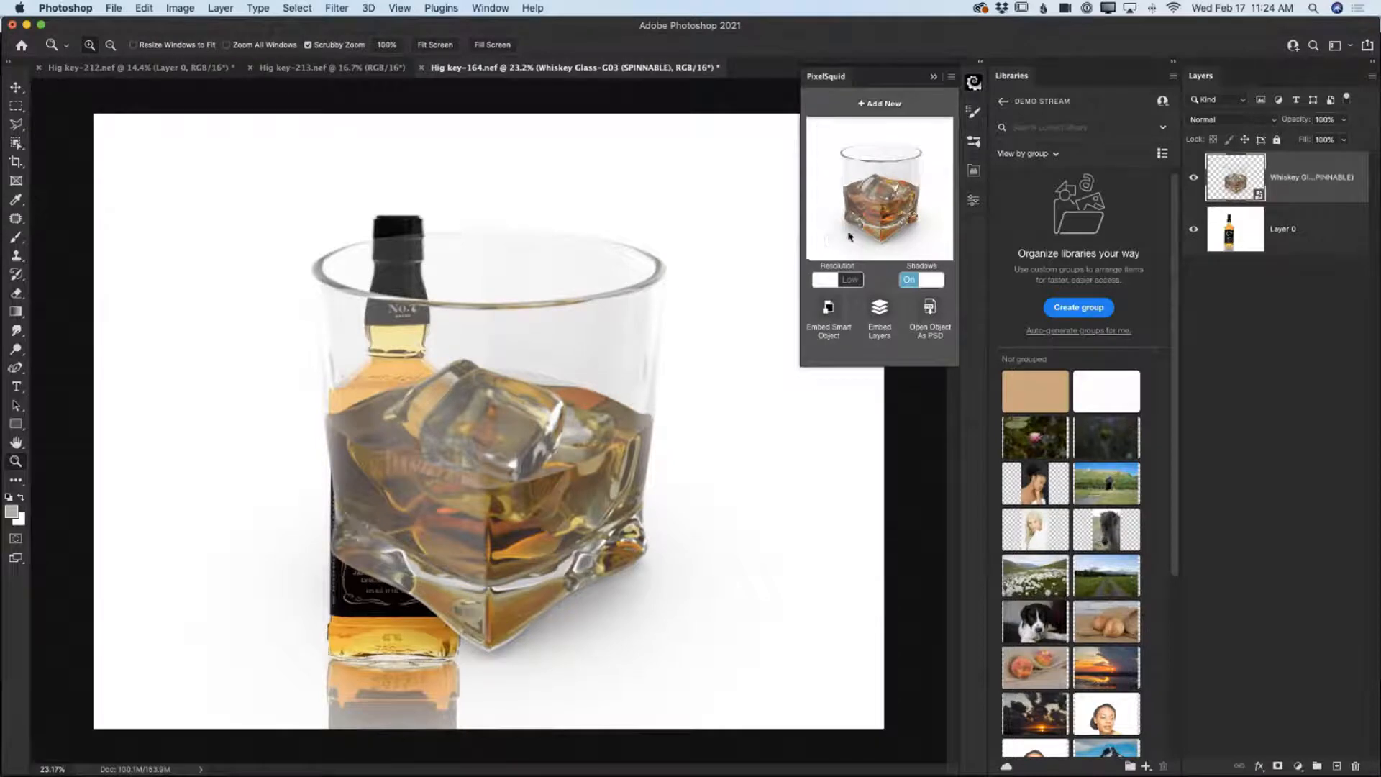
Rotate the whiskey glass to a level side view, then scale it down and place it beside the bottle's base.
drag(876, 229, 890, 214)
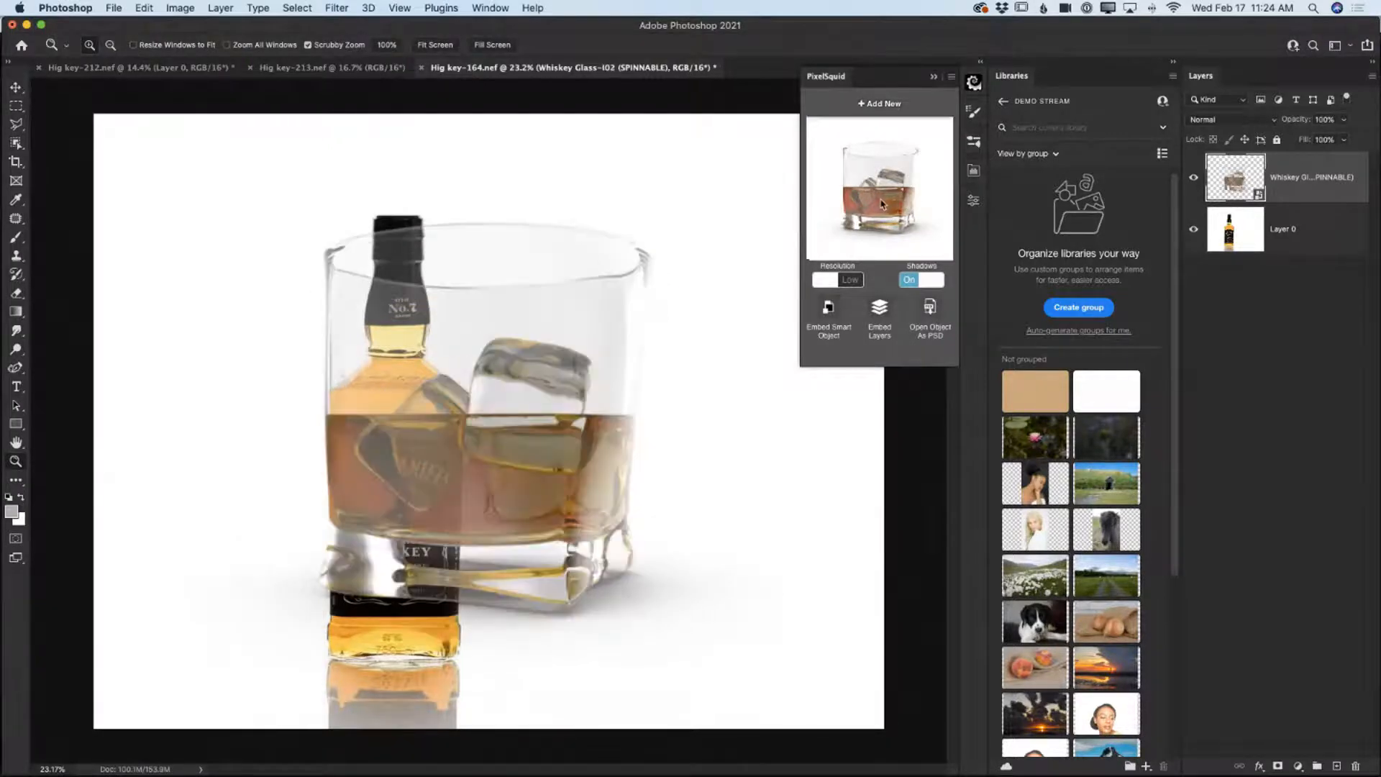
click(20, 92)
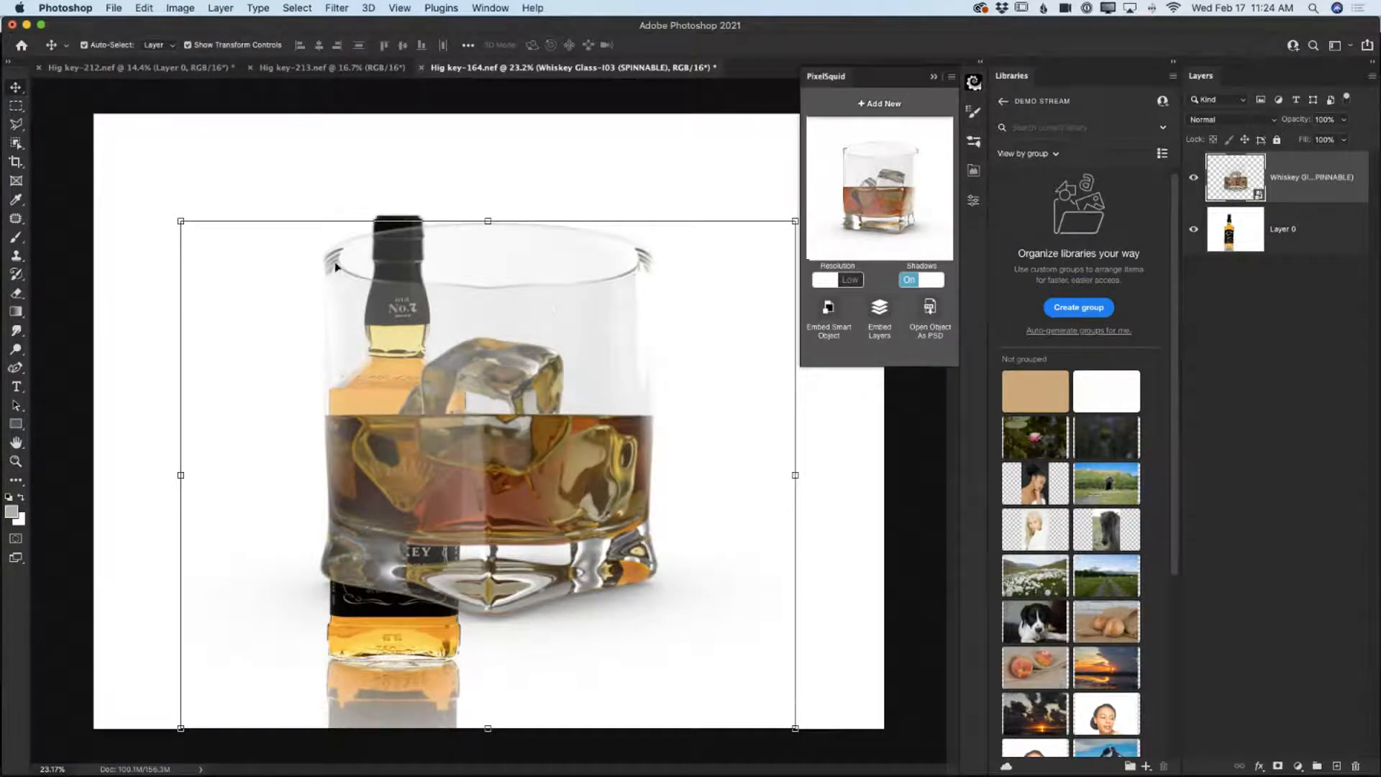
click(181, 221)
drag(180, 112, 577, 510)
drag(662, 645, 481, 640)
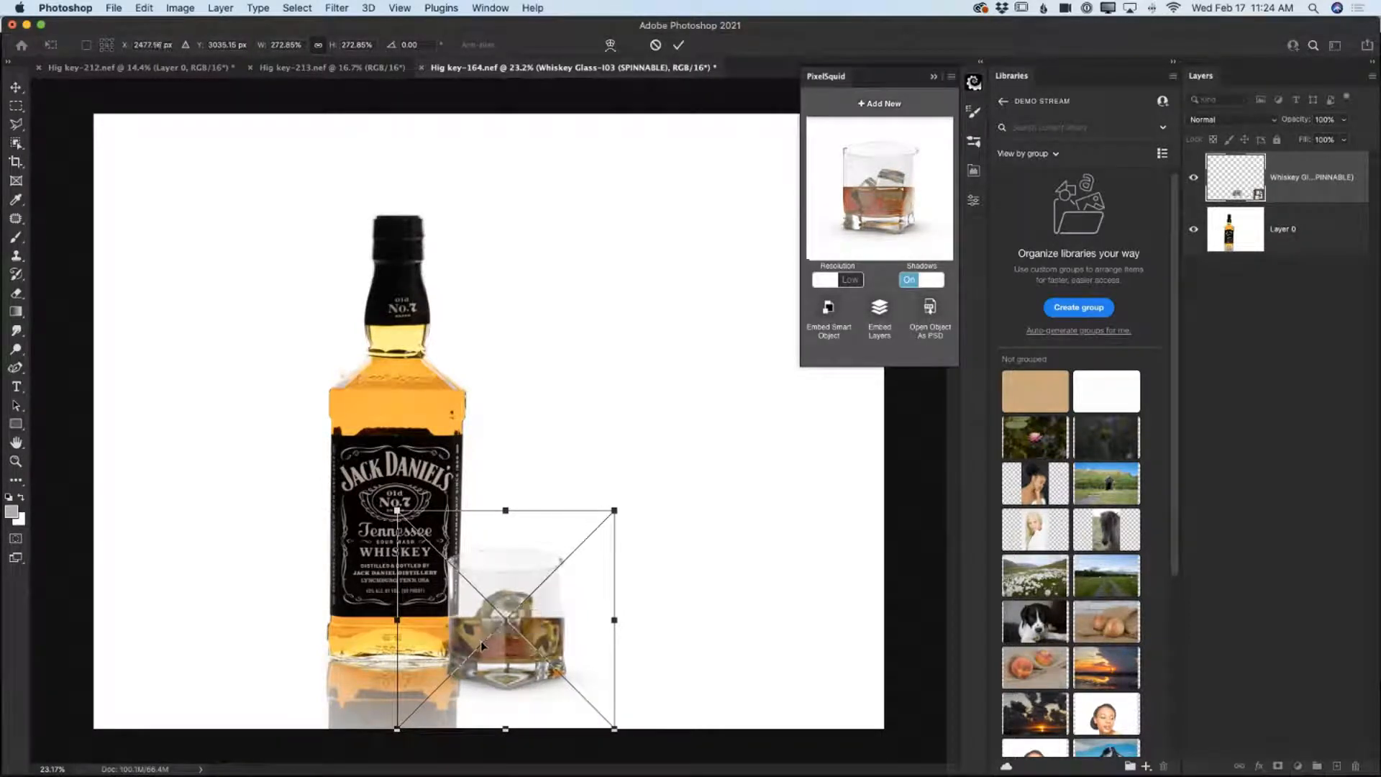
click(678, 45)
Turn the placed whiskey glass slightly around its vertical axis and set its PixelSquid resolution to High.
drag(866, 208, 896, 209)
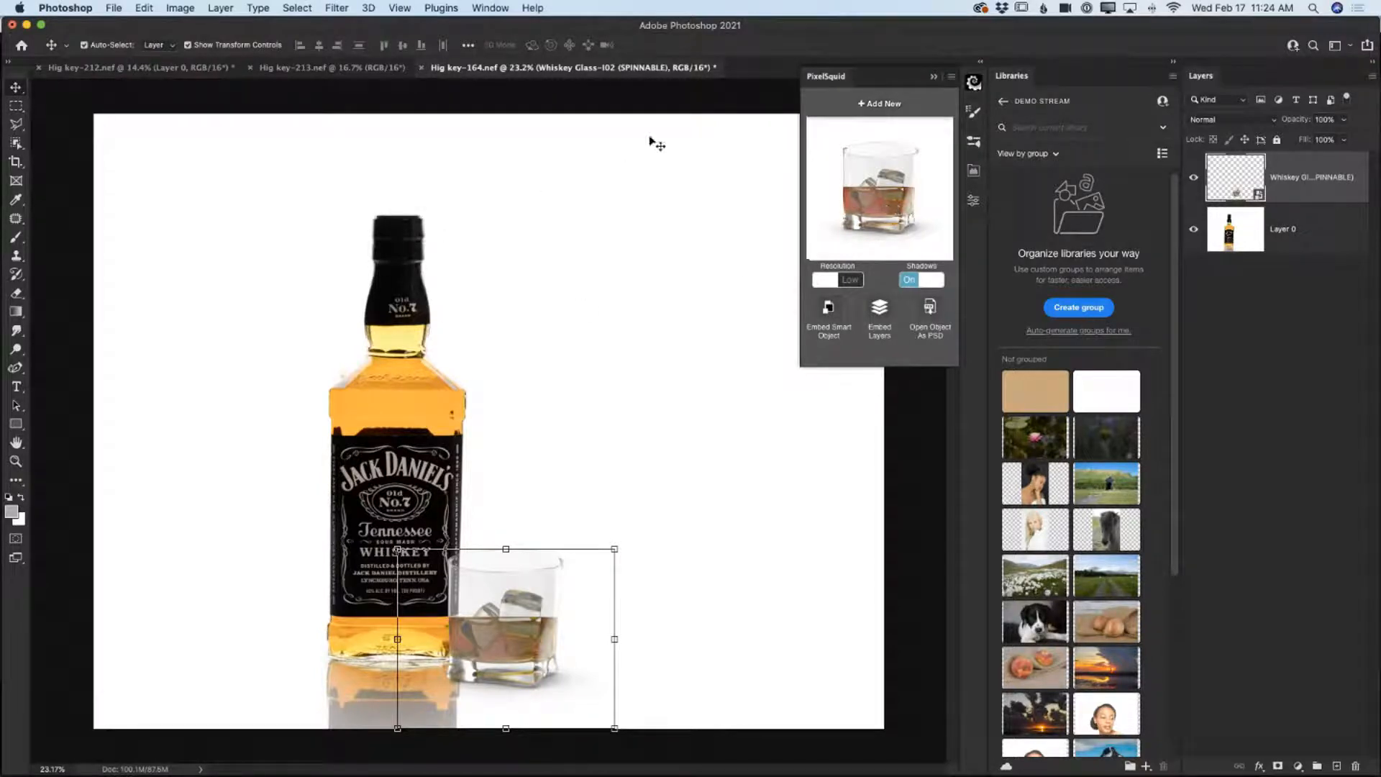
click(15, 461)
drag(493, 681, 522, 685)
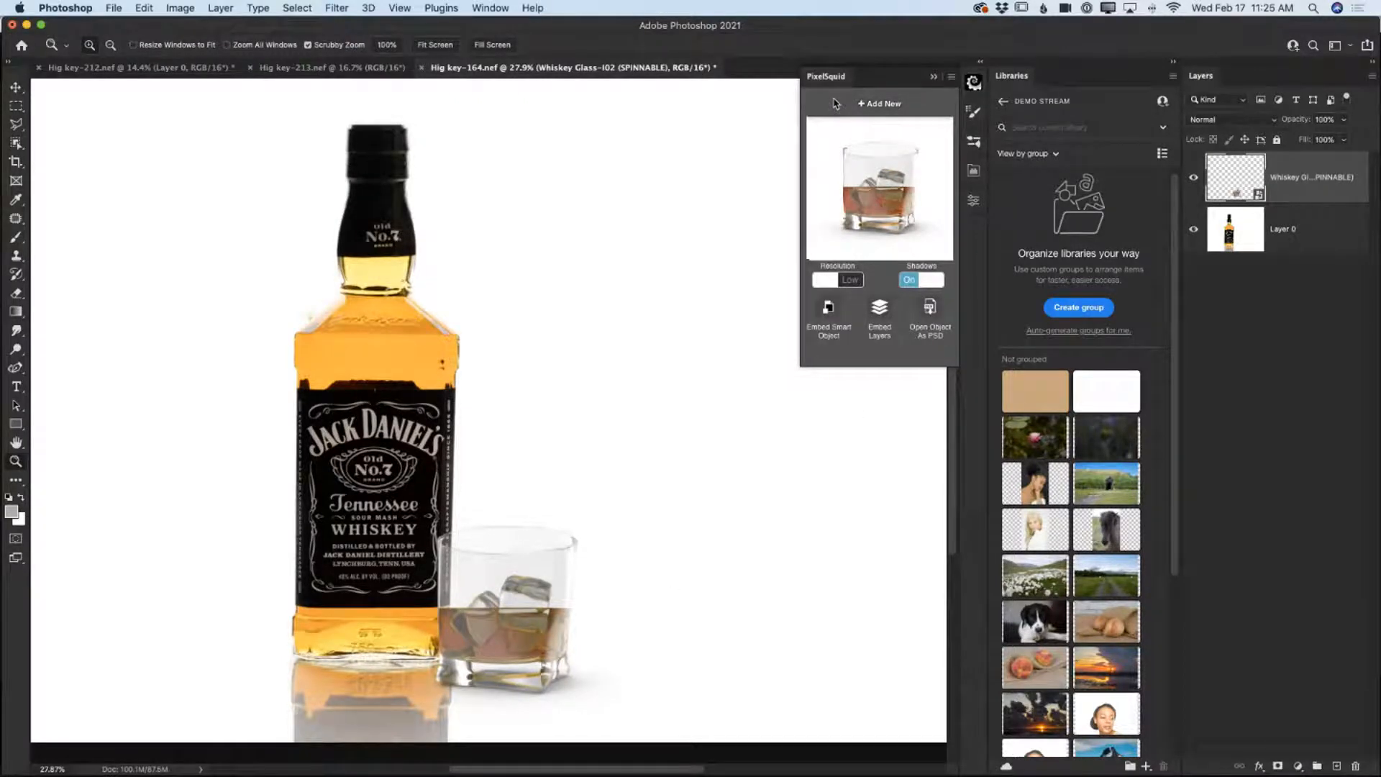
click(851, 281)
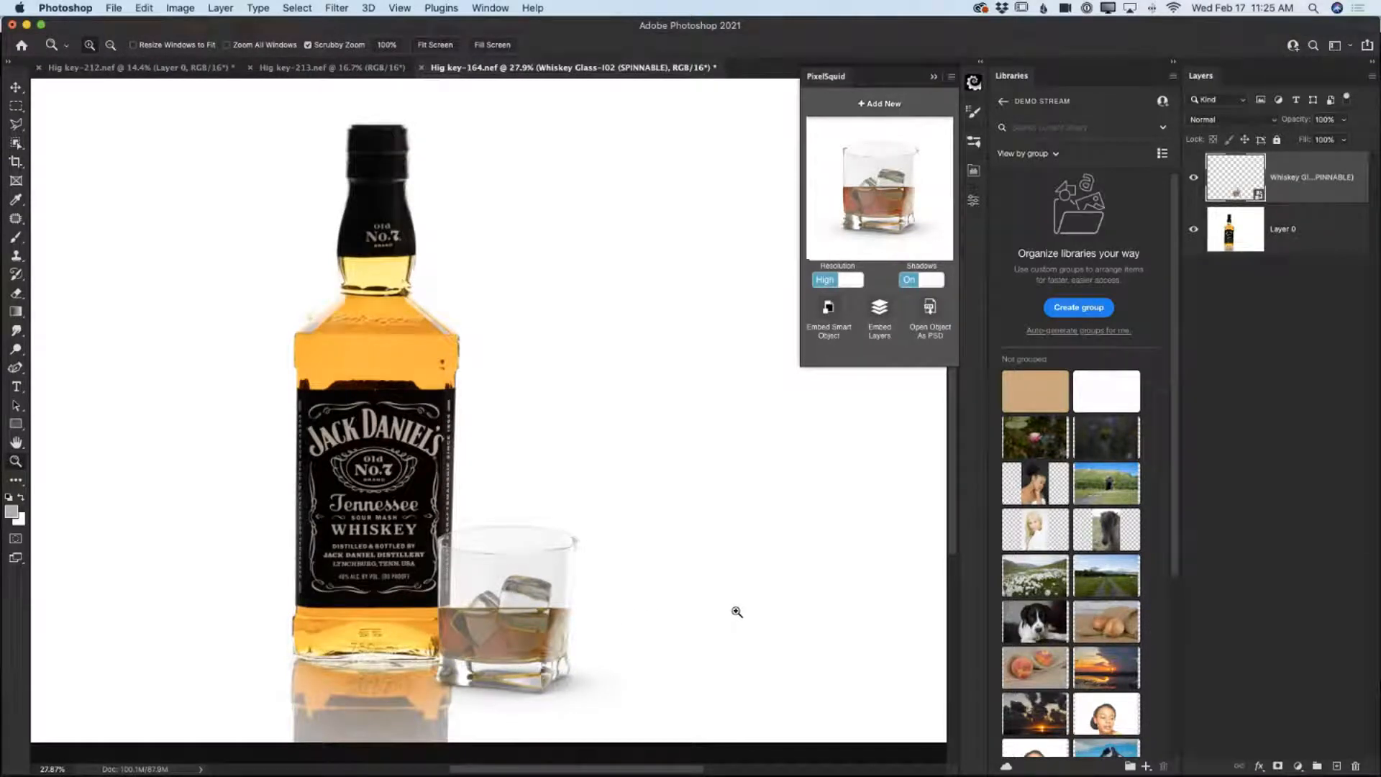
Add a Curves adjustment layer above the whiskey glass and clip it to the glass layer.
drag(668, 607, 650, 606)
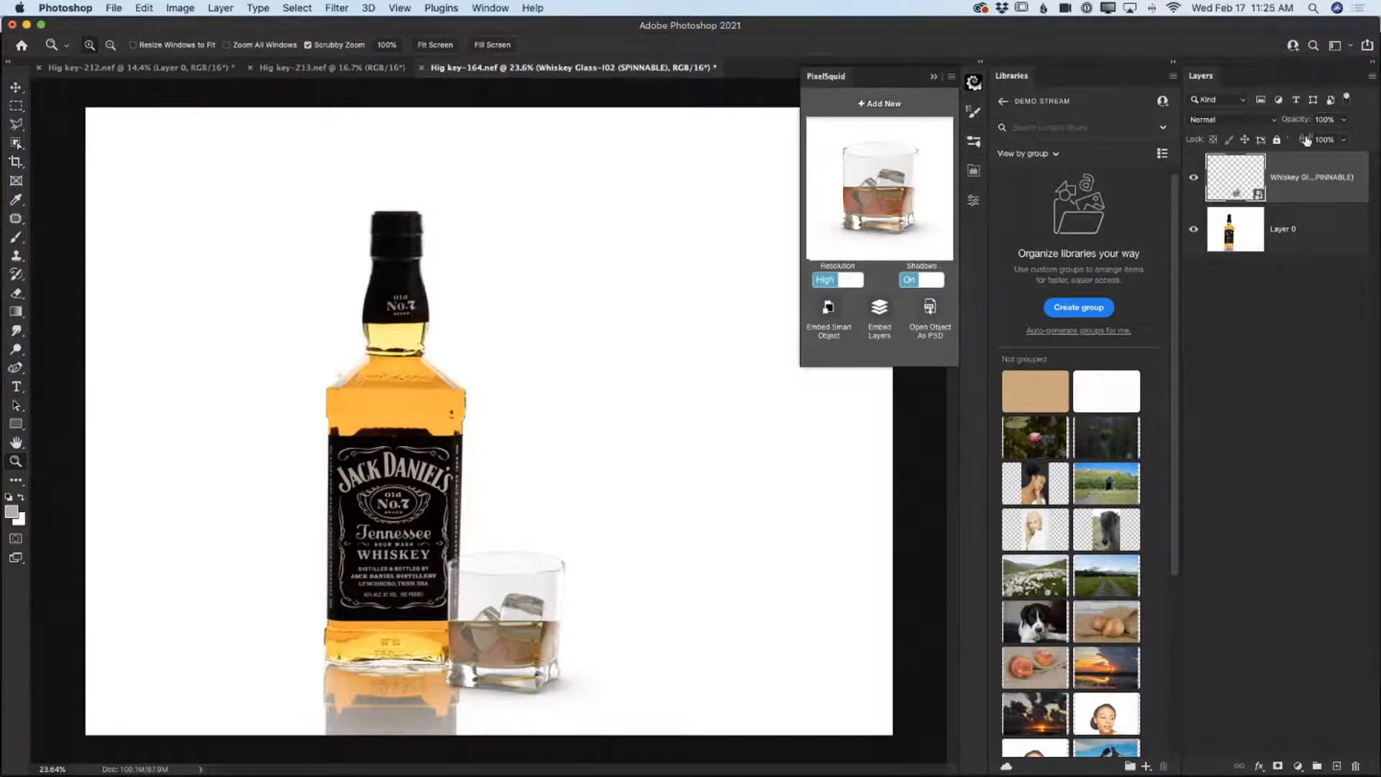
click(499, 13)
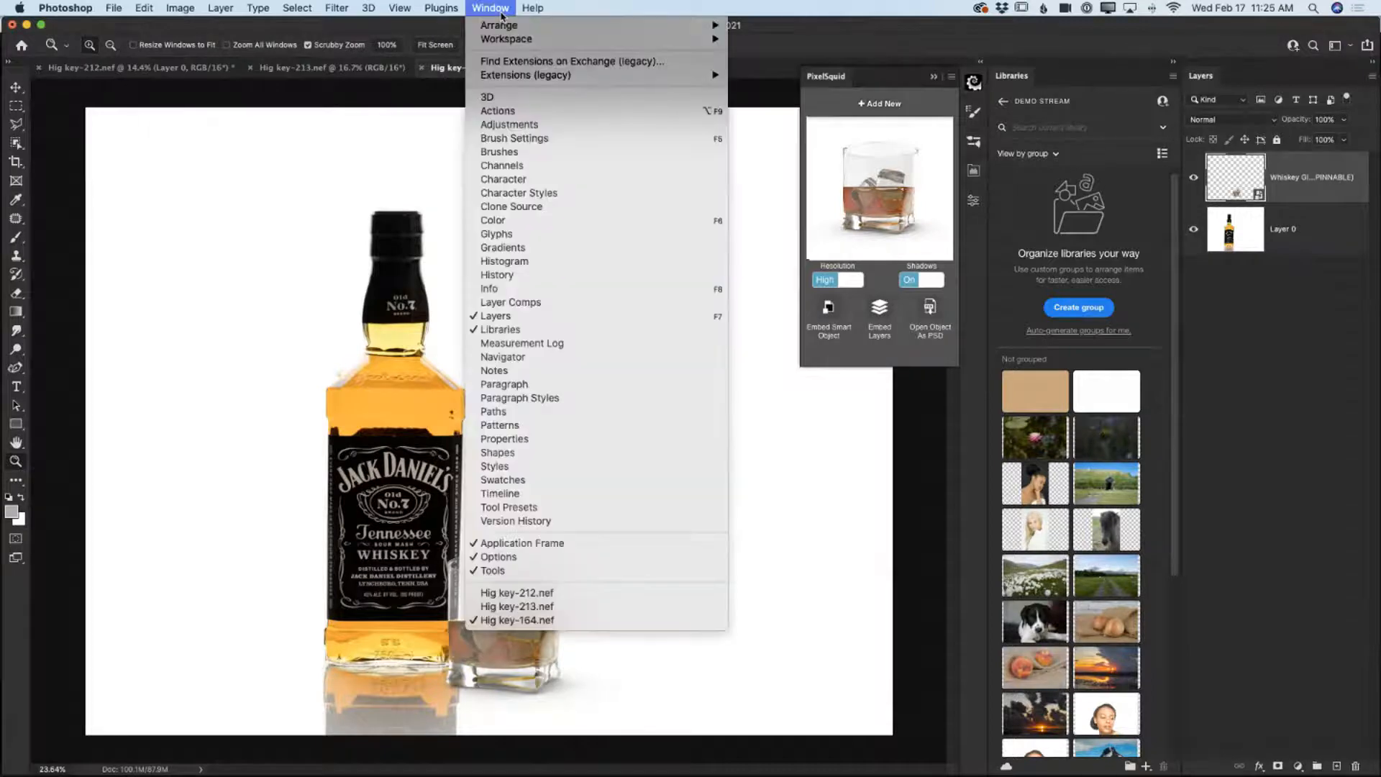
click(519, 125)
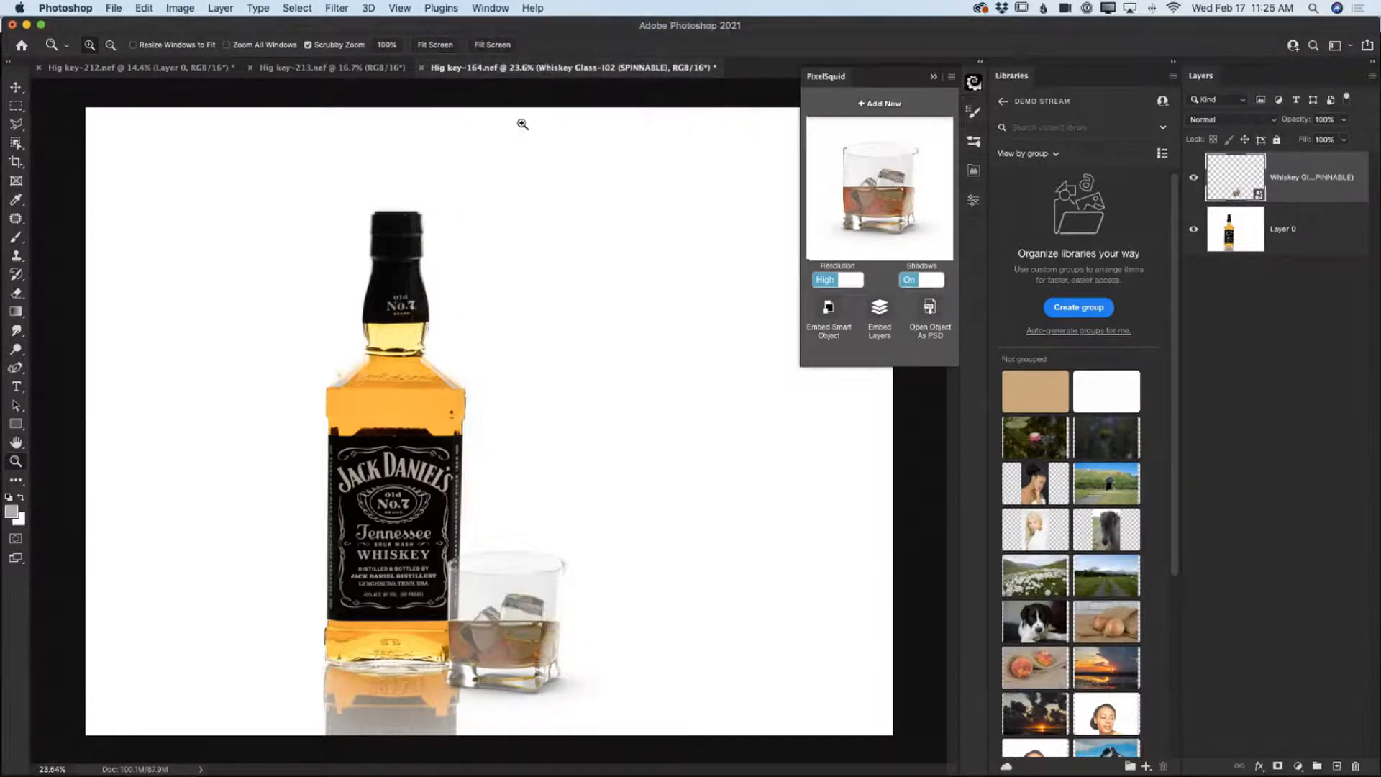
drag(318, 401, 145, 106)
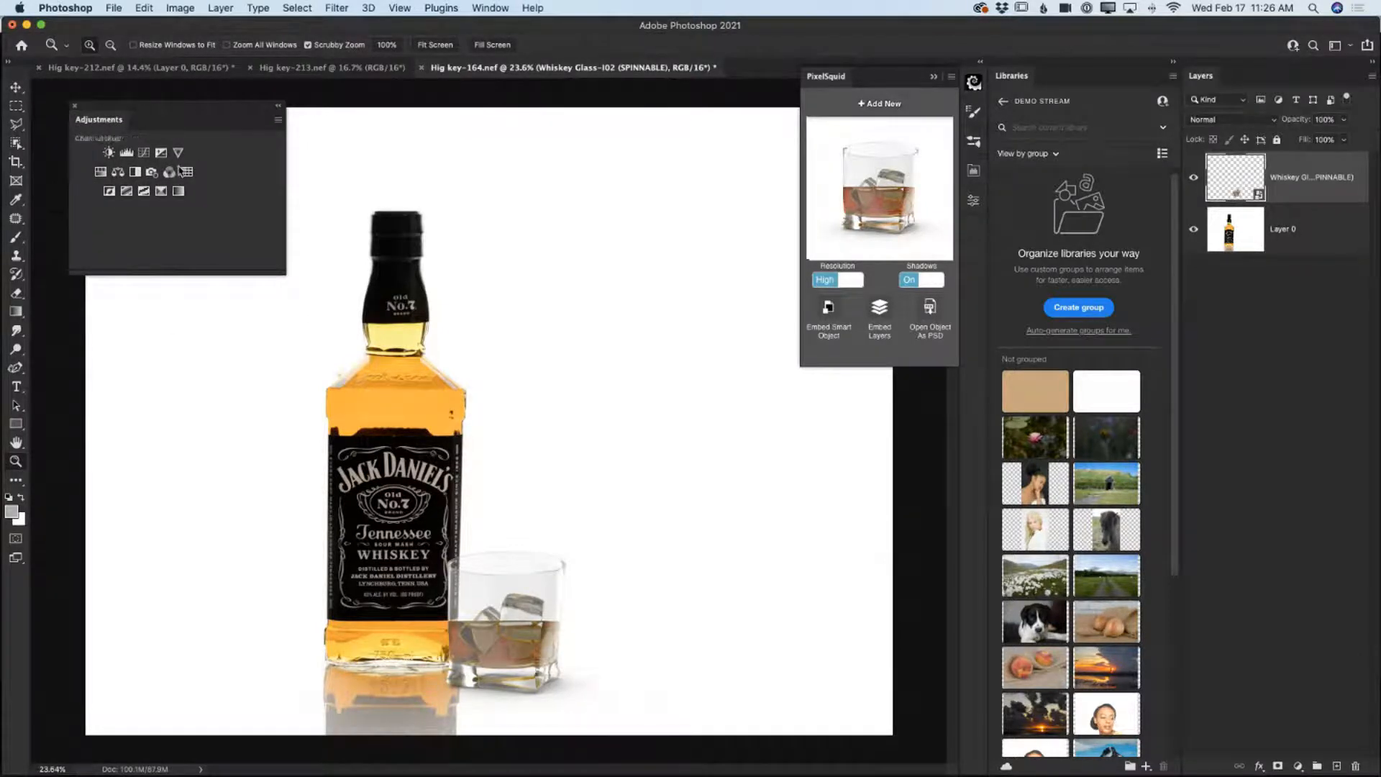
click(143, 154)
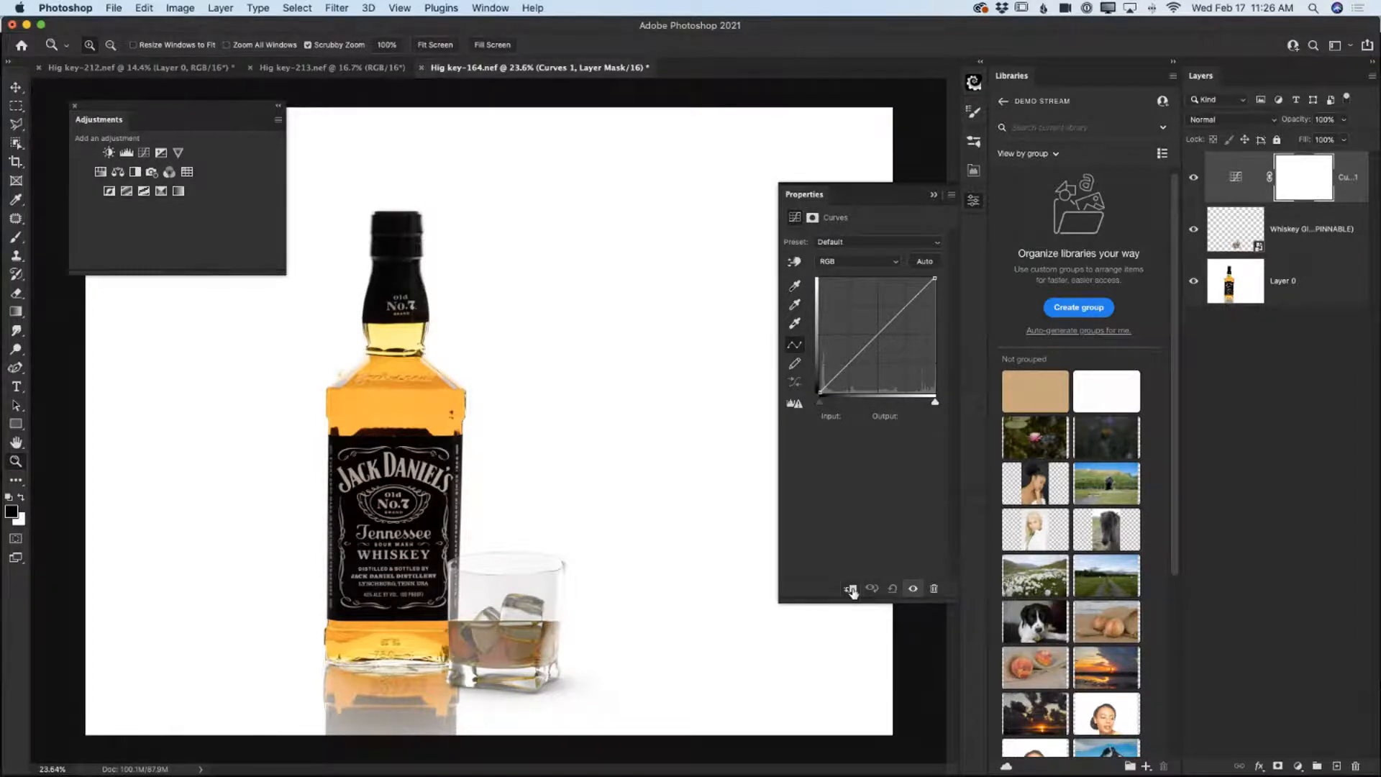
click(850, 589)
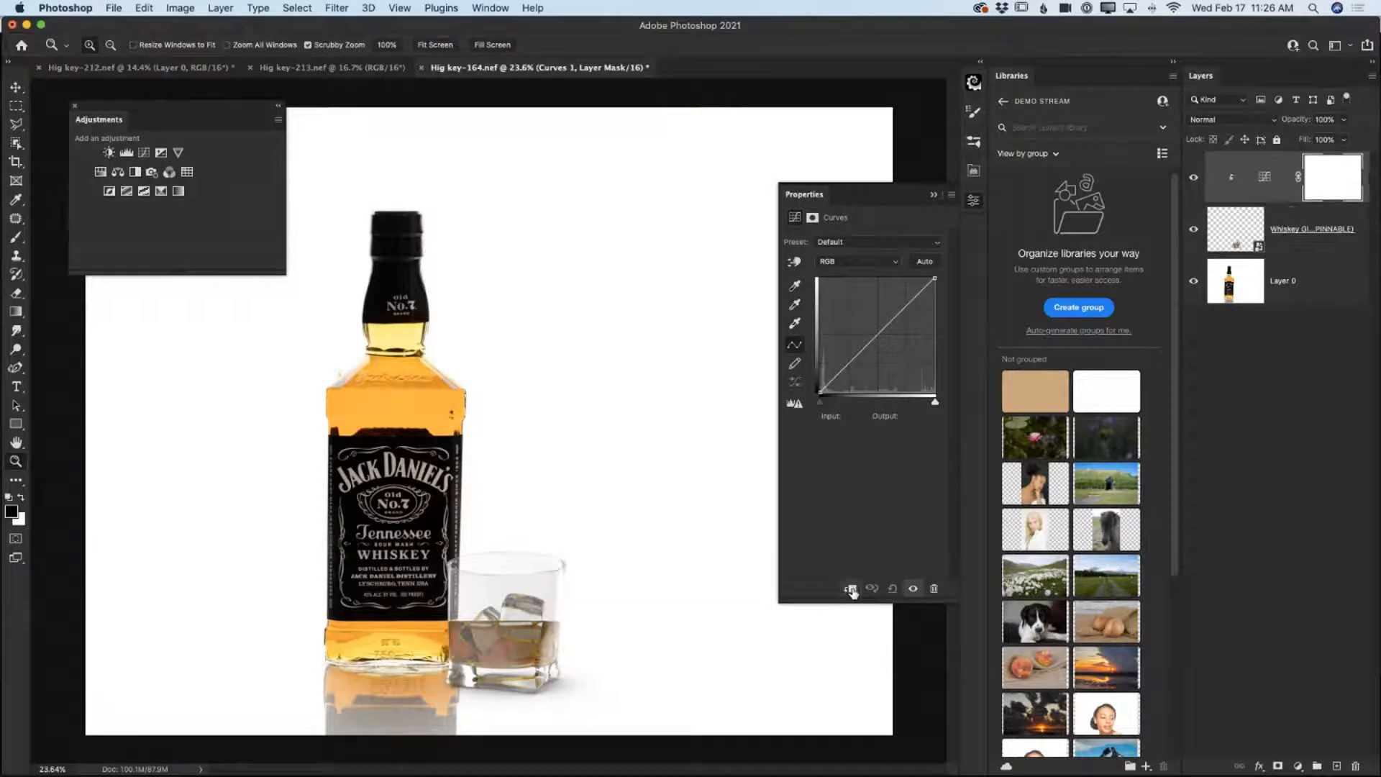
Darken the whiskey glass with a Curves point at input 199, output 179, and close the Adjustments and Properties panels.
click(901, 314)
drag(902, 314, 909, 311)
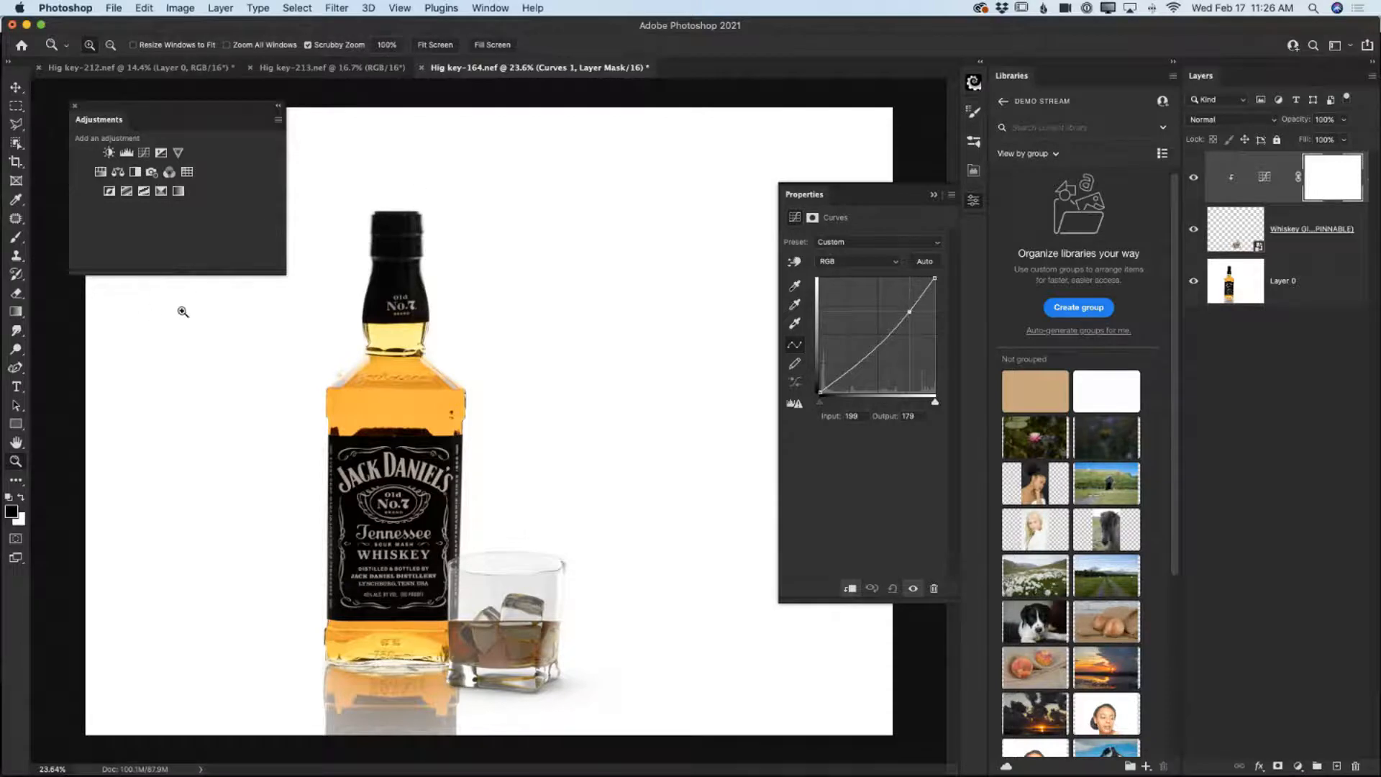
click(74, 106)
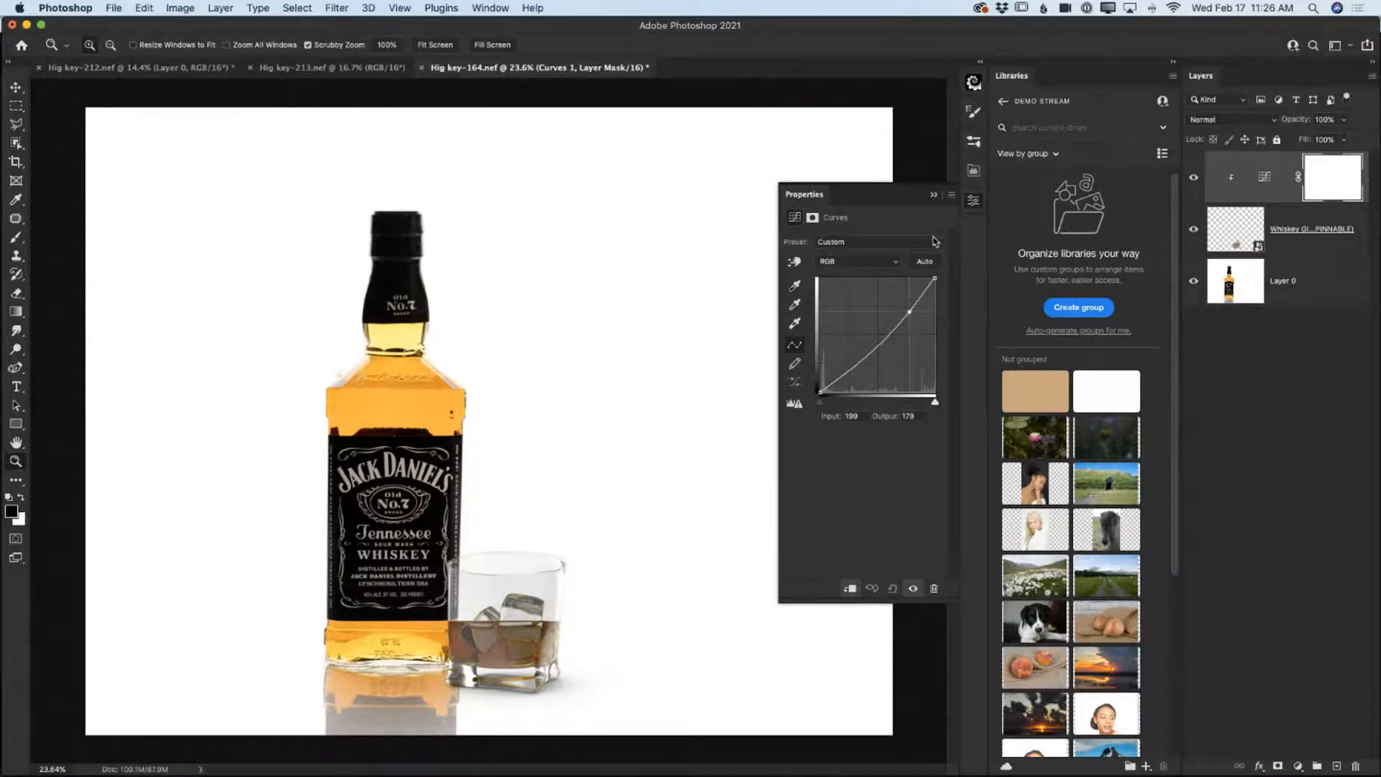
click(934, 194)
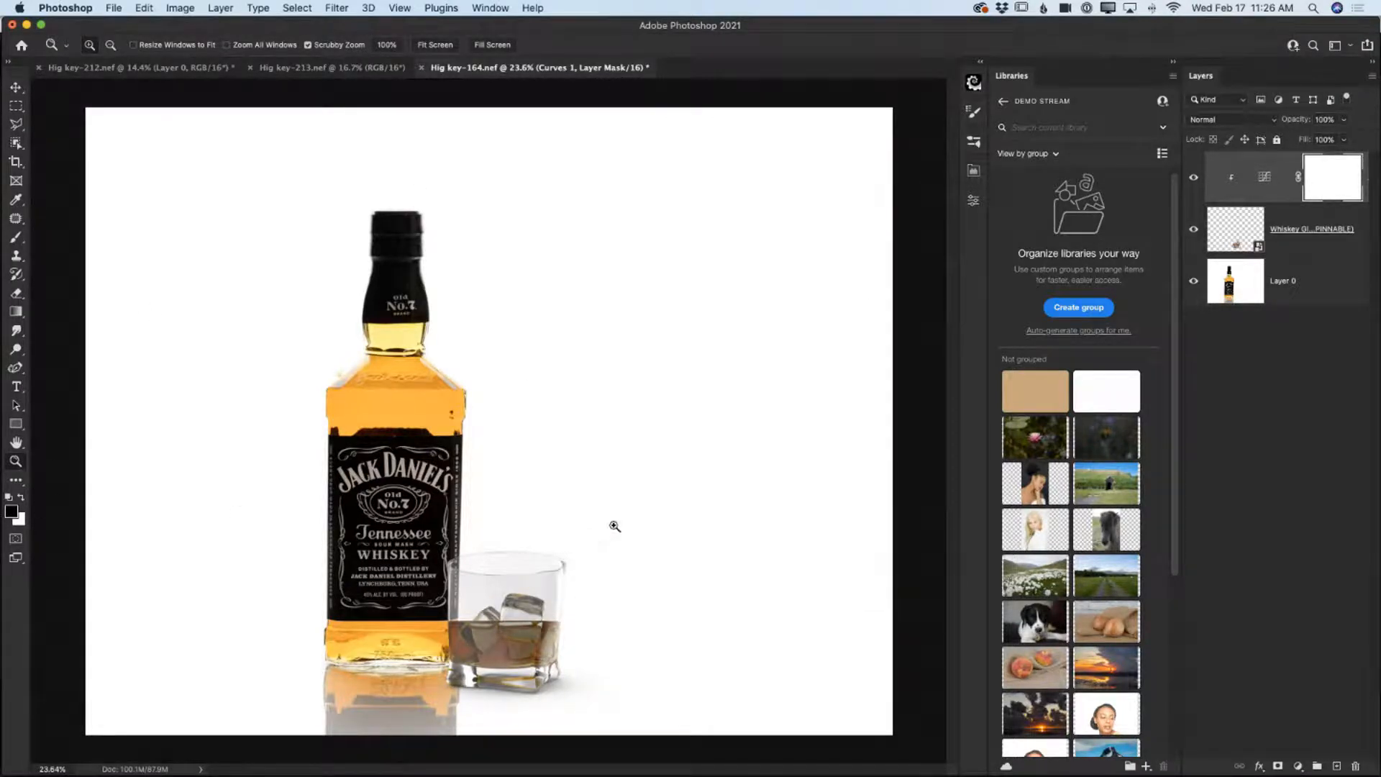
mouse_move(626, 521)
mouse_down()
mouse_move(604, 521)
mouse_move(622, 525)
mouse_up()
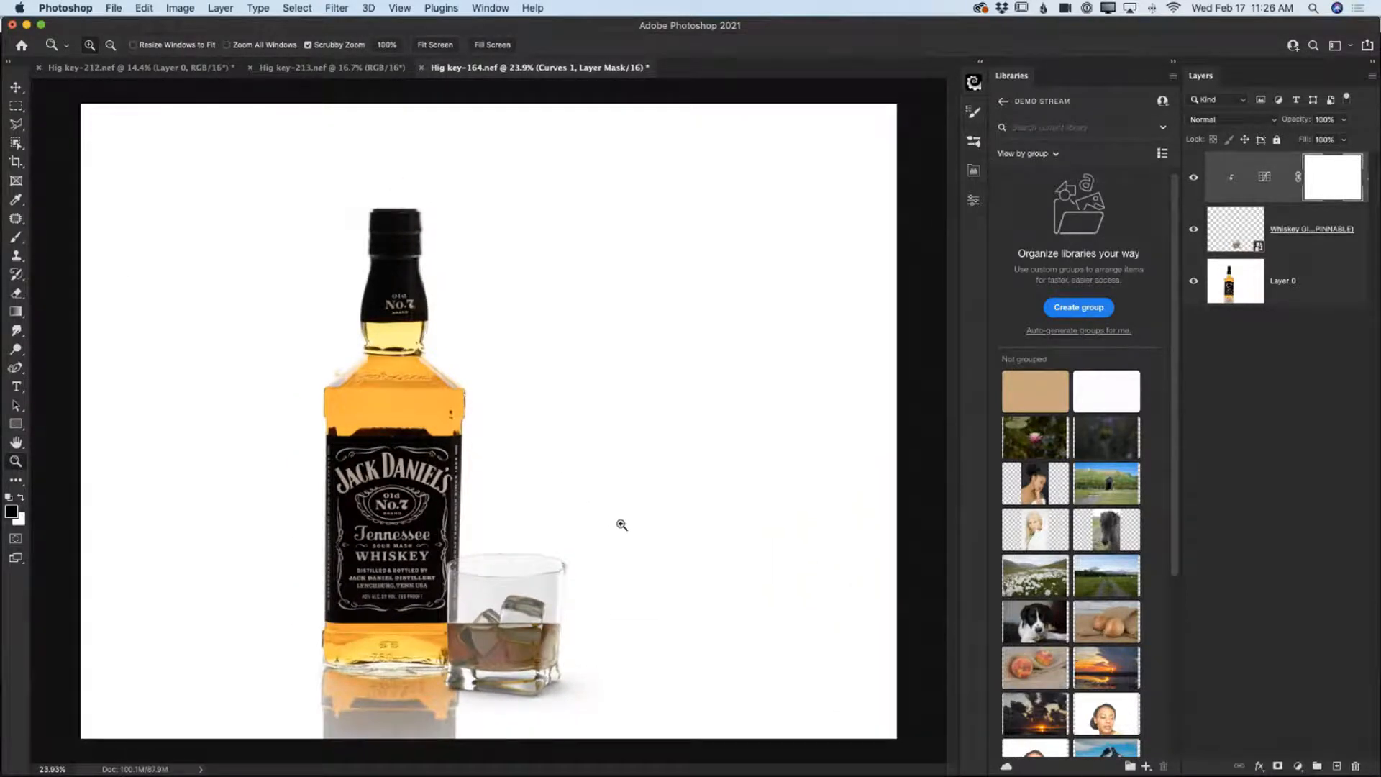
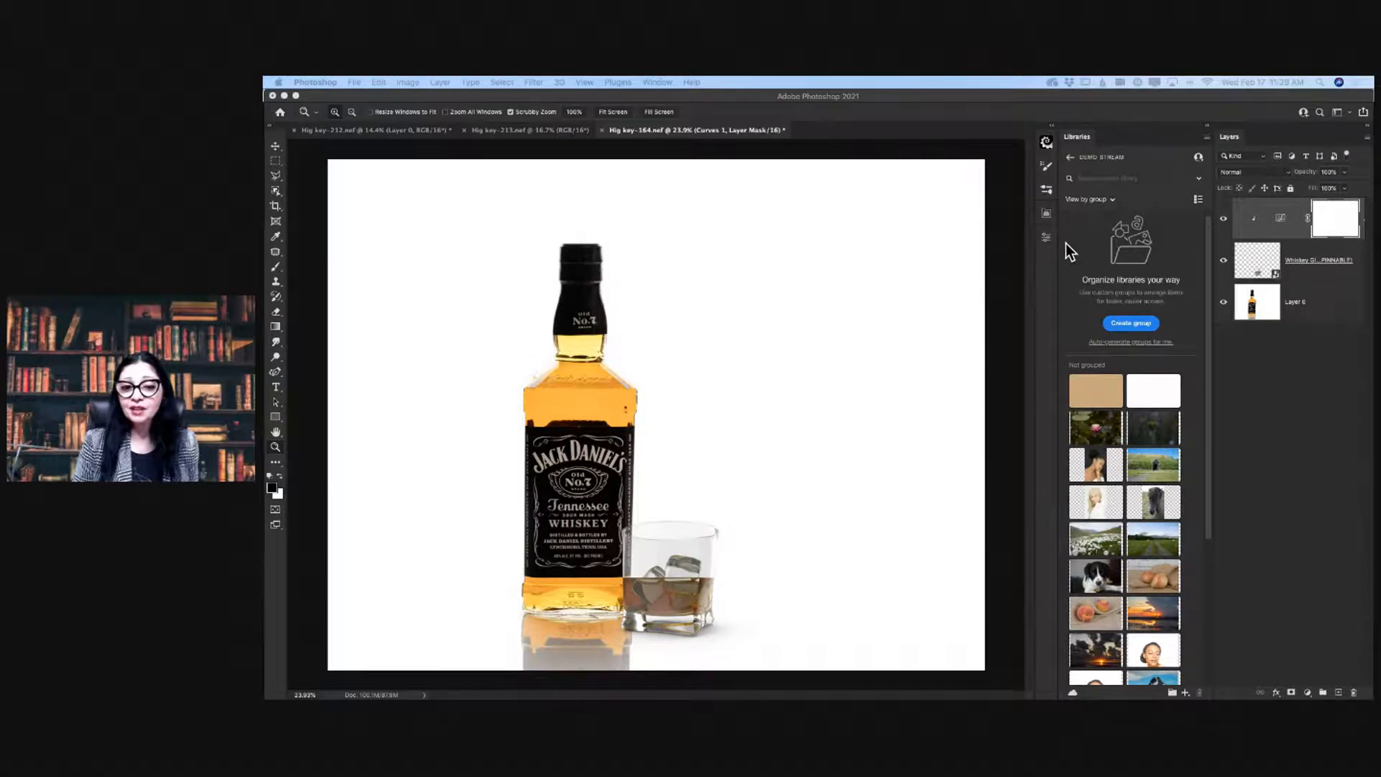
Reopen the PixelSquid panel and hide the Curves adjustment and the square Whiskey Glass layer.
click(1046, 146)
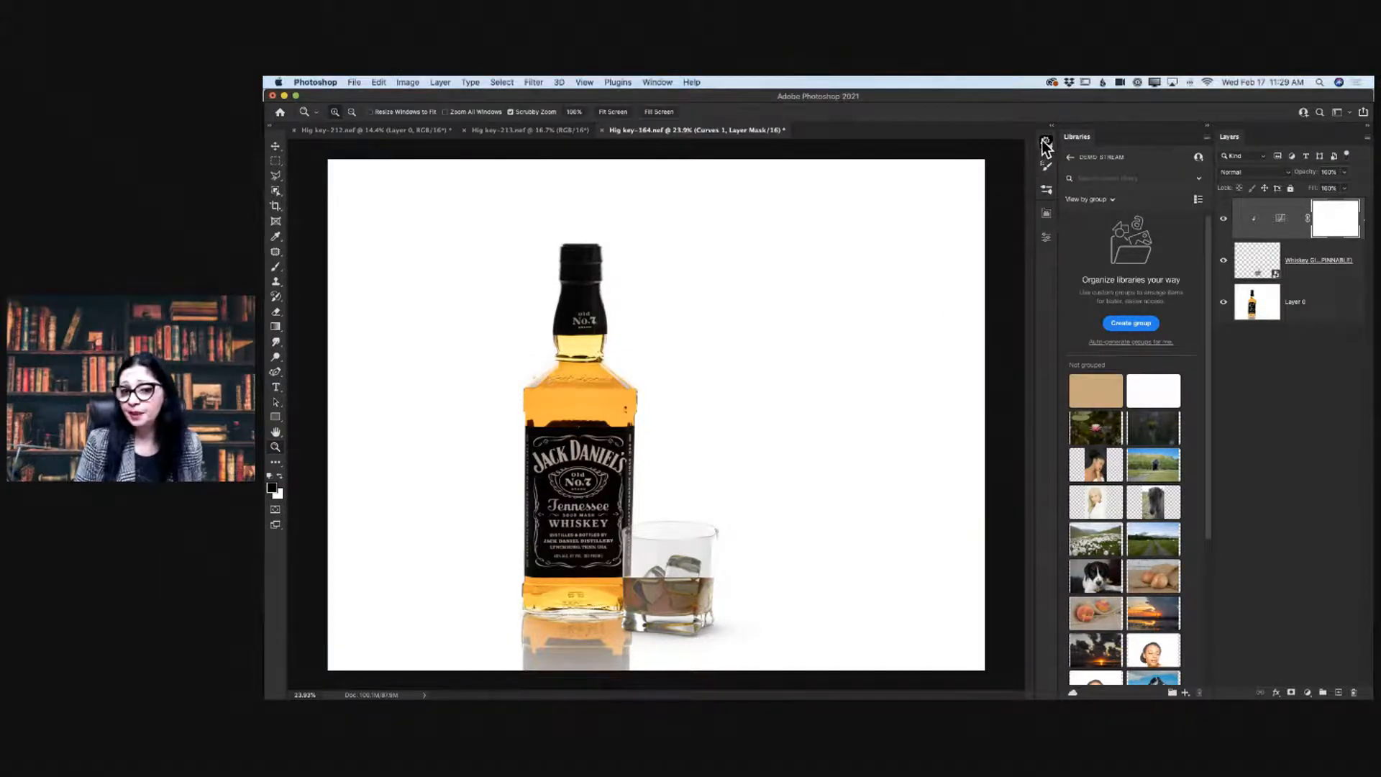
click(1047, 144)
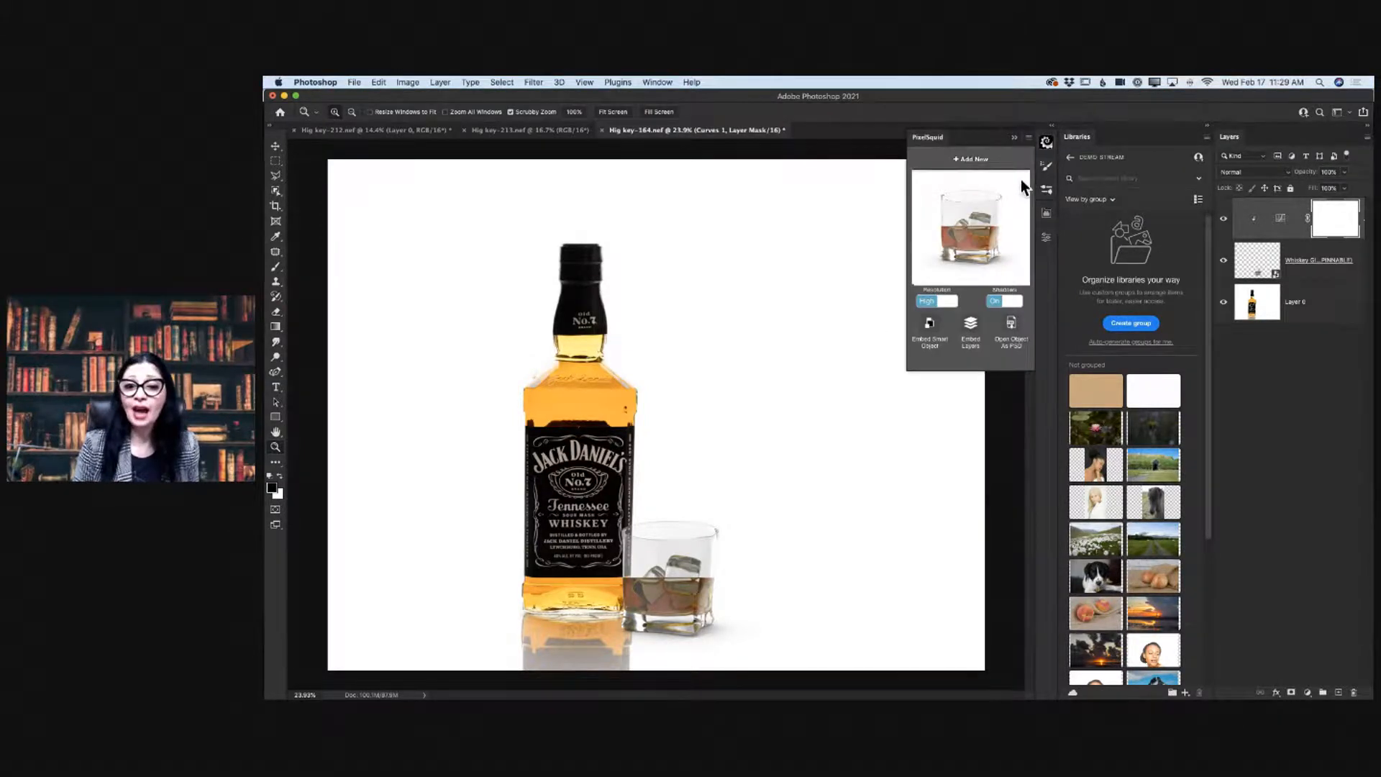
click(1223, 218)
click(1222, 262)
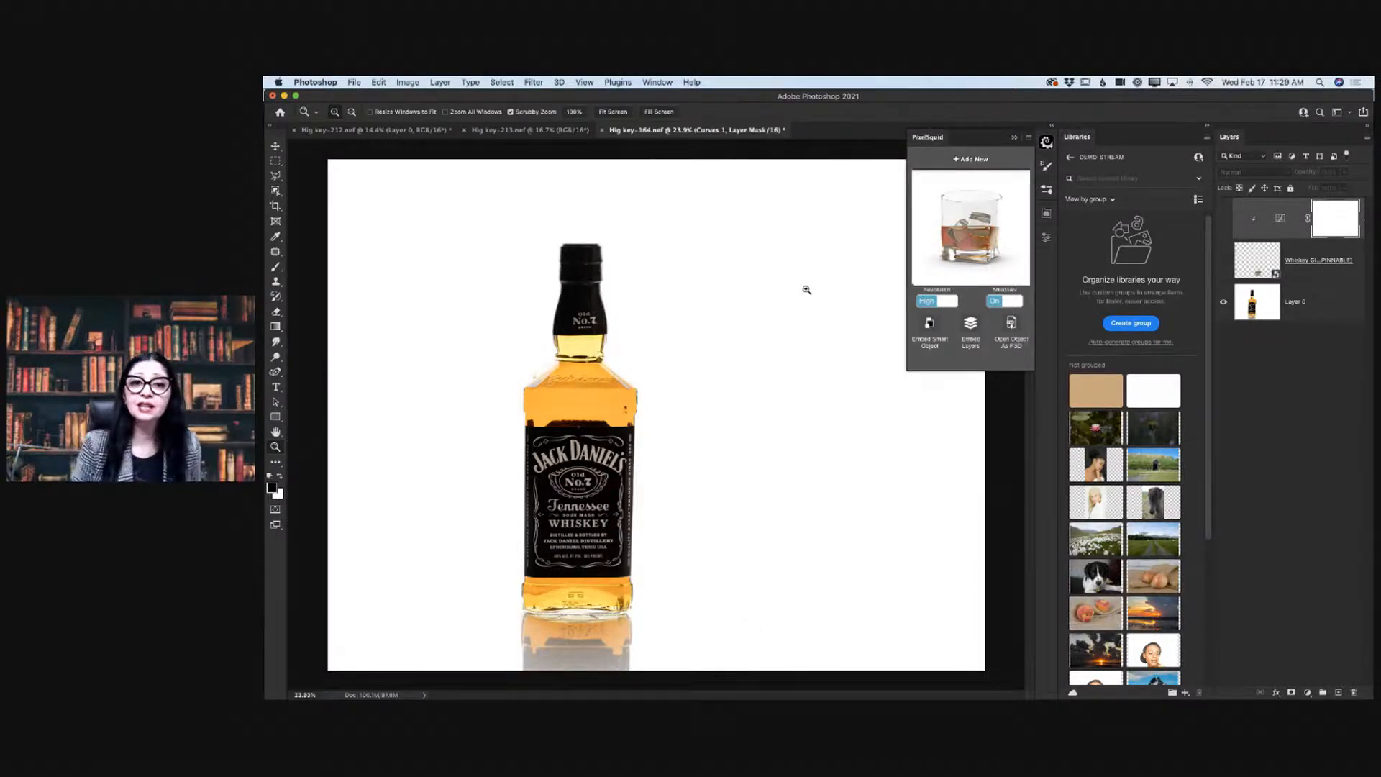
Insert the Glencairn Whisky Glass from the Demo lightbox and rotate it to a level side view.
click(982, 164)
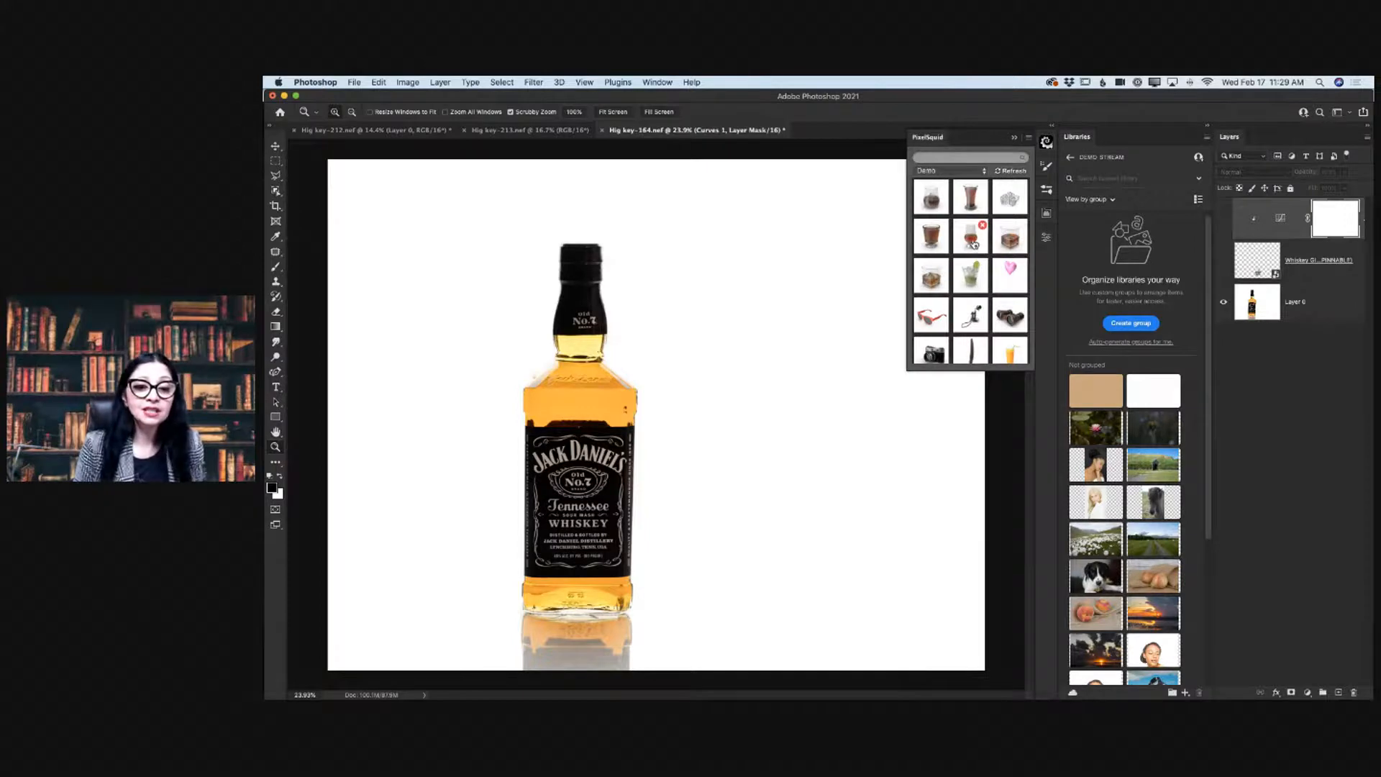
click(971, 238)
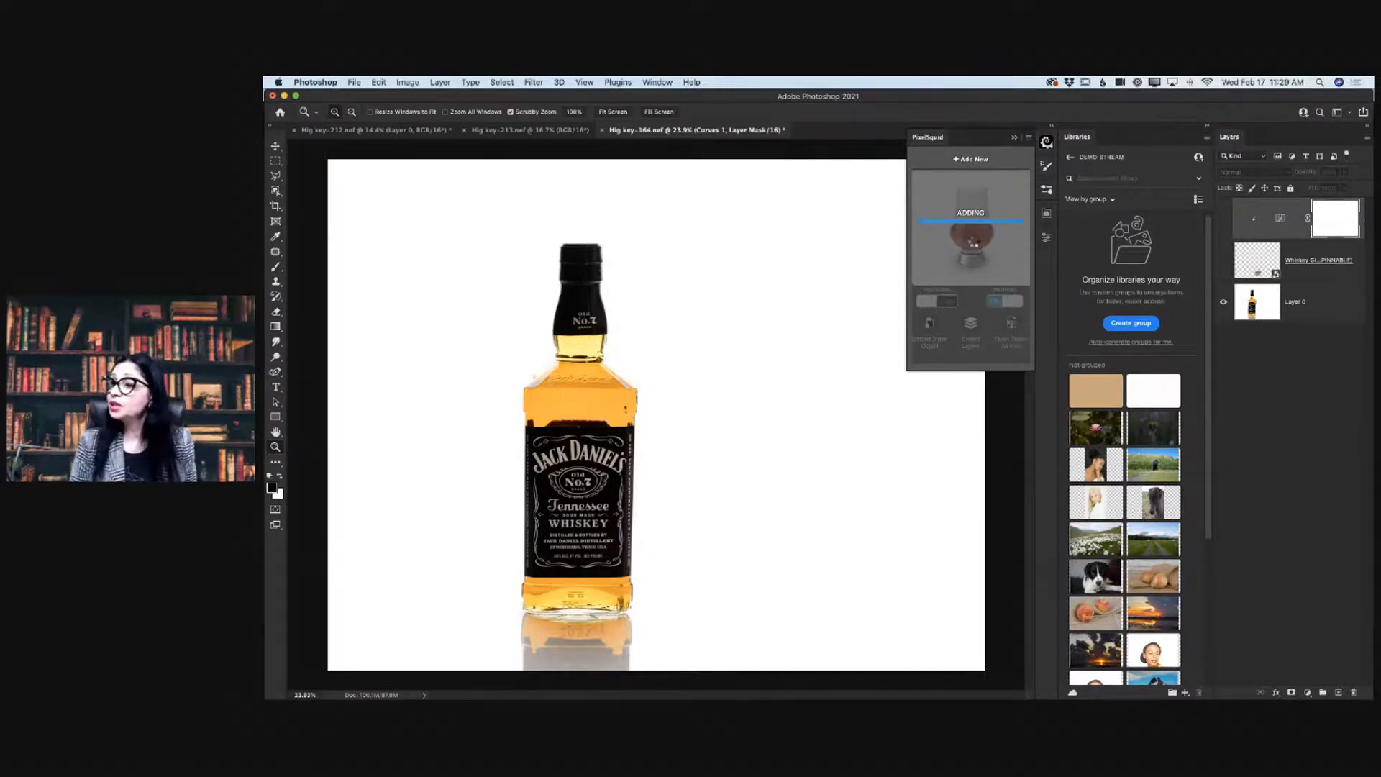
drag(980, 251, 980, 232)
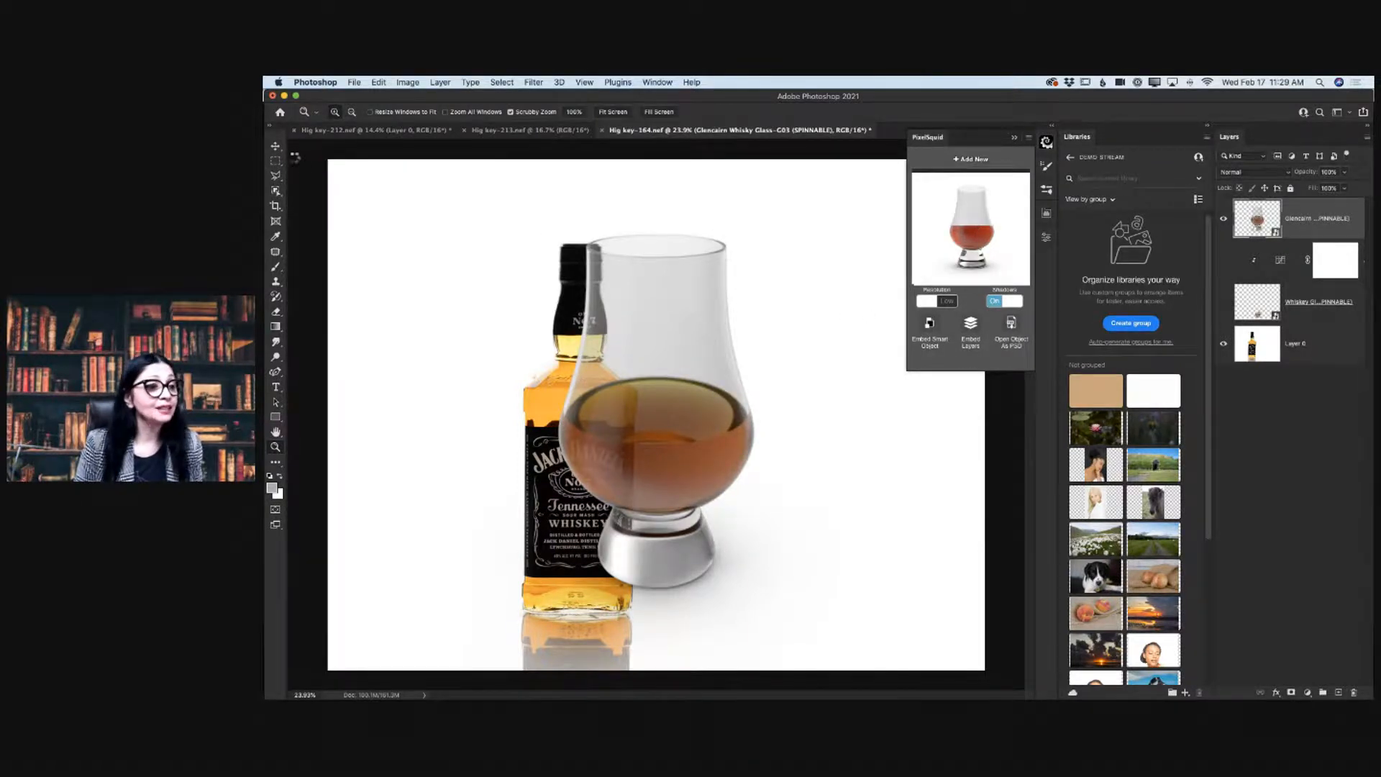
Scale the Glencairn glass down to suit the bottle and place it overlapping the bottle's lower right edge.
click(275, 146)
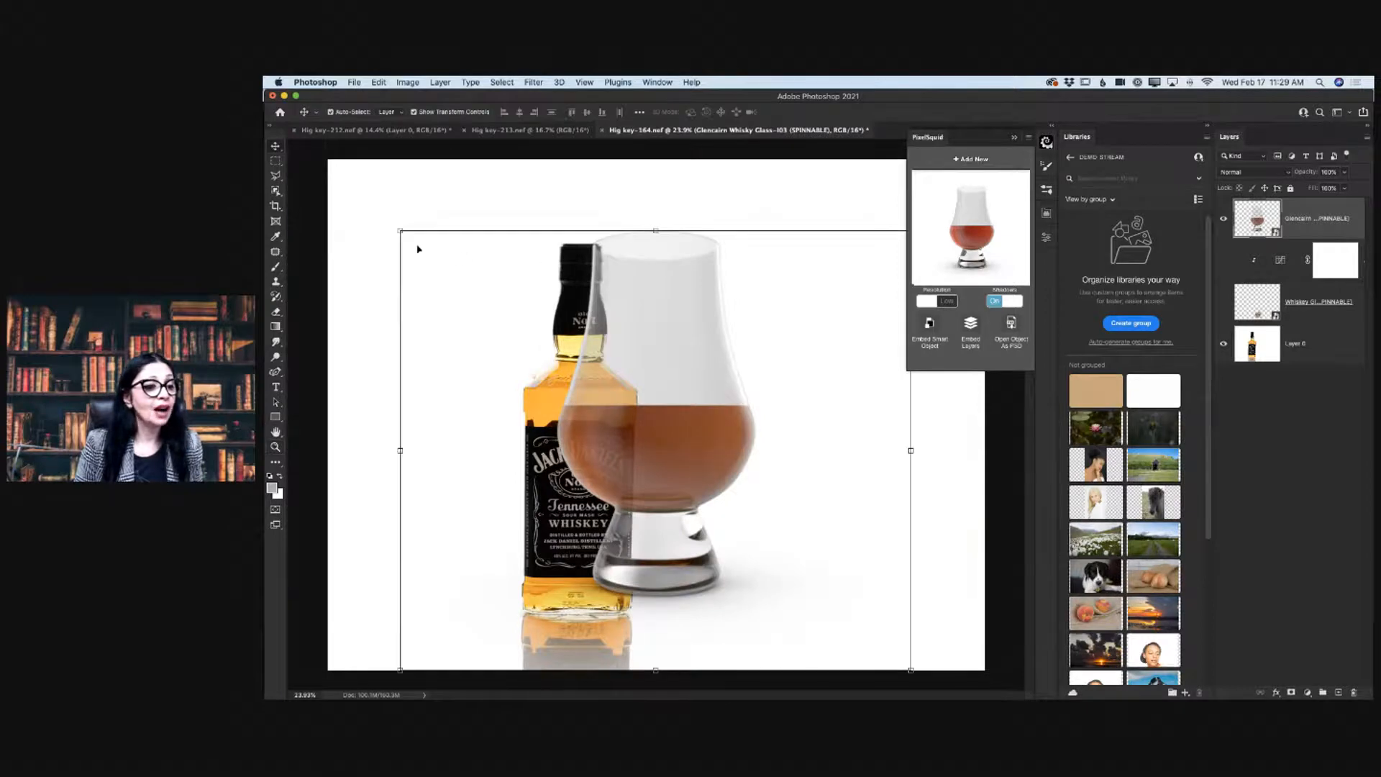
click(400, 231)
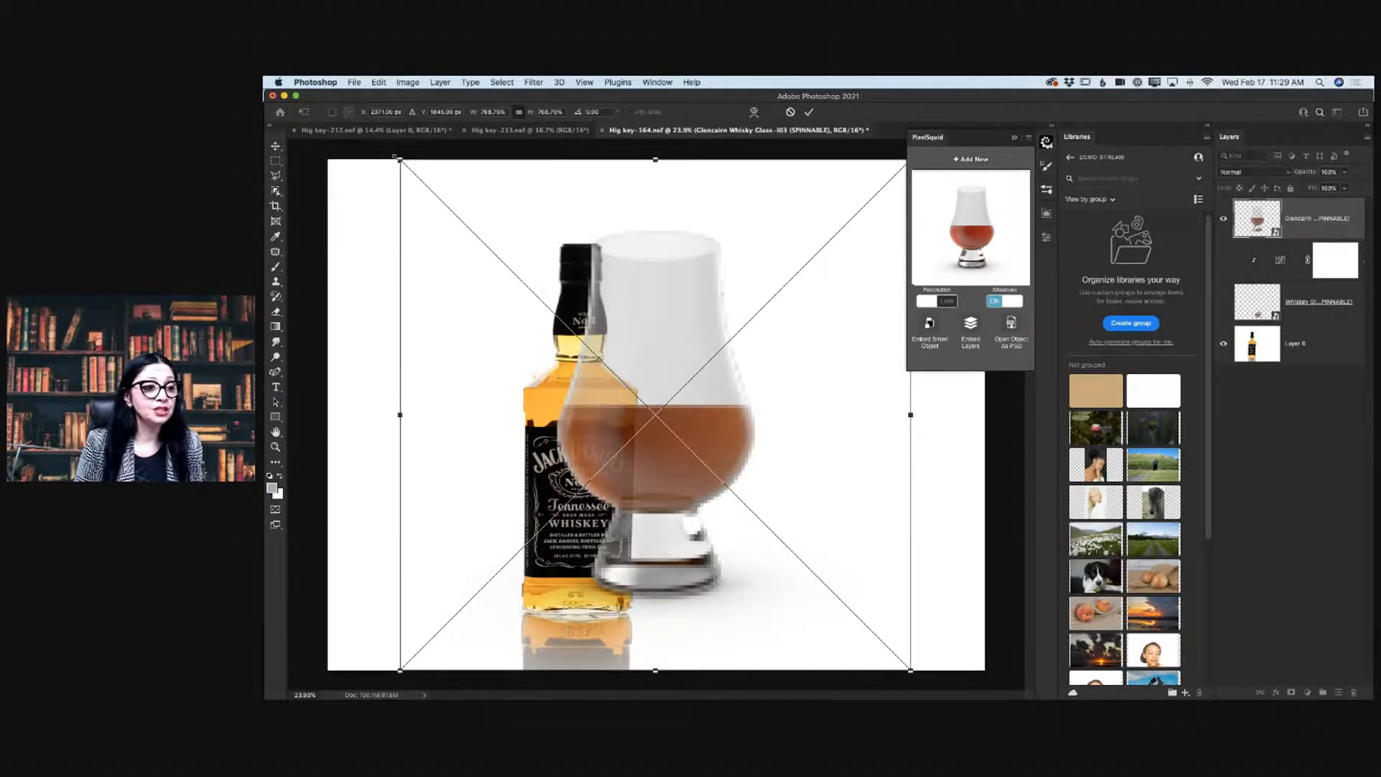
drag(399, 159, 752, 512)
drag(836, 609, 666, 586)
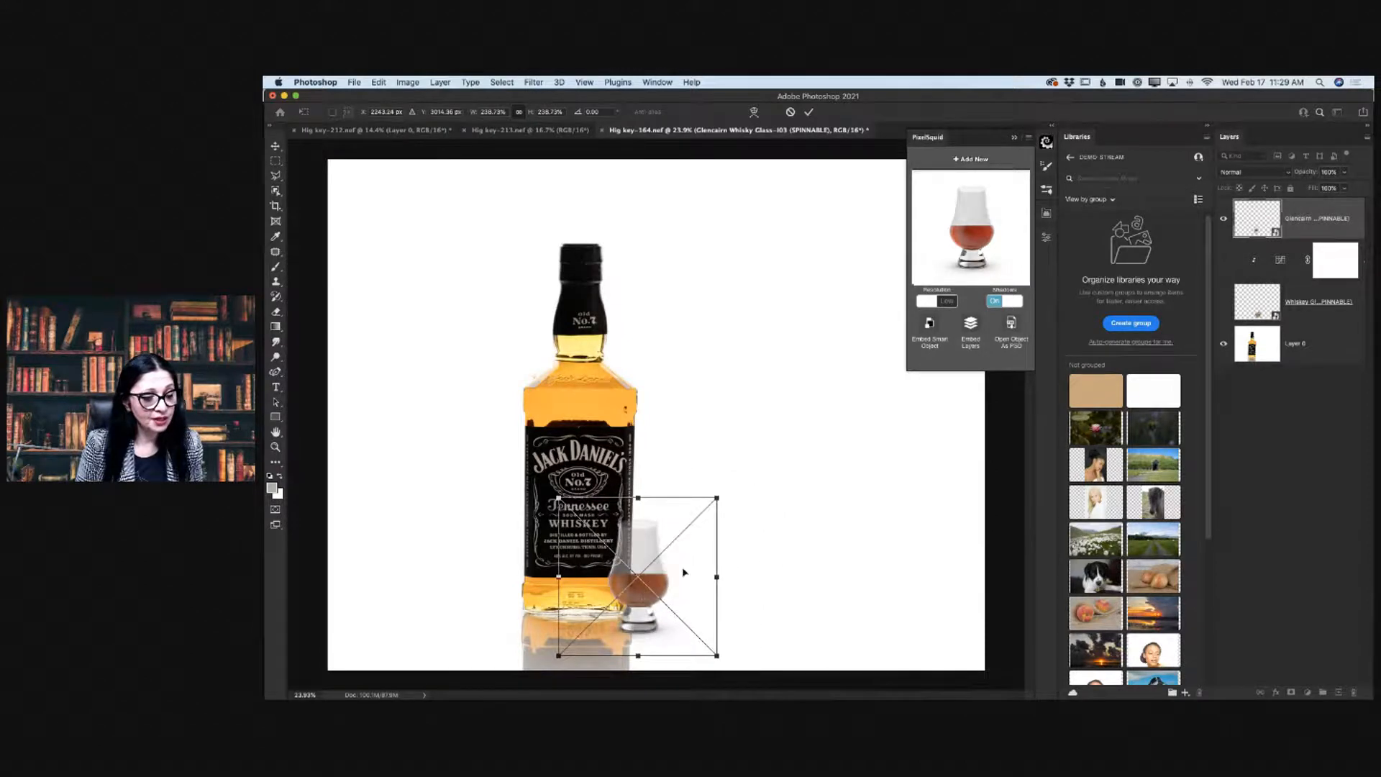
drag(716, 496, 797, 444)
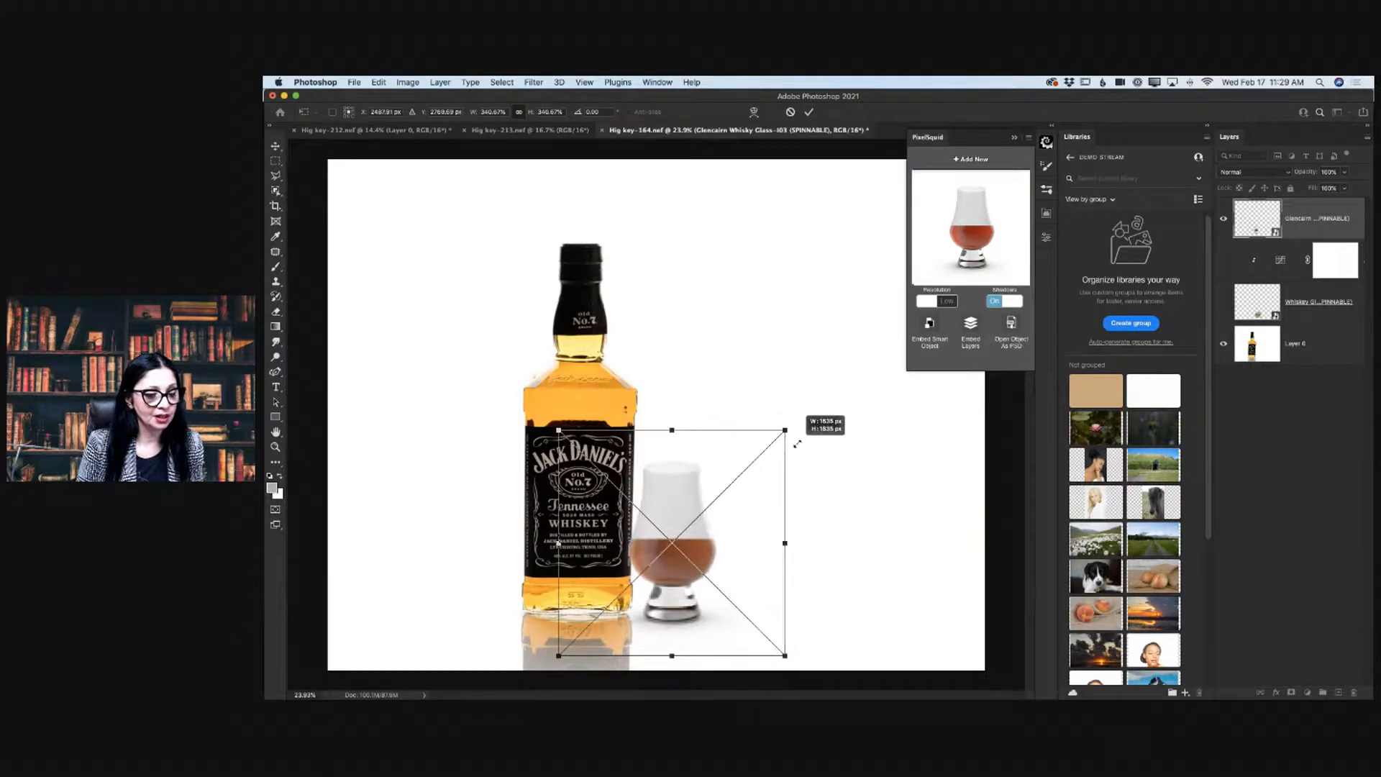
drag(685, 491, 662, 505)
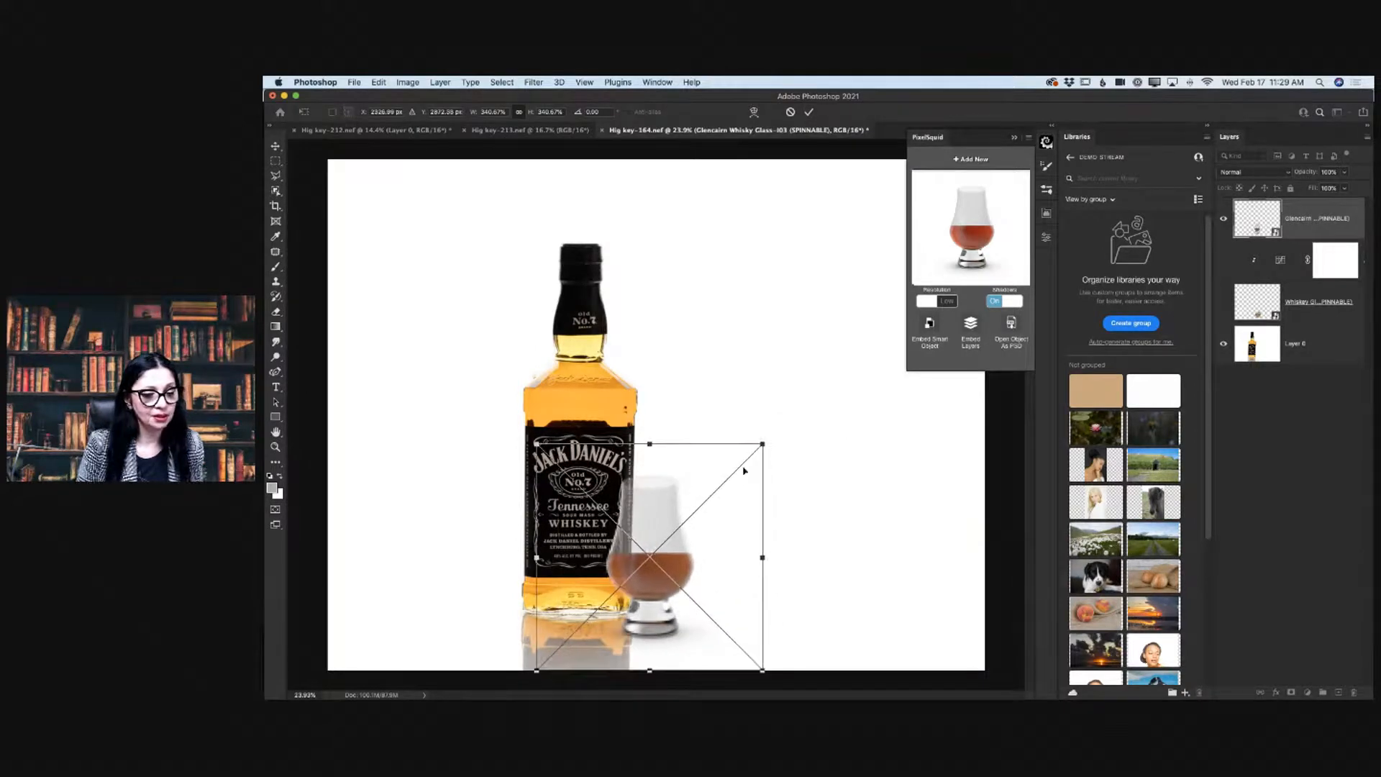
drag(763, 445, 741, 500)
drag(637, 569, 641, 568)
drag(727, 485, 713, 497)
click(808, 111)
Set the Glencairn glass to High resolution and move it to the right so it stands clear of the bottle.
click(949, 301)
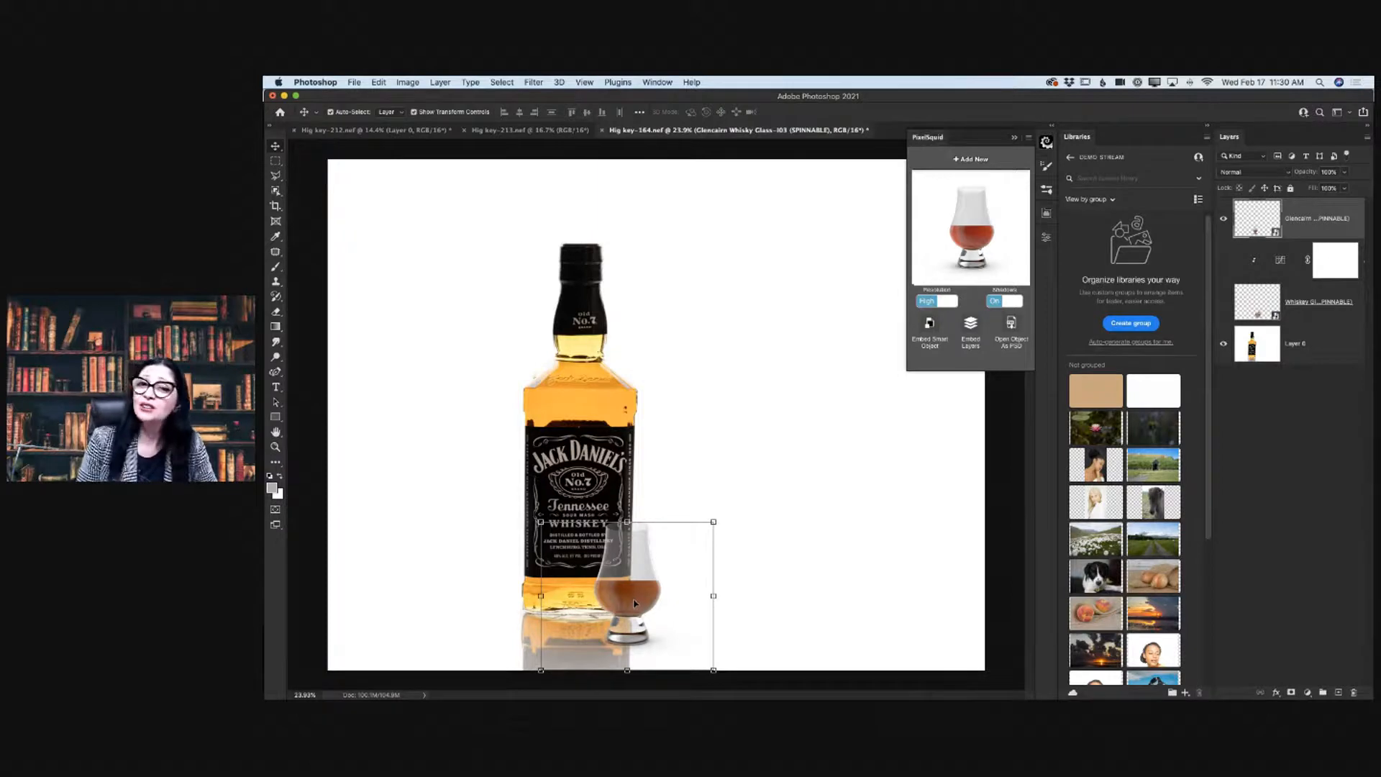
mouse_move(635, 591)
mouse_down()
mouse_move(715, 592)
mouse_move(643, 592)
mouse_up()
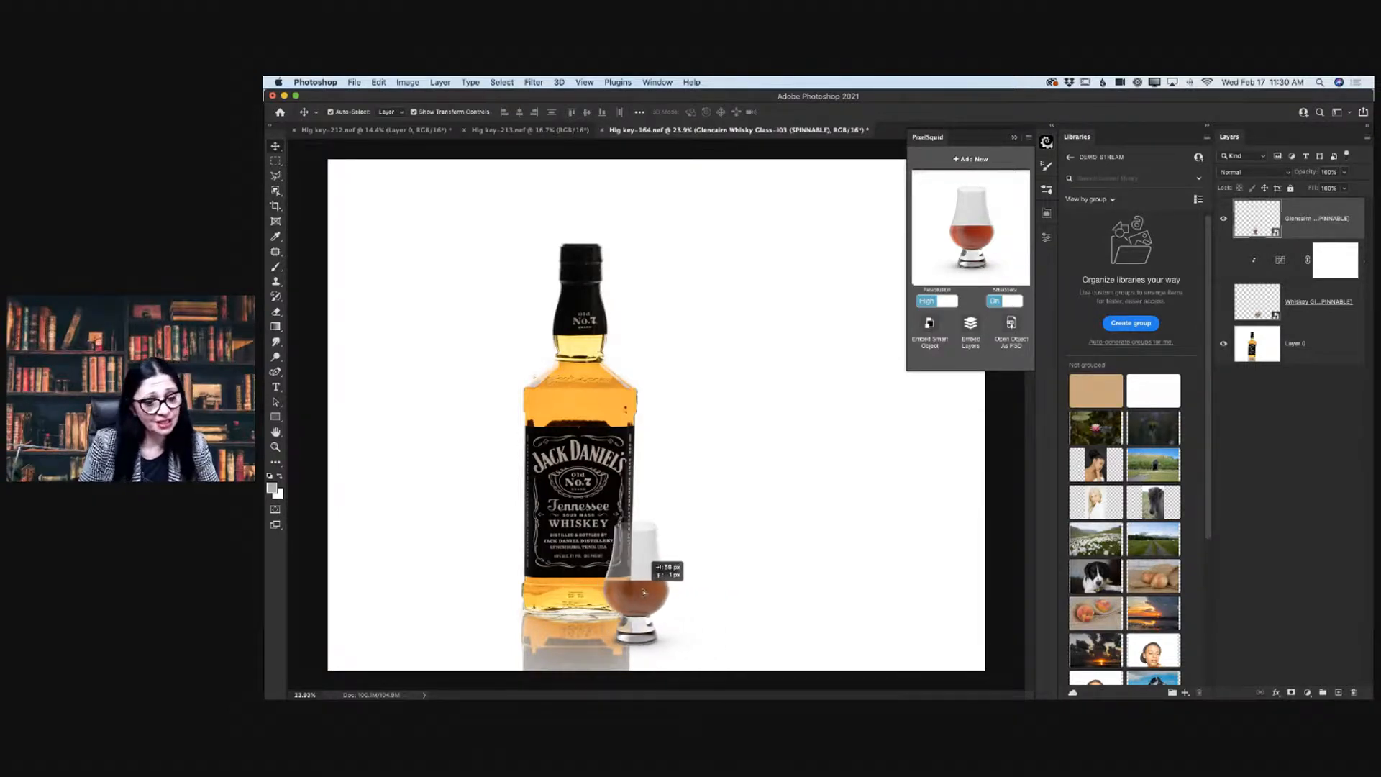
drag(643, 592, 682, 598)
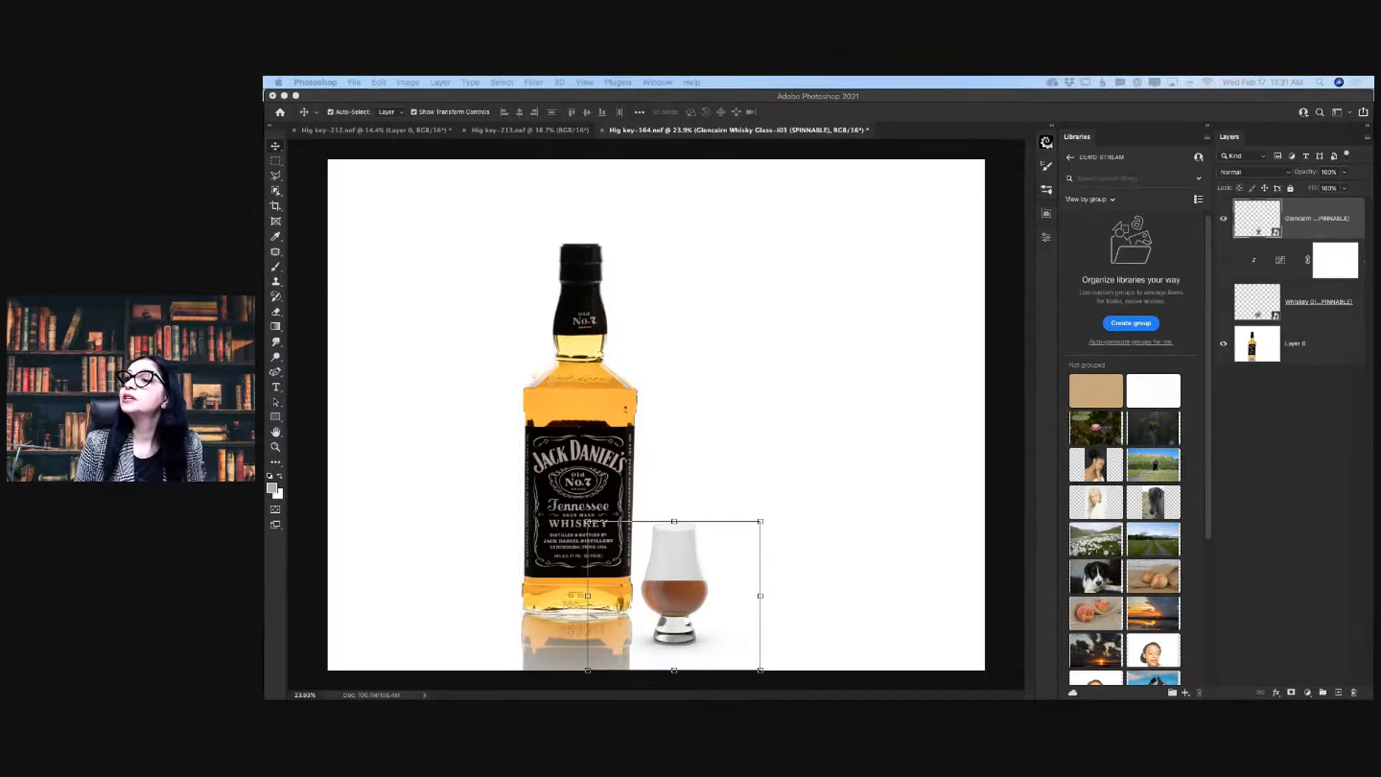
Switch to the PixelSquid website in Chrome, enlarge its window to fill the screen and search for "spring".
drag(264, 287, 660, 187)
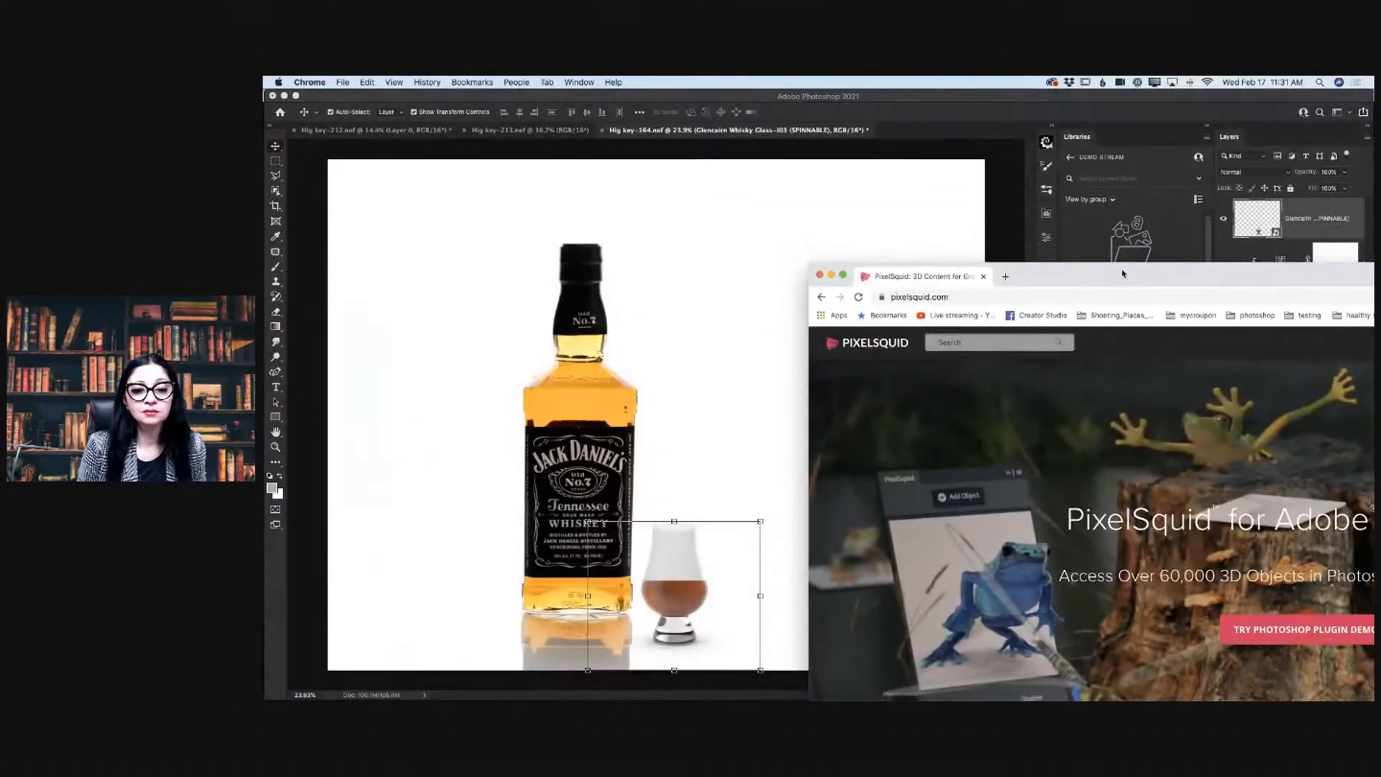
drag(1100, 262, 577, 107)
drag(1255, 523, 1370, 699)
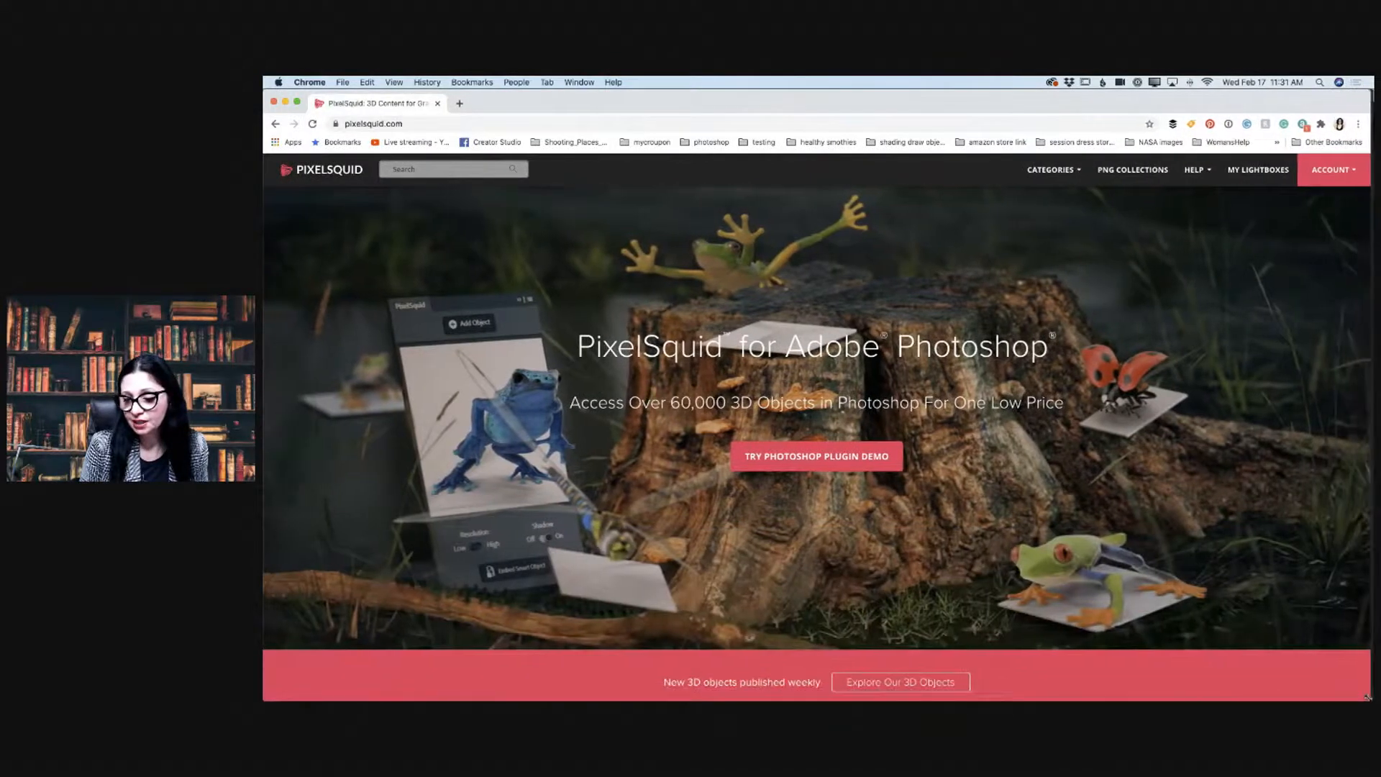
click(415, 168)
text(spring)
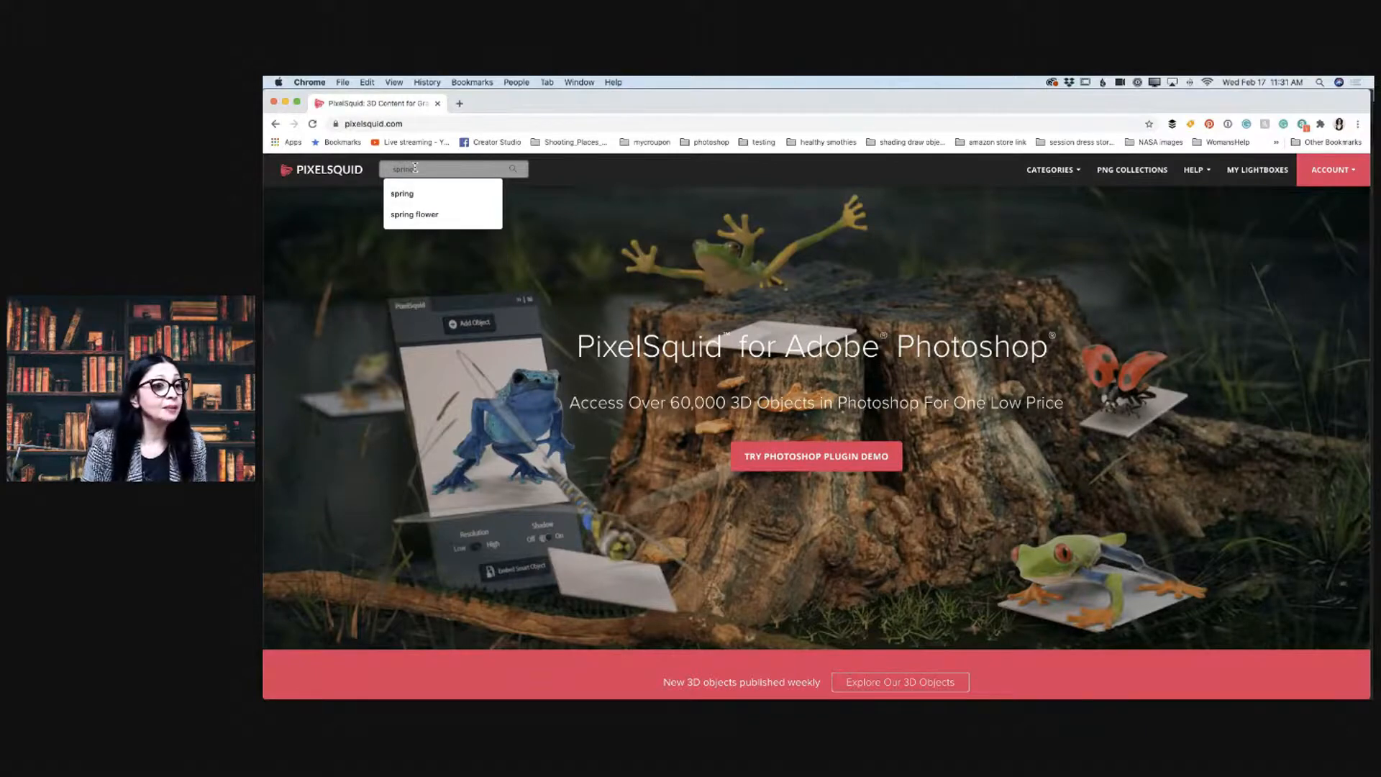
key(Return)
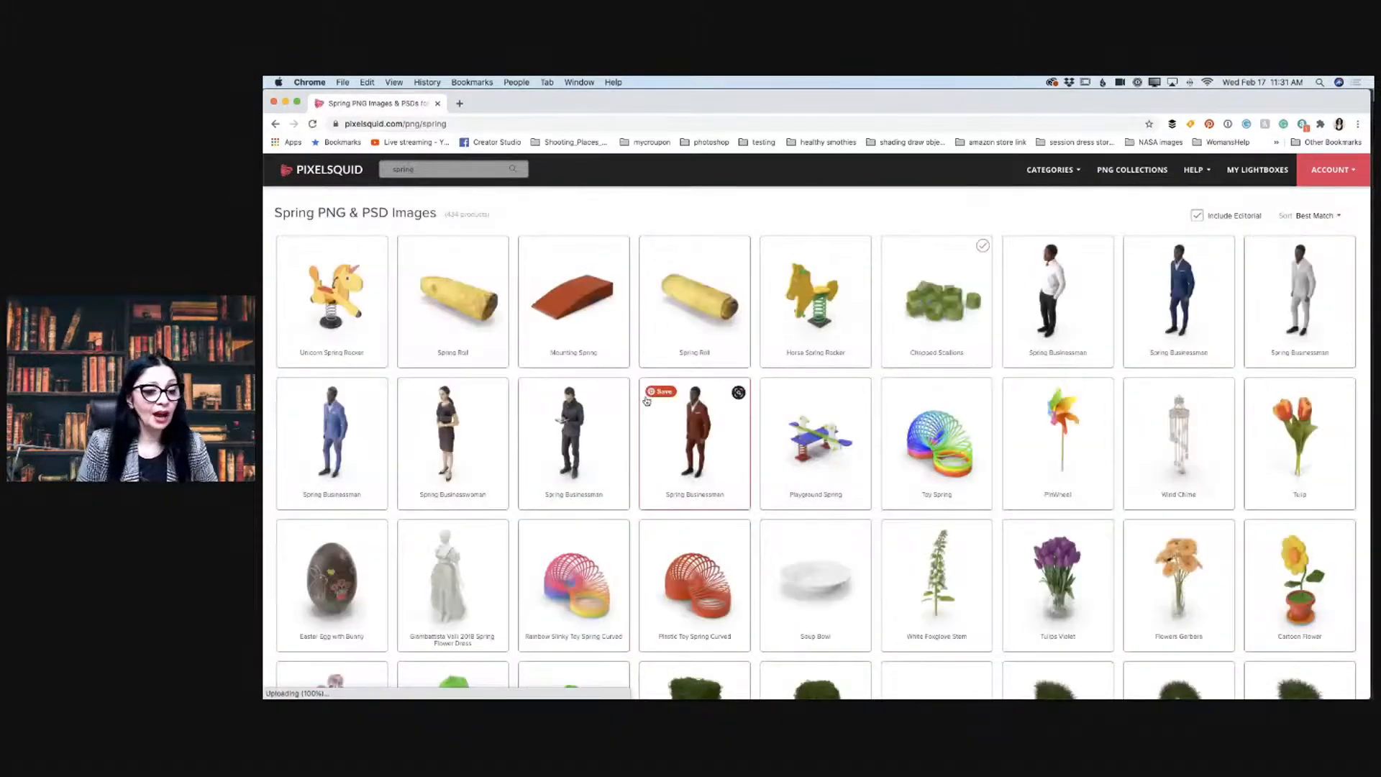
Look through the PixelSquid spring results for flowers, Easter objects and other seasonal items.
scroll(646, 401, down, 3)
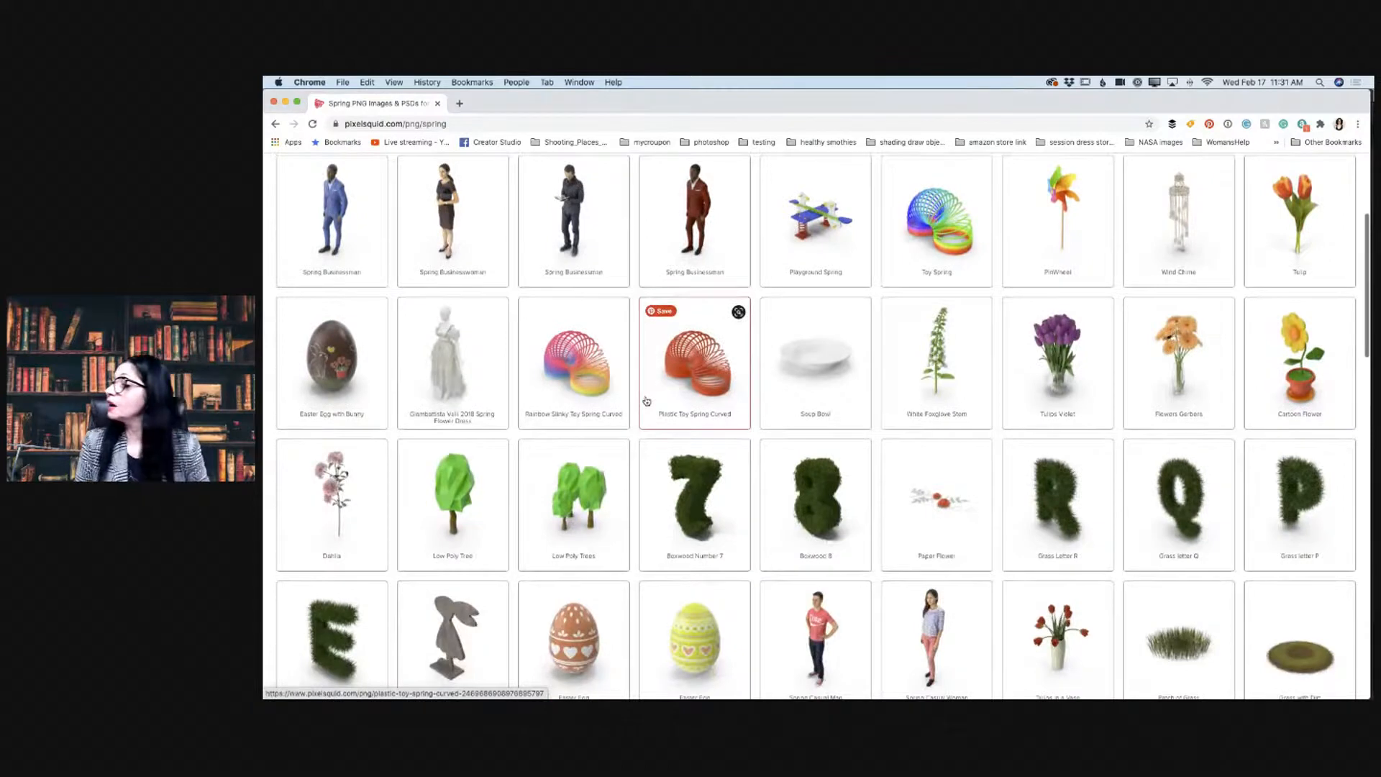
mouse_move(646, 401)
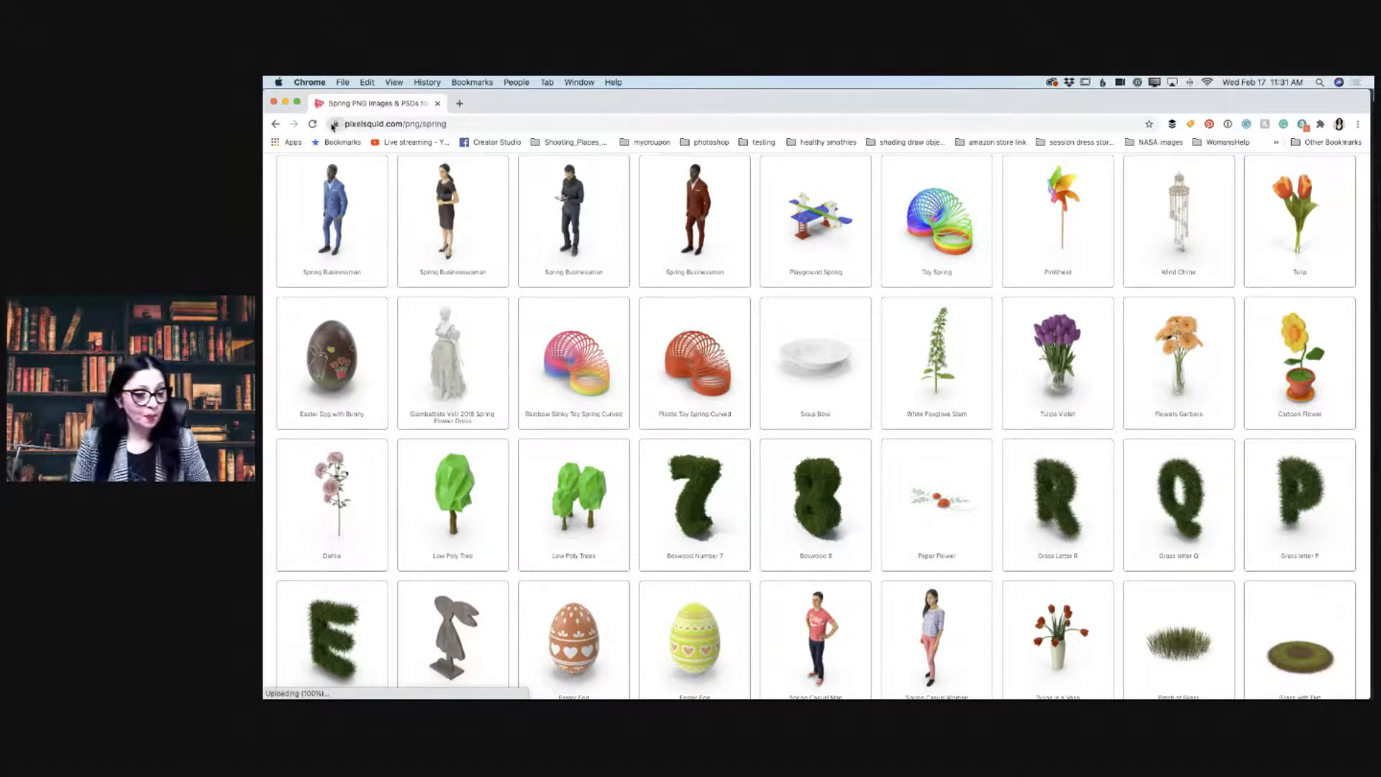
scroll(646, 469, down, 15)
scroll(645, 469, down, 7)
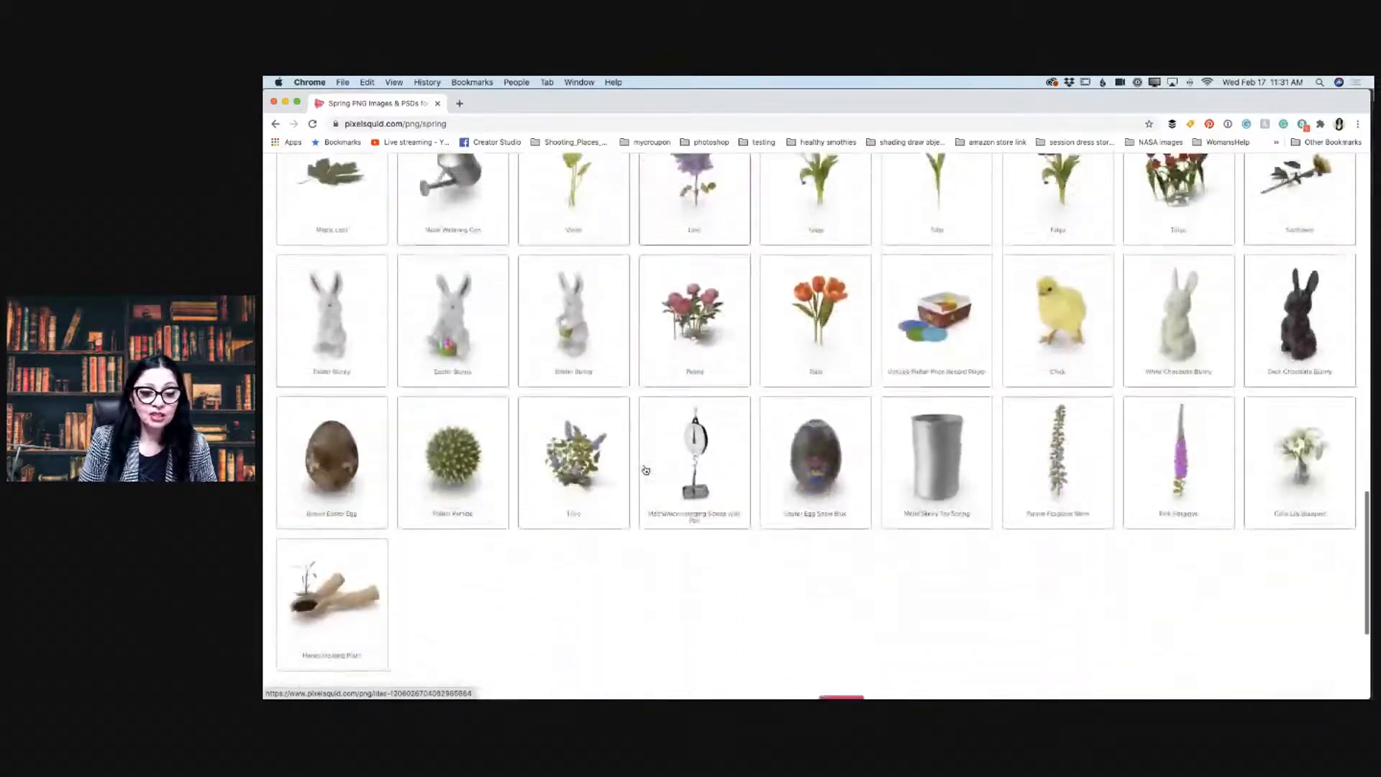
scroll(645, 469, up, 8)
scroll(646, 470, down, 3)
scroll(645, 470, down, 5)
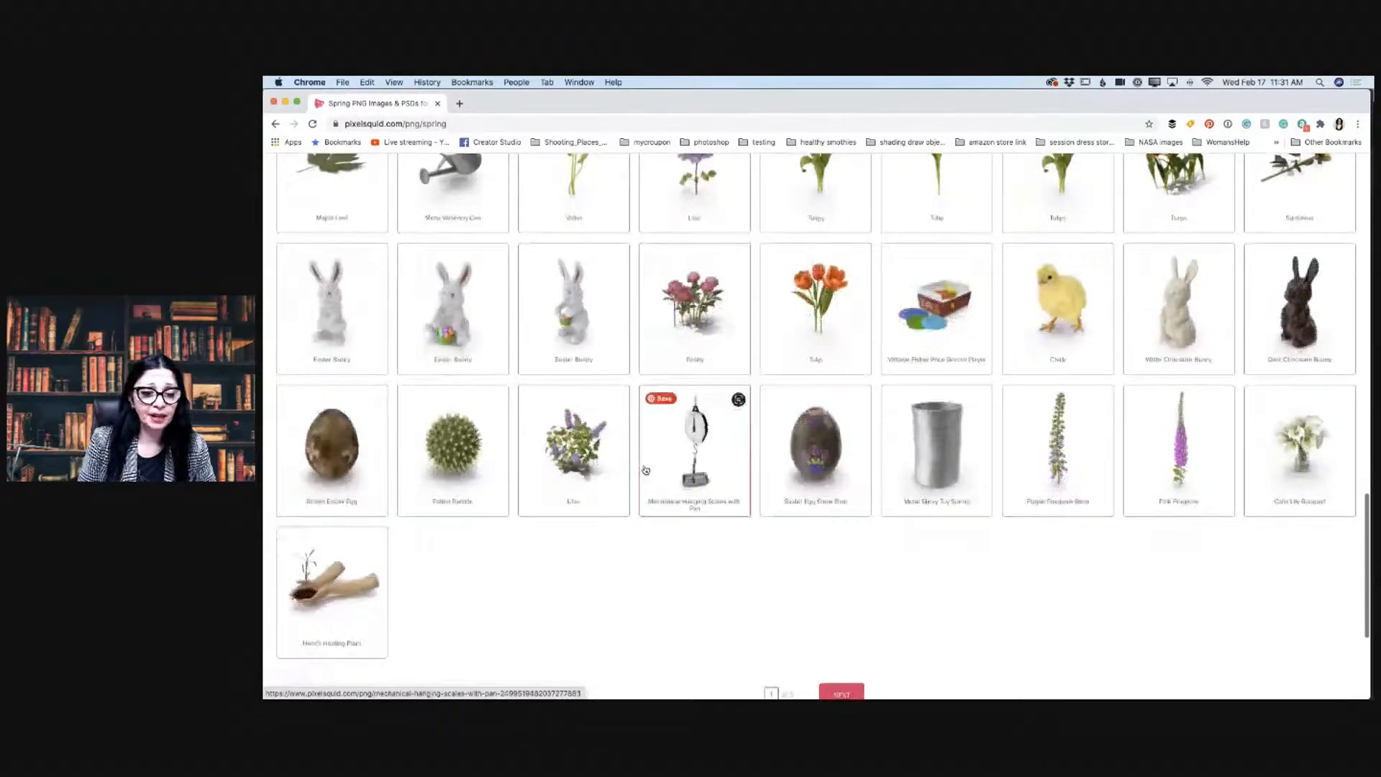
scroll(580, 413, up, 20)
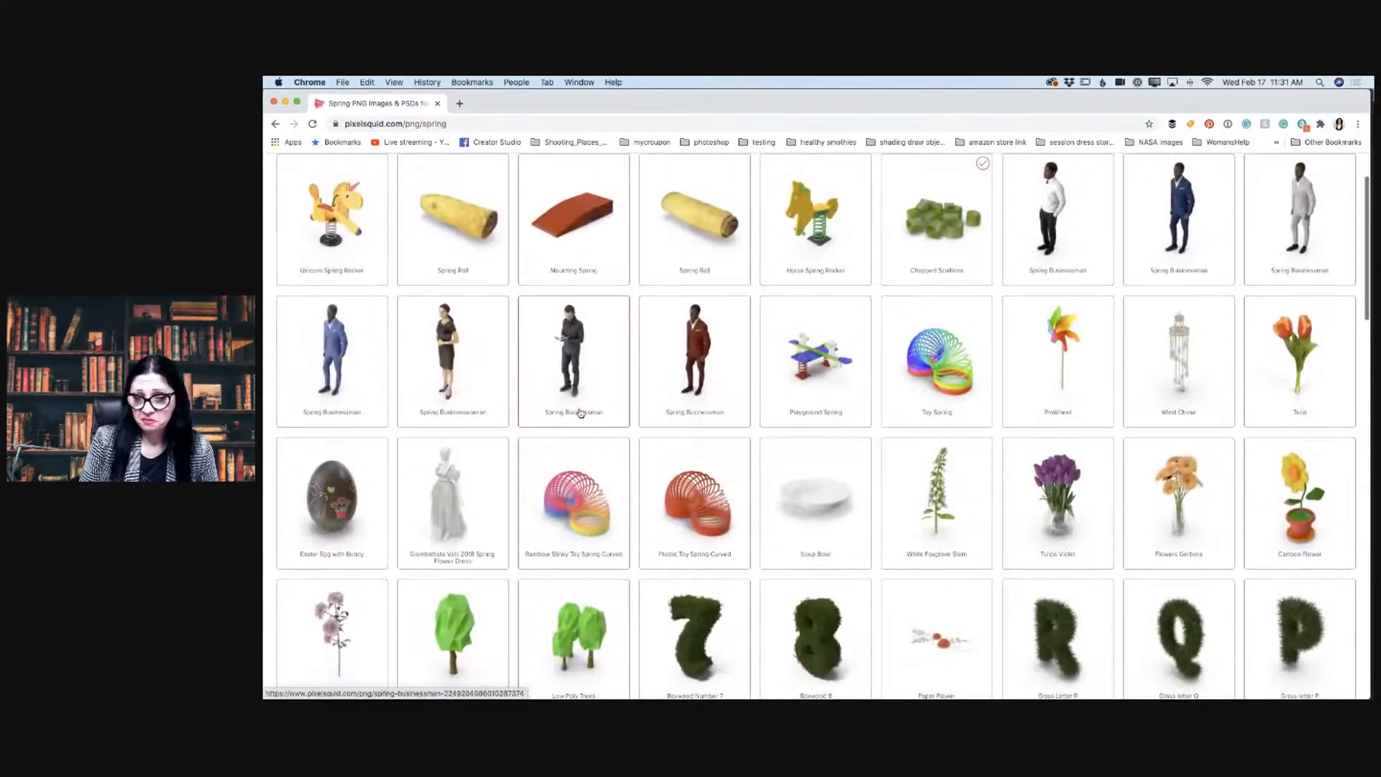
scroll(579, 413, up, 2)
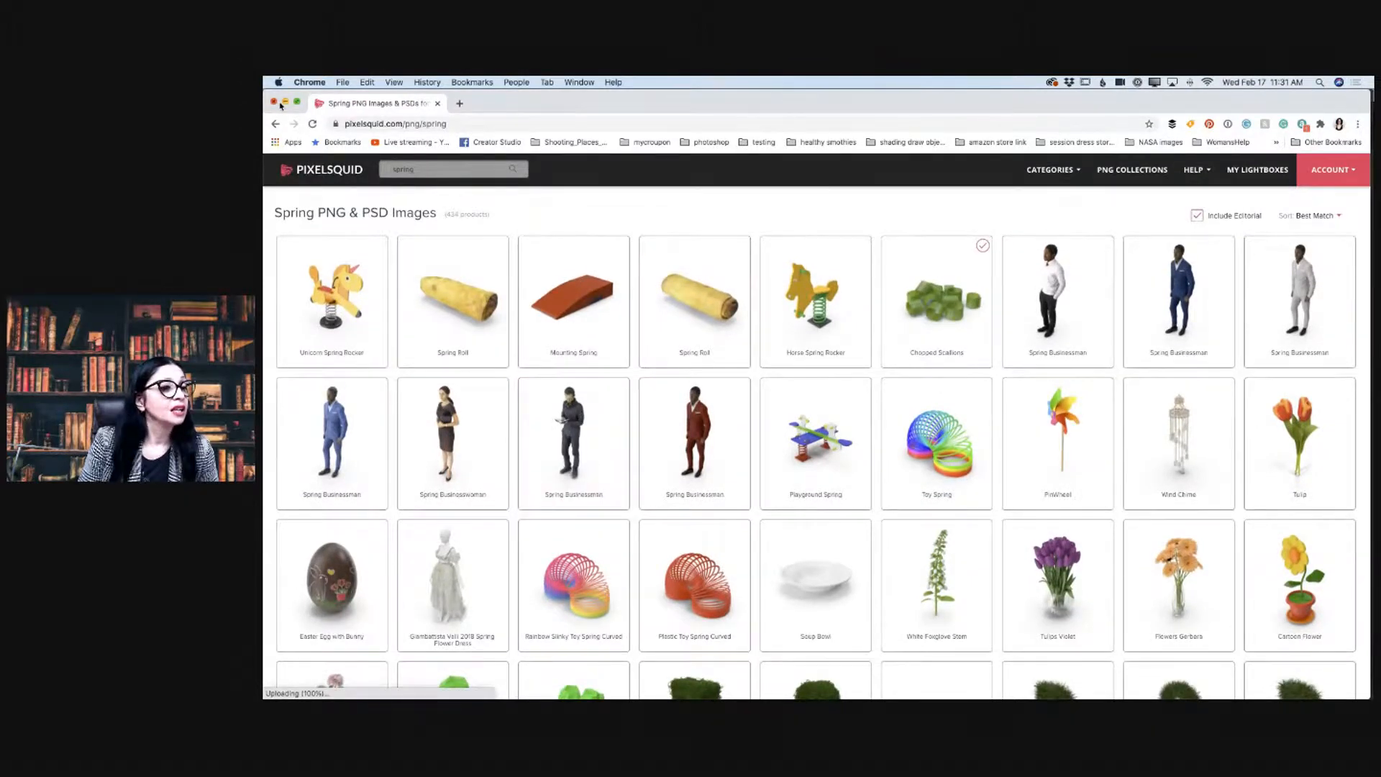
Return to the bottle composite in Photoshop and marquee-select the bottle's lower right portion on the photo layer.
click(284, 103)
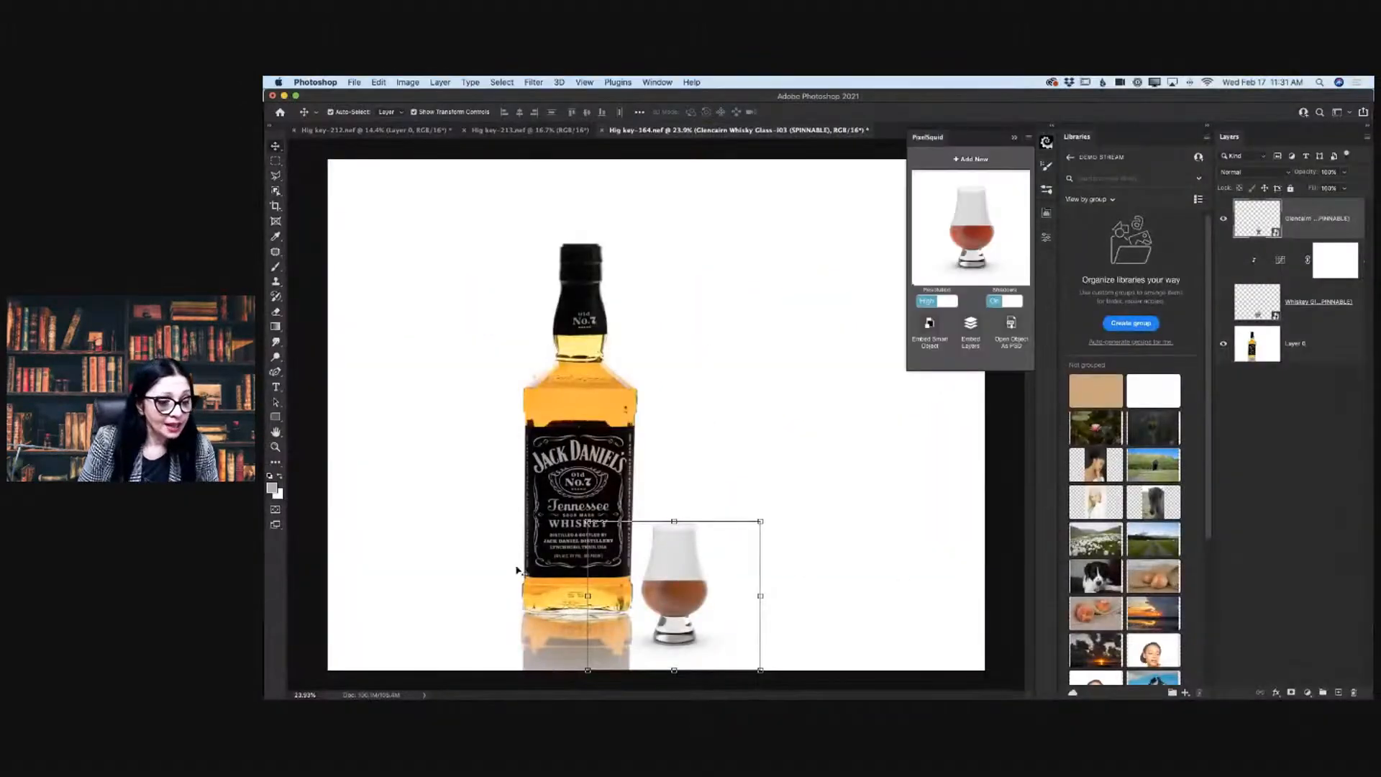
drag(656, 590, 708, 596)
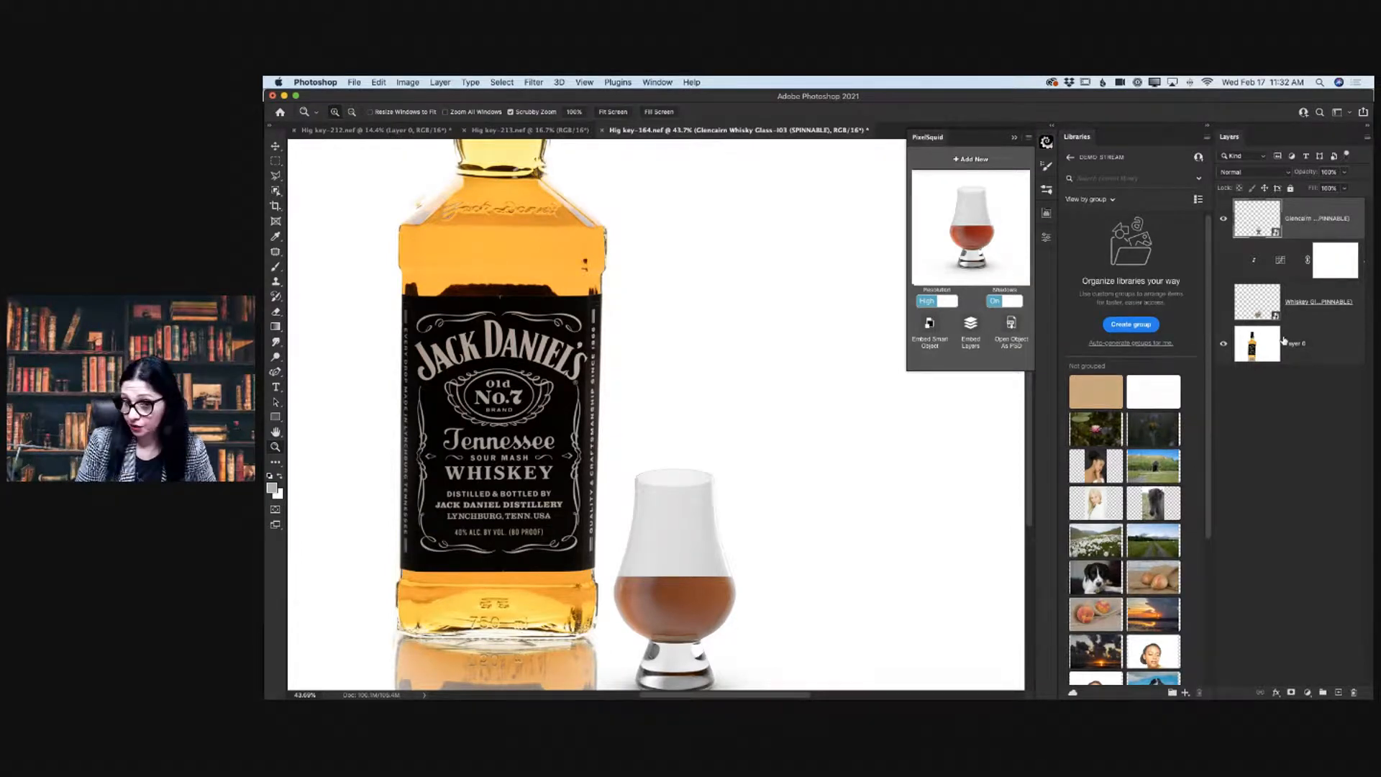
click(1251, 347)
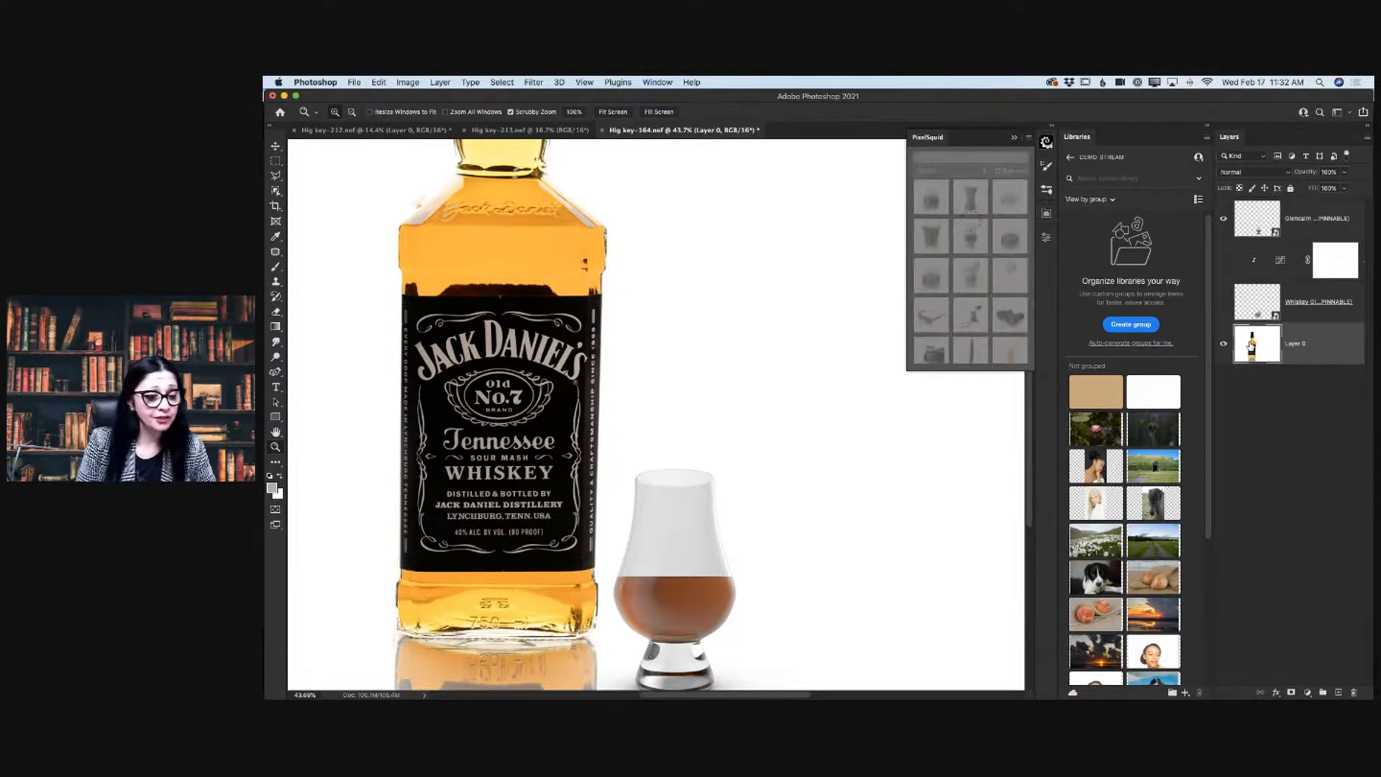
scroll(323, 456, up, 1)
scroll(449, 382, down, 1)
scroll(449, 382, down, 1)
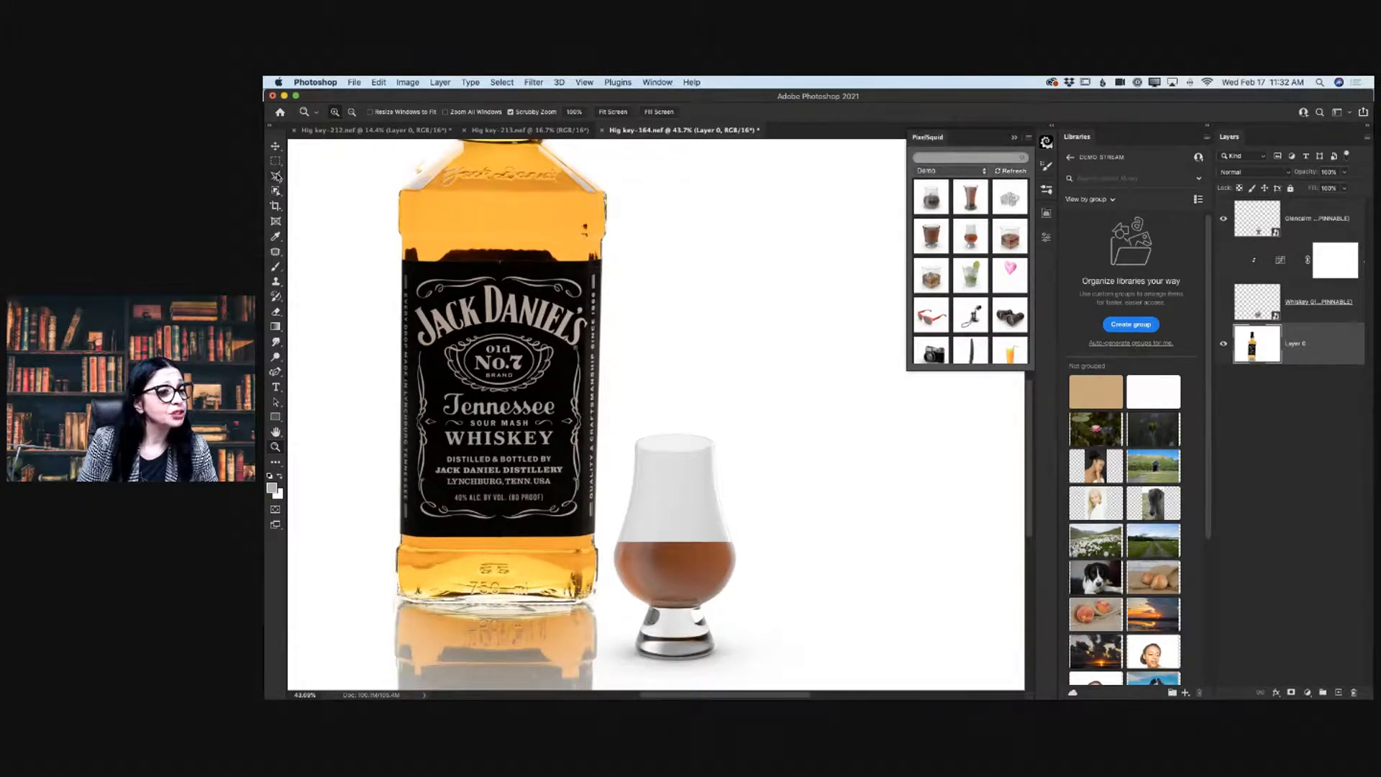
click(276, 162)
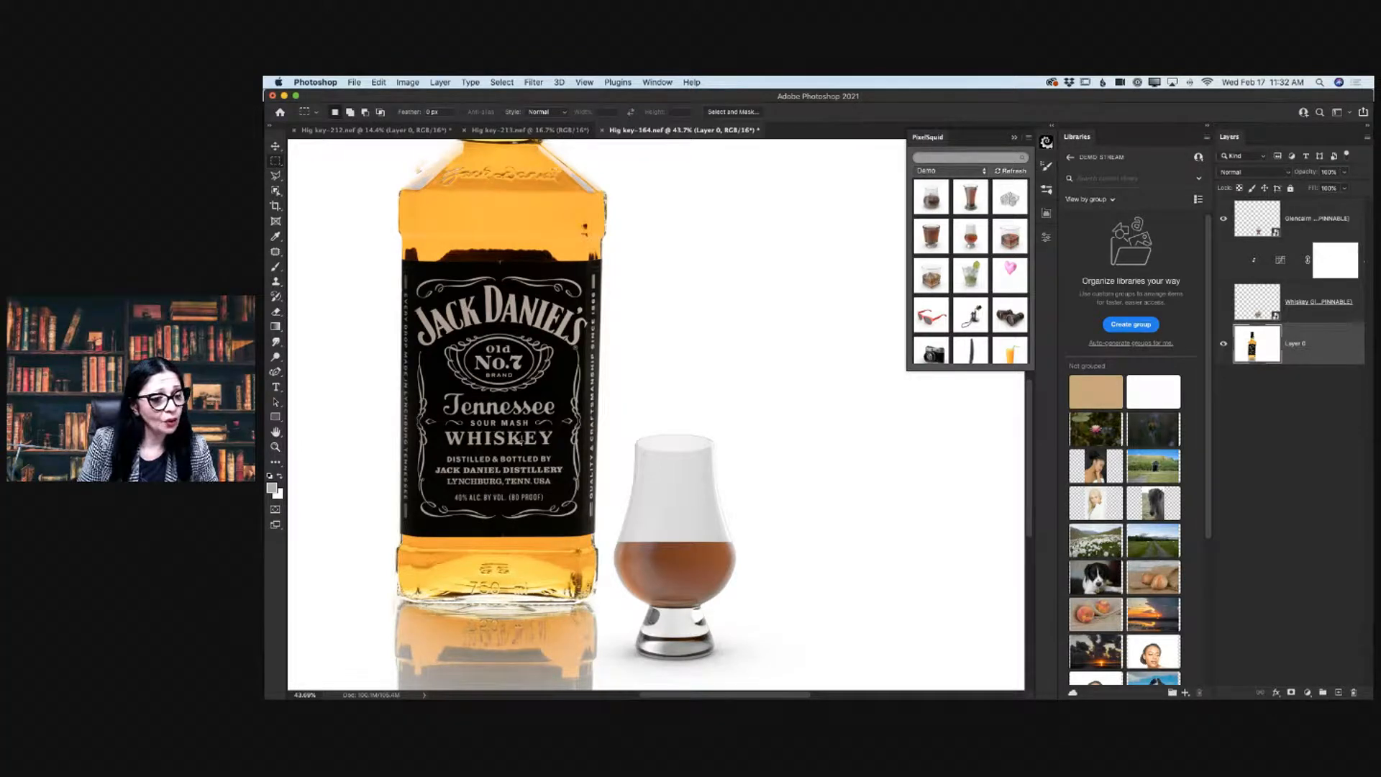
drag(520, 430, 597, 600)
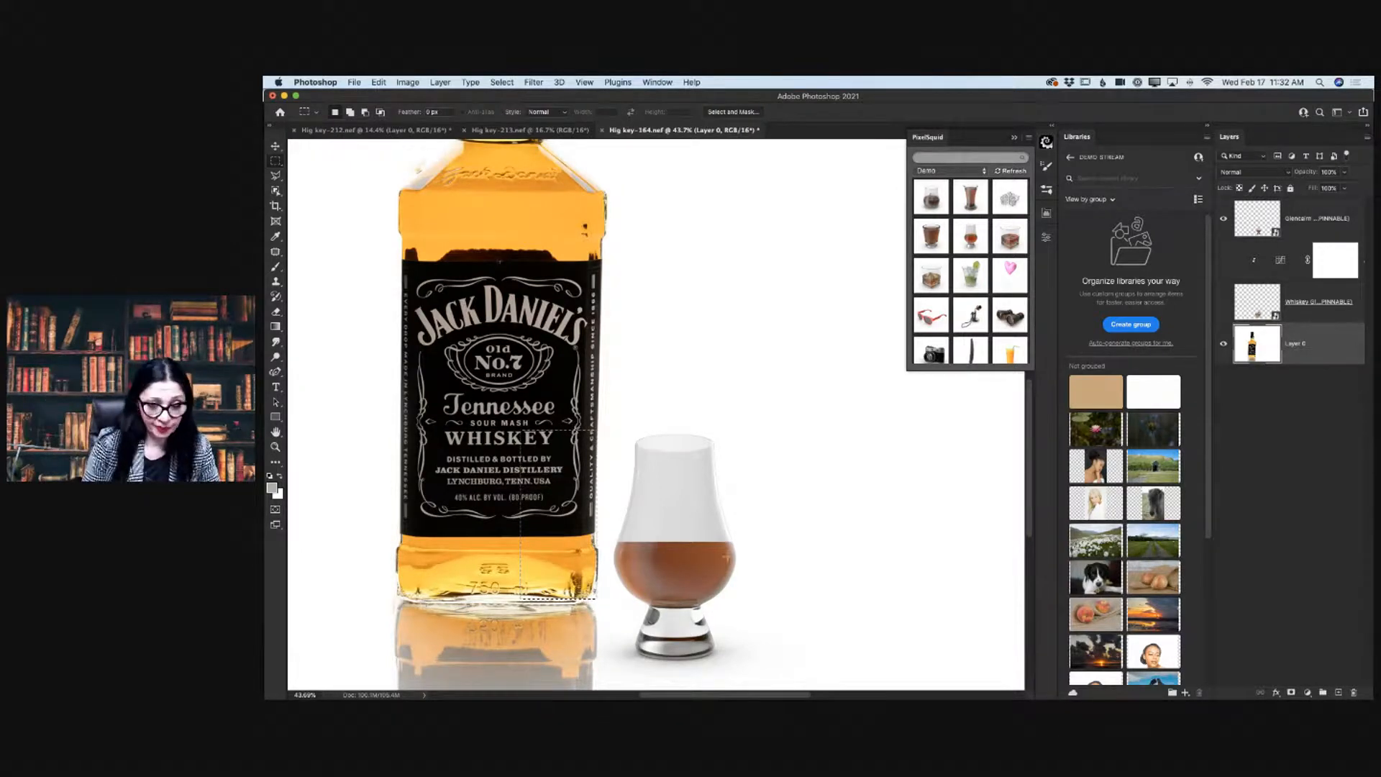
Copy the selected bottle area, clear the selection and paste the copy as a new layer.
click(378, 82)
mouse_move(401, 81)
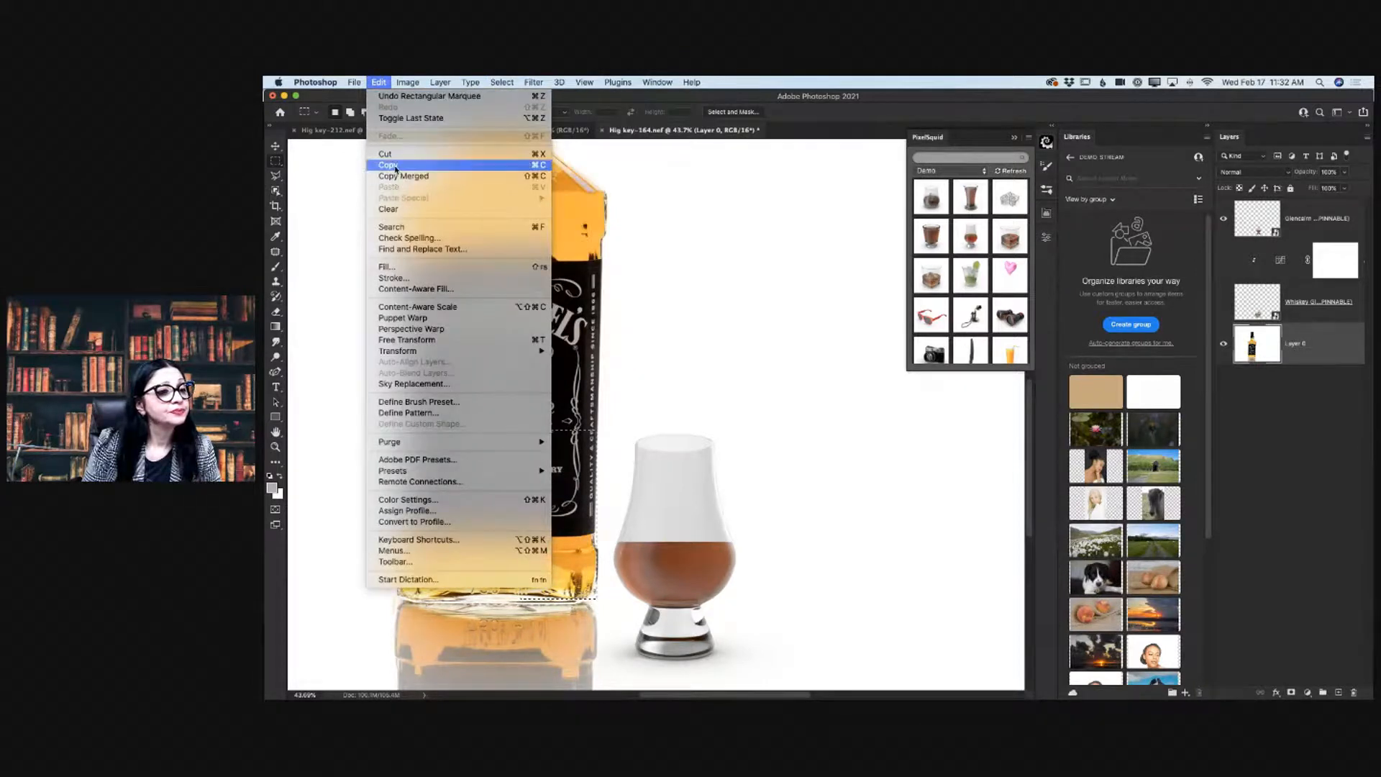
click(401, 164)
click(378, 82)
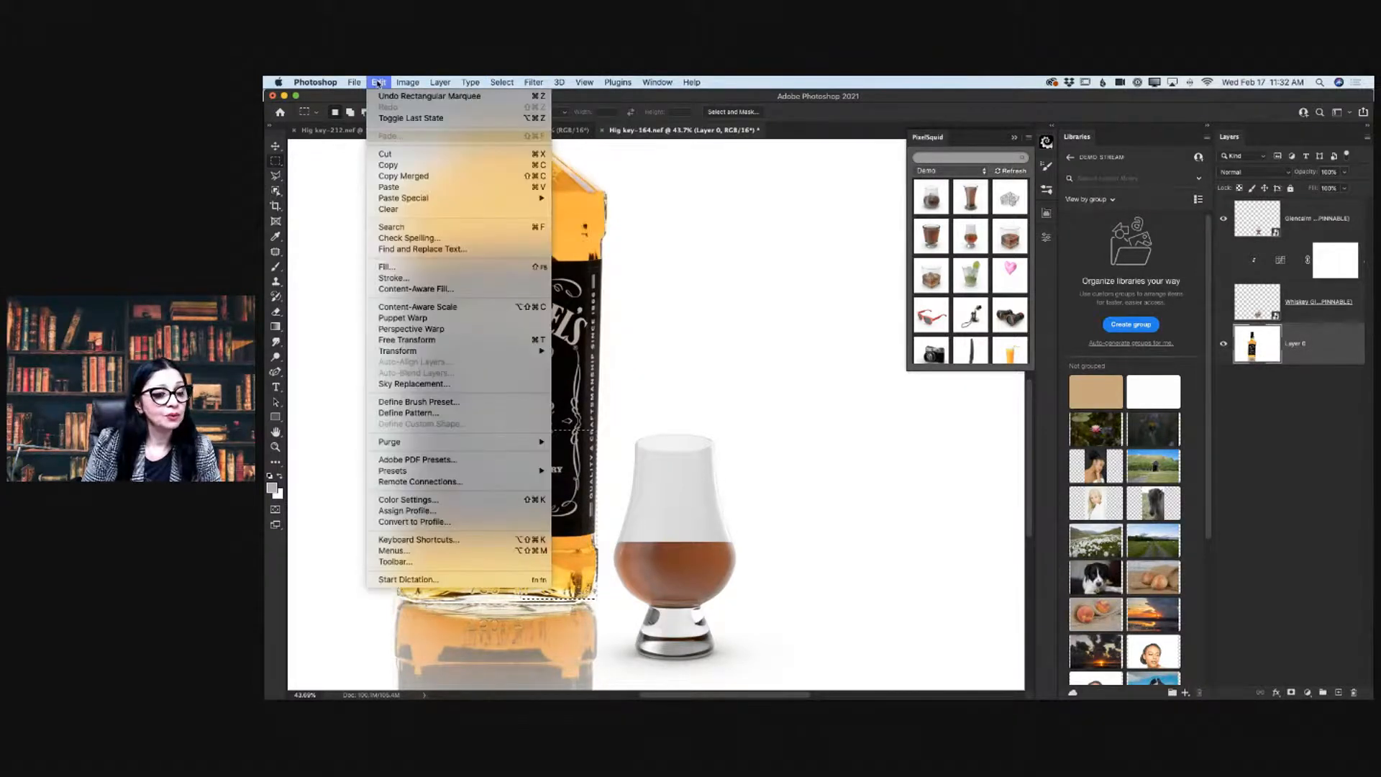
mouse_move(502, 82)
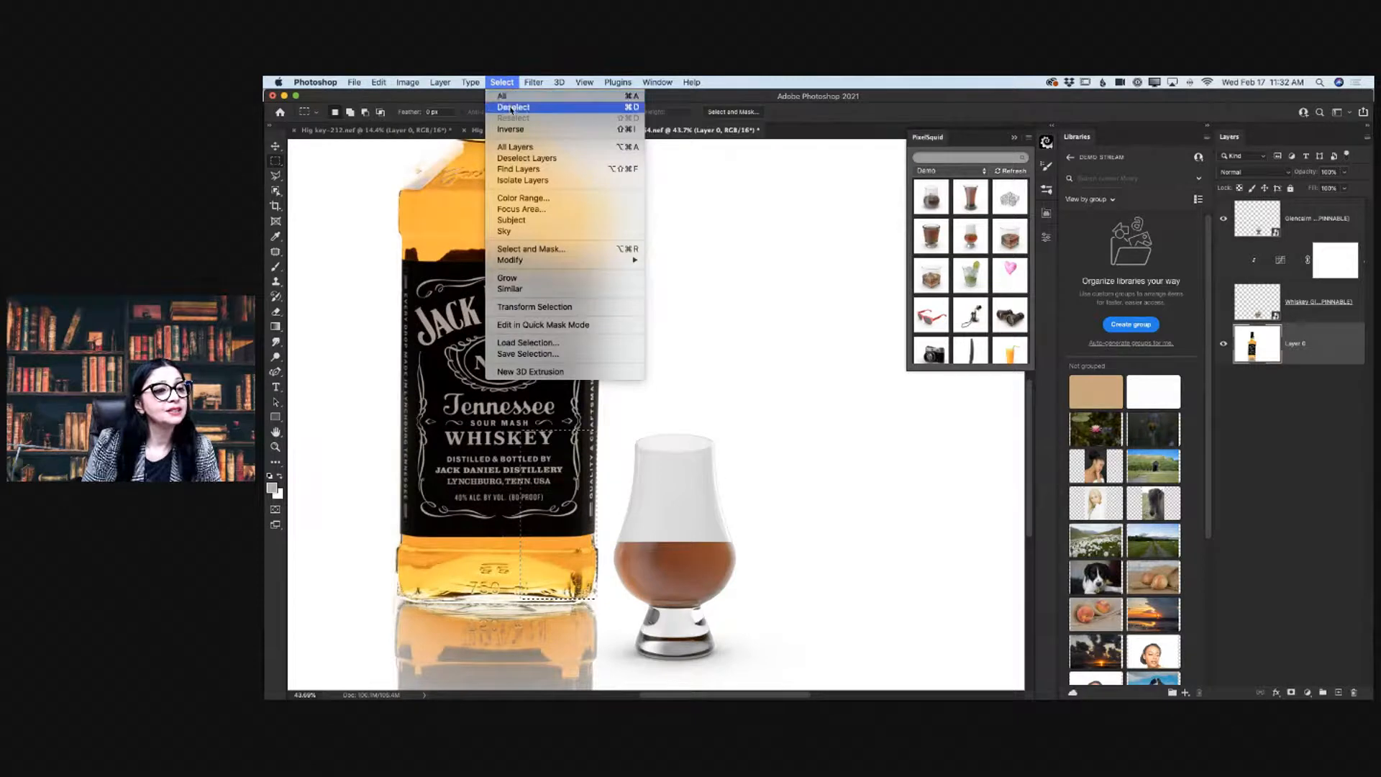
click(504, 107)
click(382, 84)
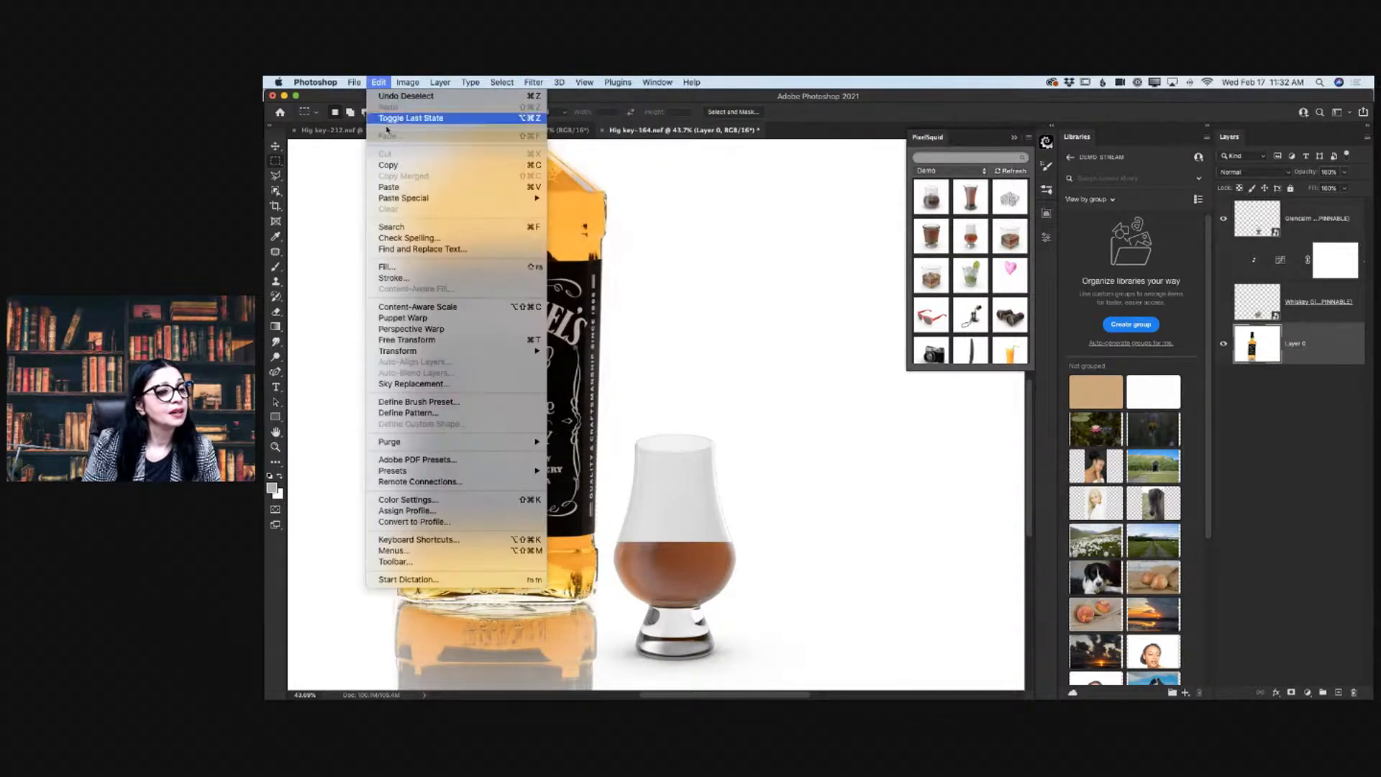
click(393, 188)
Move the pasted bottle piece over the left half of the Glencairn glass and bring its layer to the front.
click(275, 146)
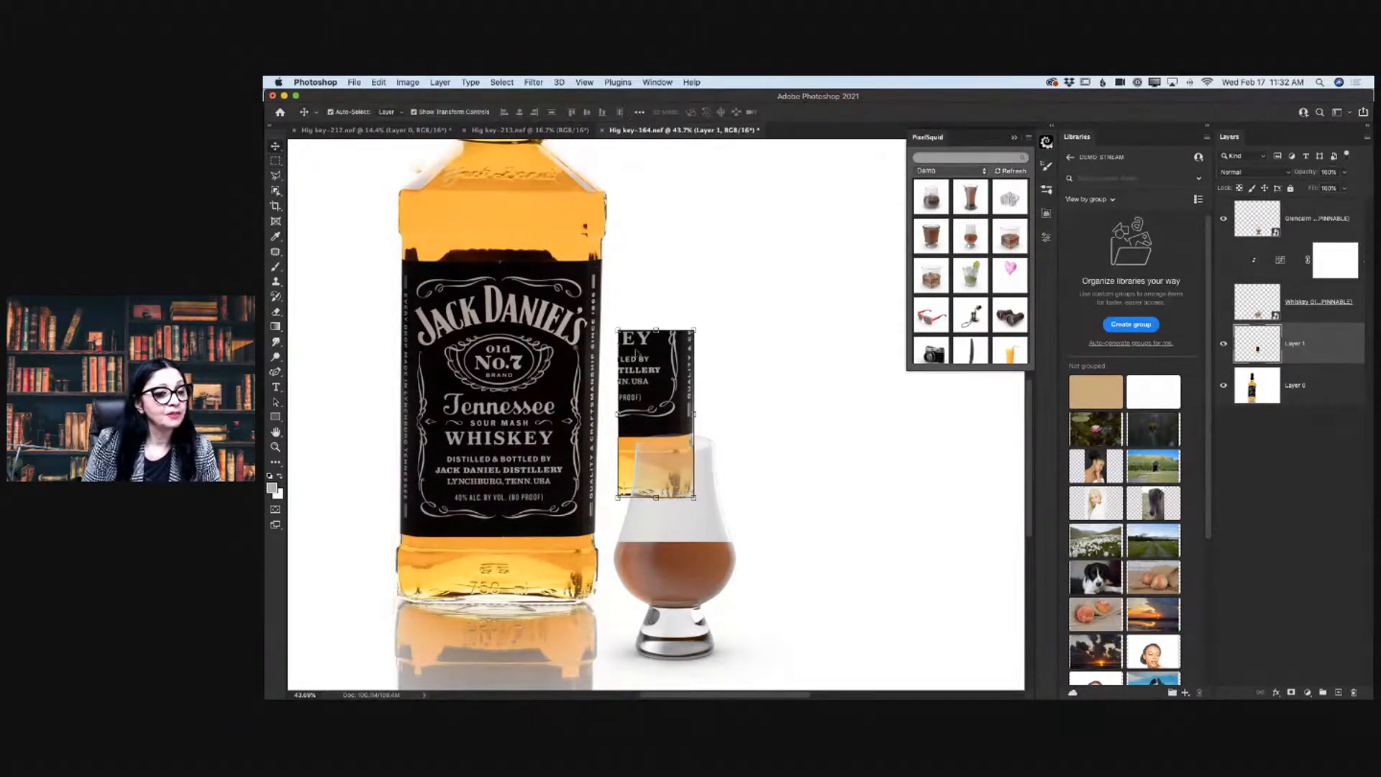
drag(656, 371, 614, 478)
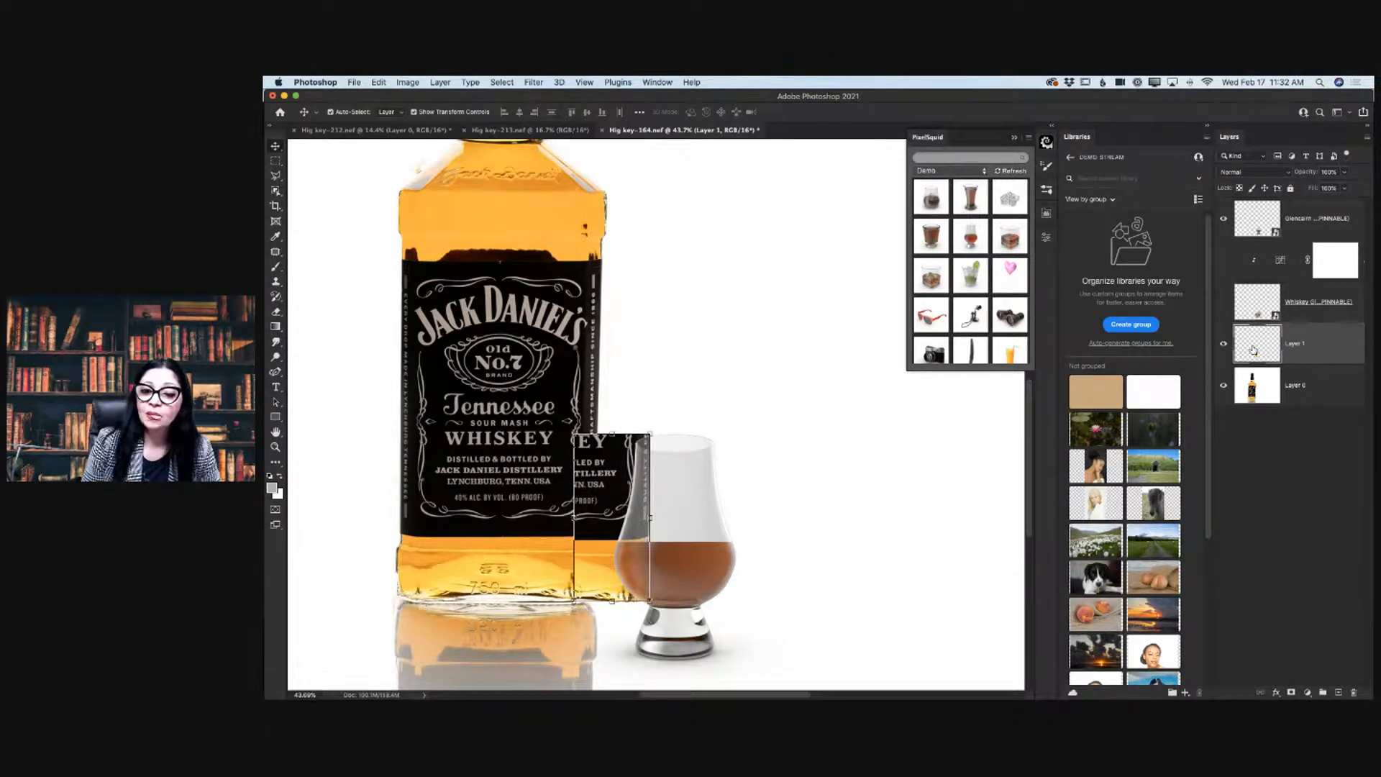
key(super+shift+bracketright)
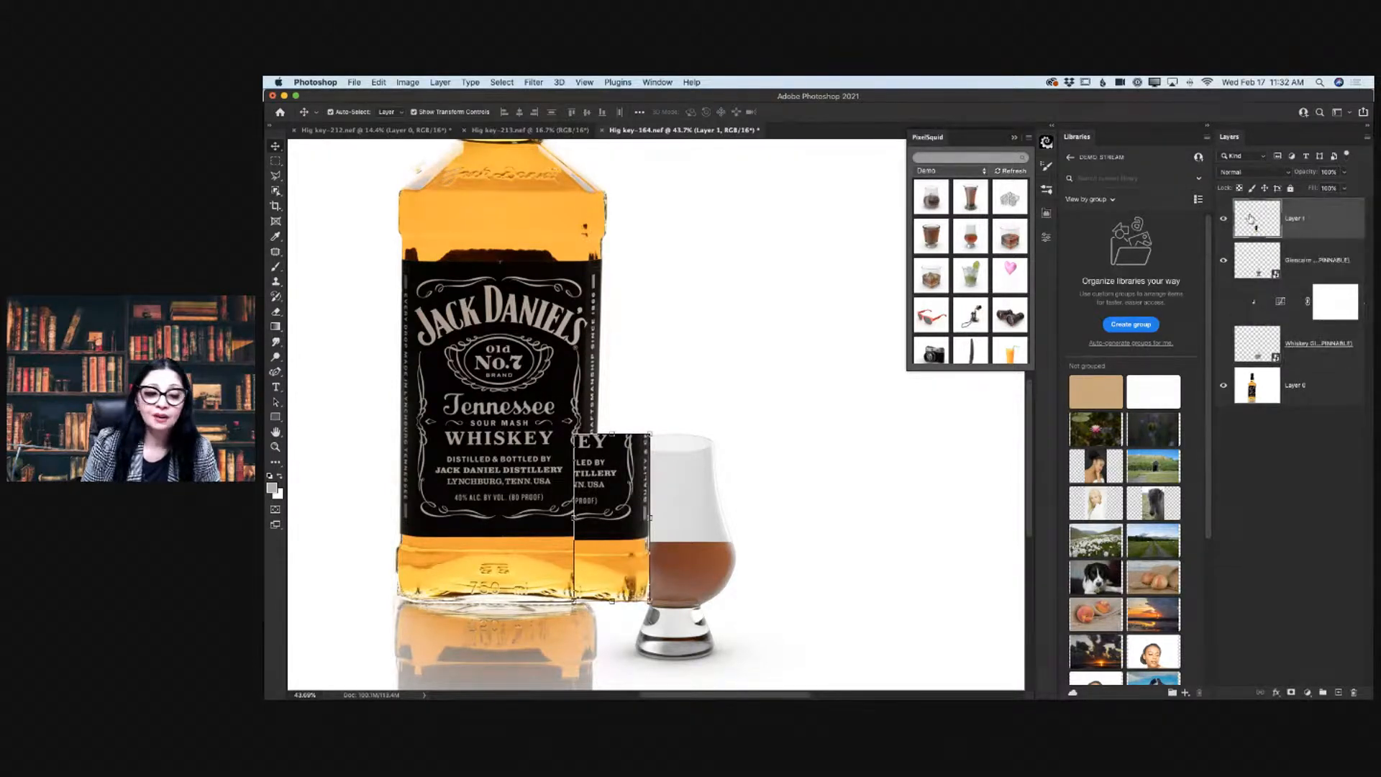
Clip the pasted bottle piece to the Glencairn glass layer and lower its opacity to about 38%.
alt+click(1294, 238)
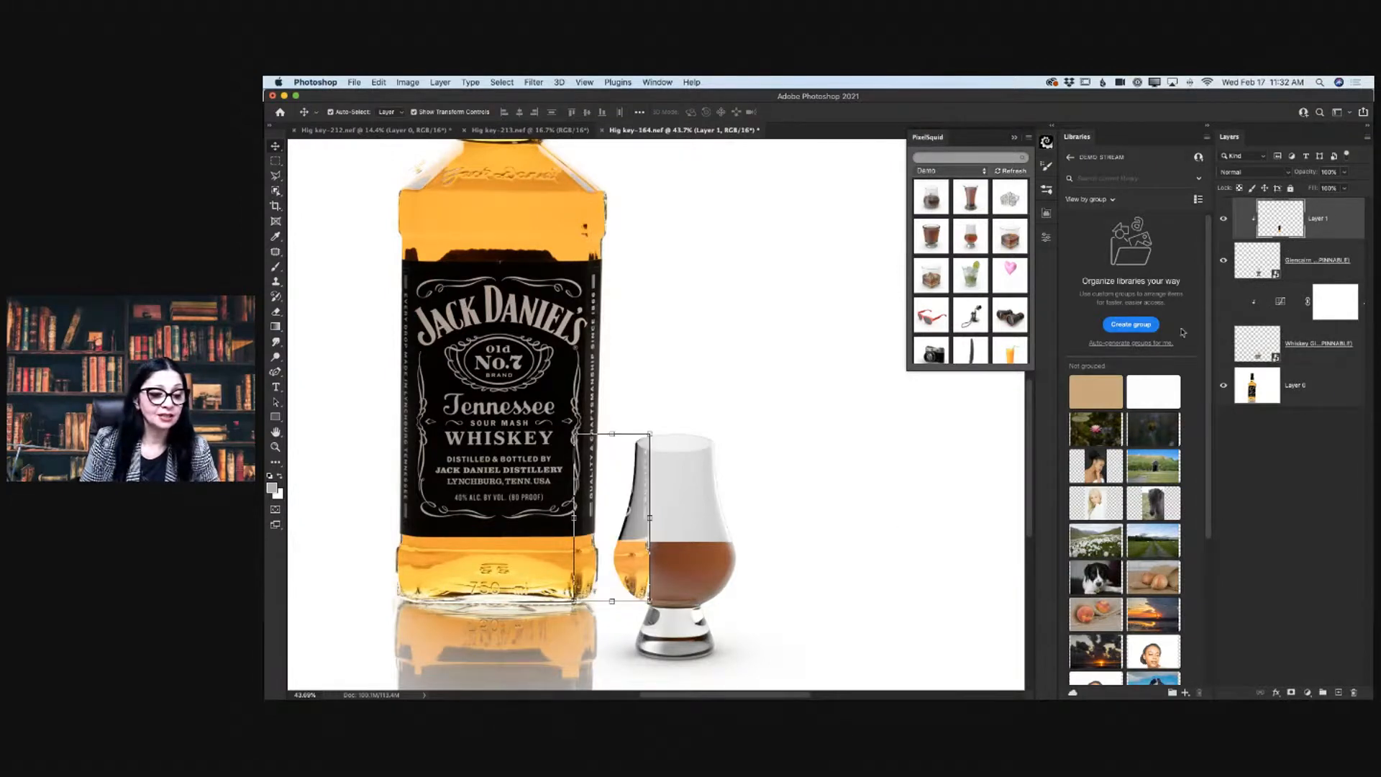
click(1344, 187)
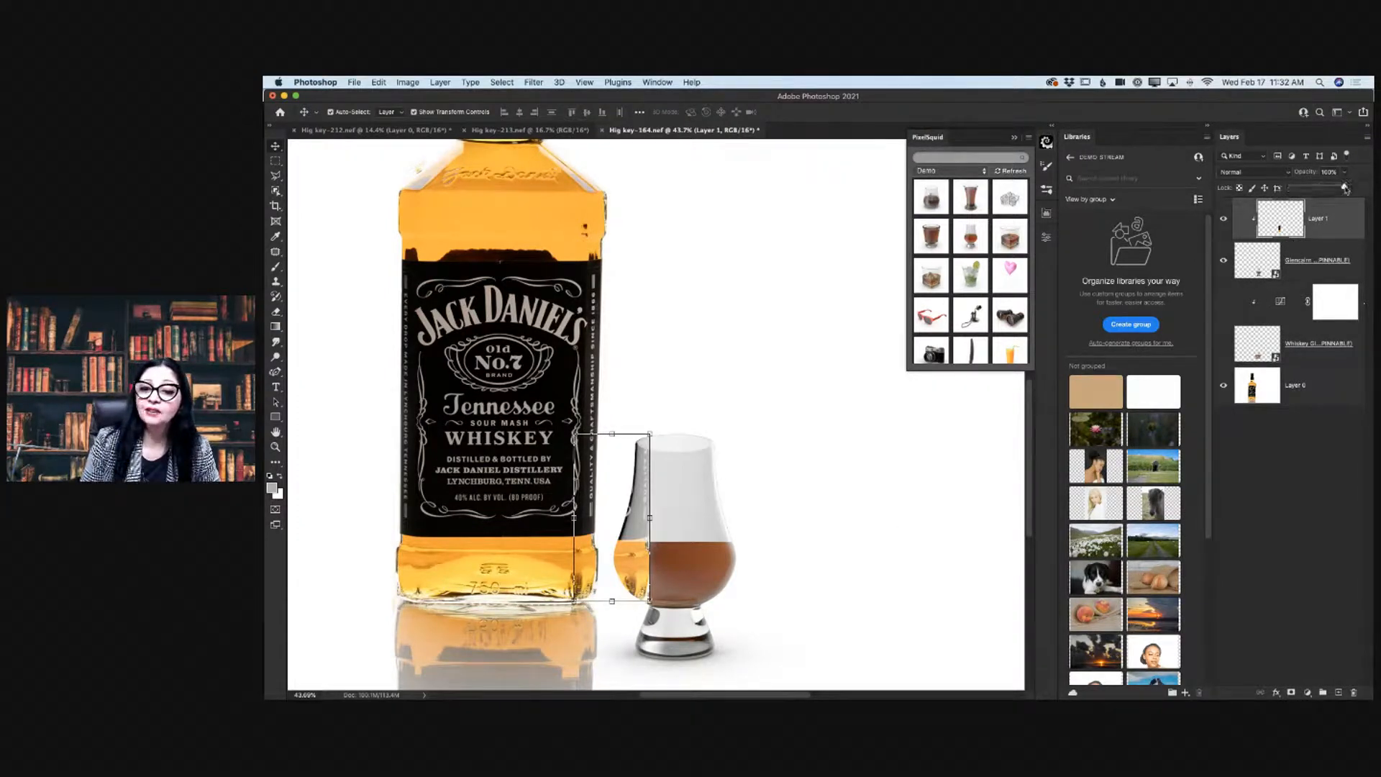
drag(1344, 187, 1313, 192)
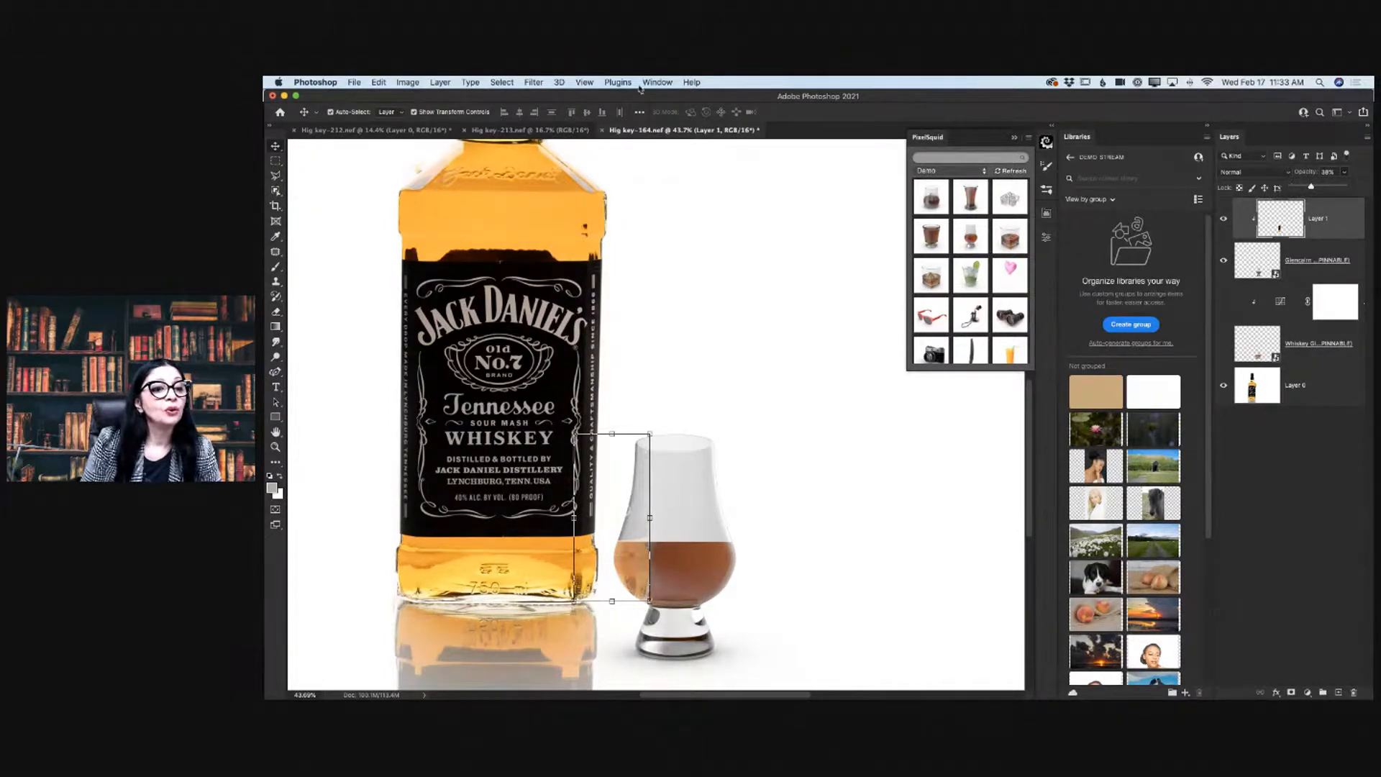
Try a Gaussian Blur with a radius of about 23.3 pixels on the clipped bottle piece and undo it.
click(539, 84)
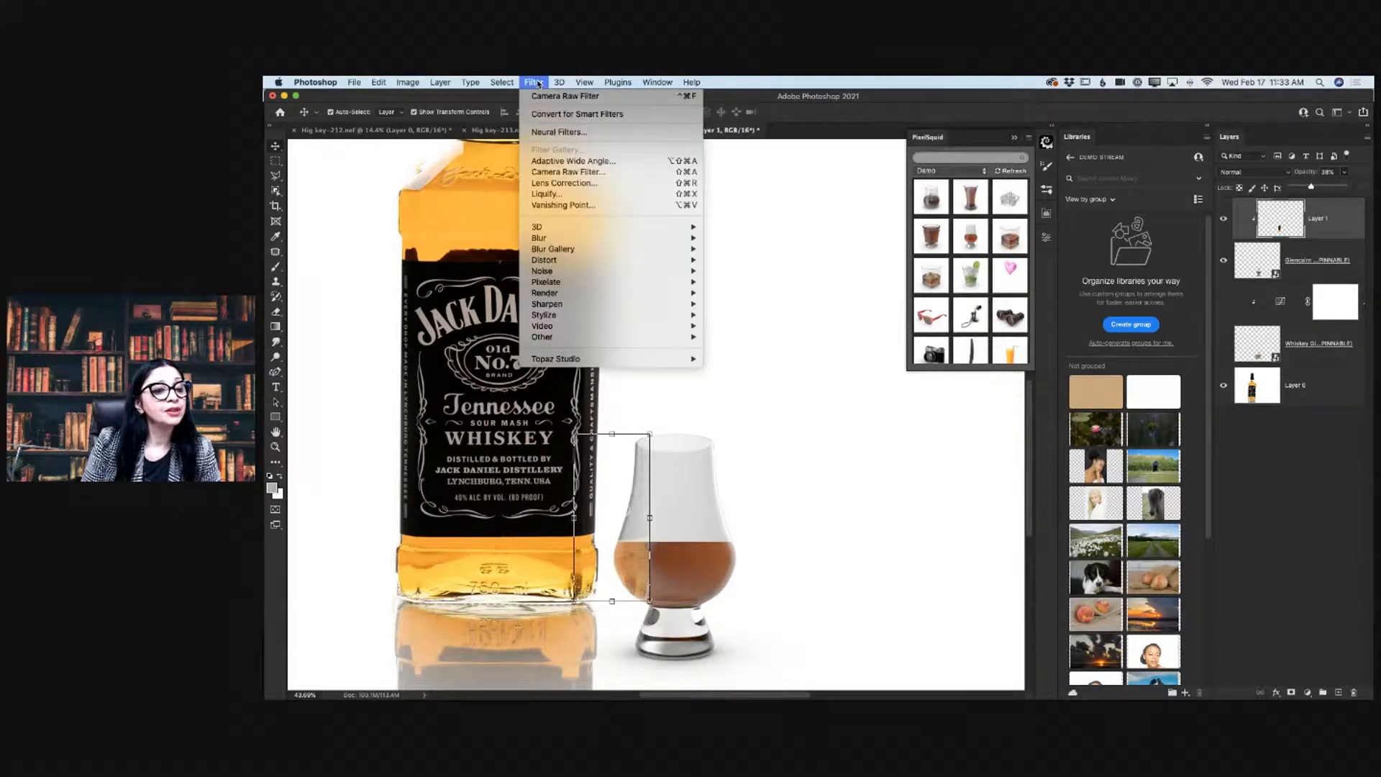
mouse_move(647, 238)
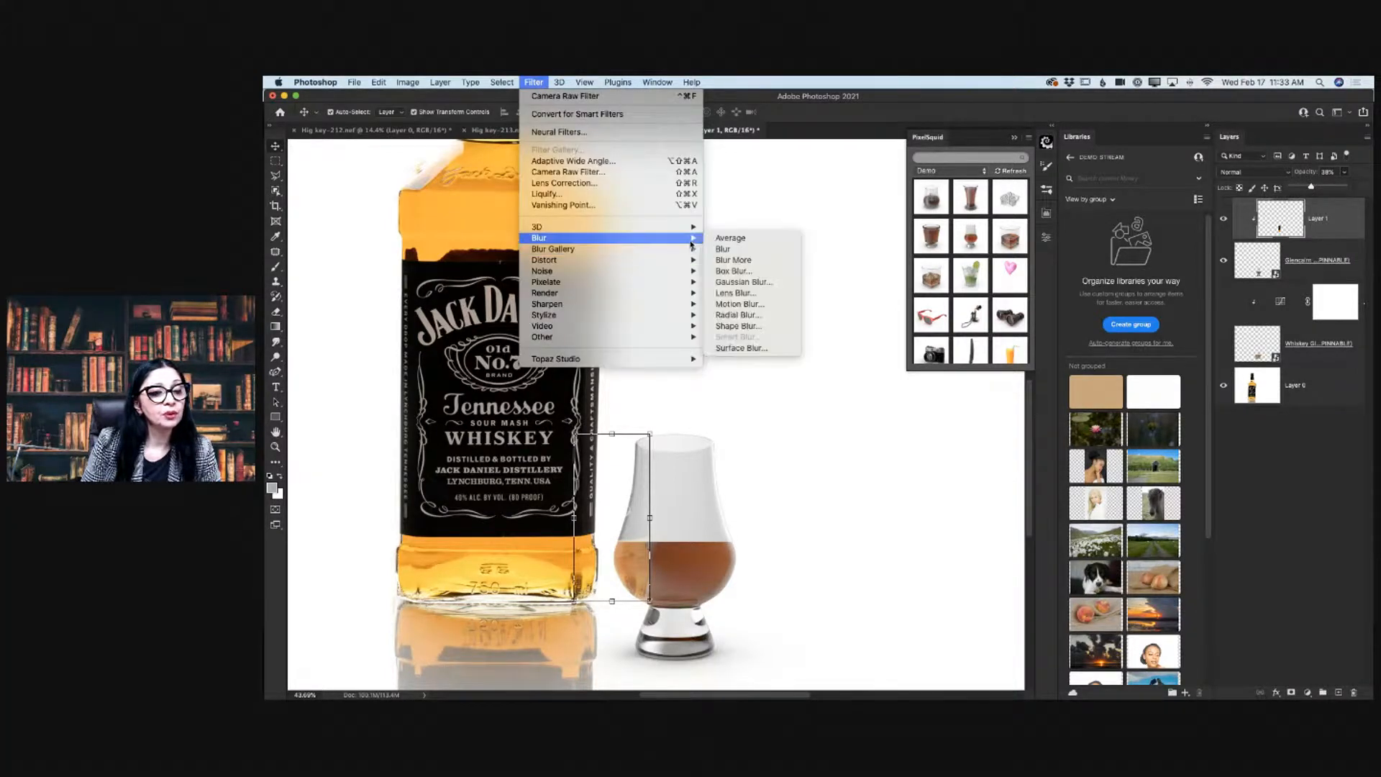
click(749, 282)
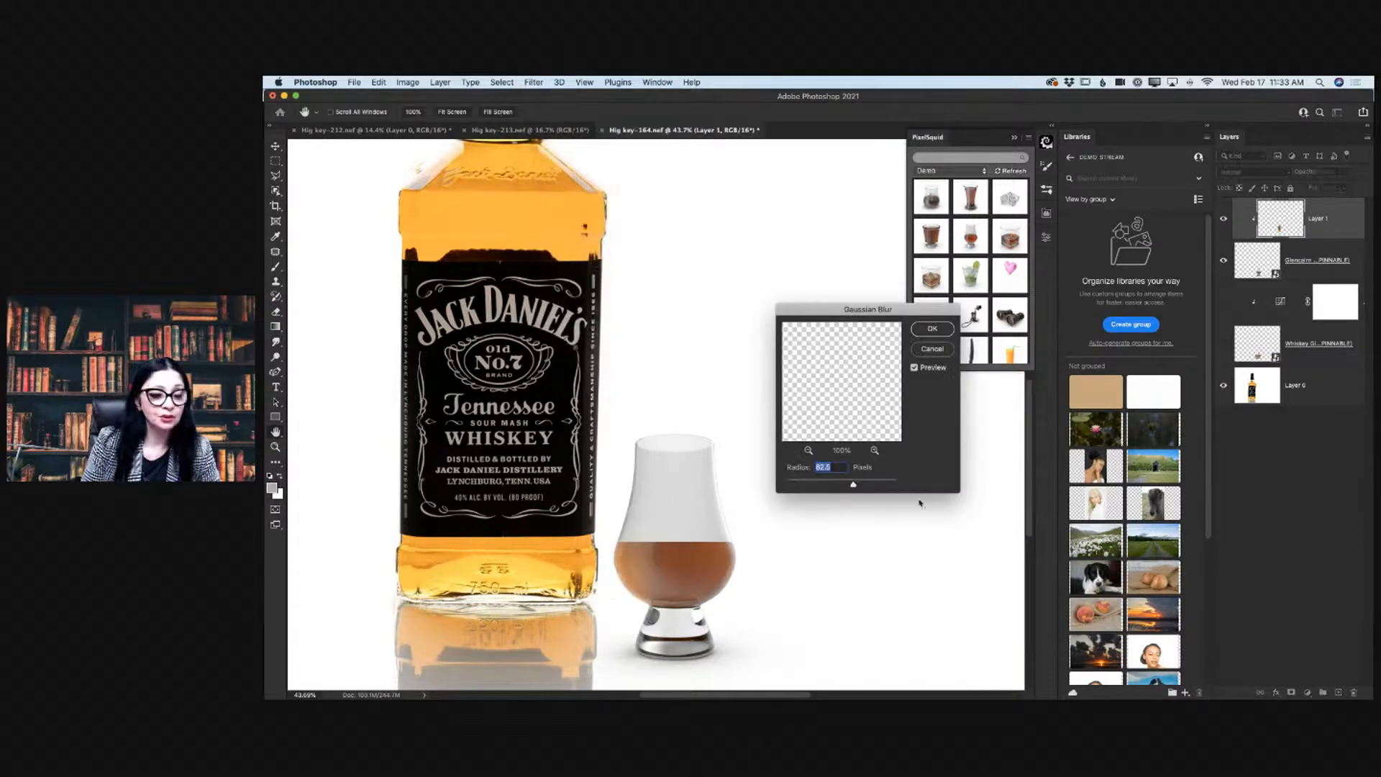
drag(853, 487, 811, 486)
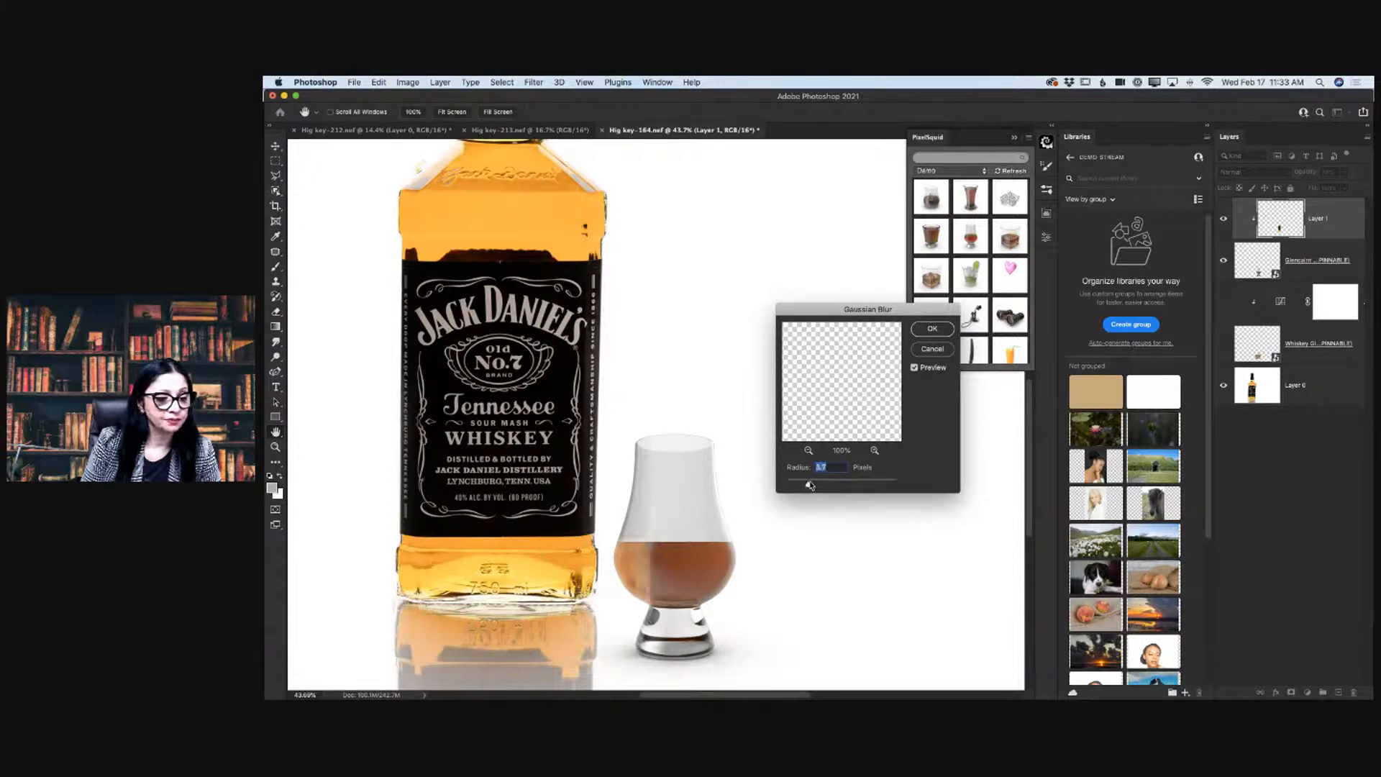
scroll(813, 486, down, 1)
drag(812, 486, 835, 487)
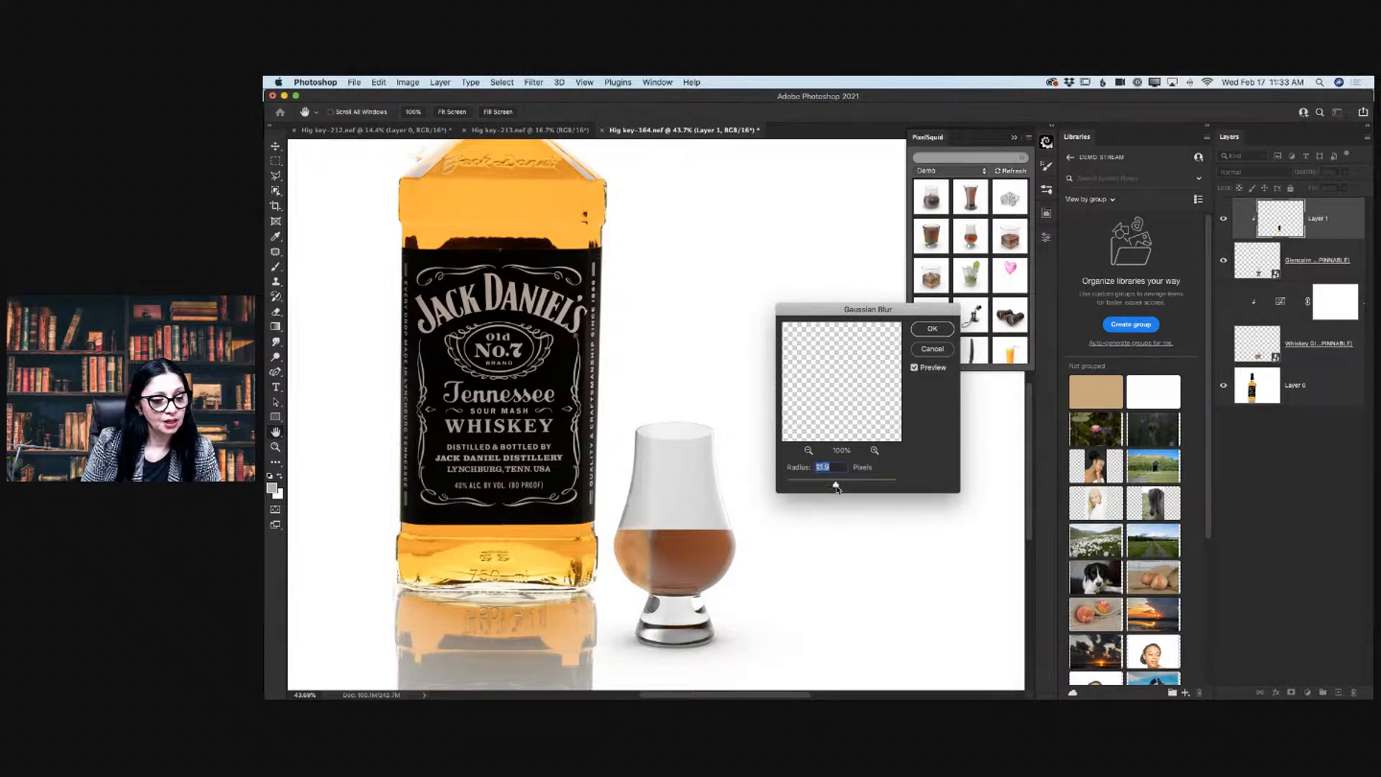
click(932, 329)
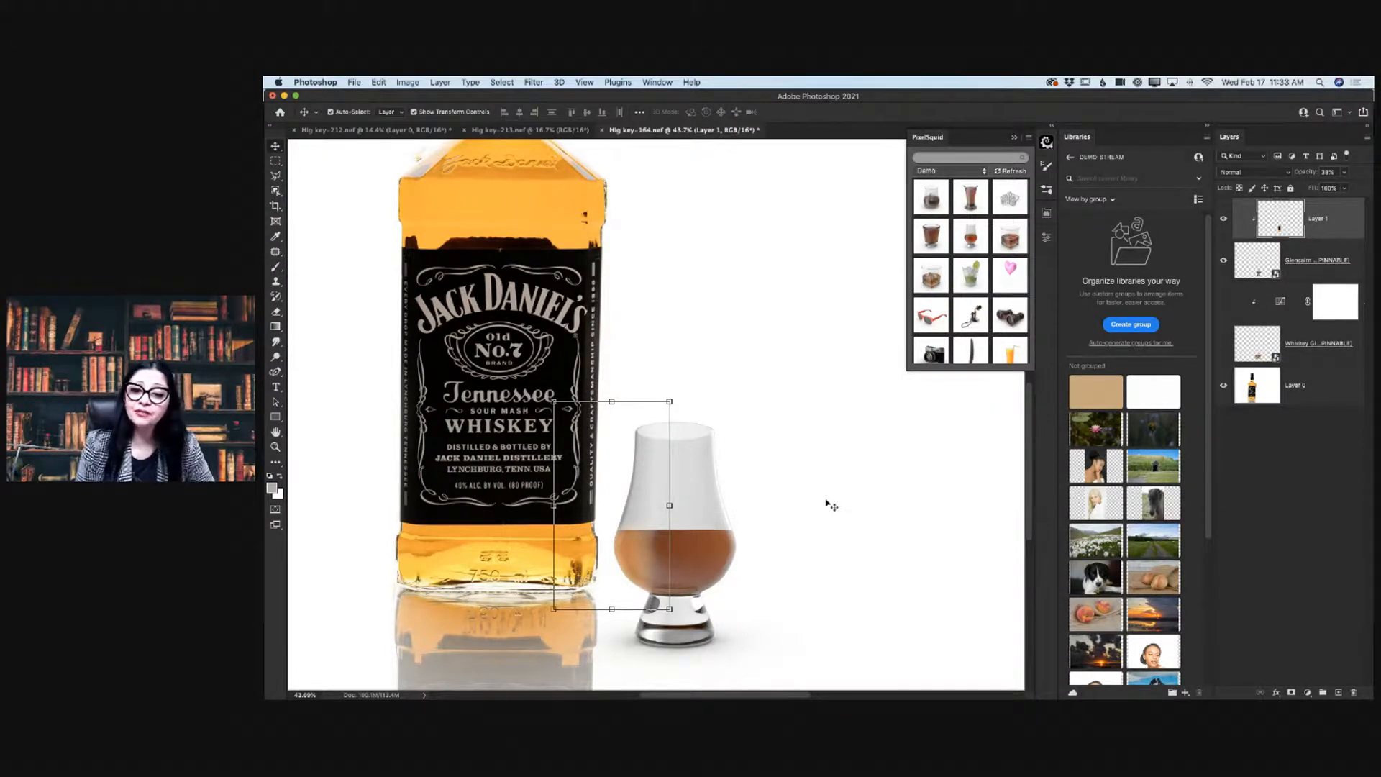
click(375, 83)
click(392, 94)
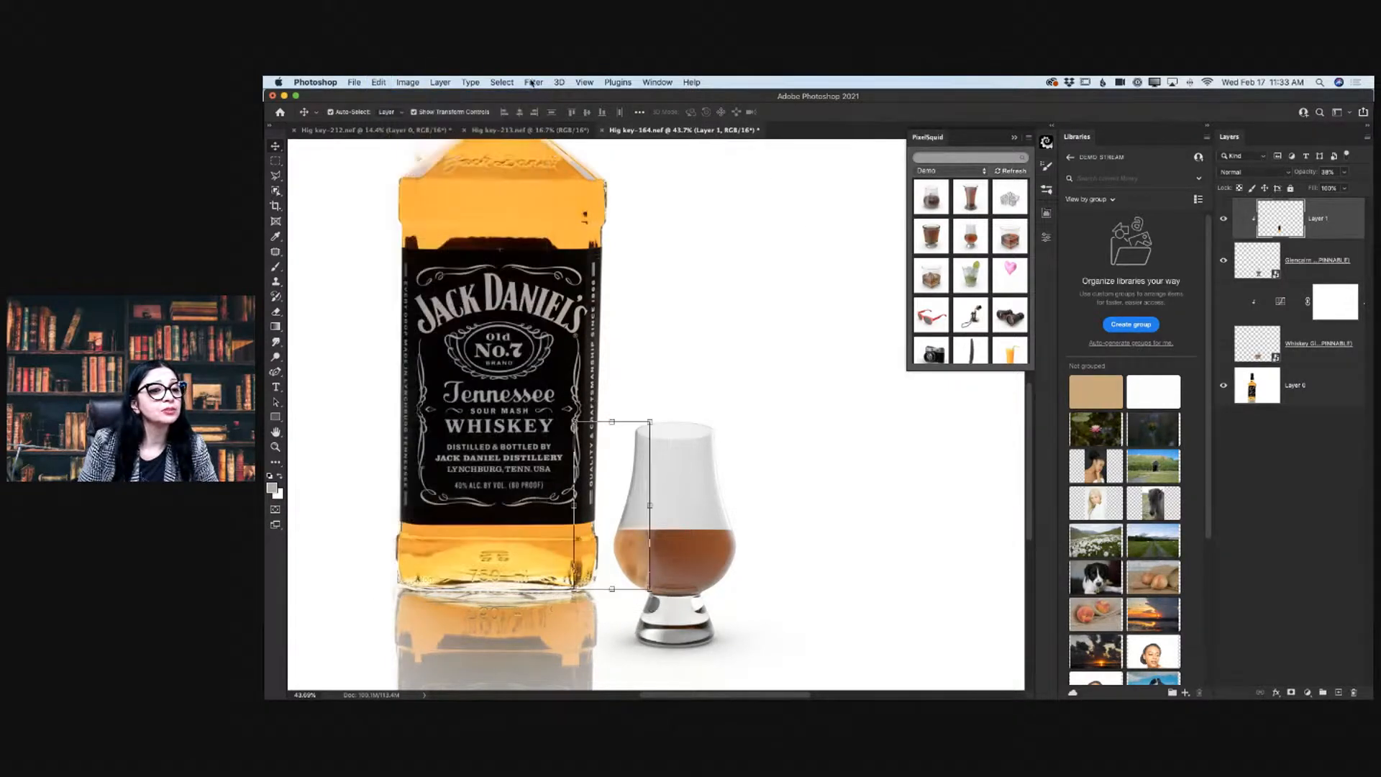
Apply a 3.0-pixel Gaussian Blur to the clipped bottle piece and add a layer mask to it.
click(532, 83)
mouse_move(648, 238)
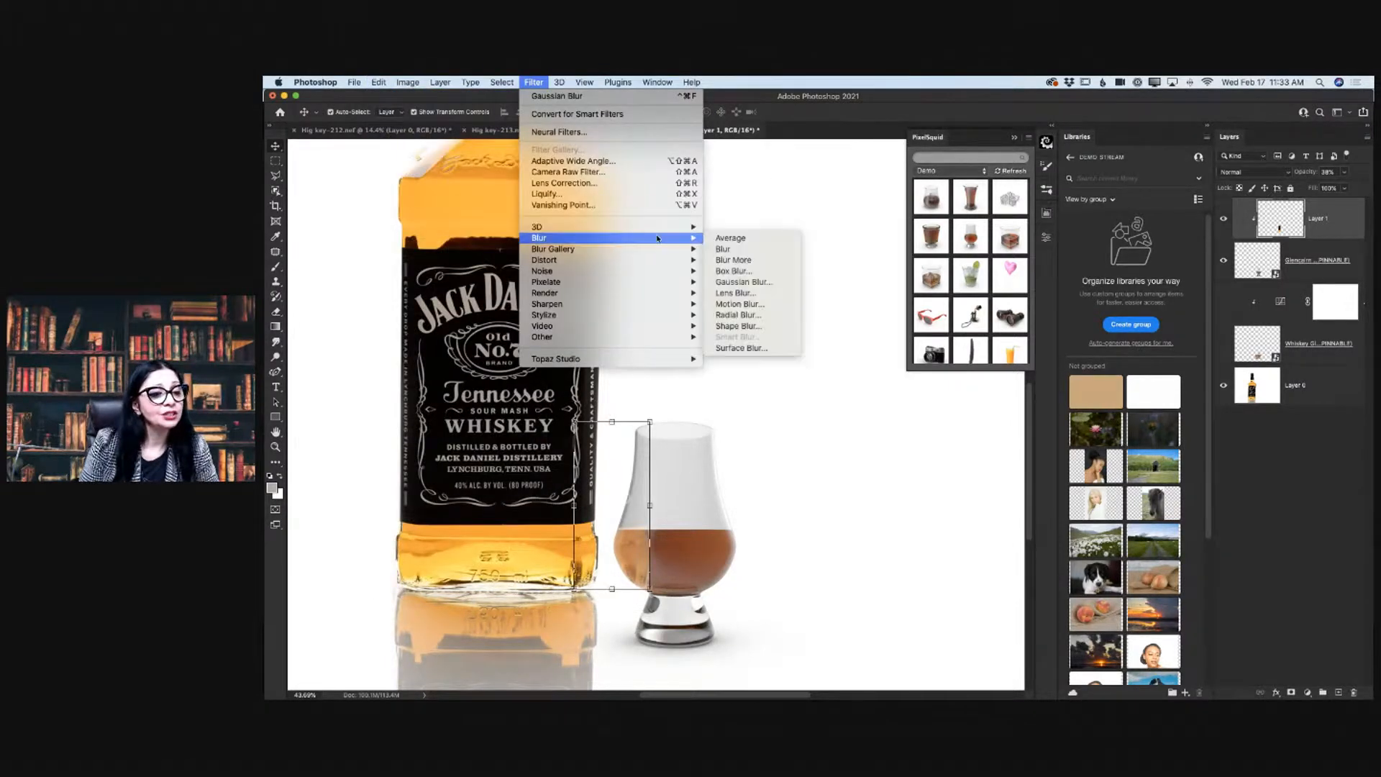
click(768, 282)
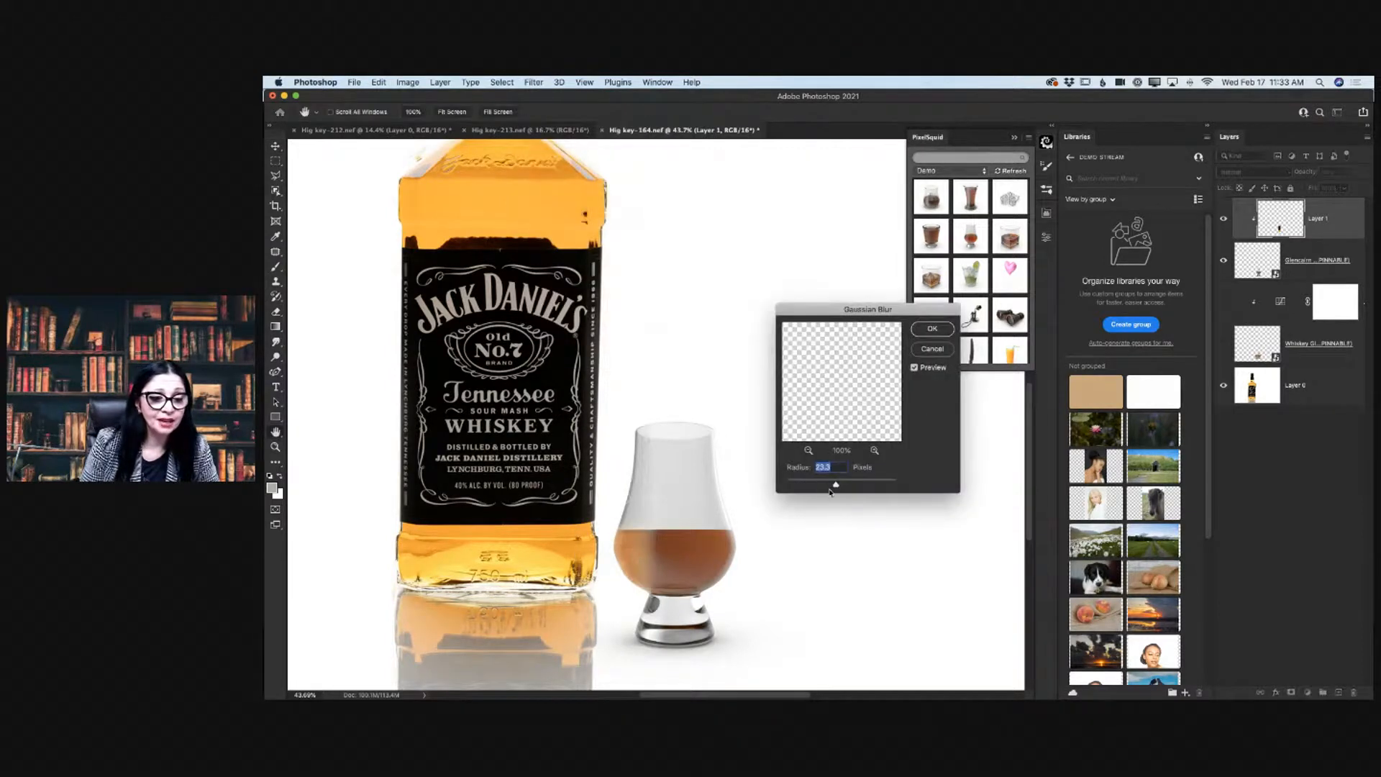
drag(836, 484, 819, 487)
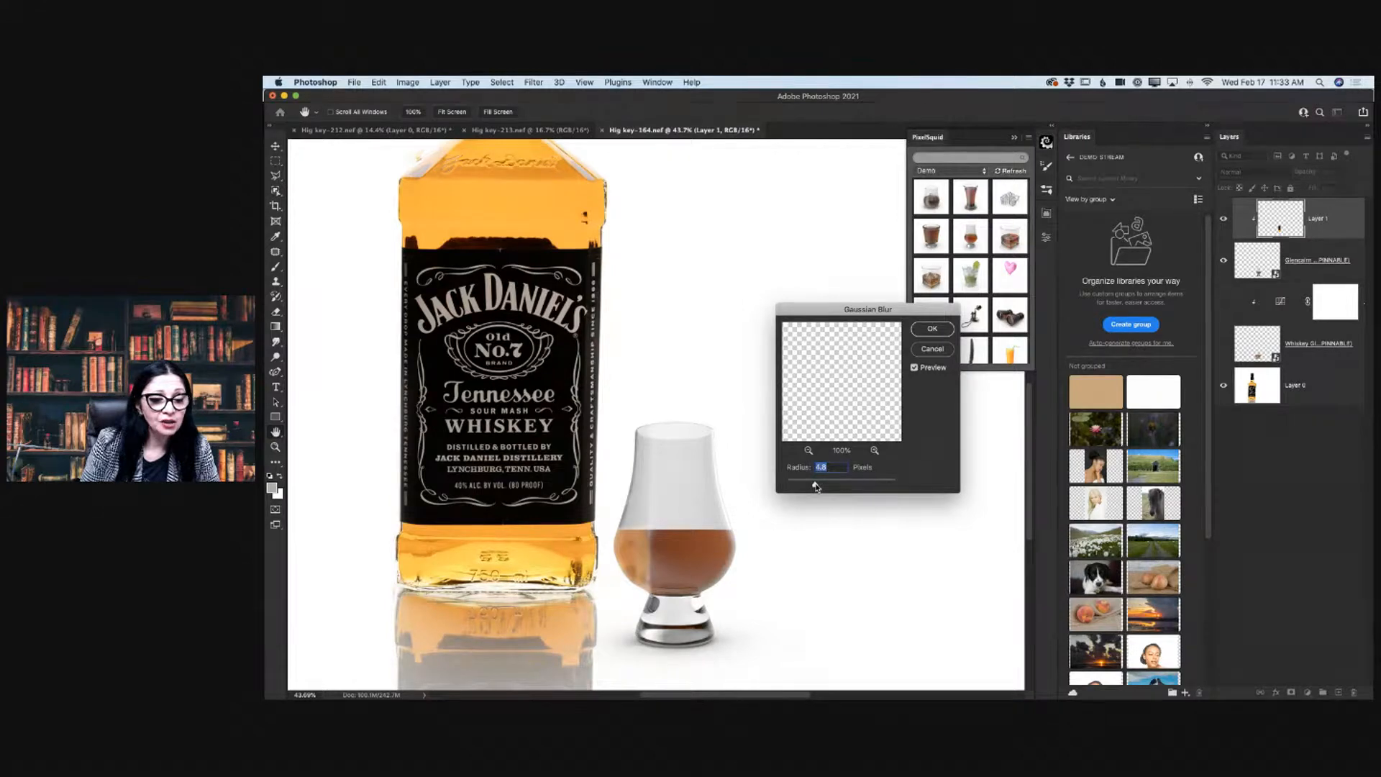
drag(816, 487, 806, 486)
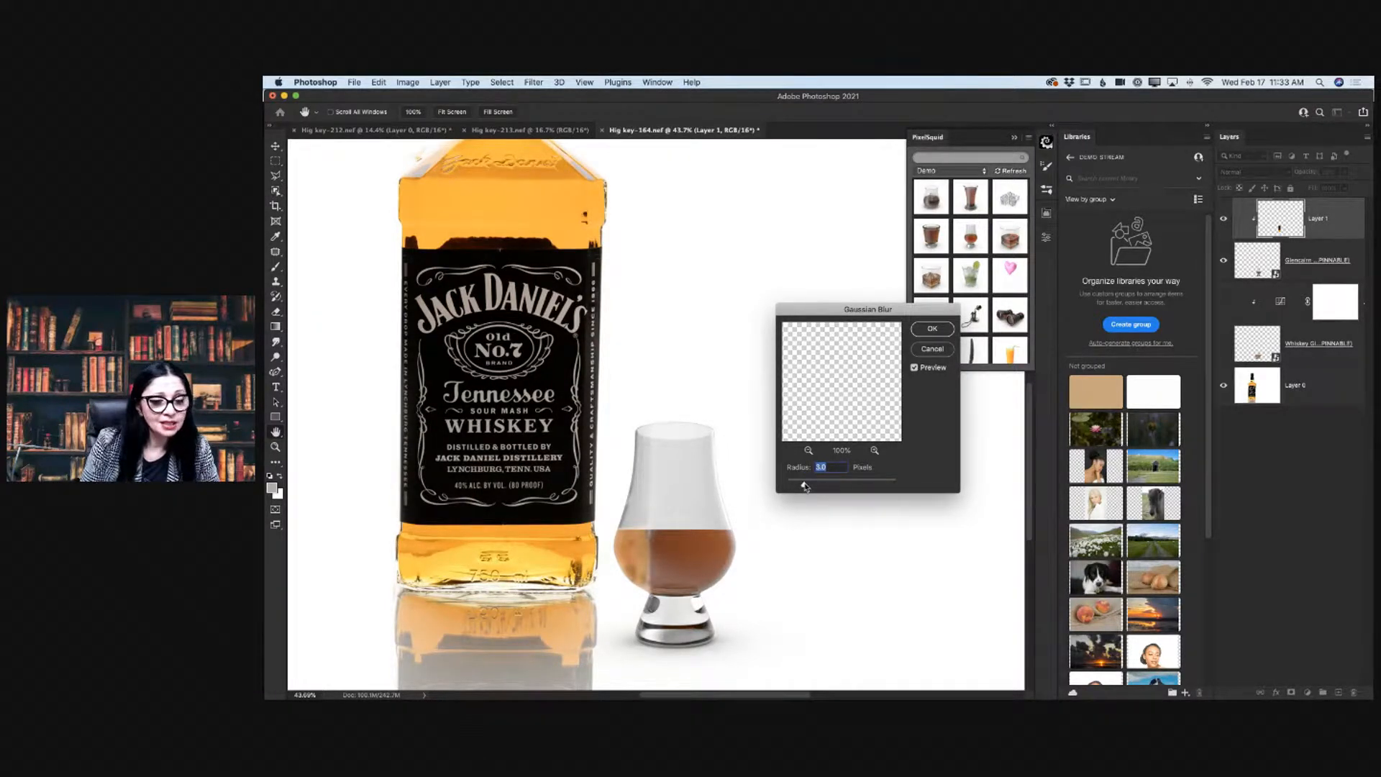
click(931, 329)
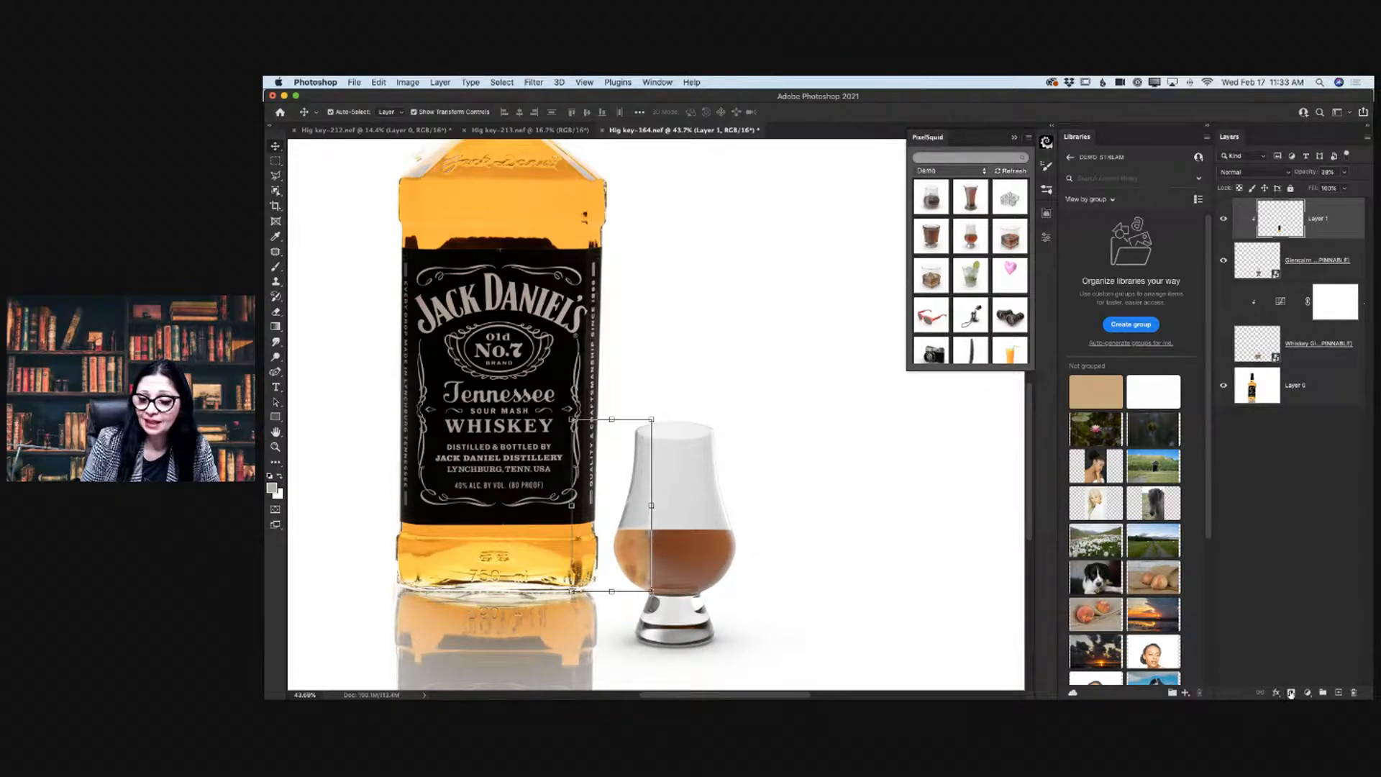
click(1291, 692)
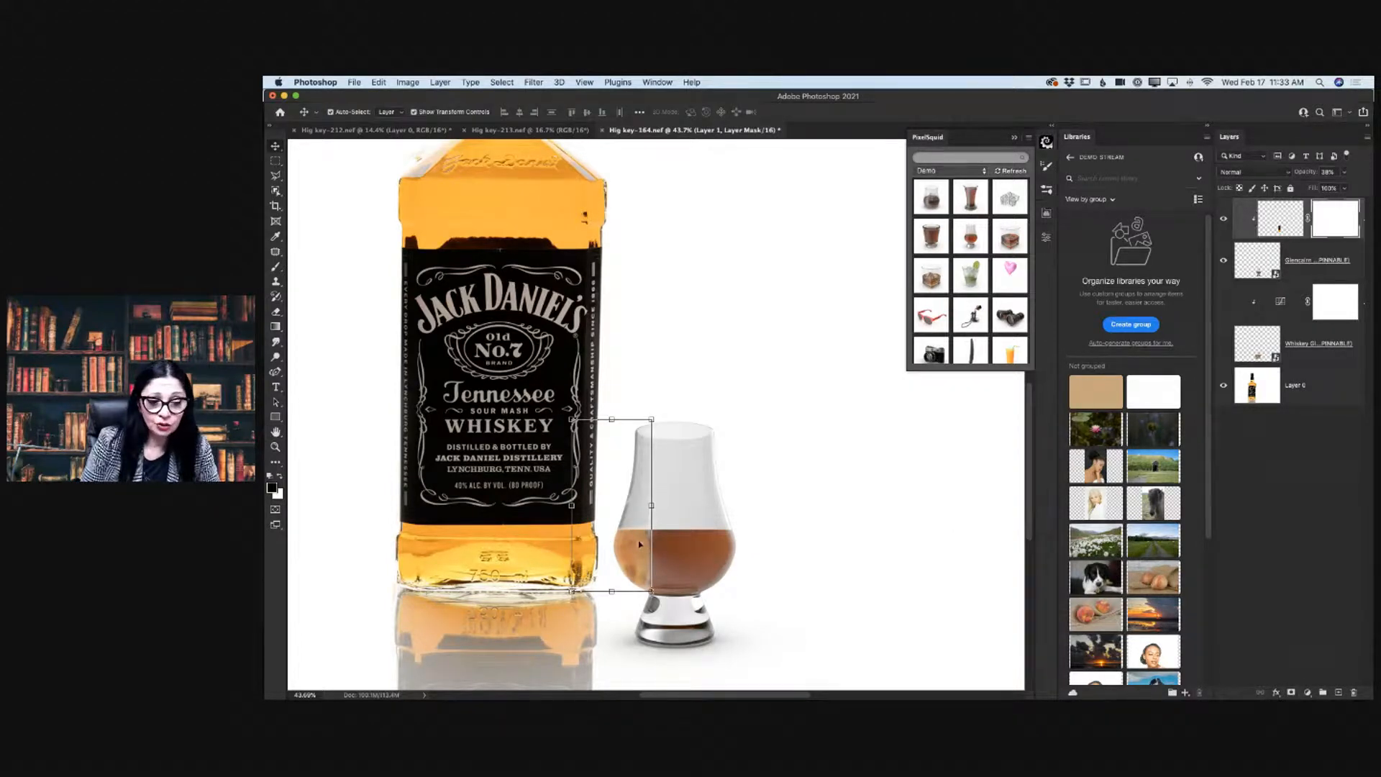
Brush on the bottle piece's layer mask at reduced brush opacity to soften its hard vertical edge inside the whisky.
click(277, 269)
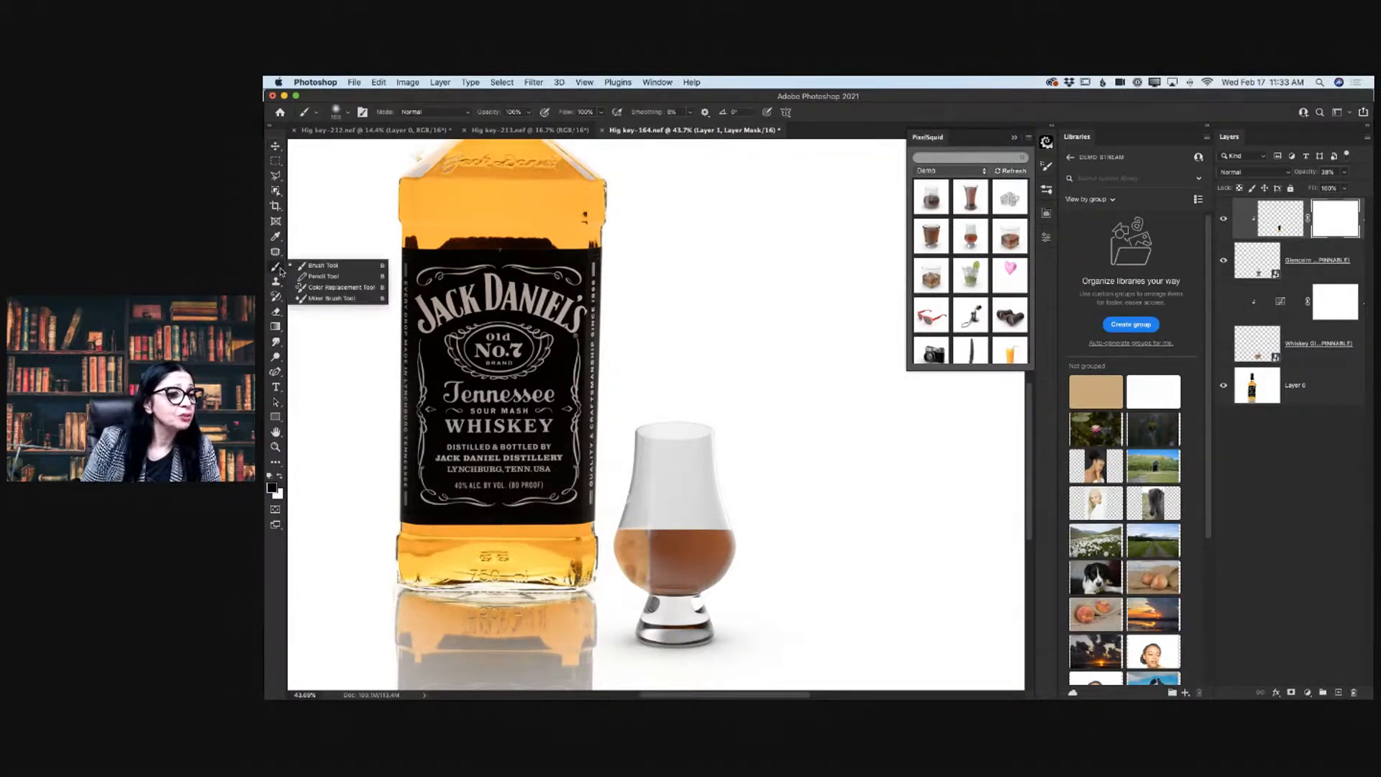
click(278, 269)
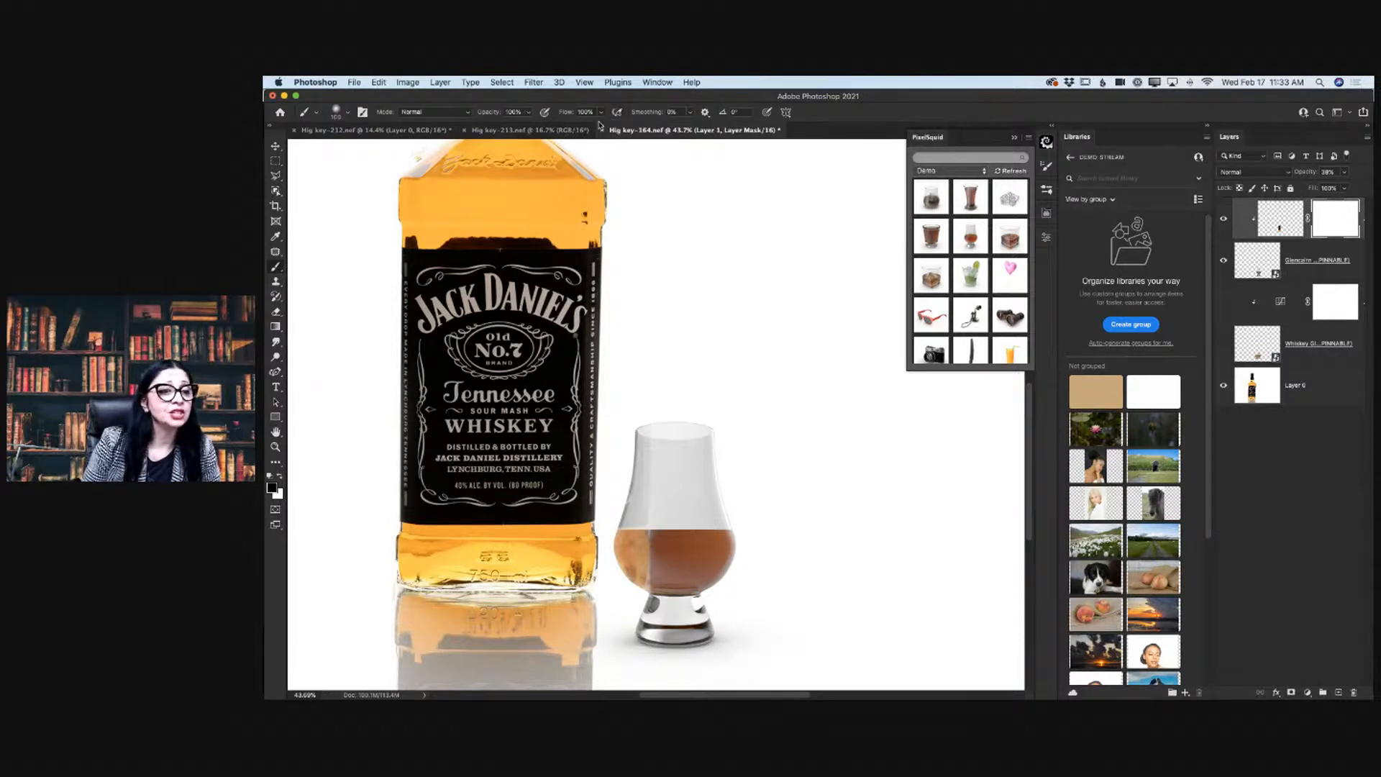
click(528, 113)
drag(524, 127, 508, 129)
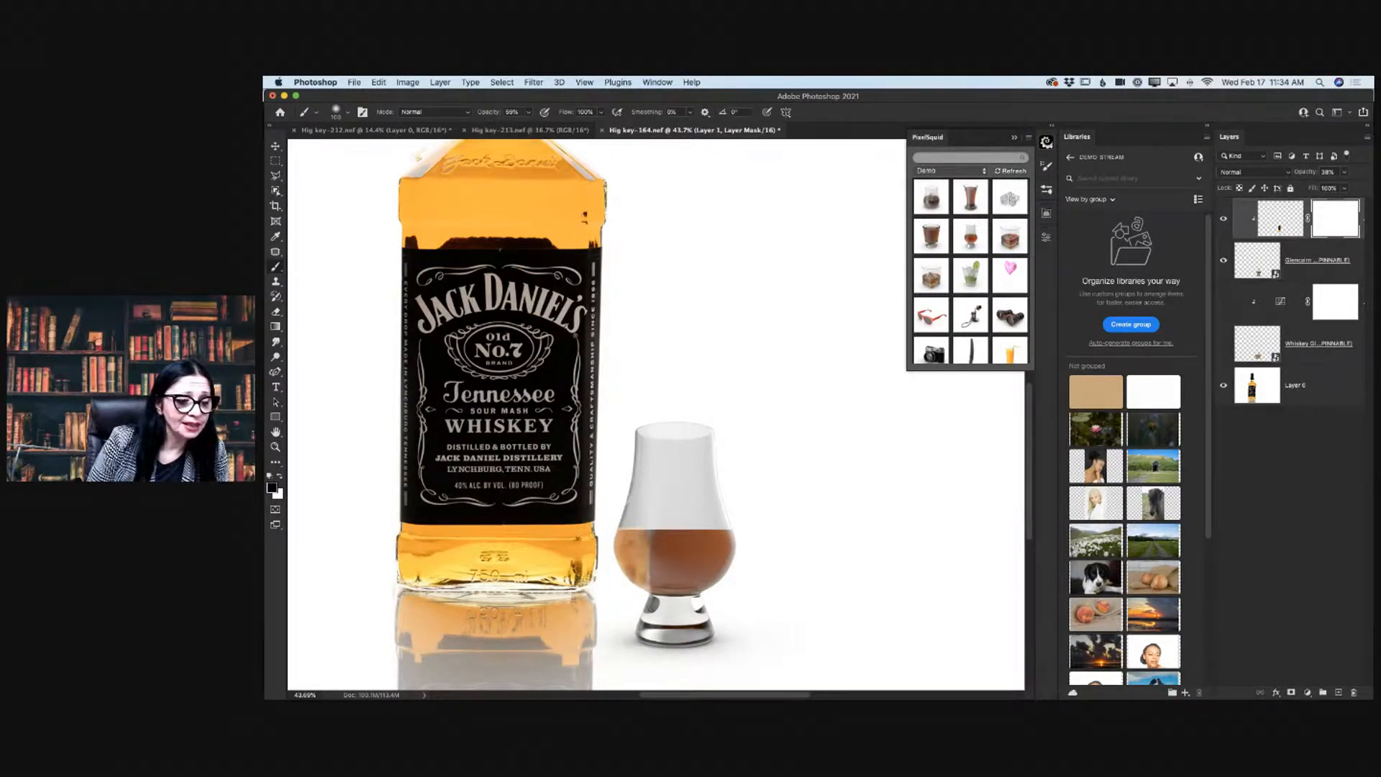
drag(652, 555, 656, 573)
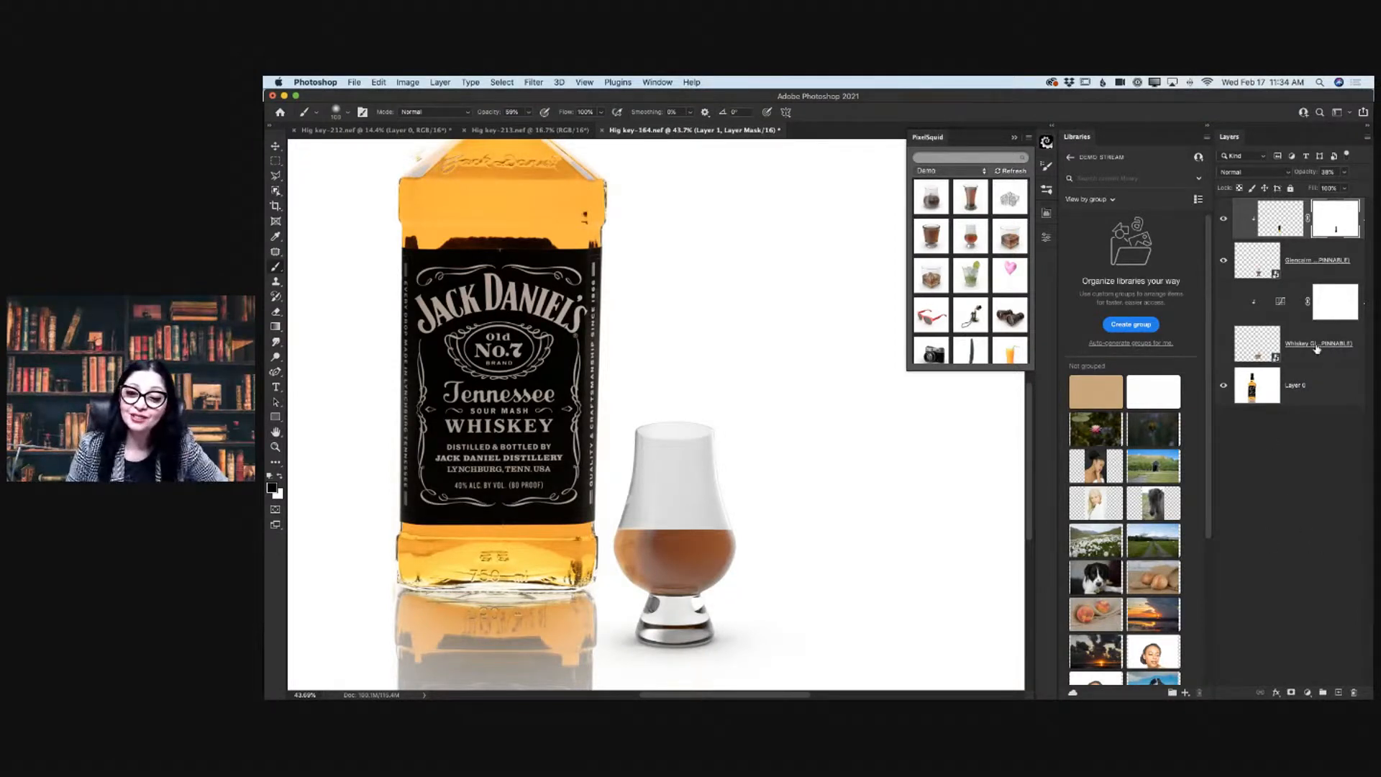
Duplicate the Glencairn glass layer and clip the bottle piece to the duplicate again.
click(1246, 262)
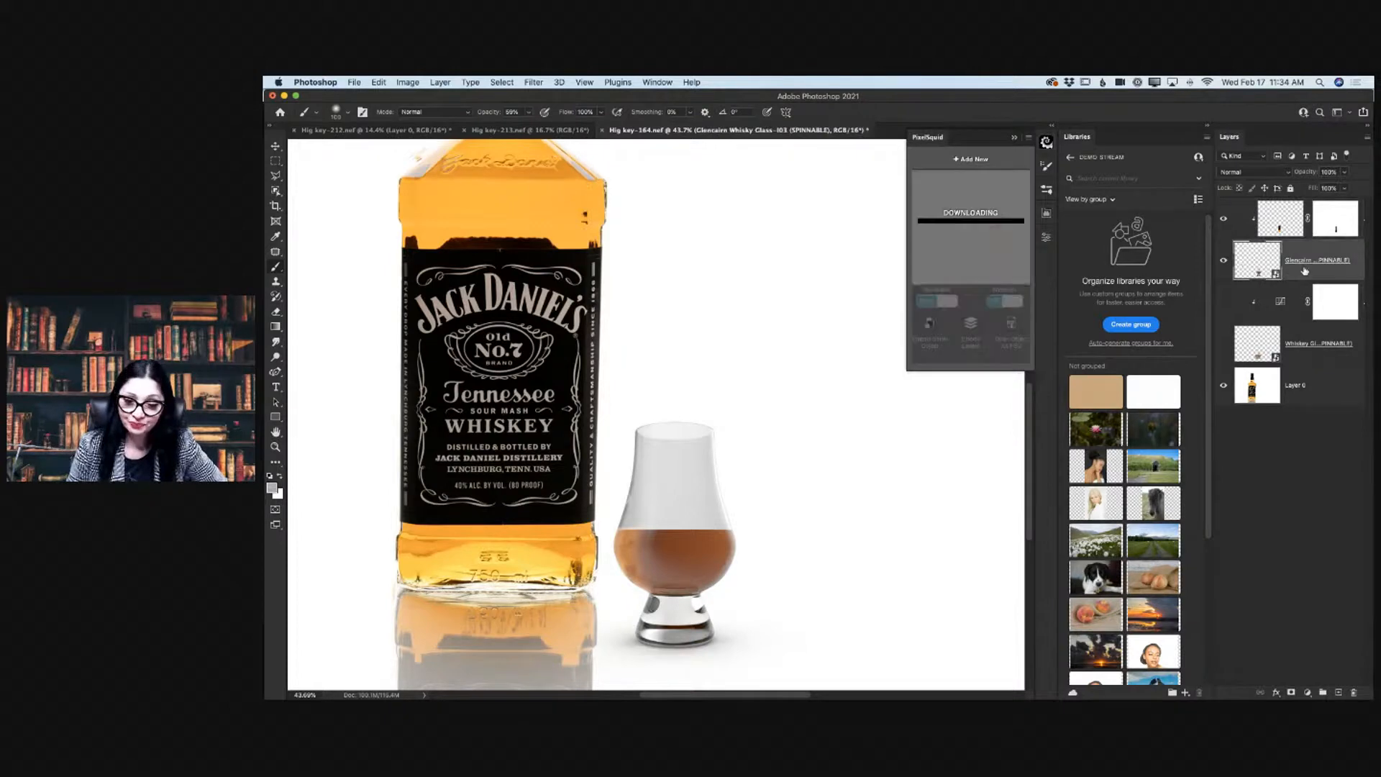
drag(1305, 267, 1339, 689)
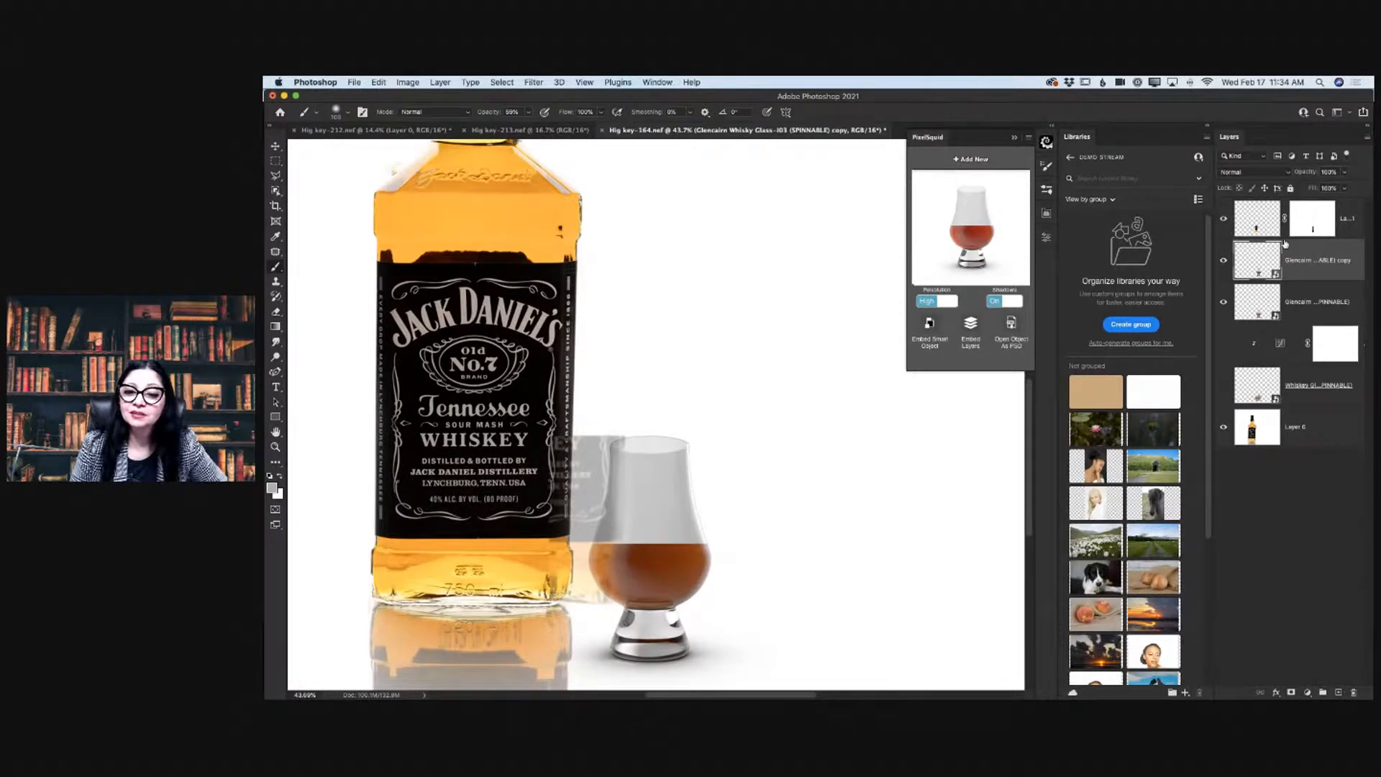
click(1348, 236)
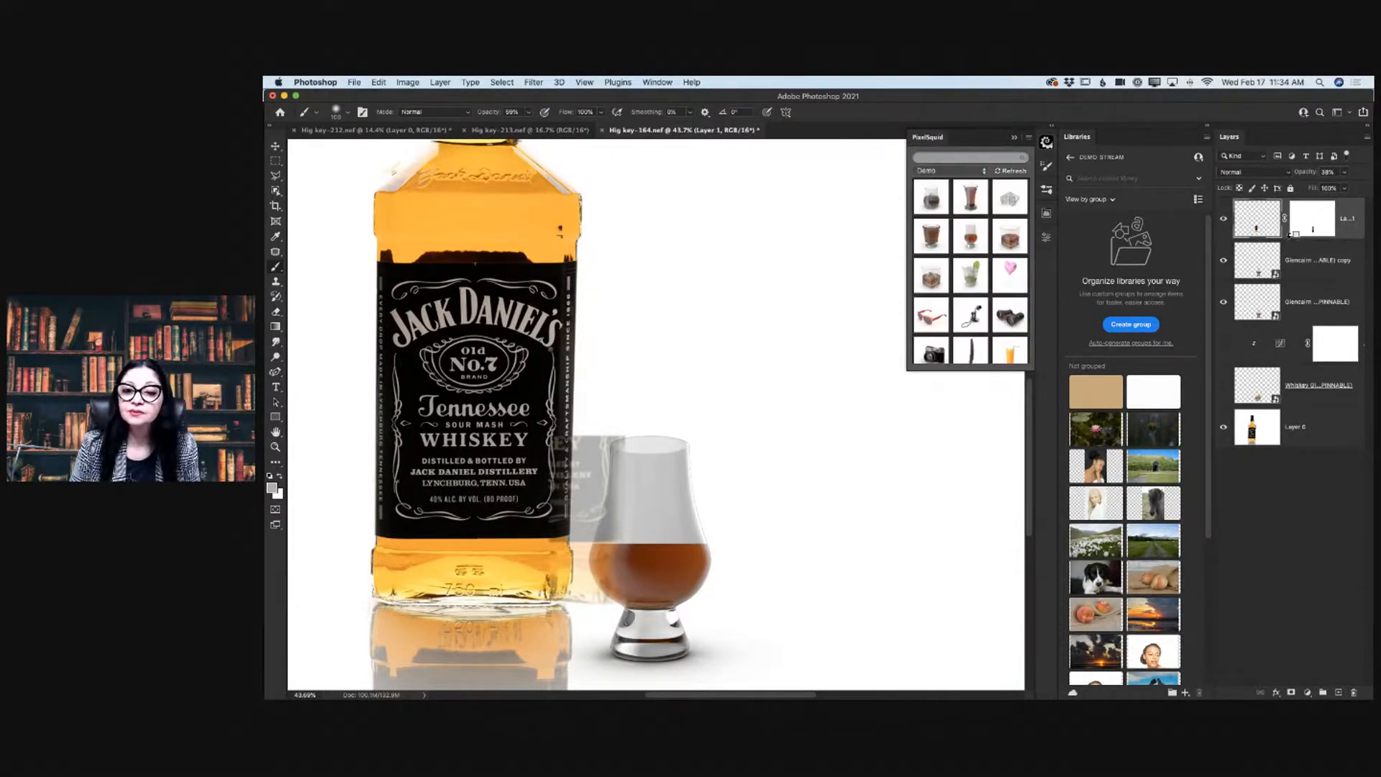
alt+click(1291, 240)
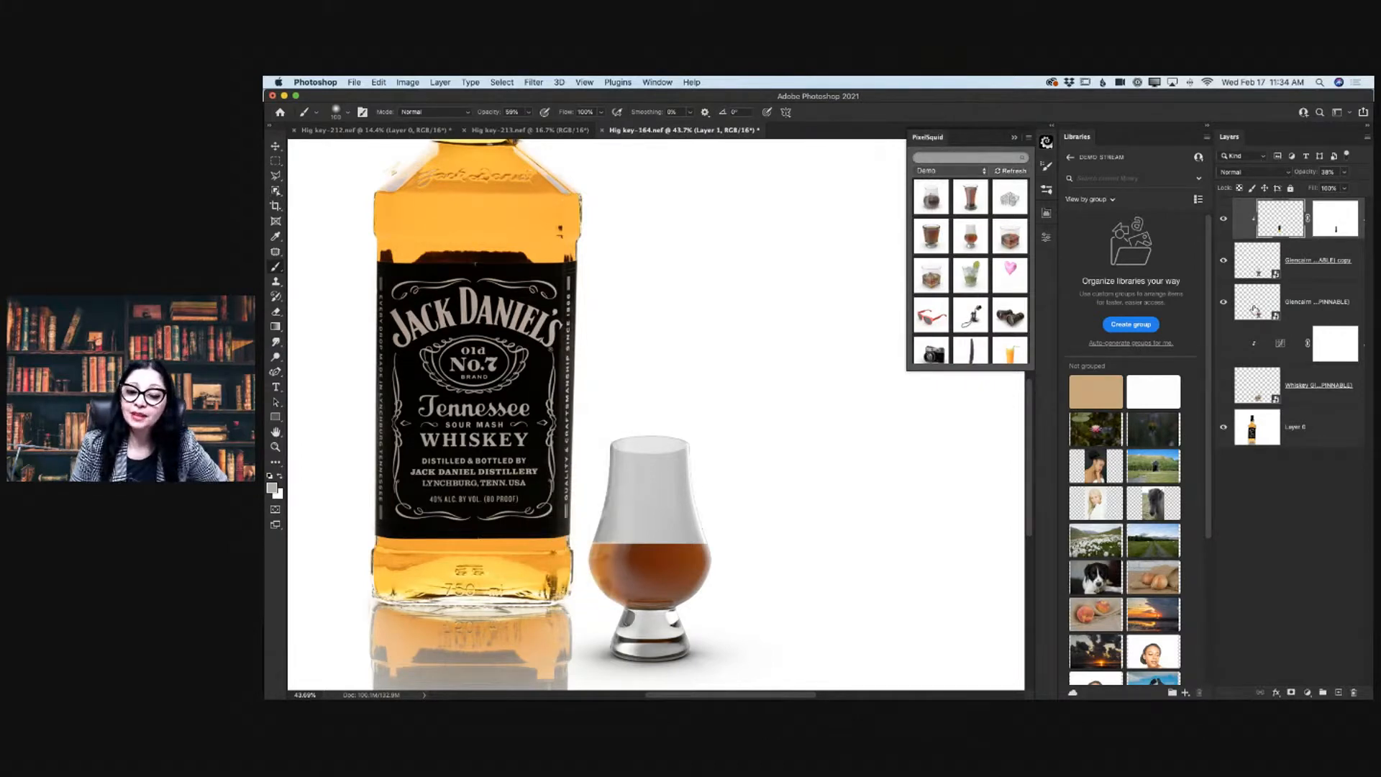
Flip the original Glencairn glass layer horizontally and nudge the duplicate glass slightly.
click(1255, 312)
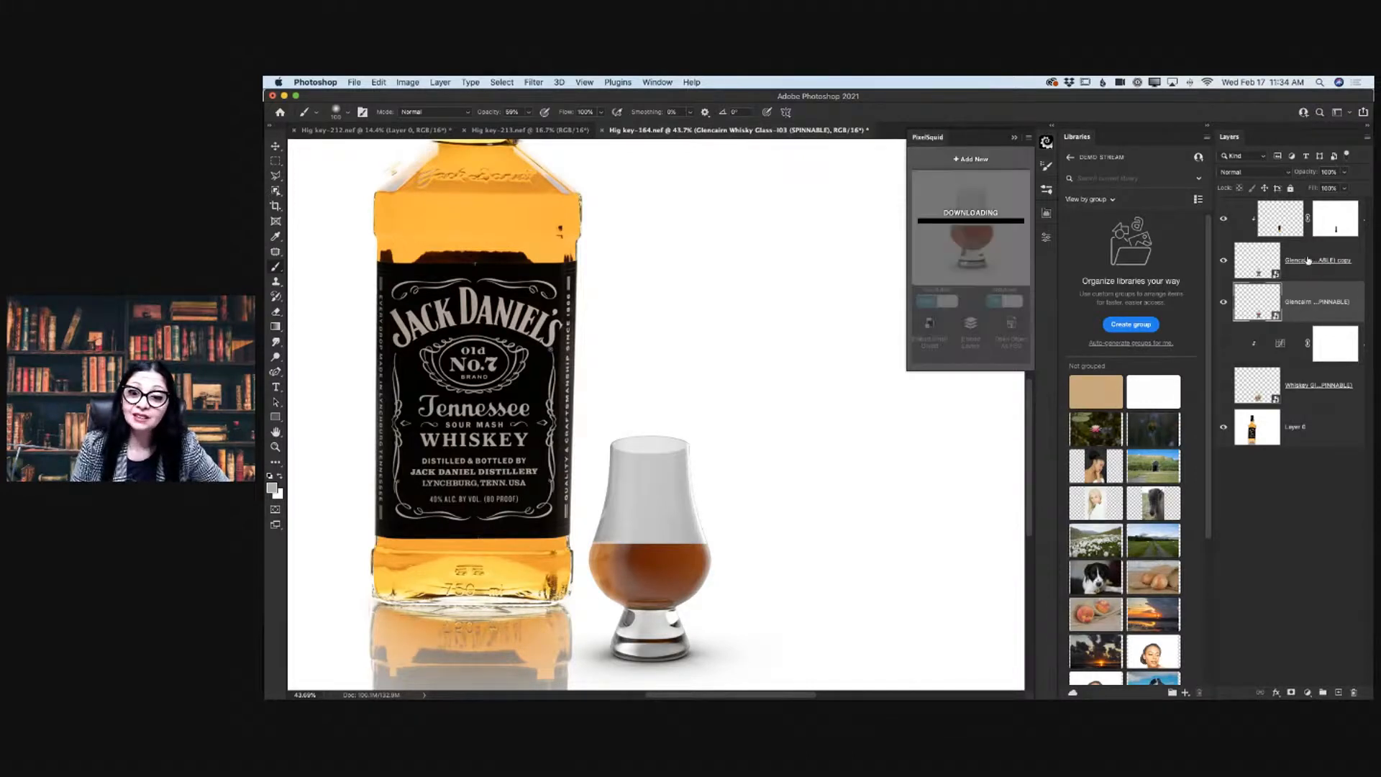
click(276, 145)
scroll(572, 427, down, 5)
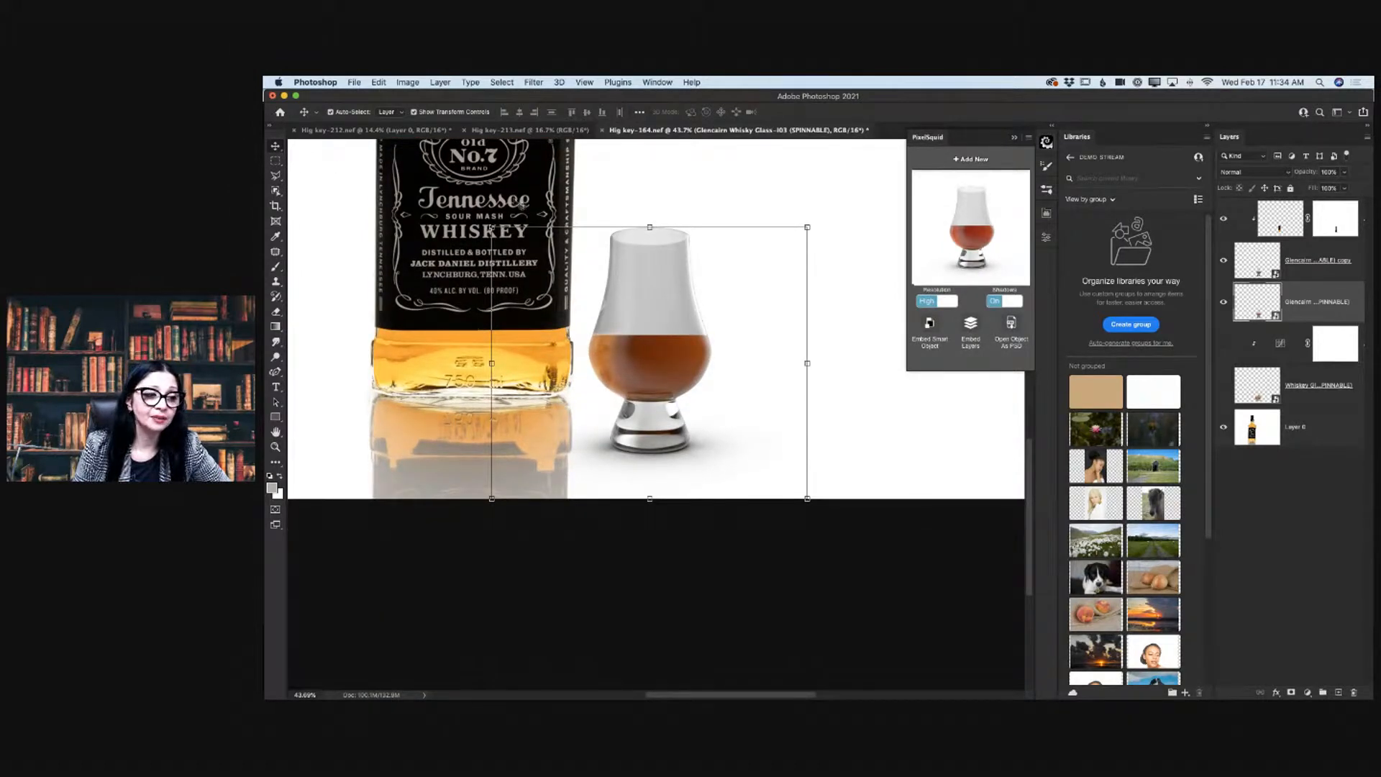
mouse_move(649, 226)
mouse_down()
mouse_move(658, 292)
mouse_move(653, 234)
mouse_up()
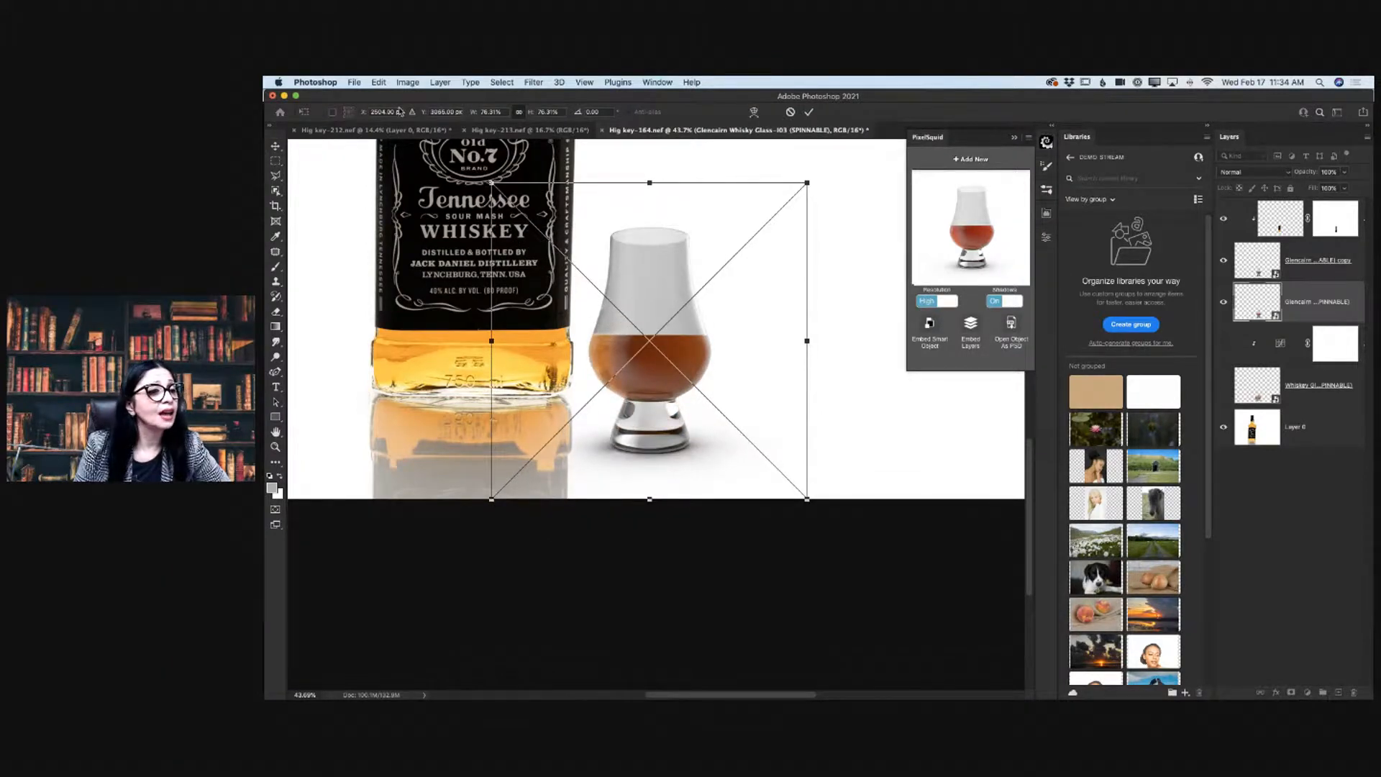
click(809, 112)
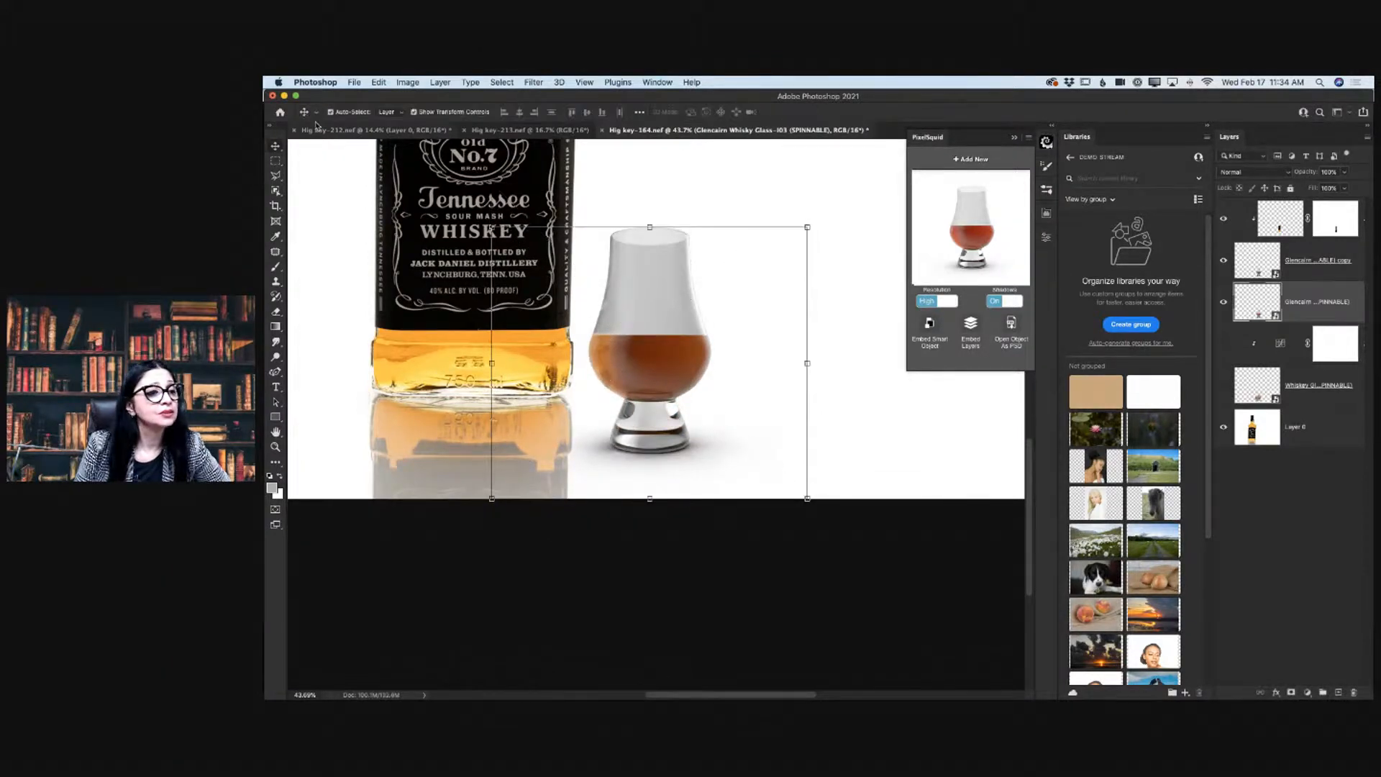
click(379, 82)
mouse_move(506, 352)
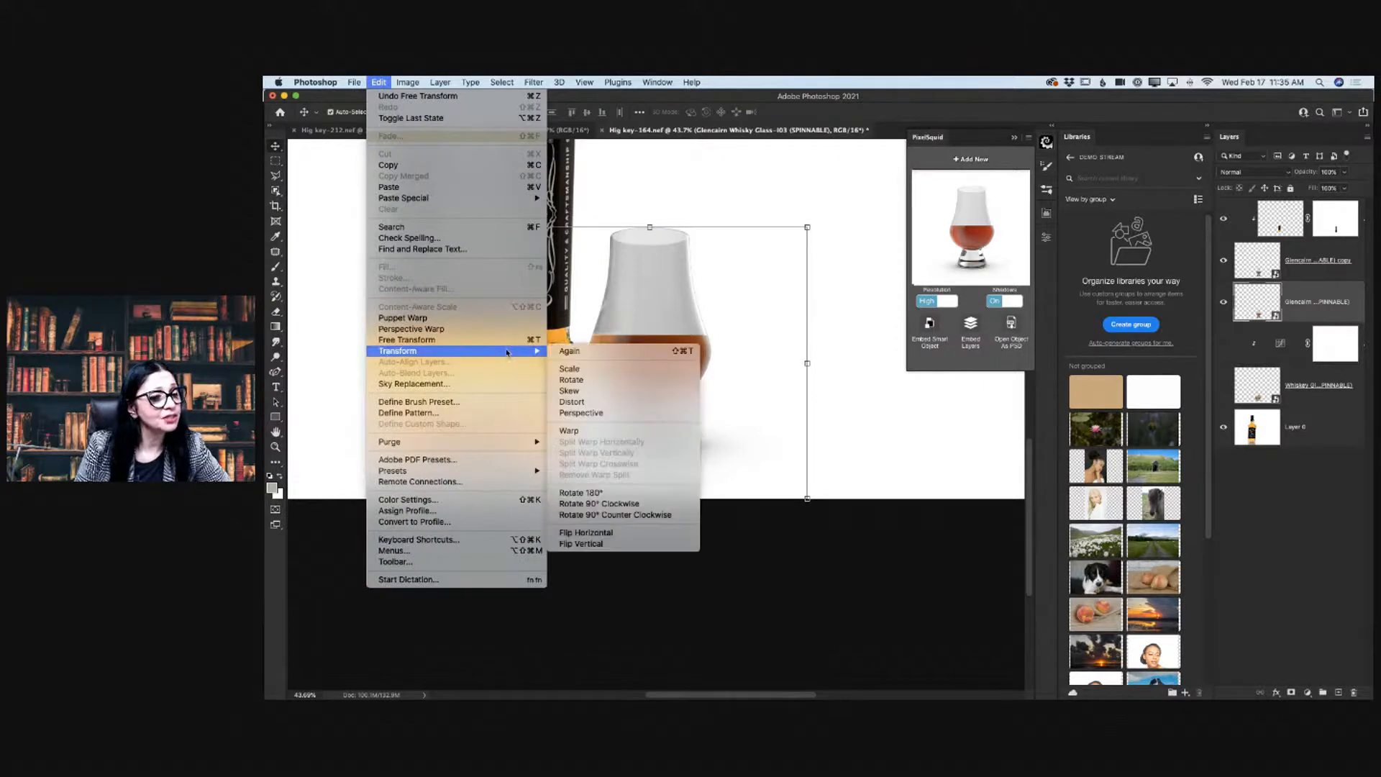
click(603, 533)
mouse_move(684, 342)
mouse_down()
mouse_move(684, 422)
mouse_move(683, 329)
mouse_move(684, 345)
mouse_up()
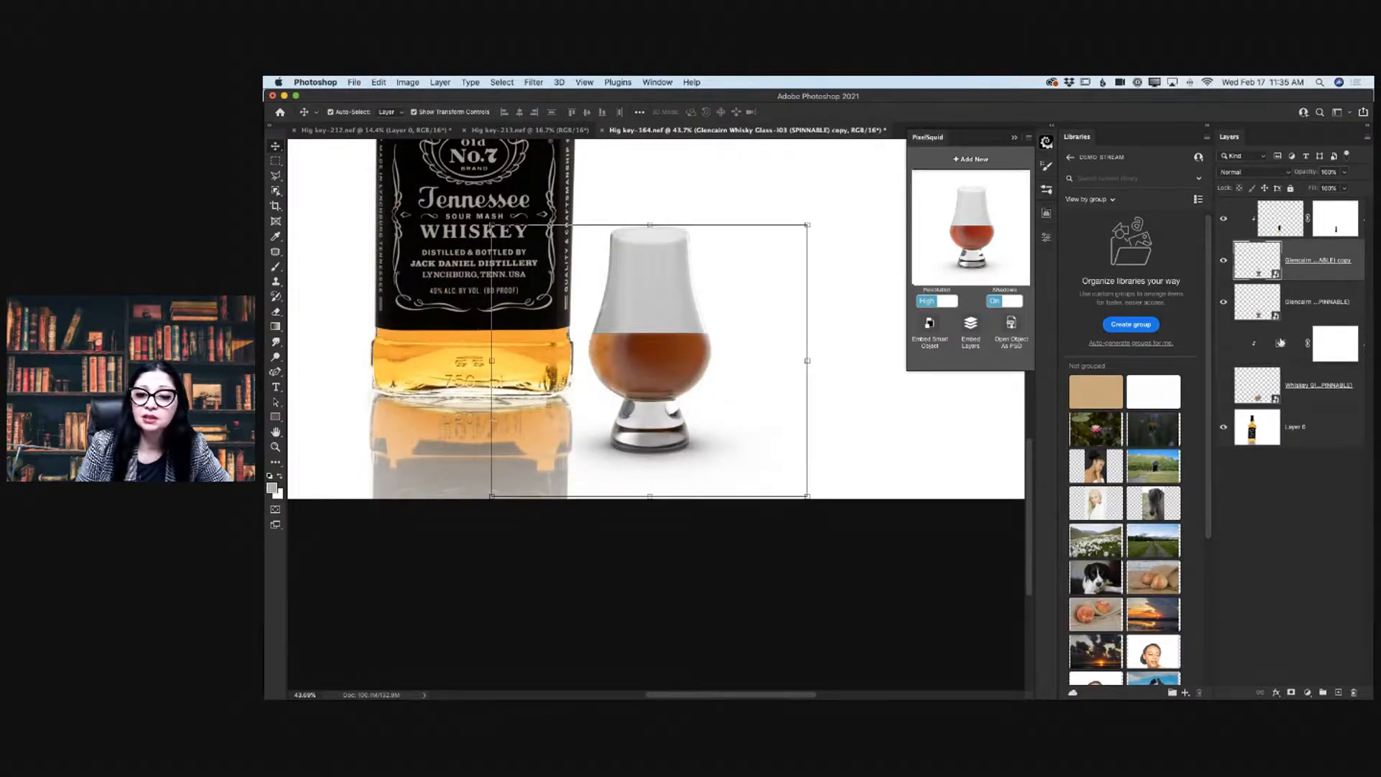
Flip the original Glencairn glass layer vertically.
click(1289, 305)
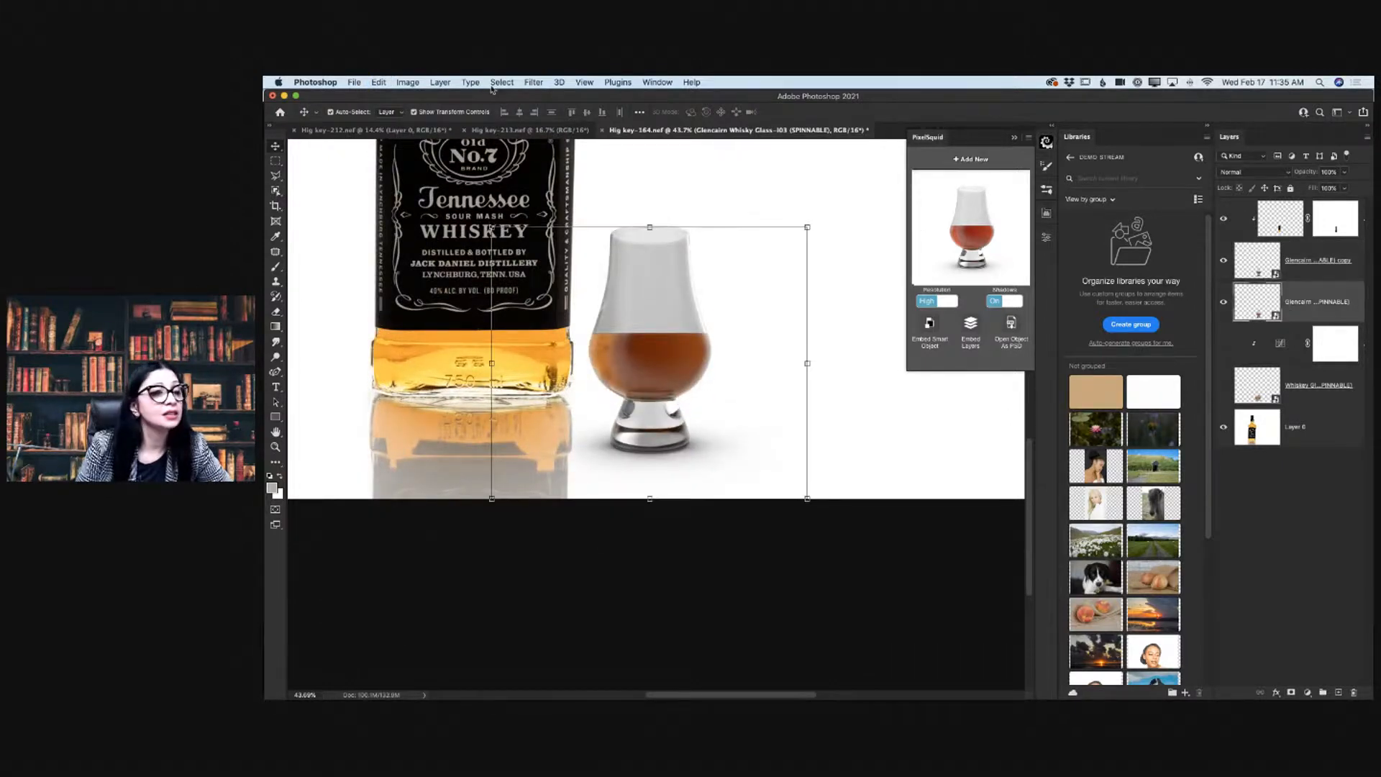
click(378, 83)
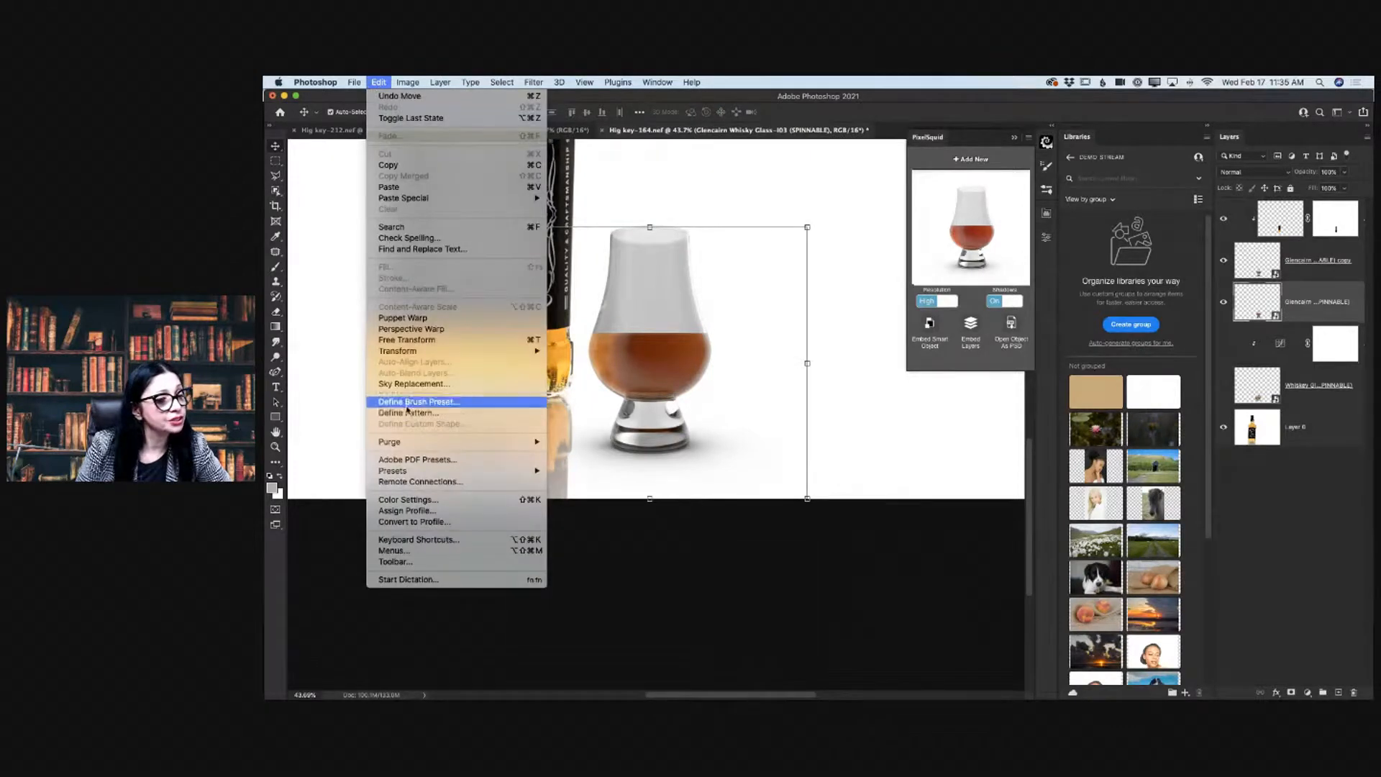
mouse_move(502, 357)
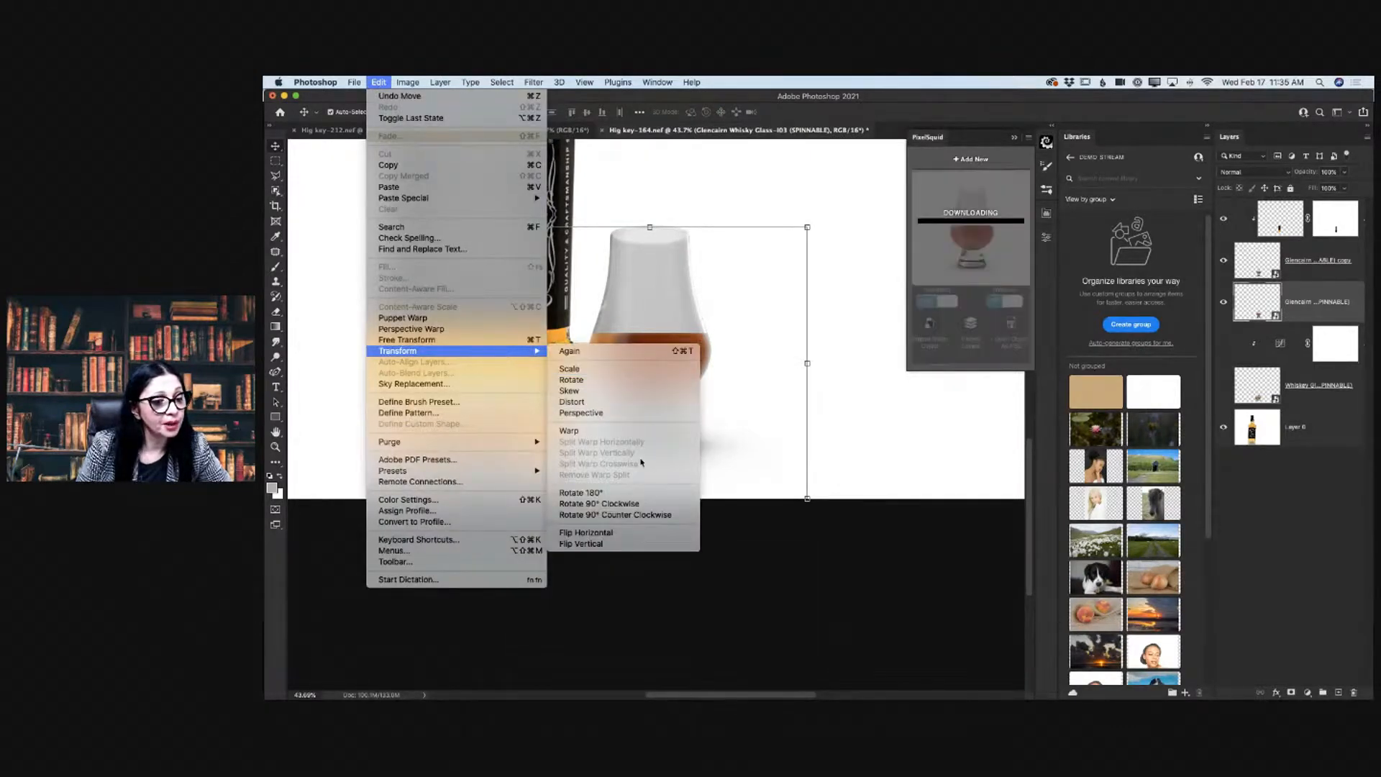
click(591, 544)
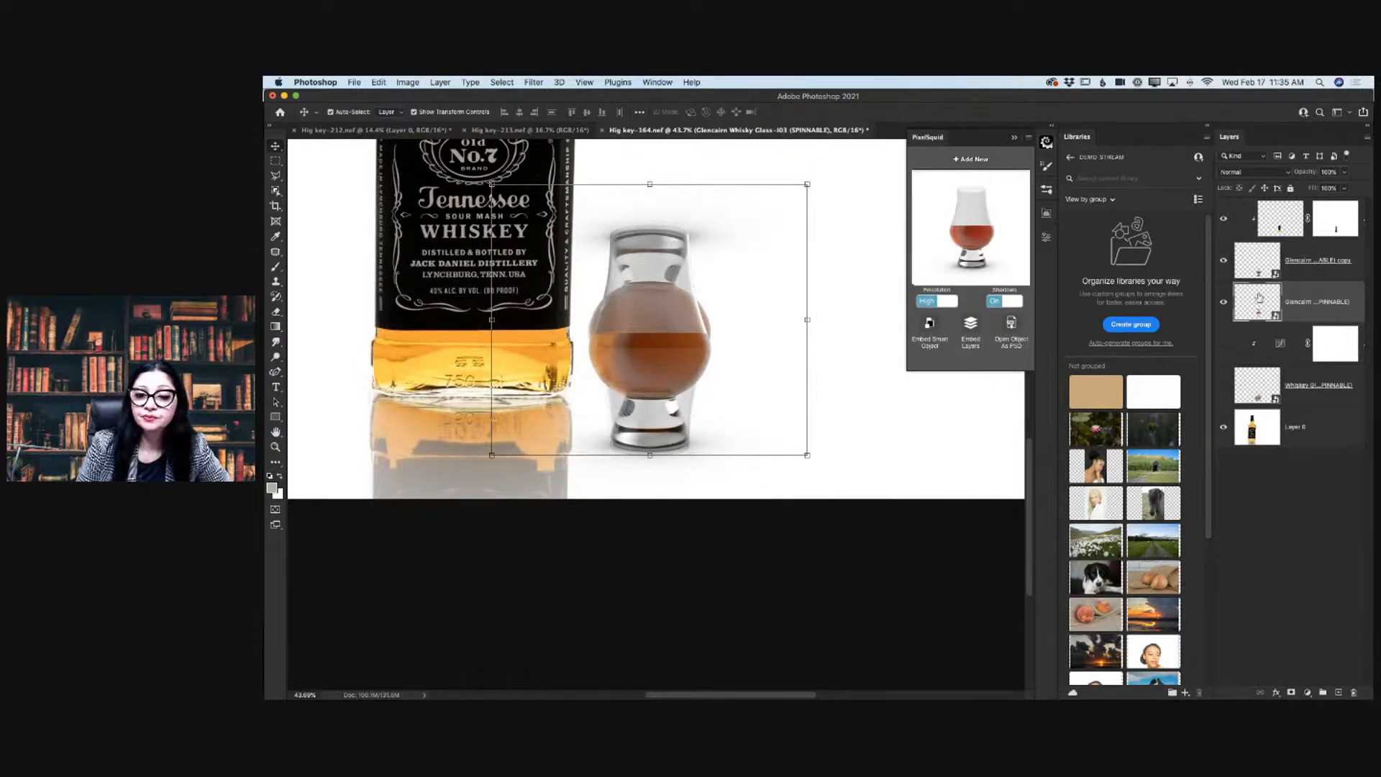
Move the flipped Glencairn glass just below the upright glass's base and lower its layer opacity to about 58%.
drag(747, 457, 662, 510)
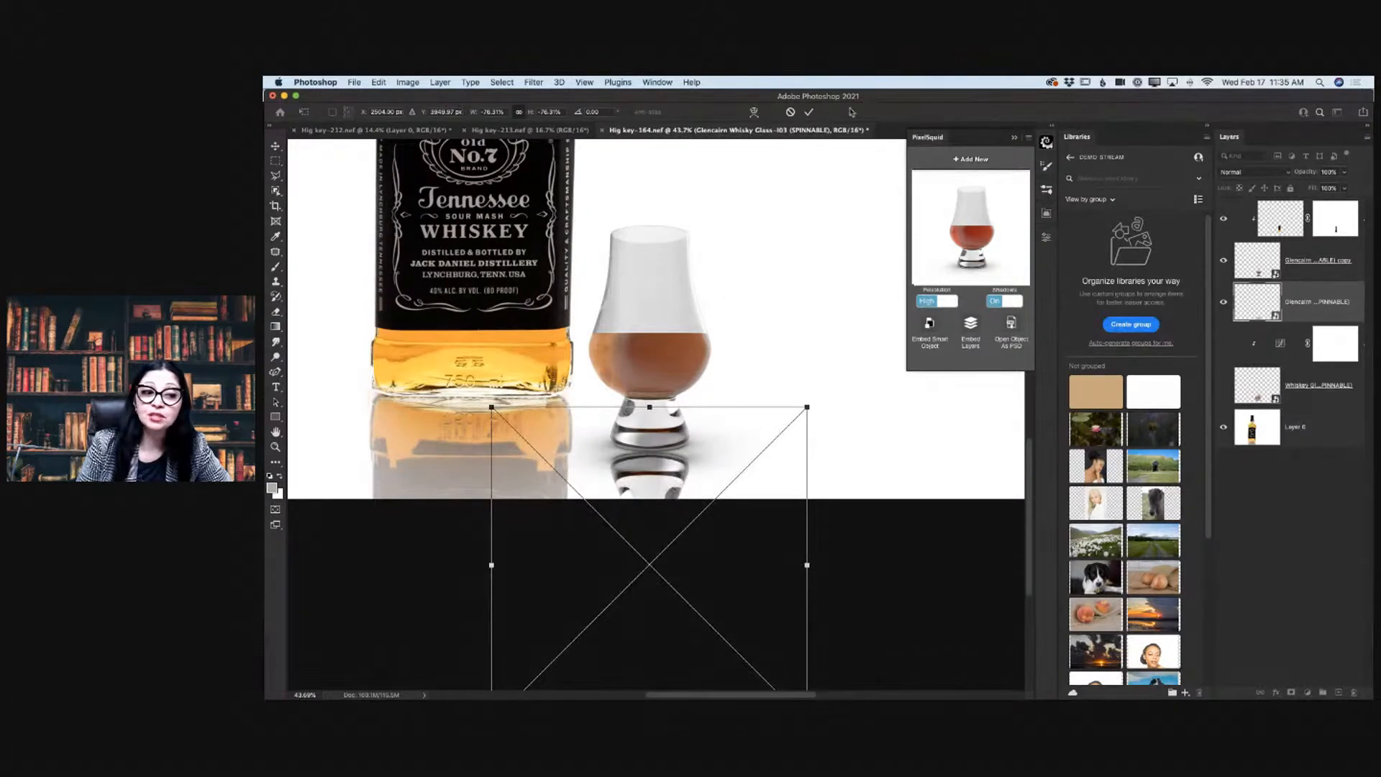
click(808, 112)
click(1343, 172)
drag(1343, 188, 1323, 190)
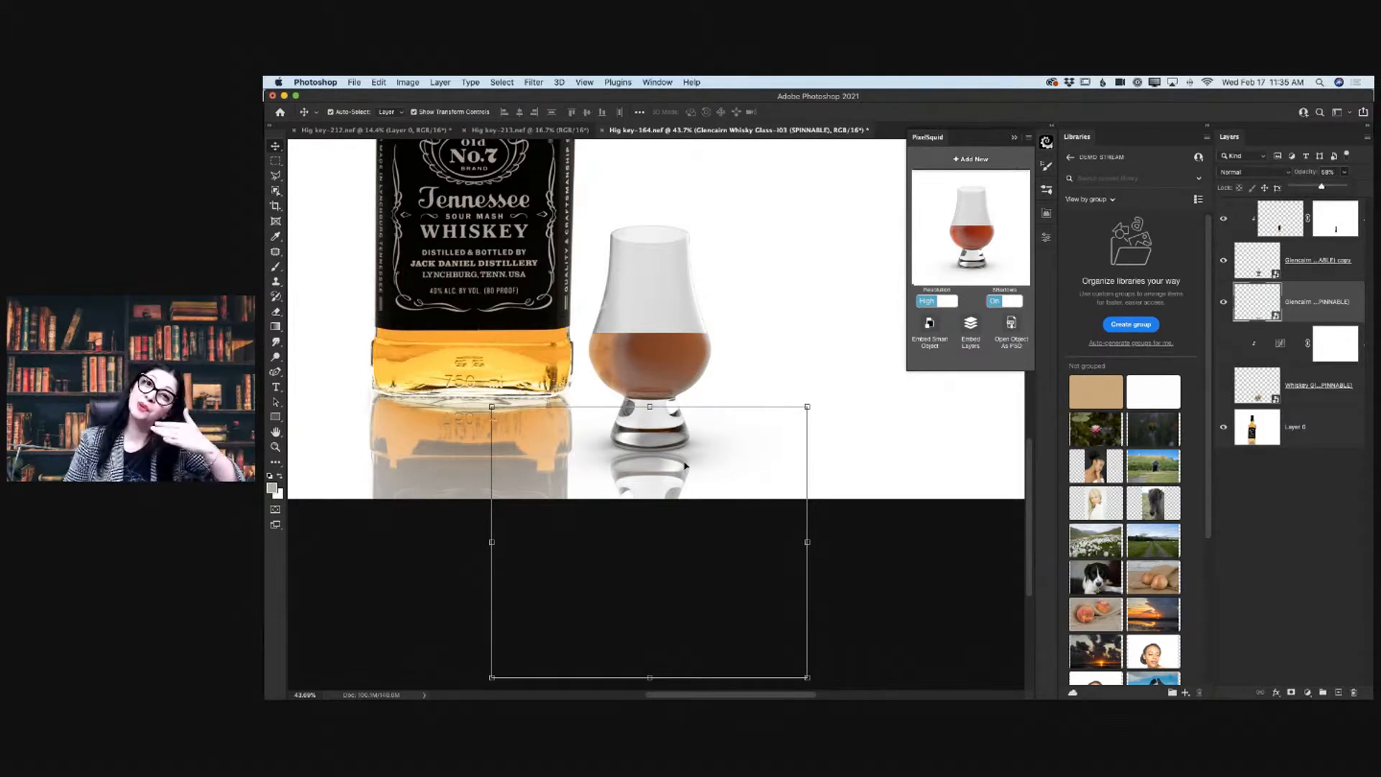
Start a Warp on the flipped glass and split it vertically along both side edges of the reflected base.
click(378, 82)
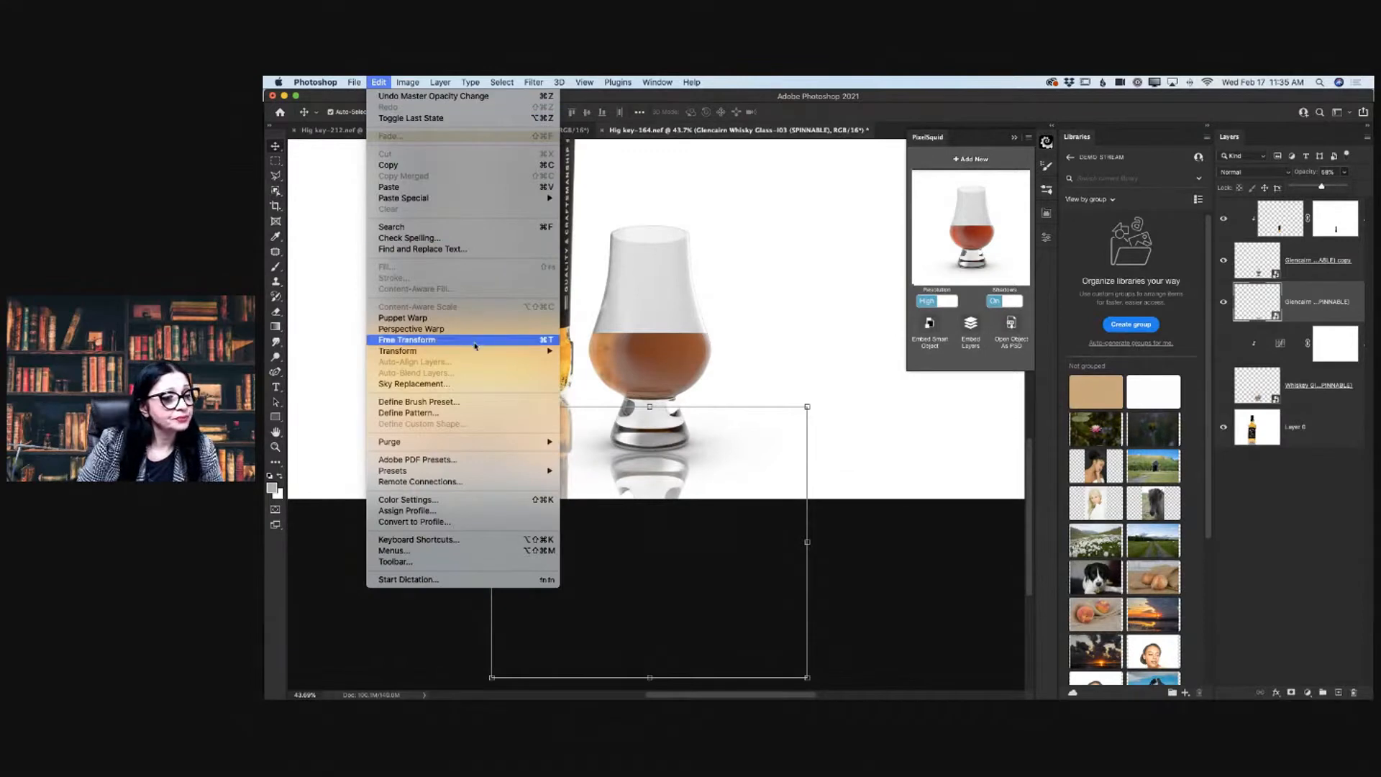
mouse_move(480, 352)
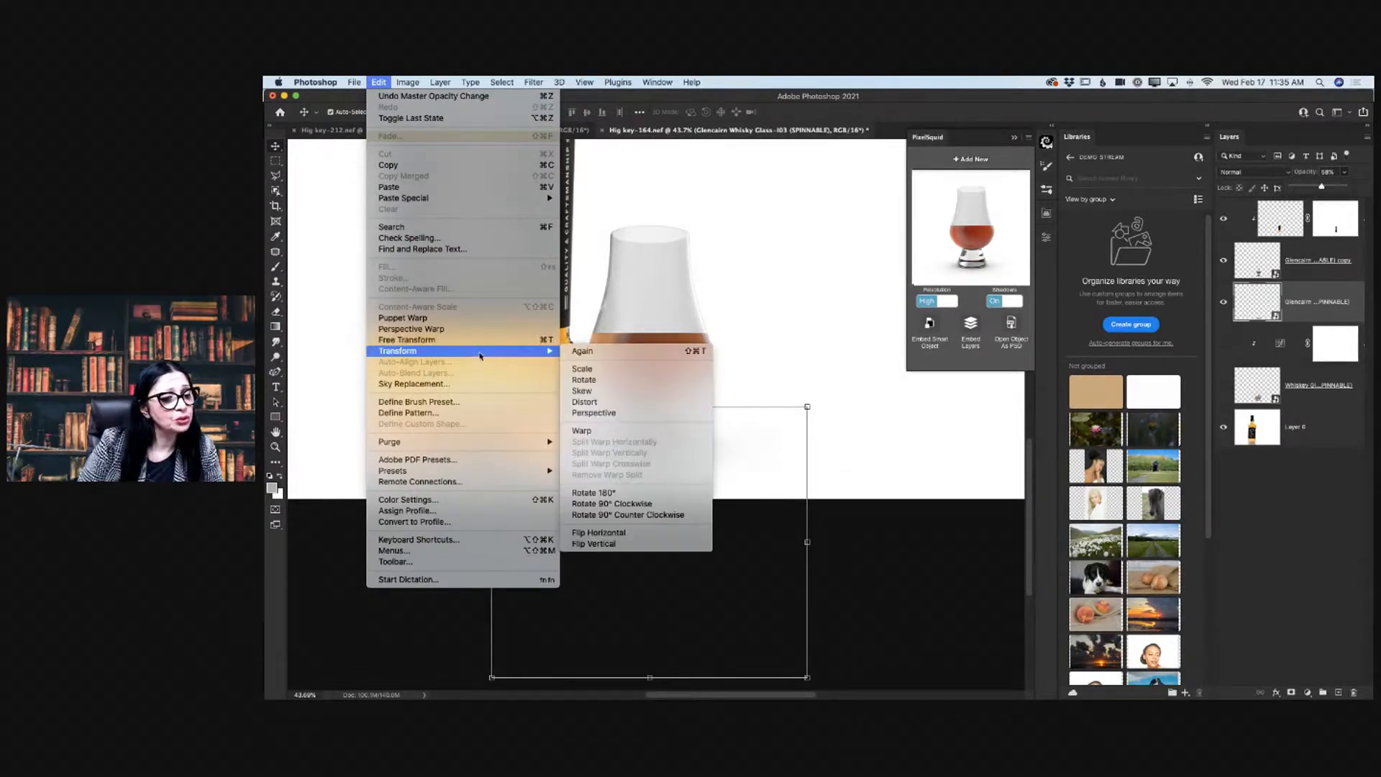
click(600, 430)
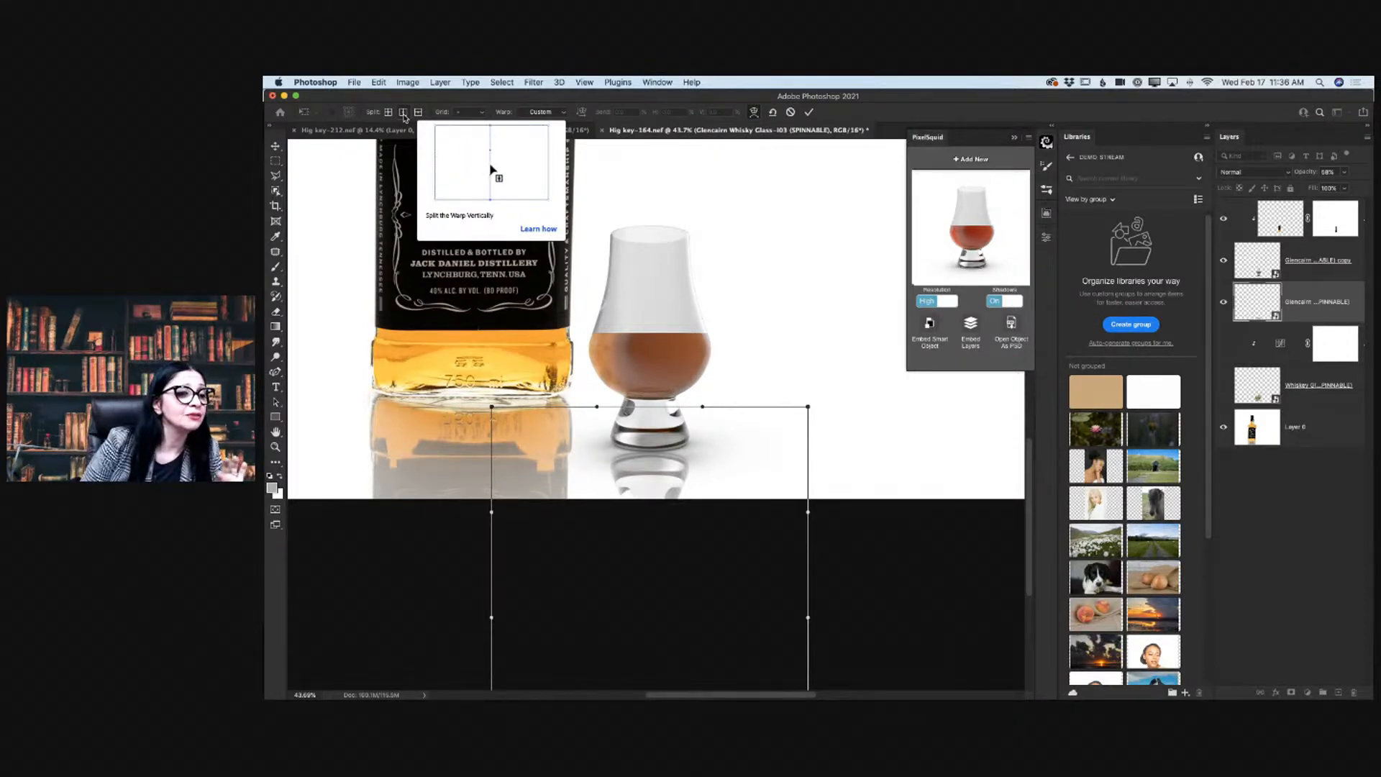
click(403, 113)
click(620, 476)
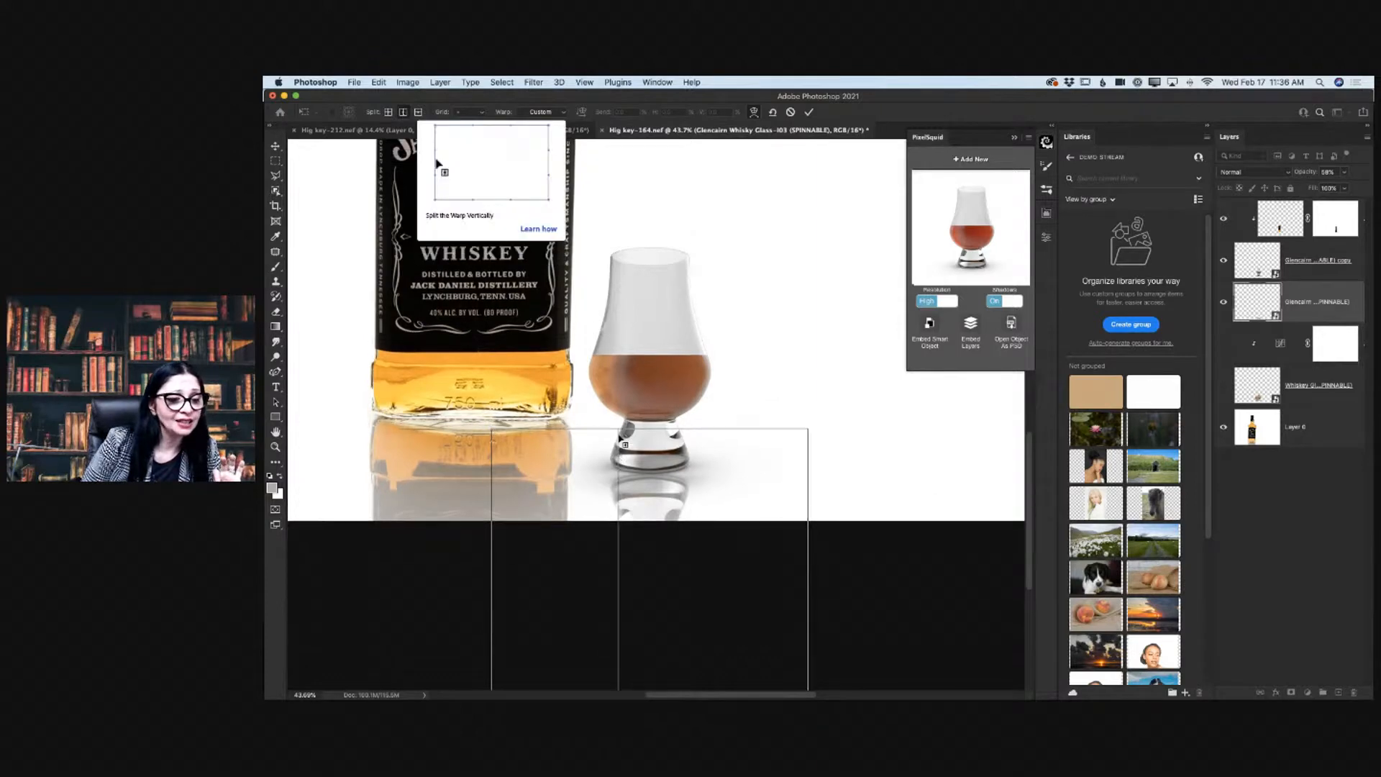
click(622, 486)
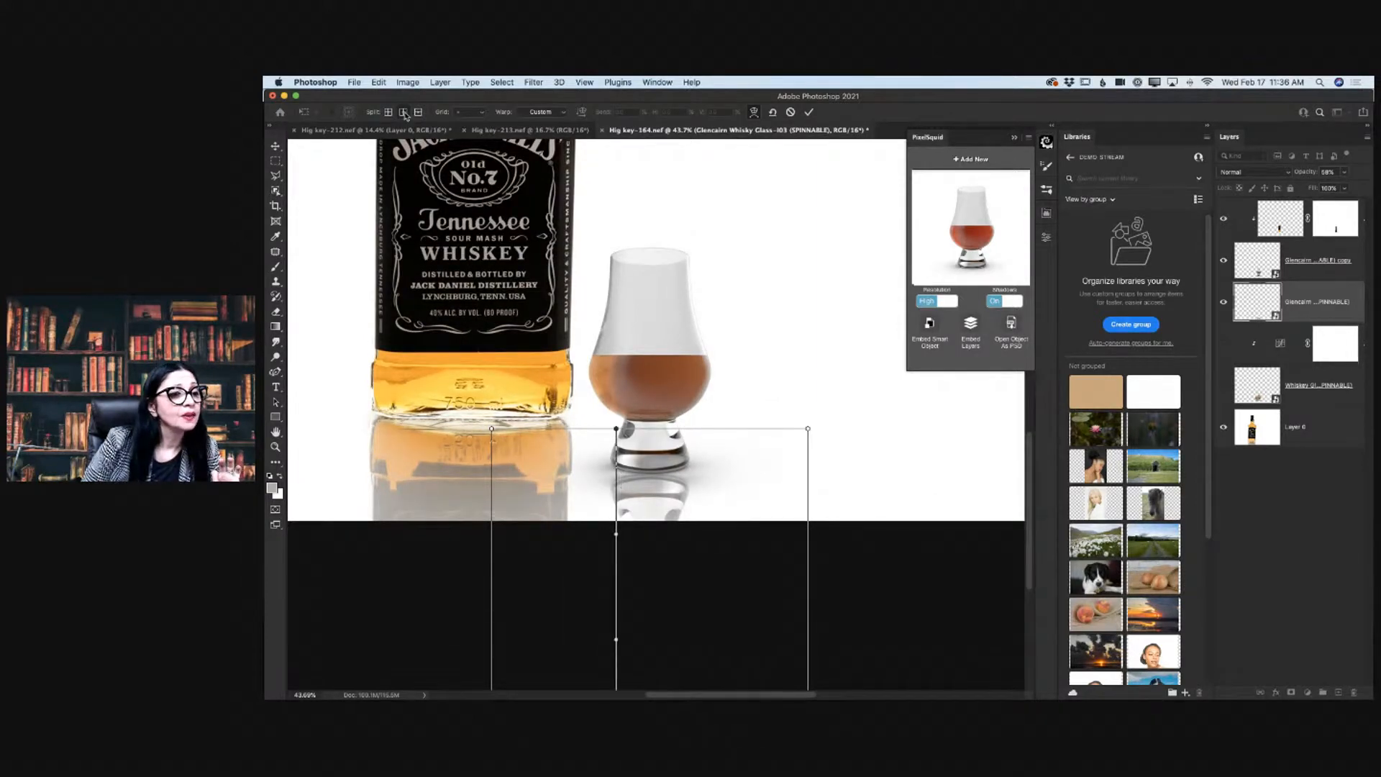
click(685, 482)
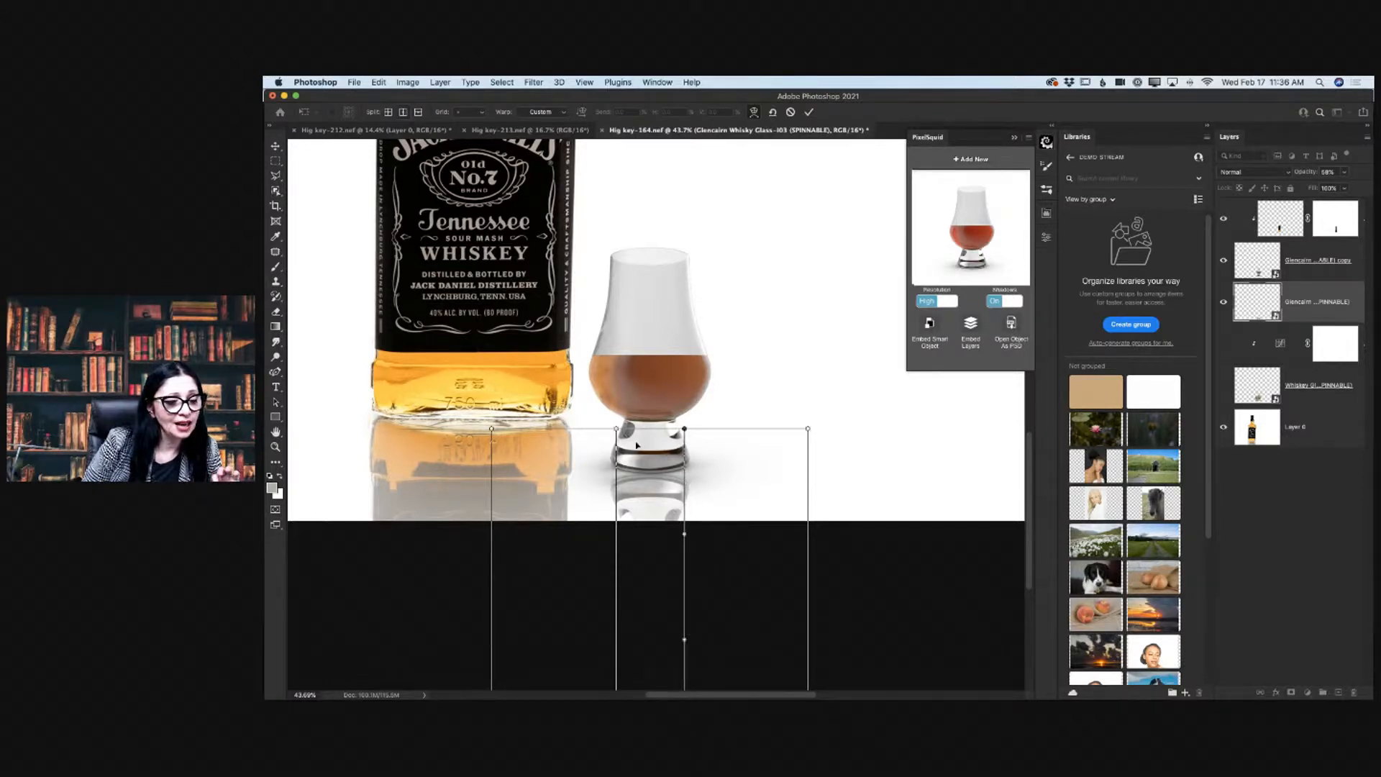
Pull the upper warp points of the flipped glass slightly upward to curve the reflected base, and apply the warp.
drag(491, 428, 491, 425)
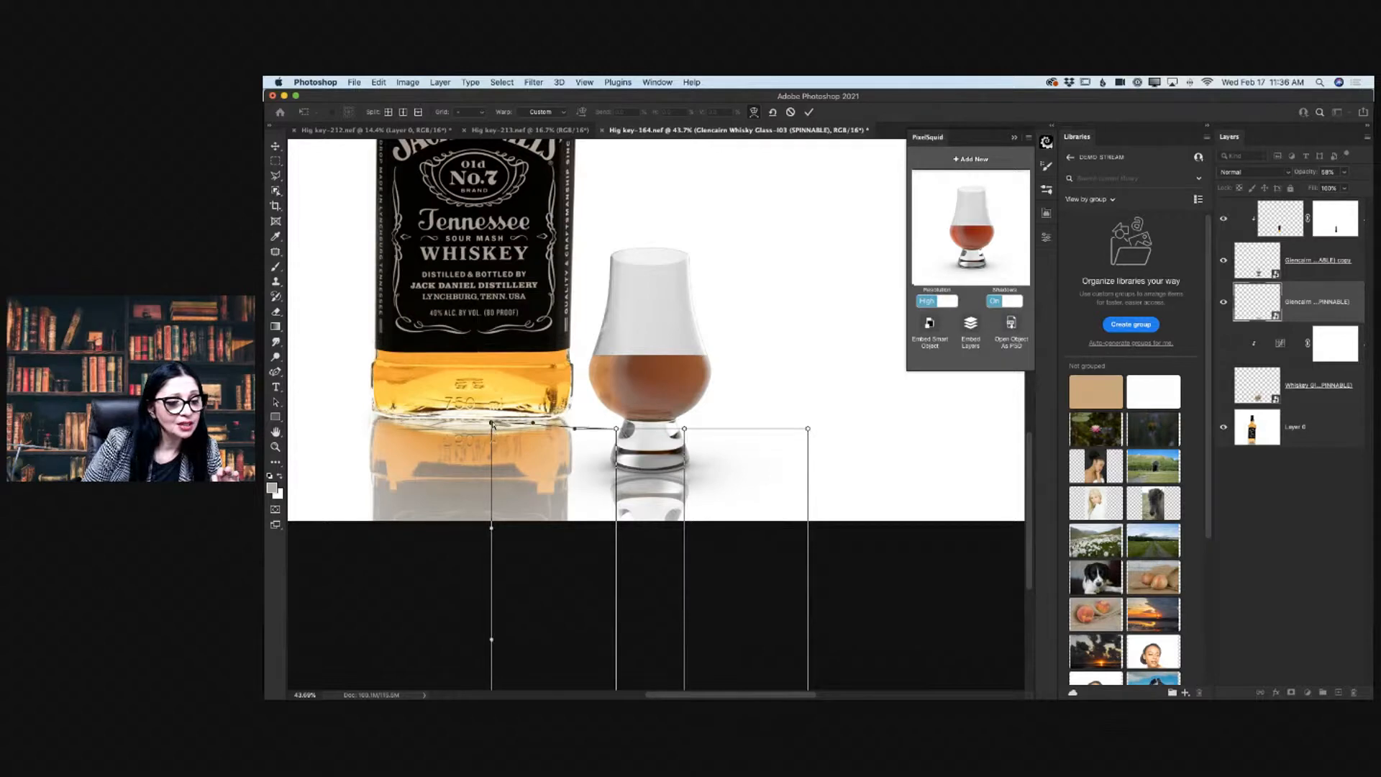
drag(574, 429, 689, 426)
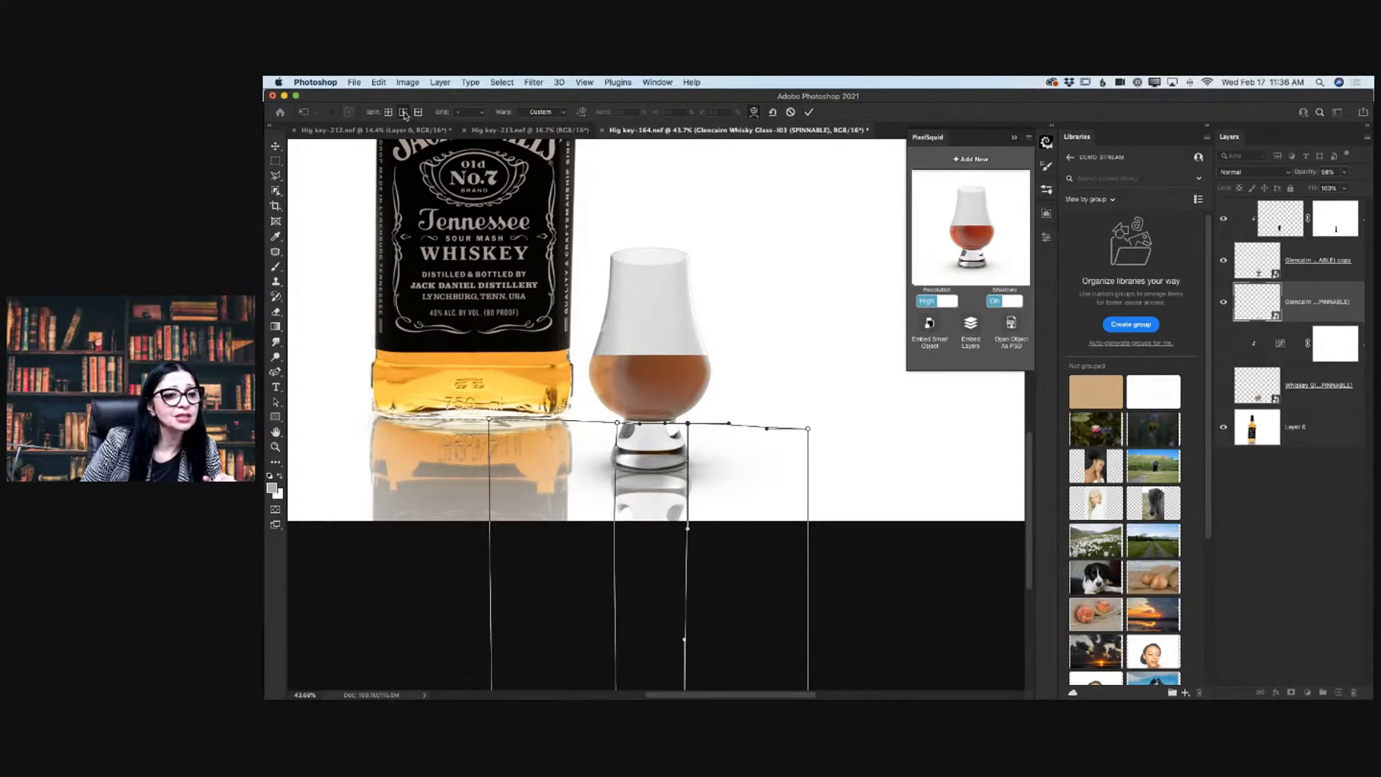
click(809, 112)
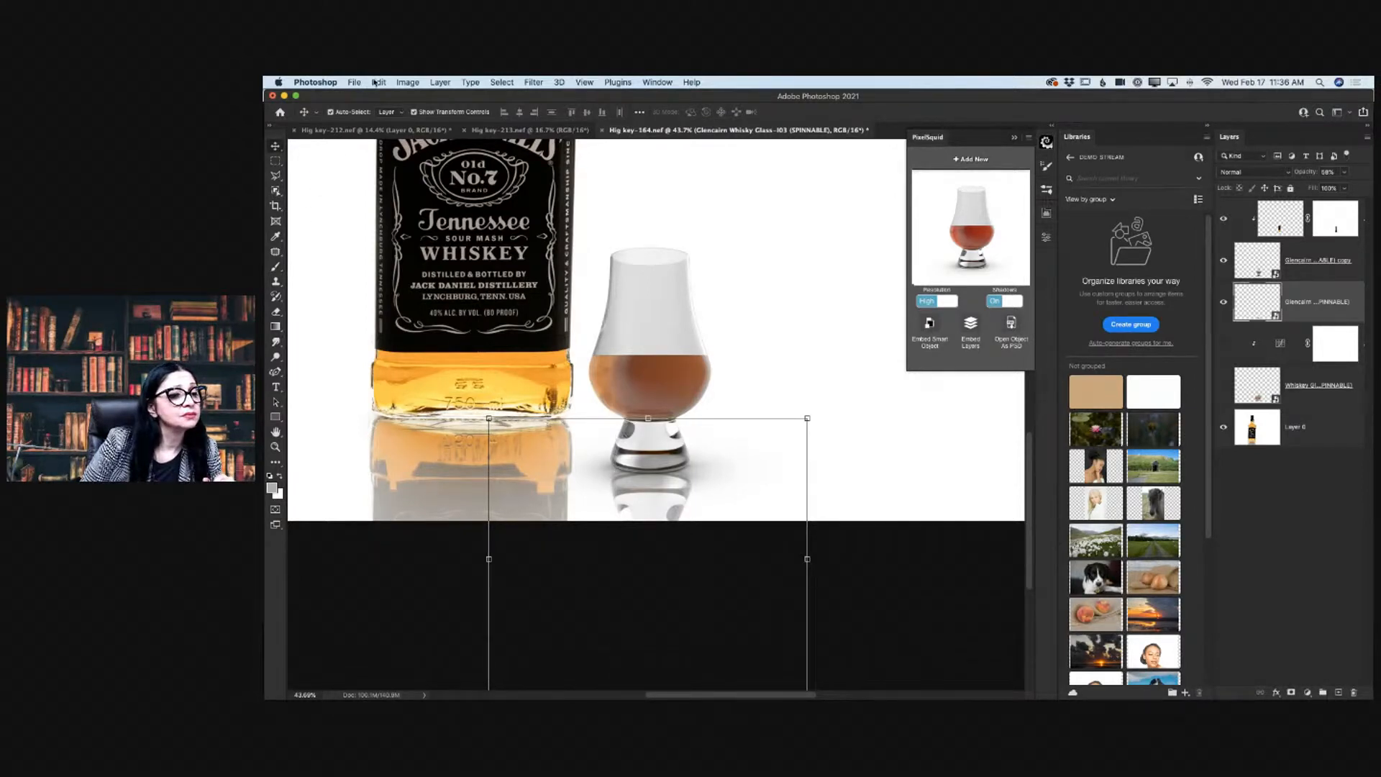
Reopen the Warp on the flipped glass and add a vertical split through the centre of the reflected base.
click(376, 82)
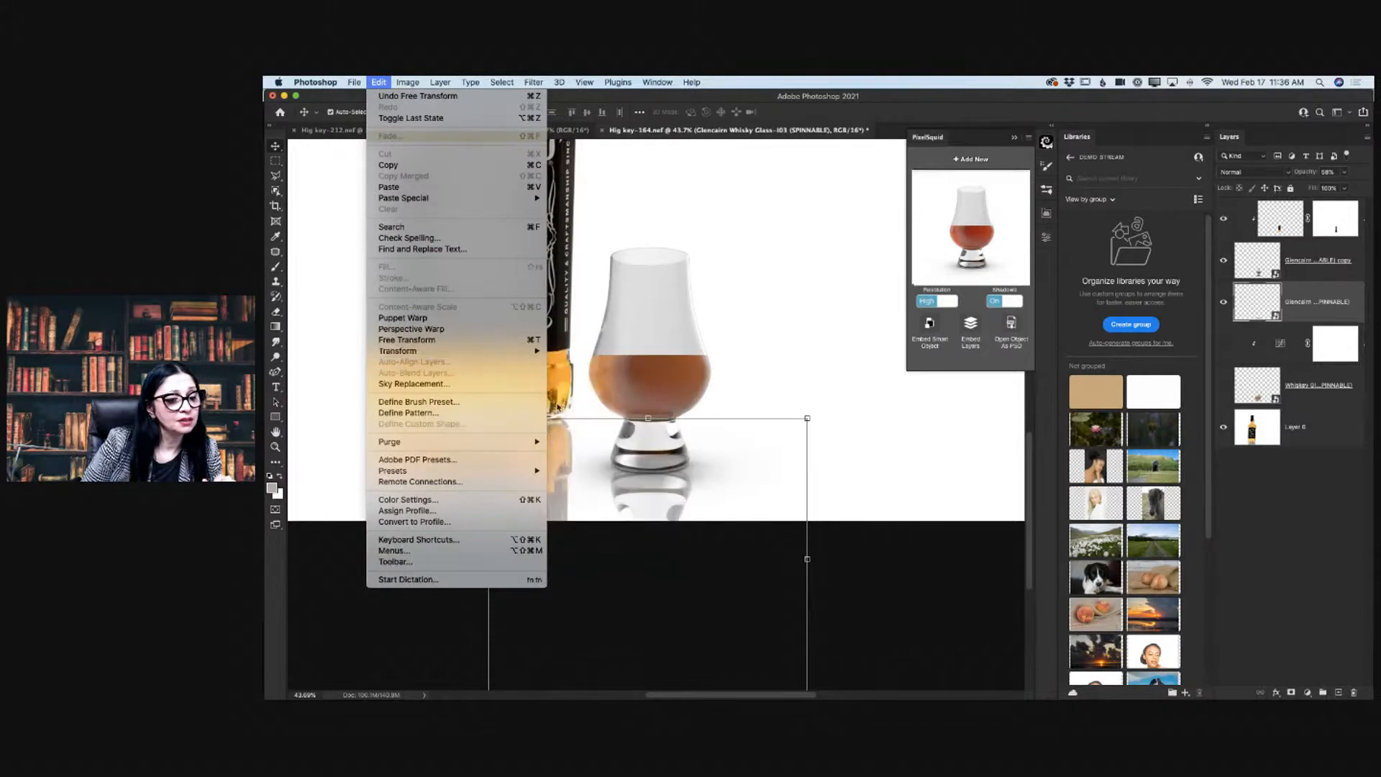
click(586, 432)
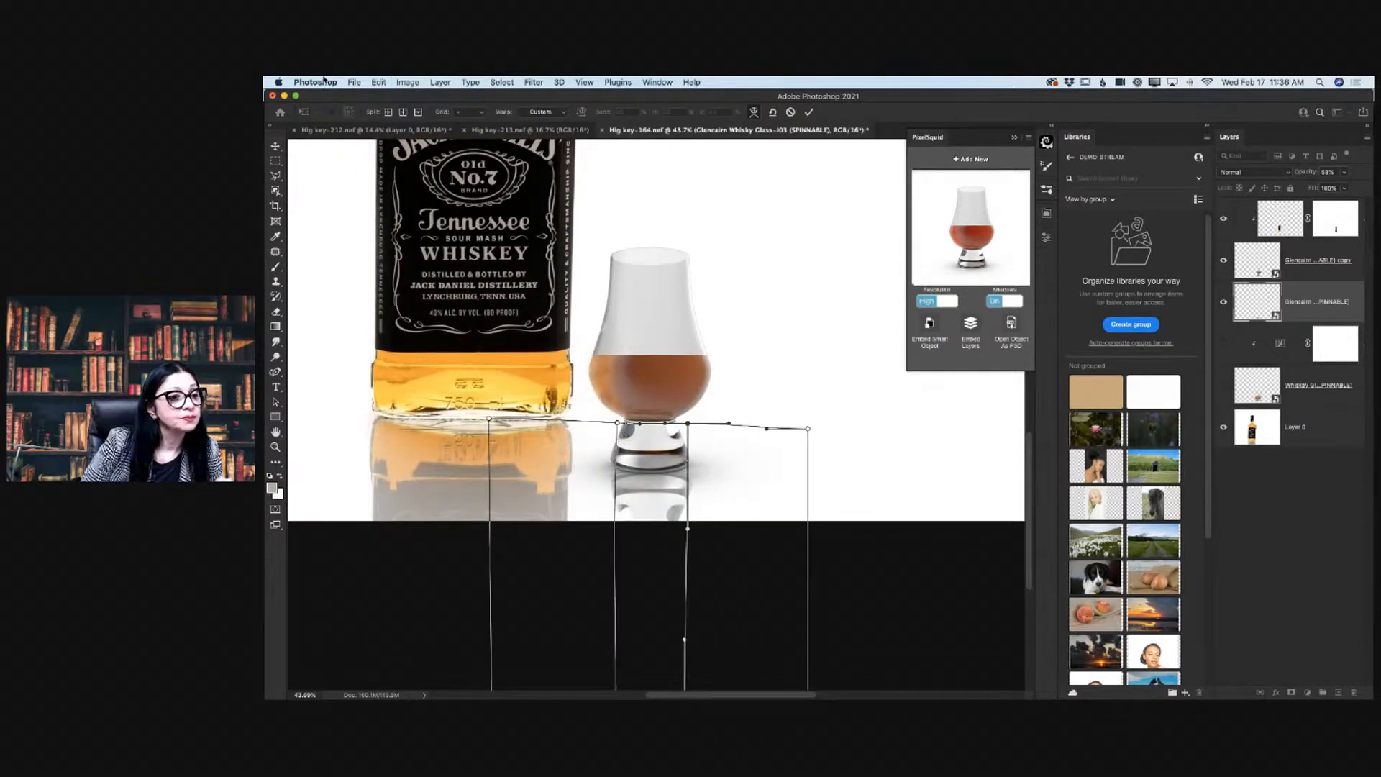
click(402, 113)
click(650, 449)
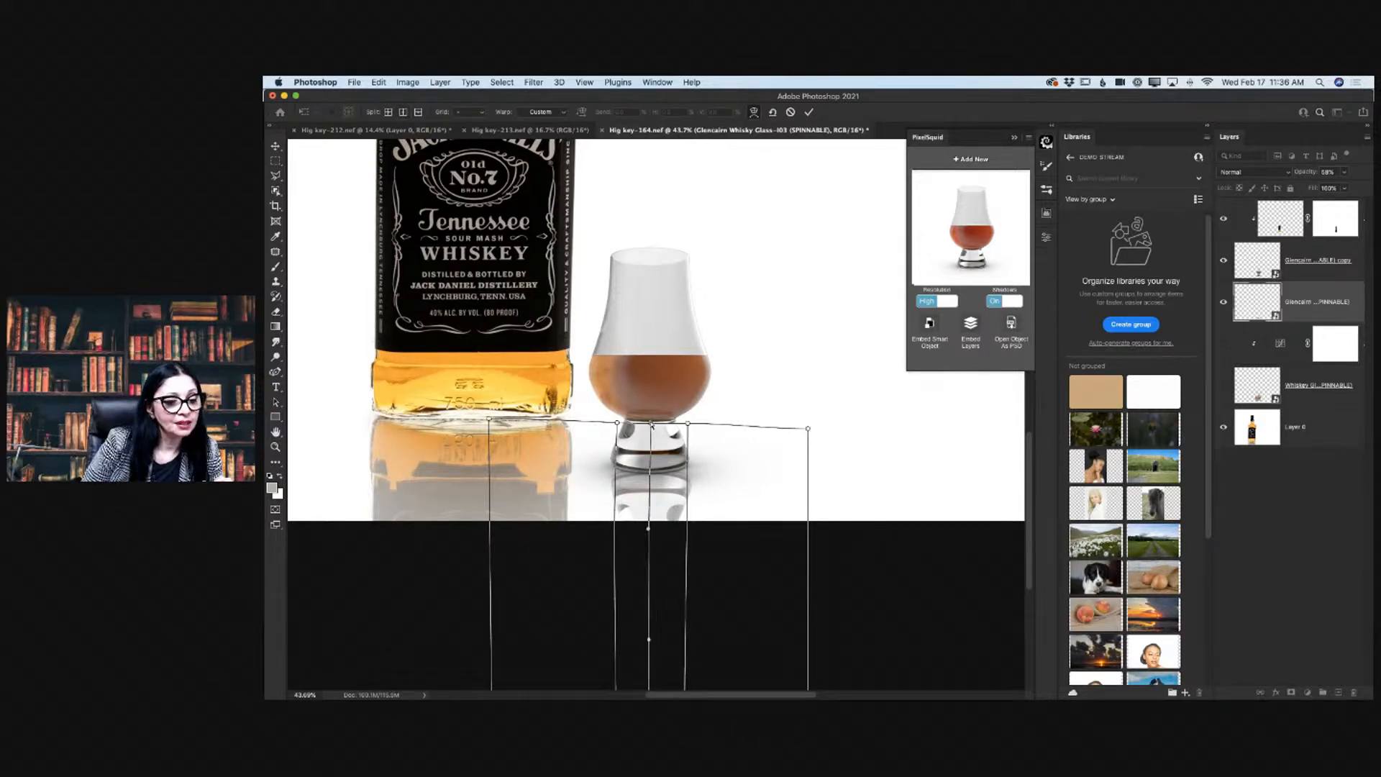
Pull the top warp point at the centre of the reflected base slightly downward to round its curve, and apply the warp.
drag(651, 425, 652, 431)
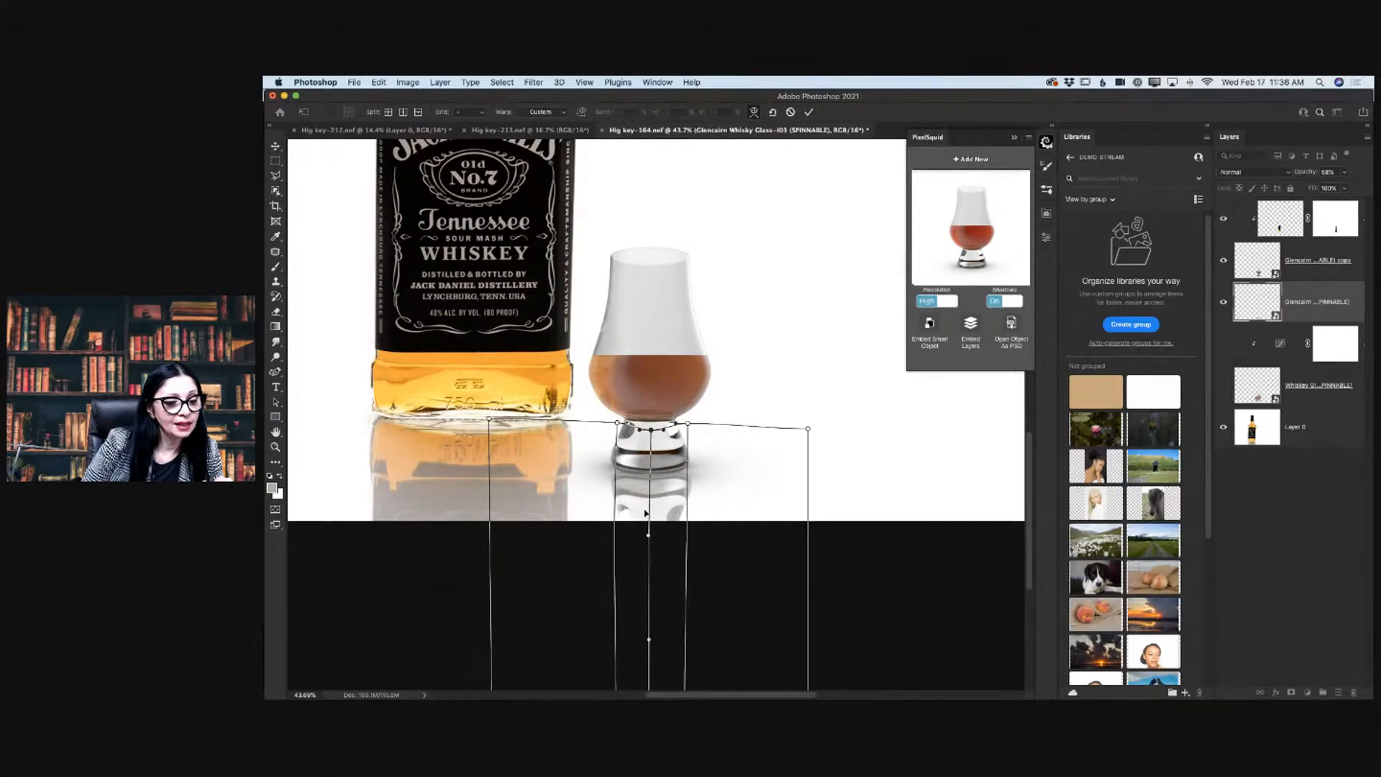
drag(627, 506, 687, 504)
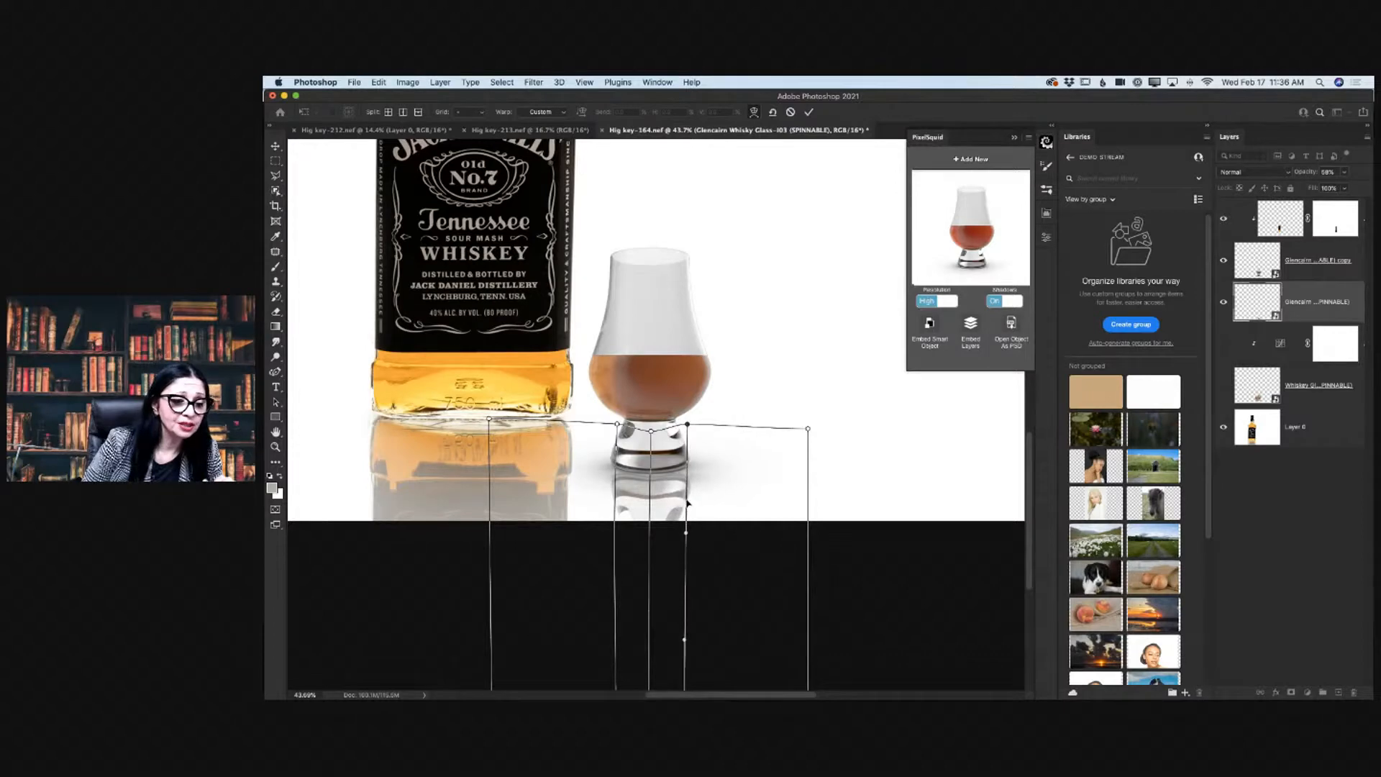
click(651, 431)
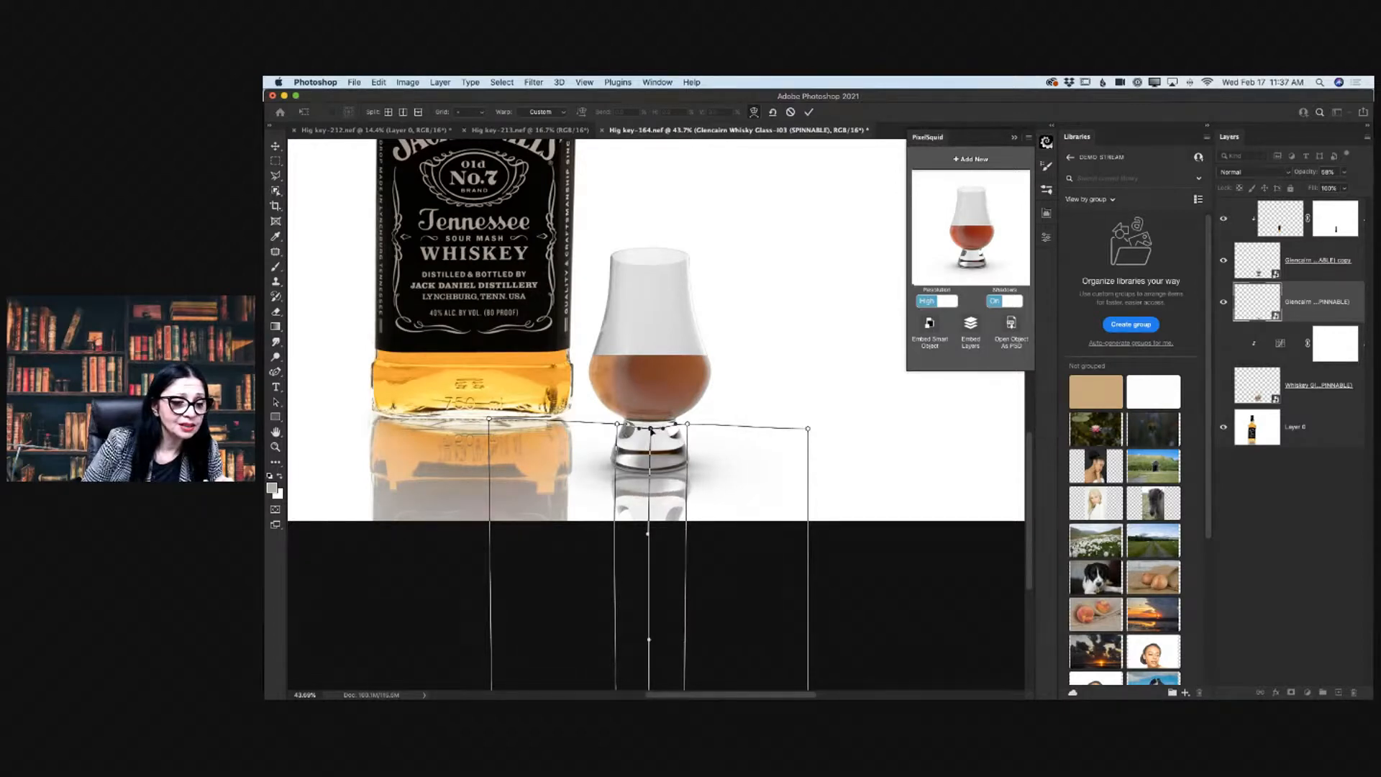
drag(650, 431, 651, 431)
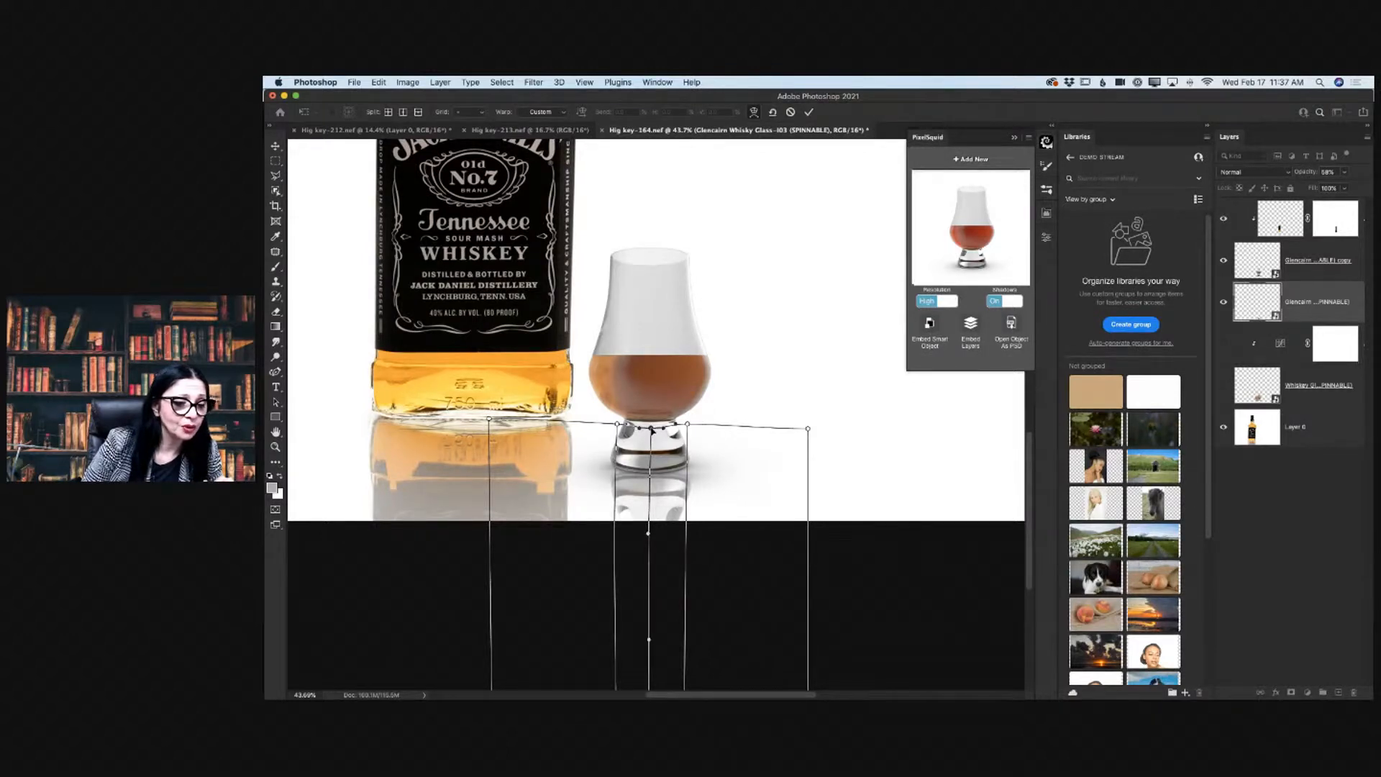
click(808, 111)
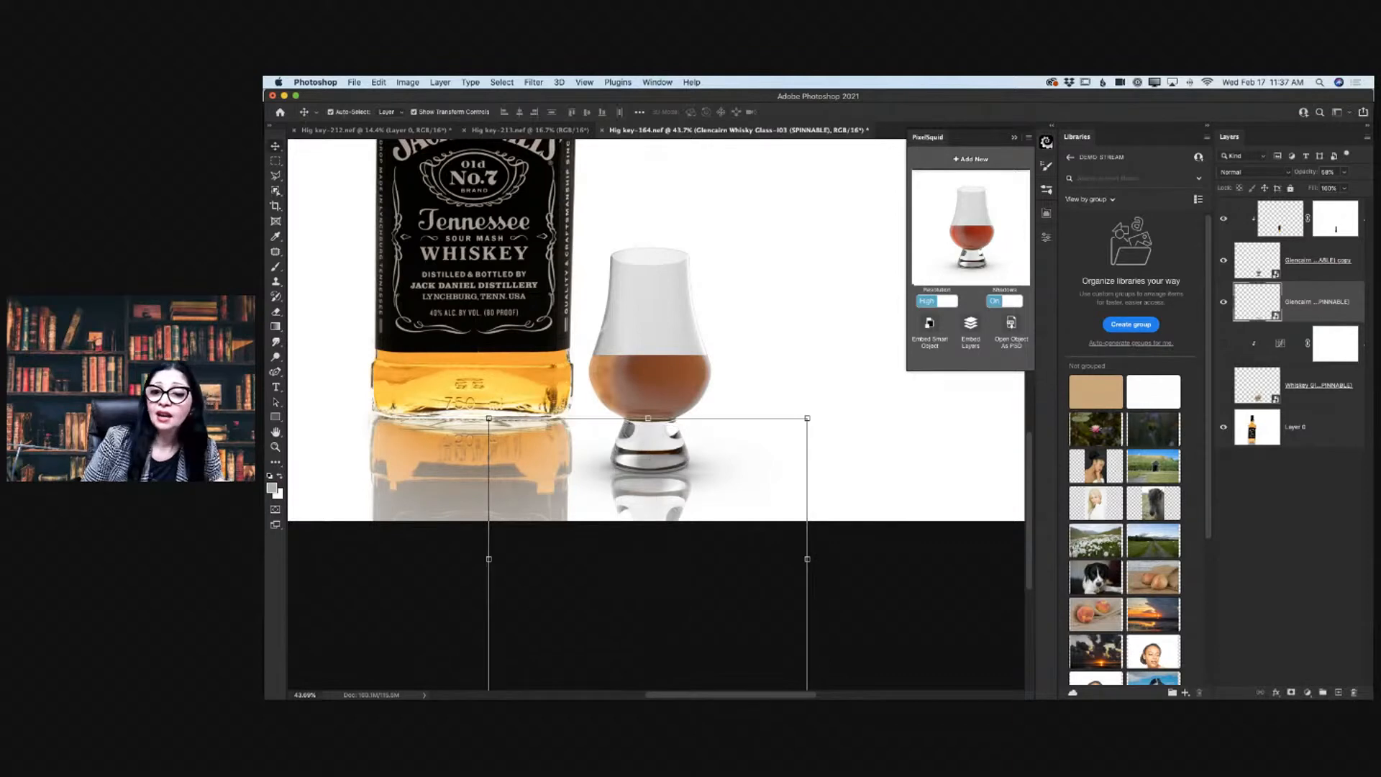
Lower the flipped glass's layer opacity to about 38% and deselect the layer.
click(1343, 172)
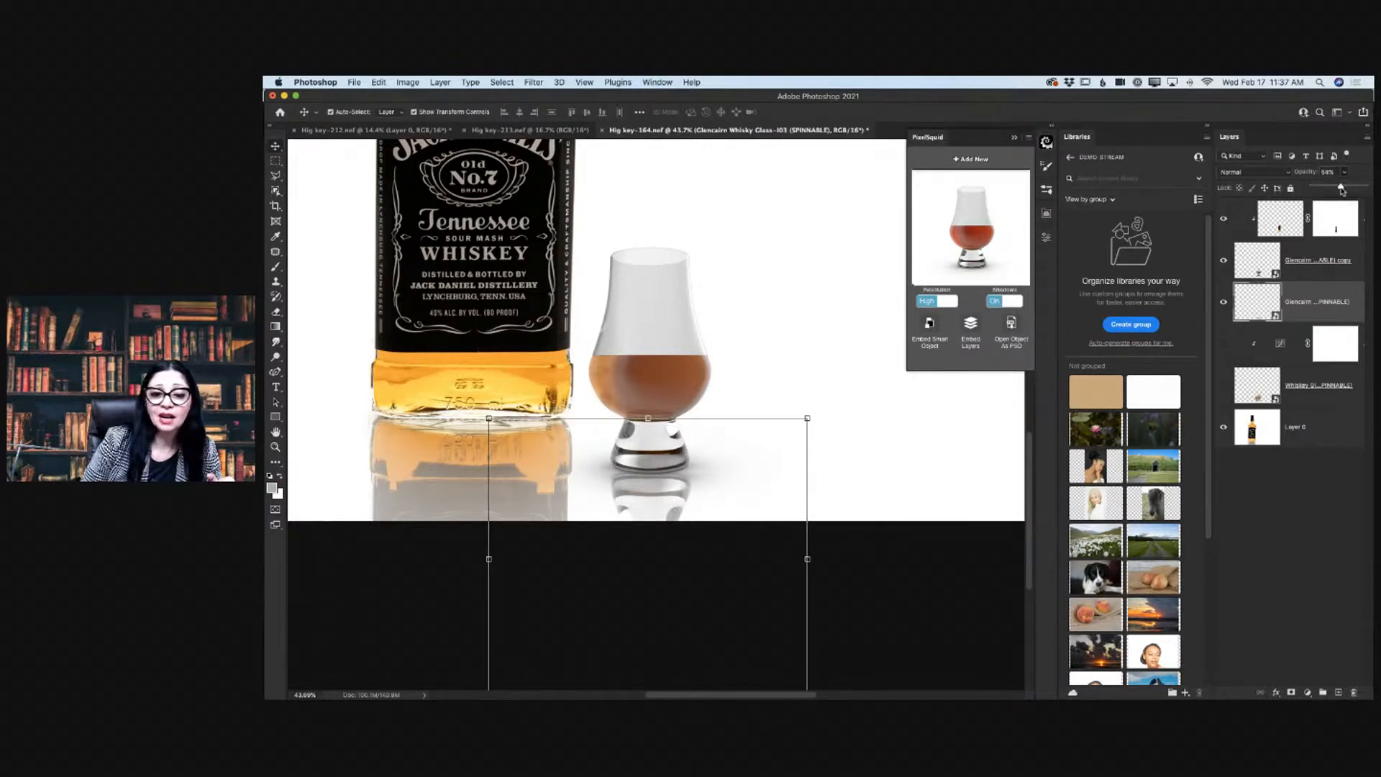
drag(1332, 189, 1329, 191)
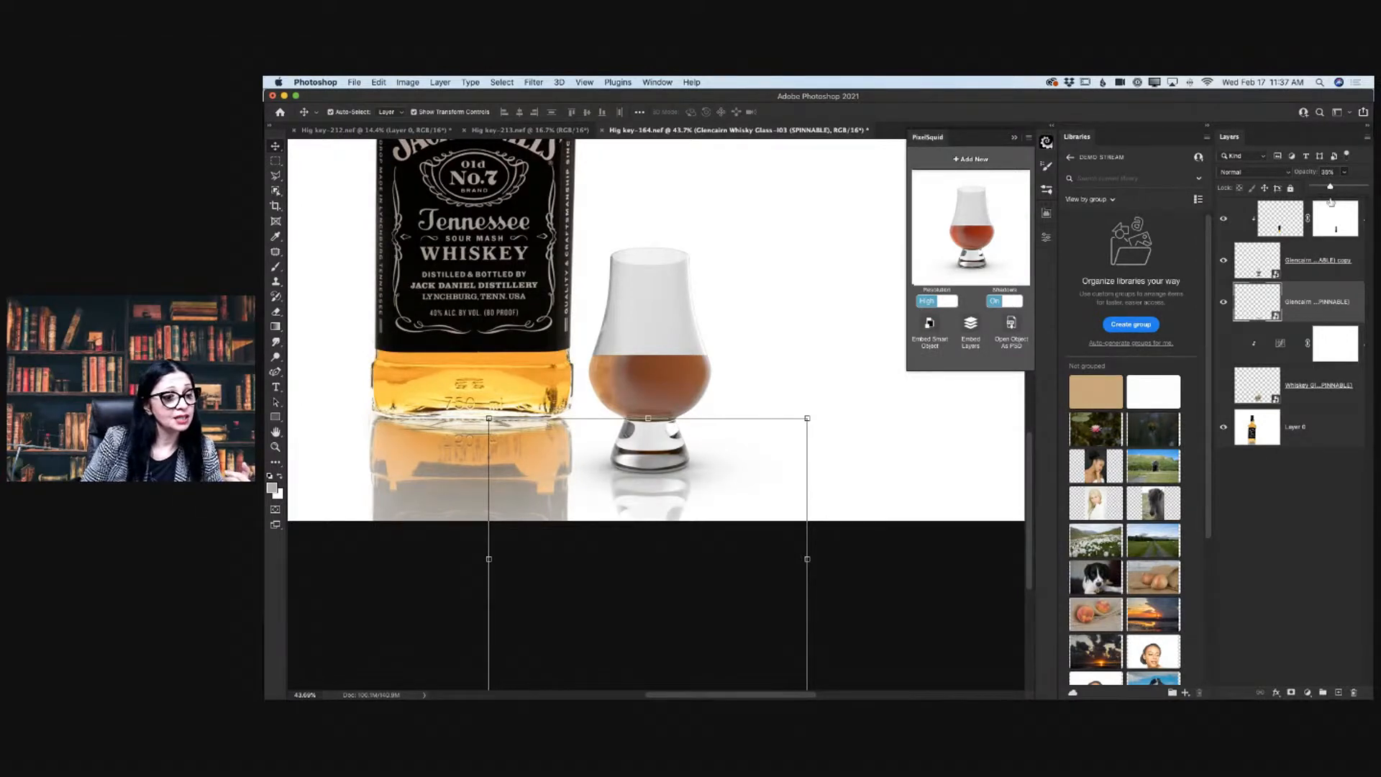
mouse_move(644, 474)
mouse_down()
mouse_move(632, 462)
mouse_move(649, 496)
mouse_move(649, 455)
mouse_up()
click(792, 606)
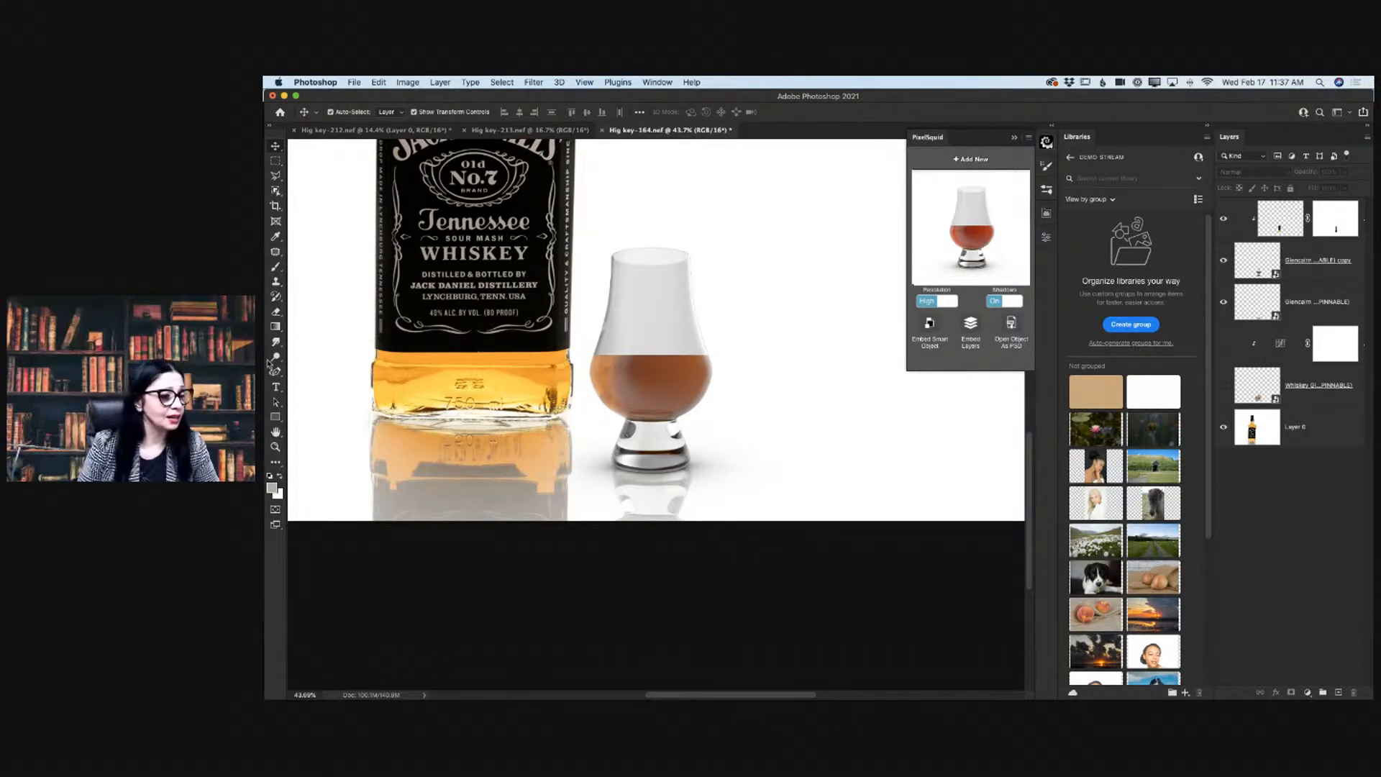
click(276, 447)
drag(667, 451, 624, 455)
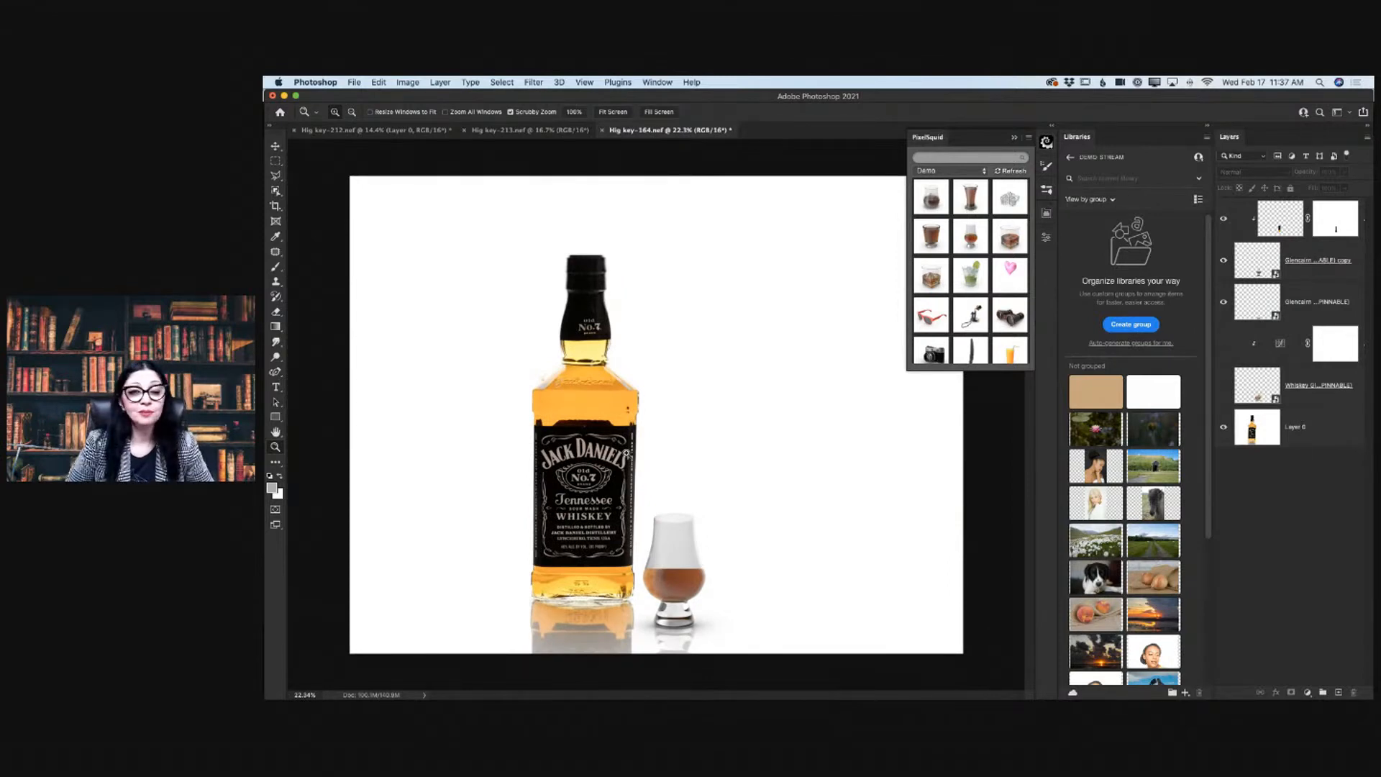